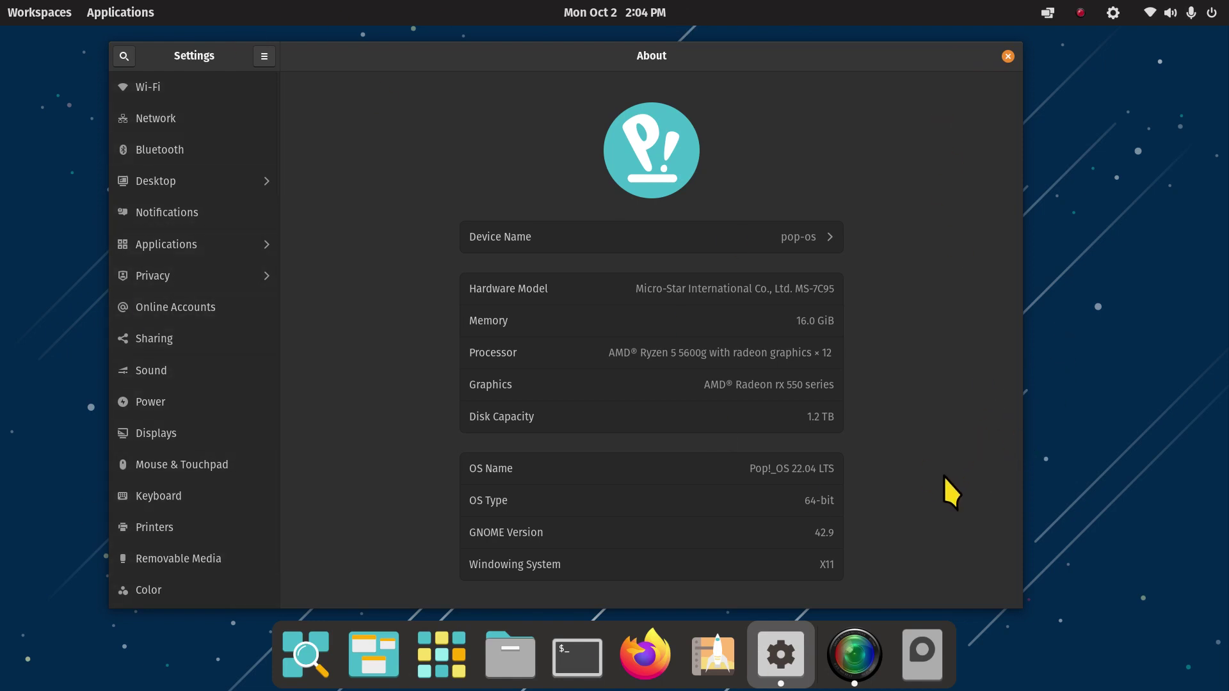
Close the Settings window, open the Home folder in Files and bring its window toward the middle of the desktop.
key("ctrl+q")
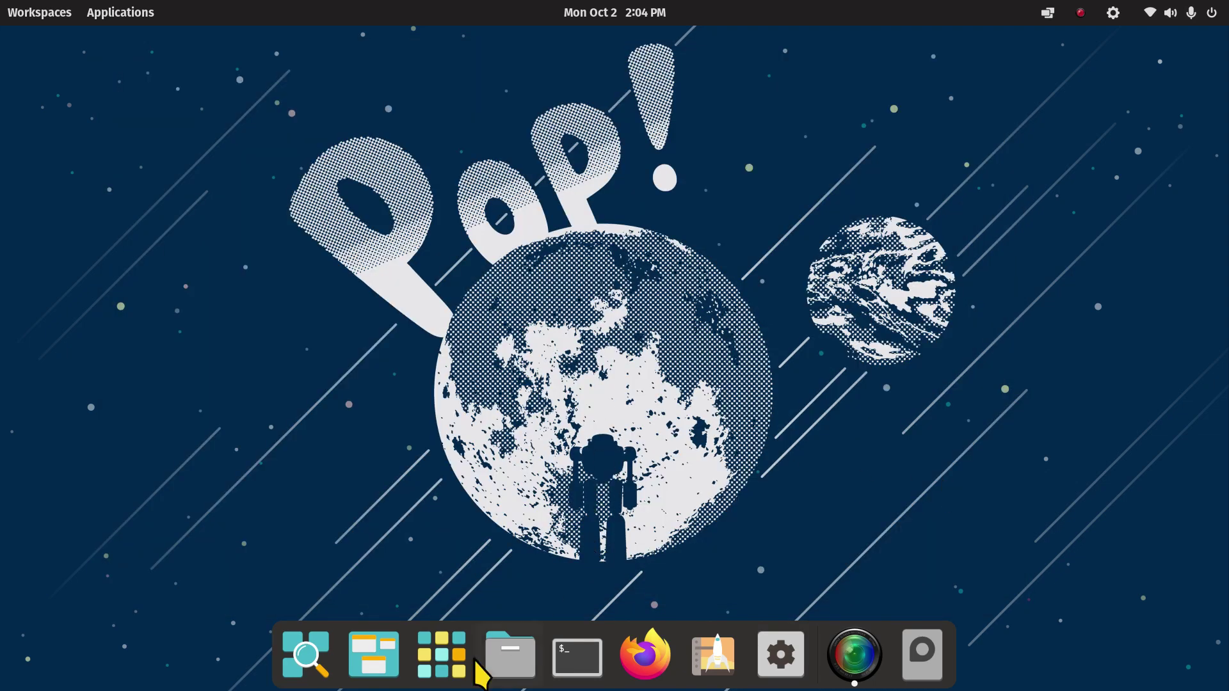
left_click(510, 654)
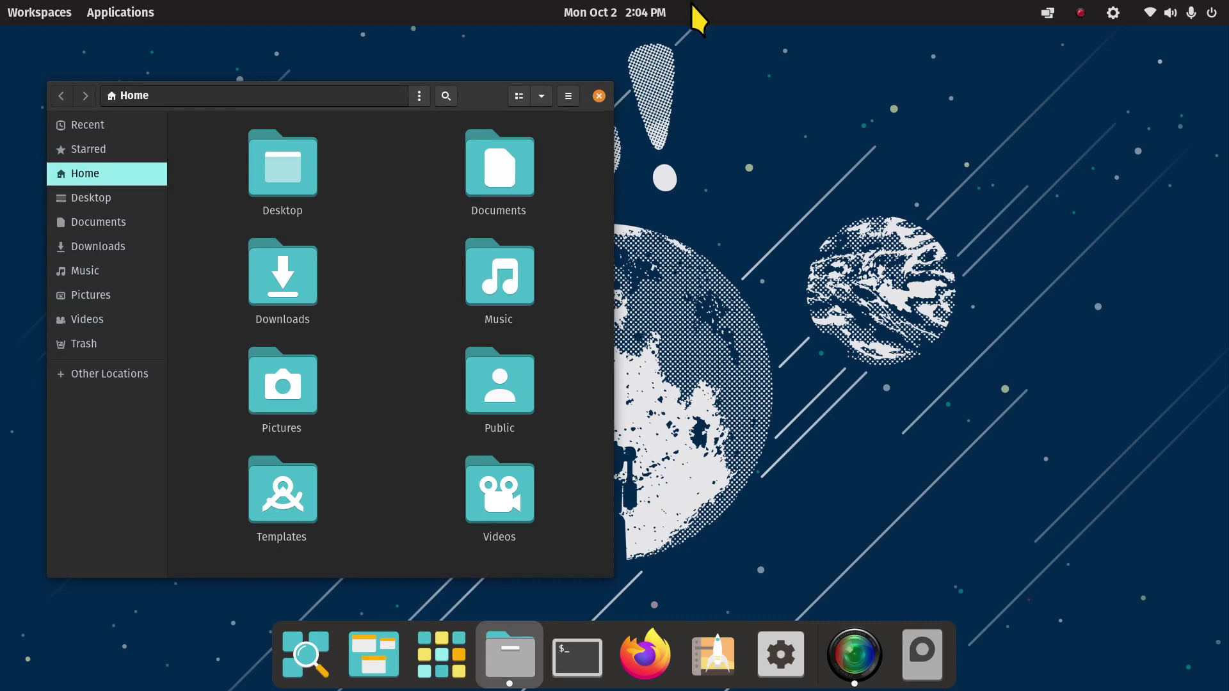
left_click_drag(484, 94, 823, 104)
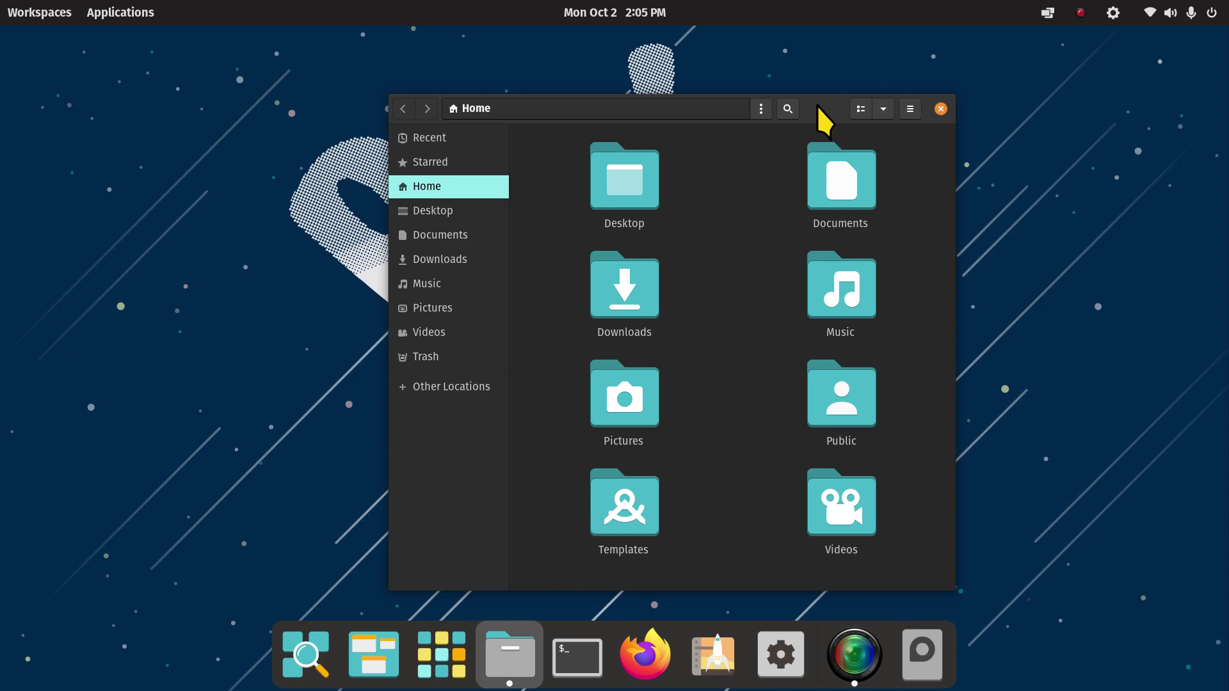
Maximize and restore the Files window, then enlarge it until four folders fit in each row.
double_click(817, 107)
double_click(936, 37)
left_click_drag(827, 42, 834, 22)
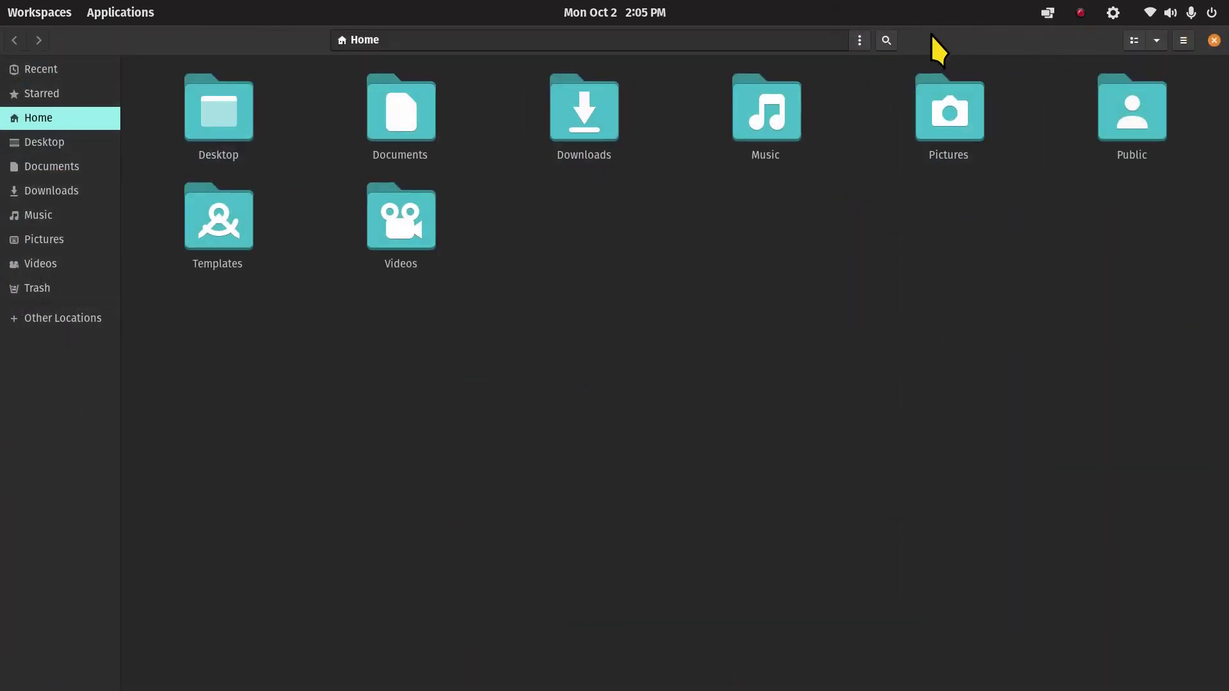
left_click_drag(932, 41, 644, 72)
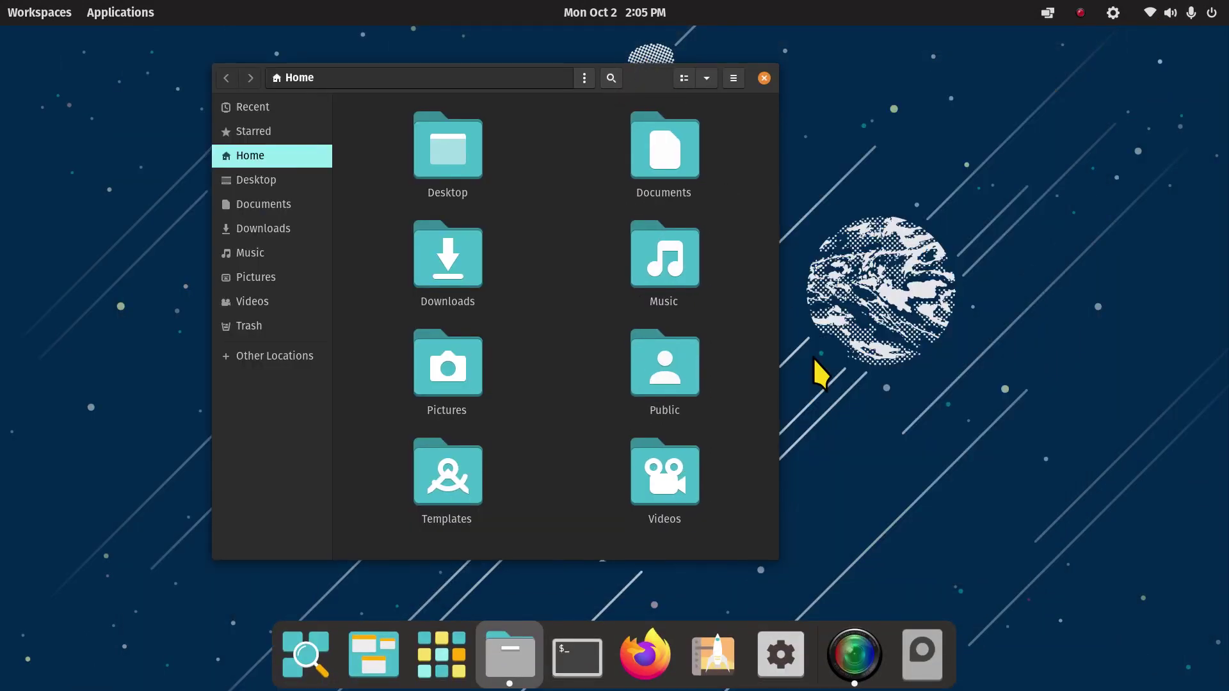
left_click_drag(769, 547, 1030, 583)
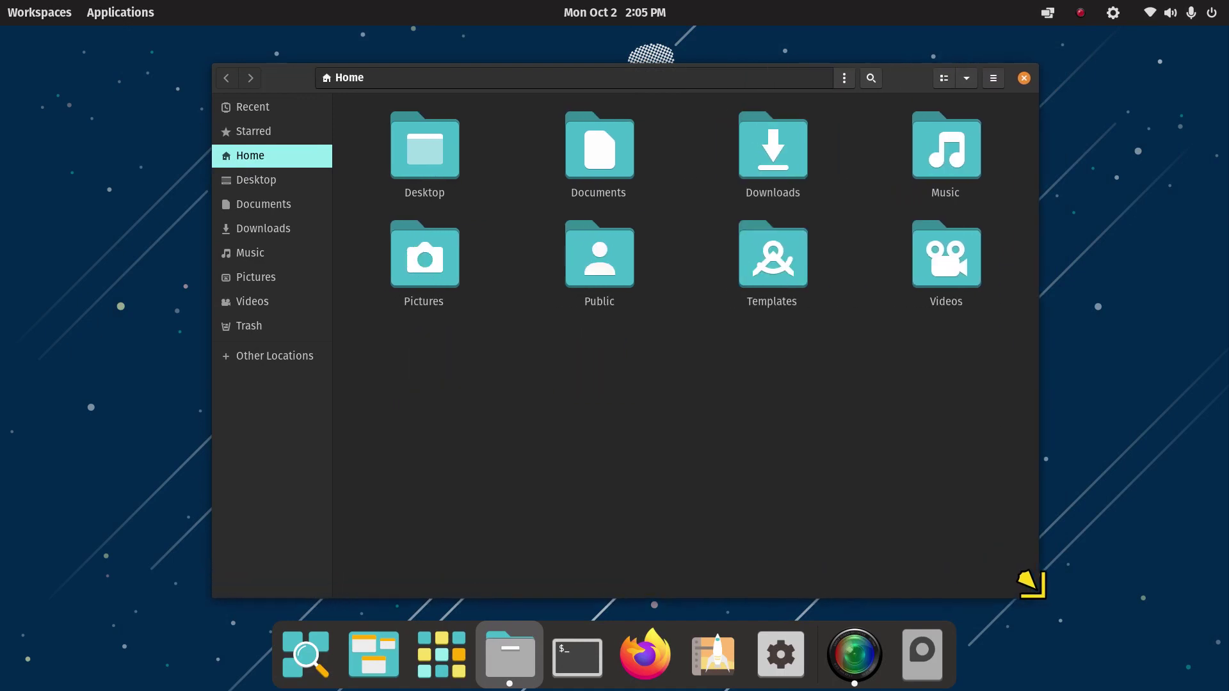
Look through the window actions offered by the Files titlebar, then shift the window slightly up and to the left.
right_click(905, 72)
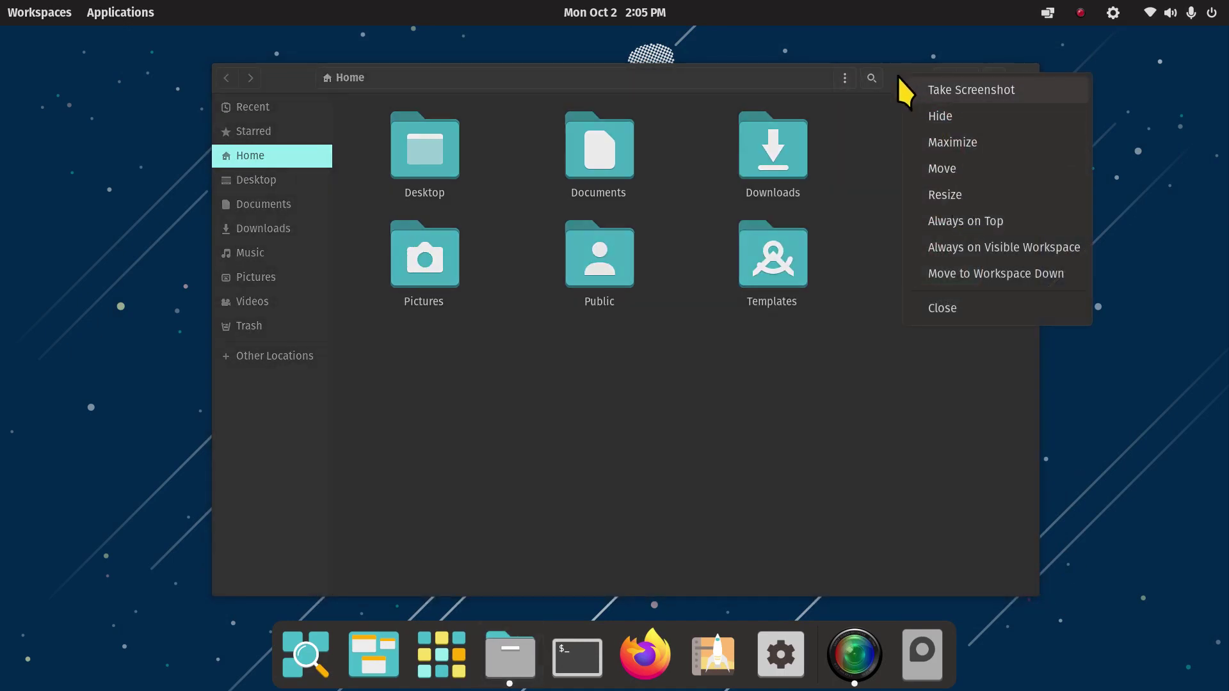
left_click(888, 384)
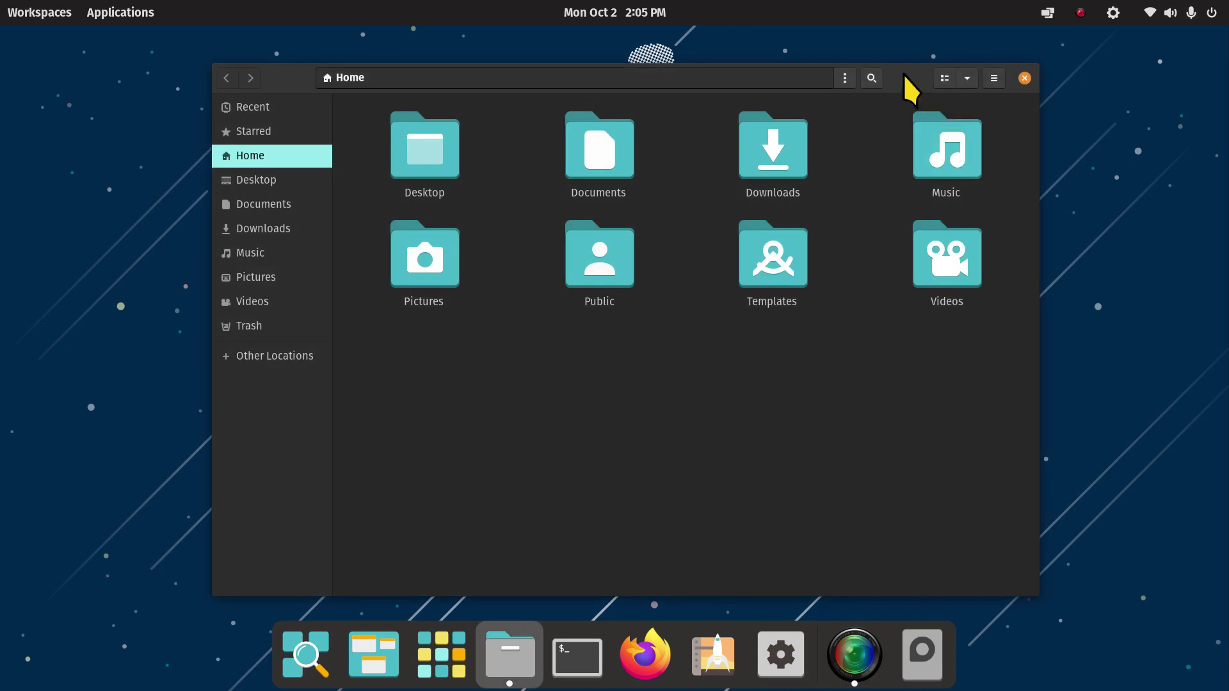
left_click_drag(901, 82, 872, 55)
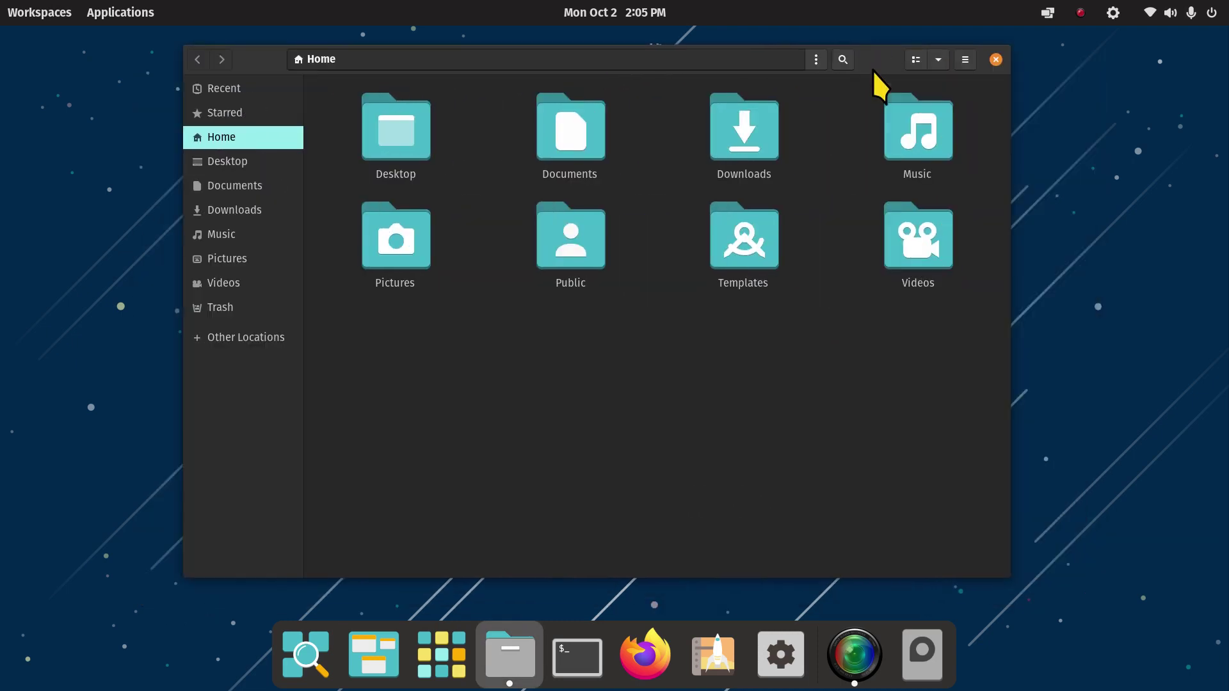
Check the choices for Action to Open Items in the Files preferences and close the dialog.
left_click(965, 59)
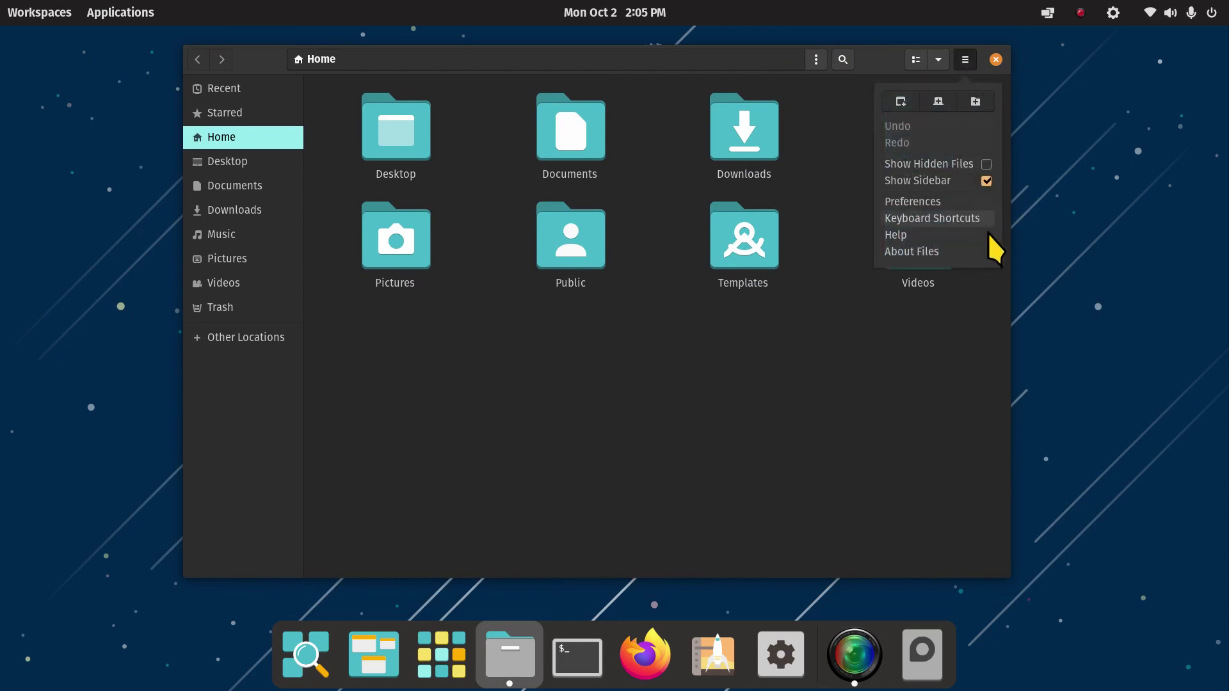
left_click(933, 202)
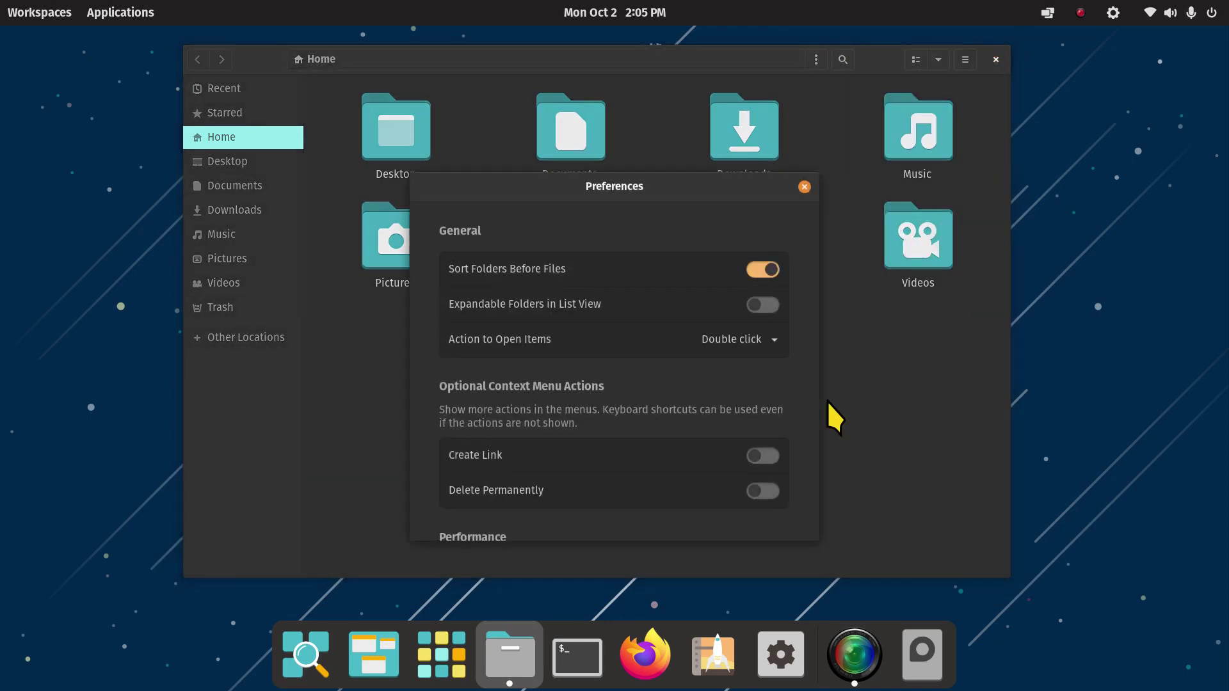
left_click(750, 341)
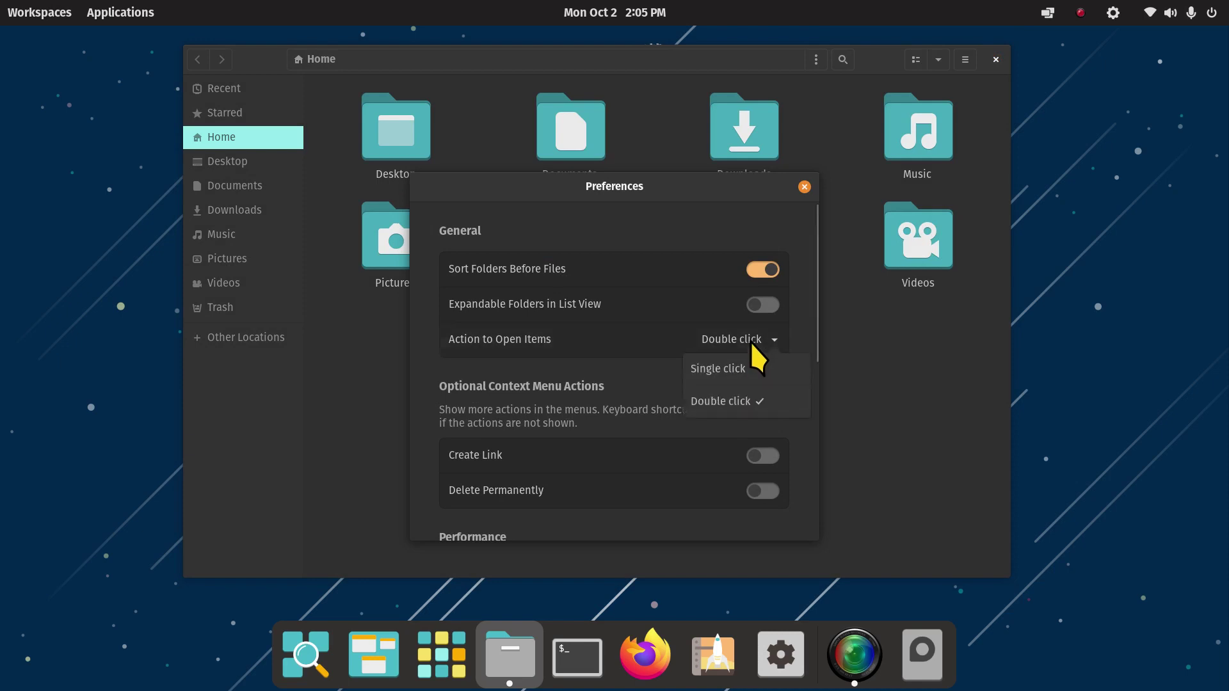
left_click(779, 203)
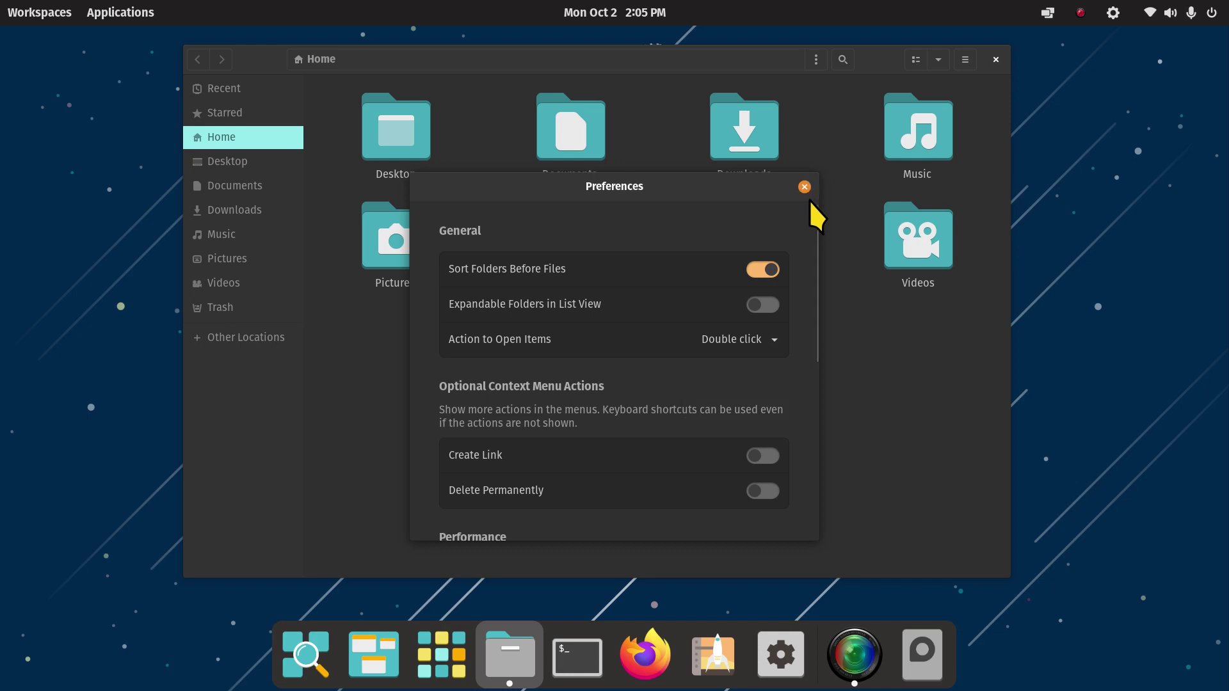
left_click_drag(813, 235, 825, 170)
left_click(808, 187)
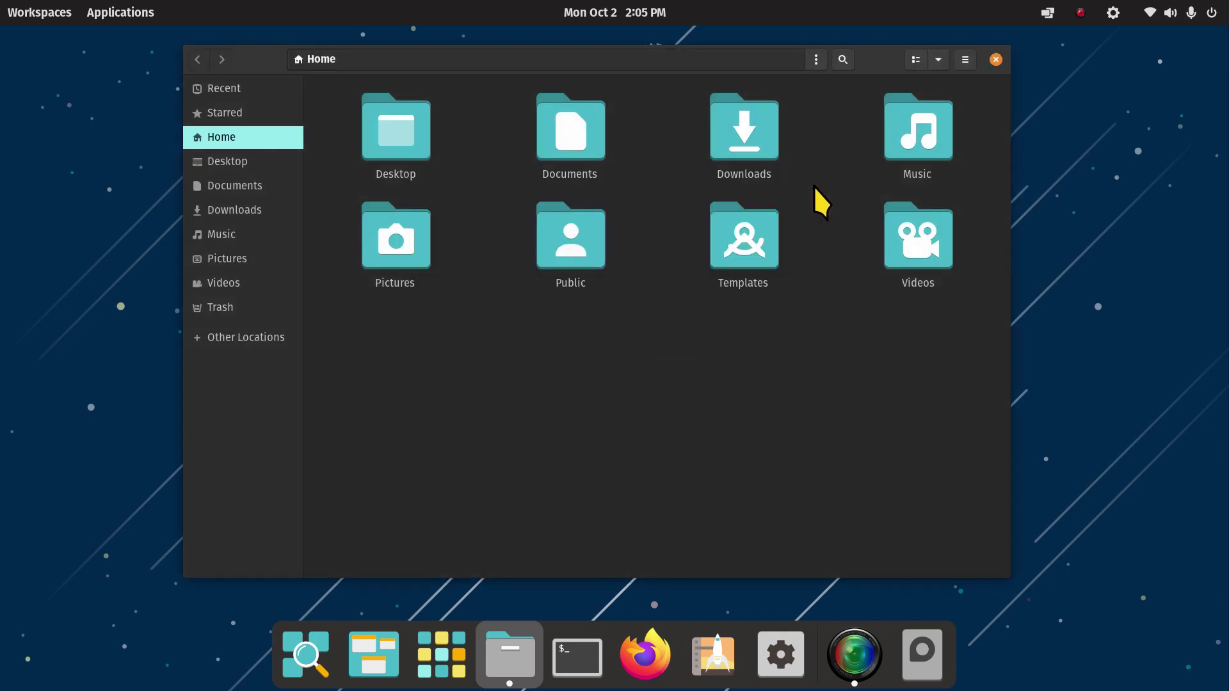
Toggle the Files window between maximized and restored several times using the empty areas of its titlebar.
double_click(256, 65)
double_click(233, 36)
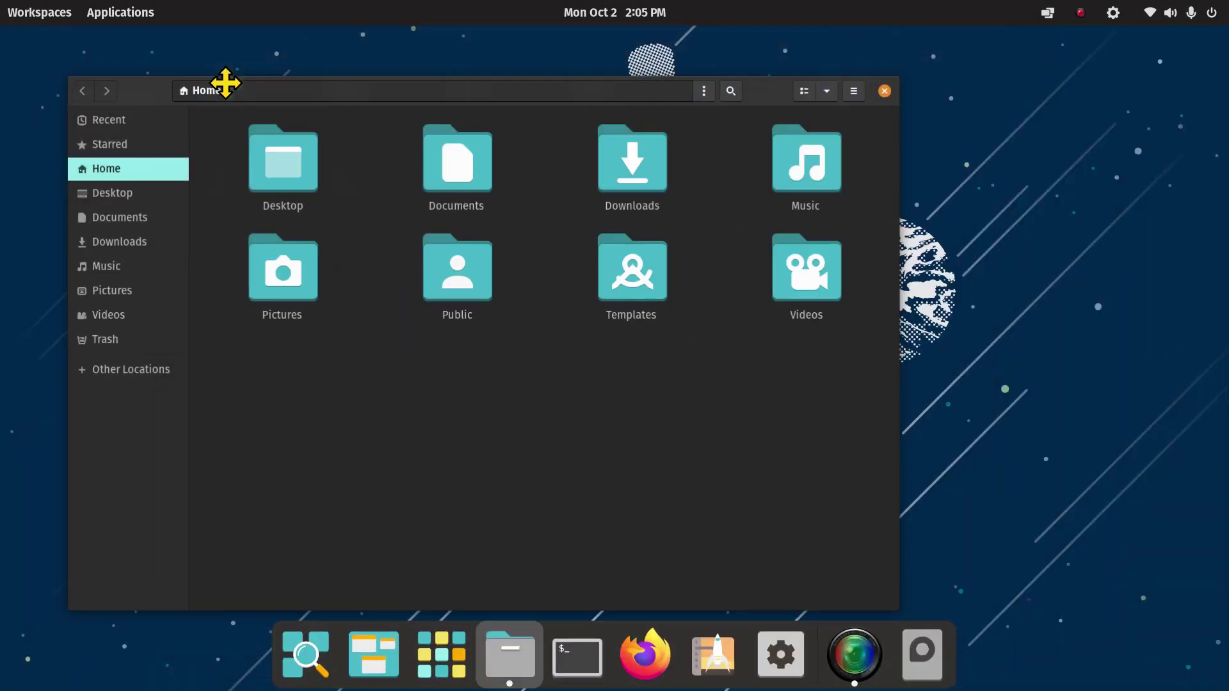
double_click(141, 90)
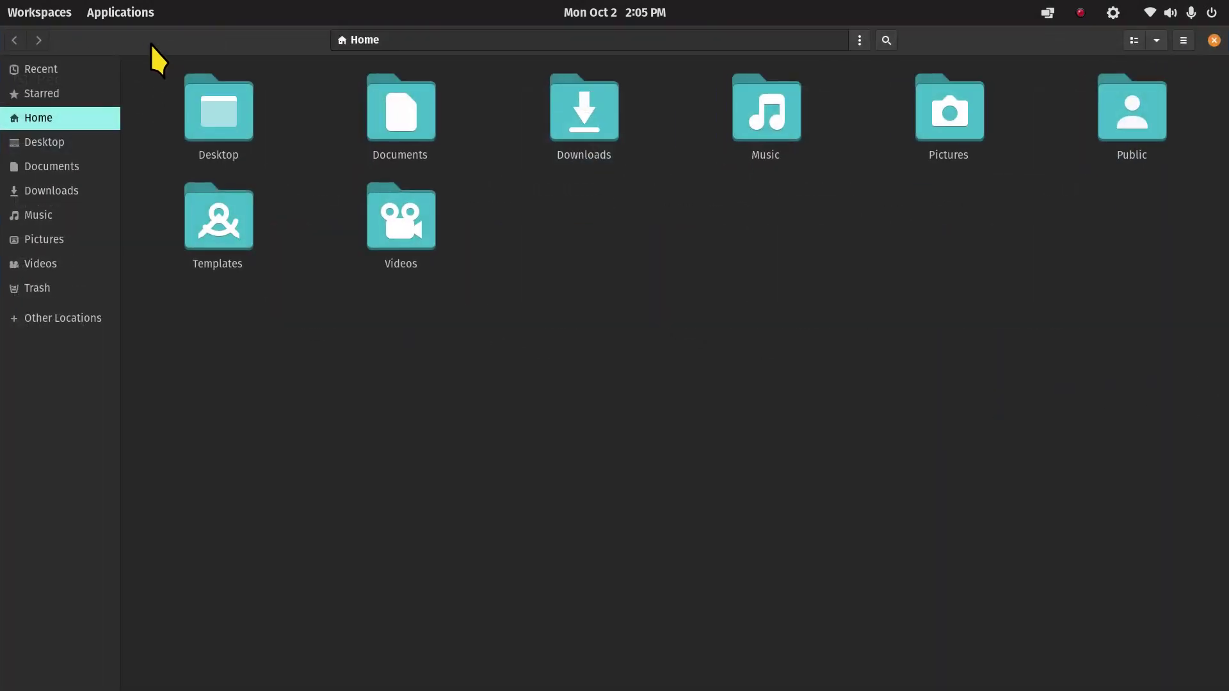
double_click(144, 40)
double_click(133, 89)
double_click(1004, 45)
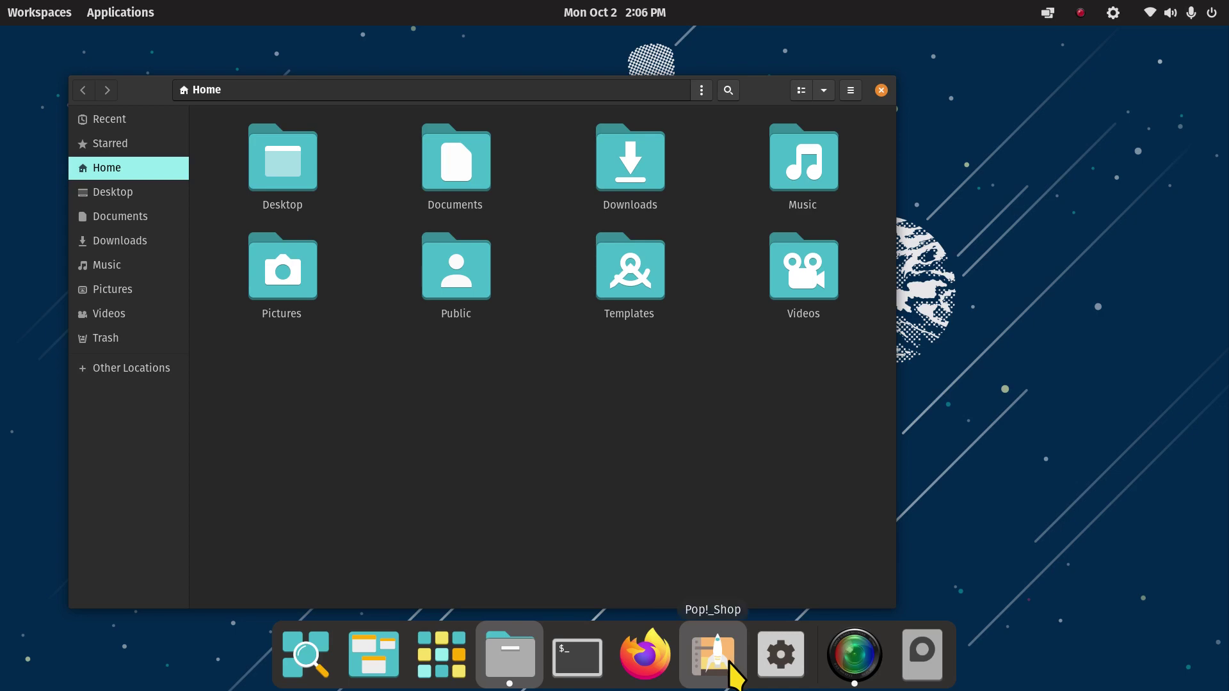
Search the installed applications for "tw" and launch Tweaks.
left_click(440, 656)
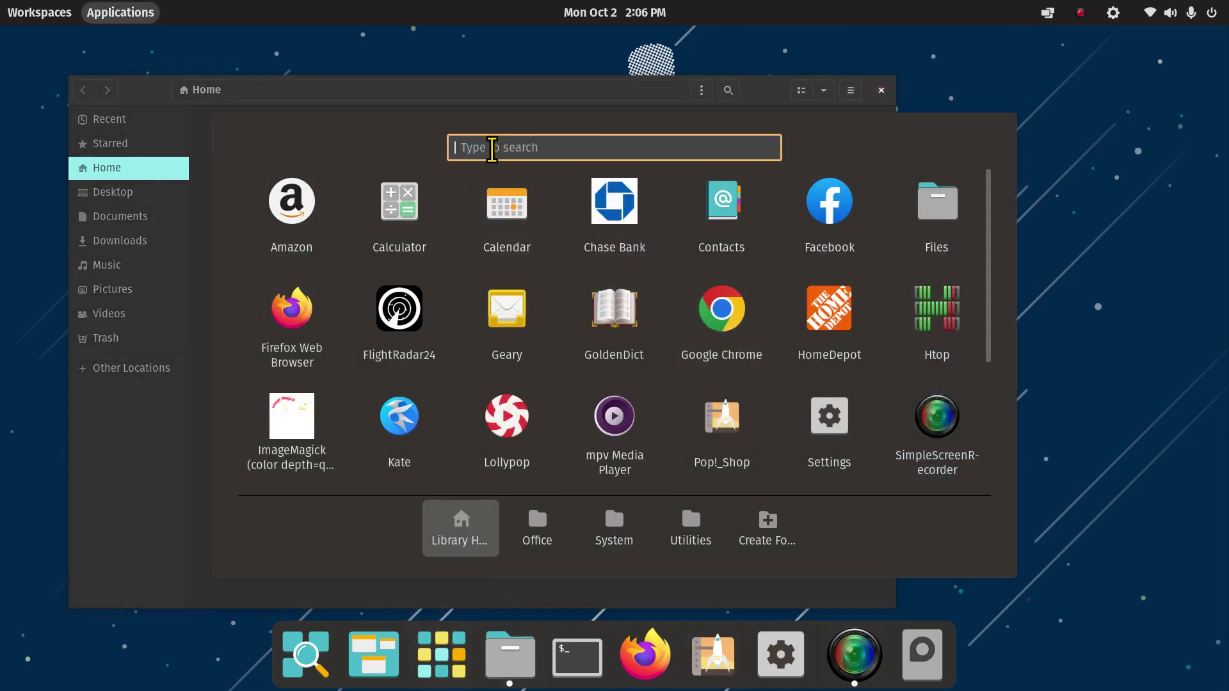
type("tw")
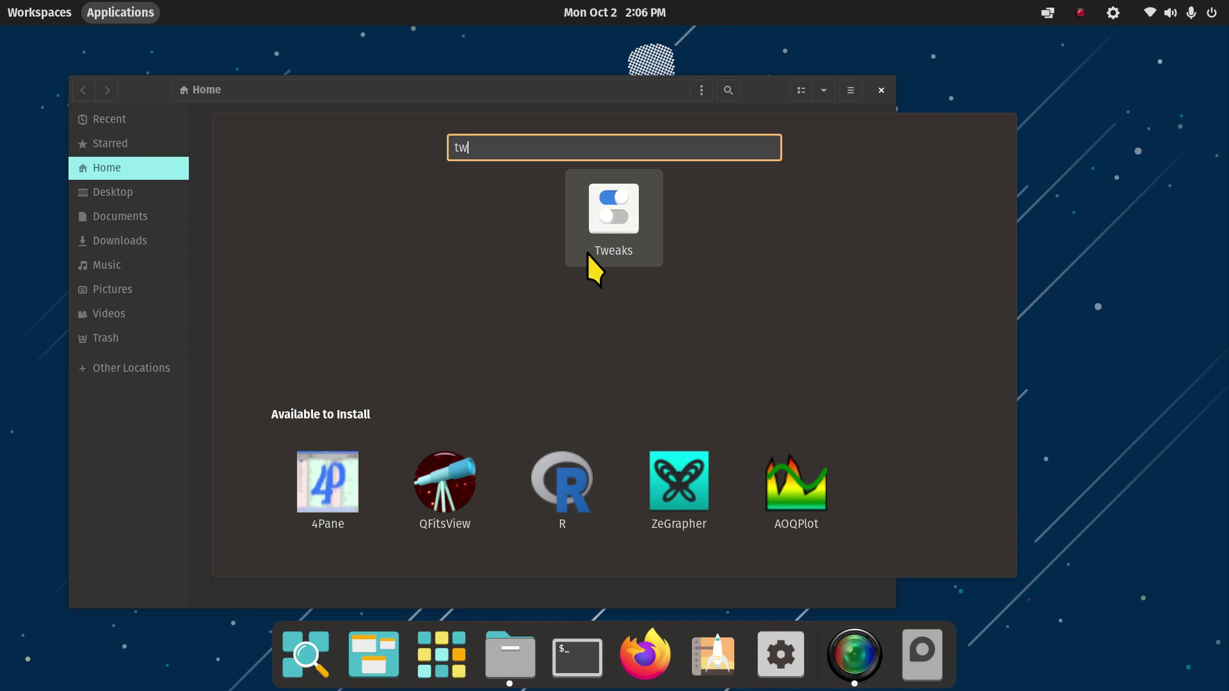
left_click(619, 212)
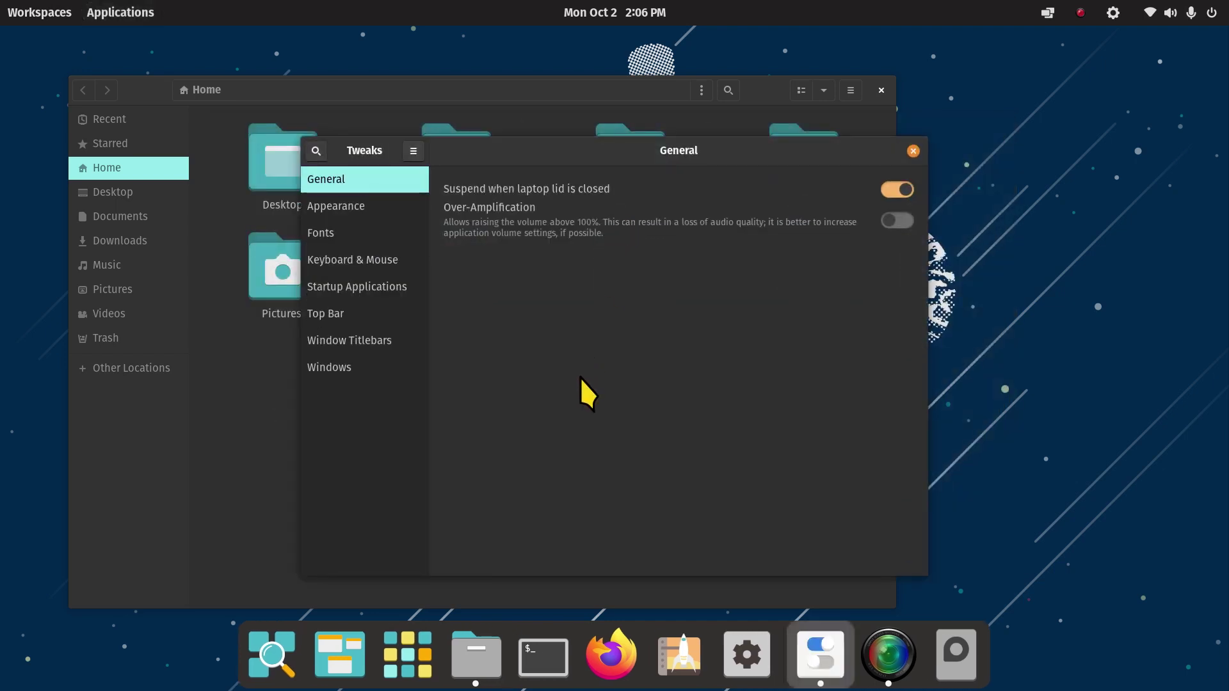
Enable the Maximize and Minimize titlebar buttons in the Window Titlebars settings.
left_click(373, 343)
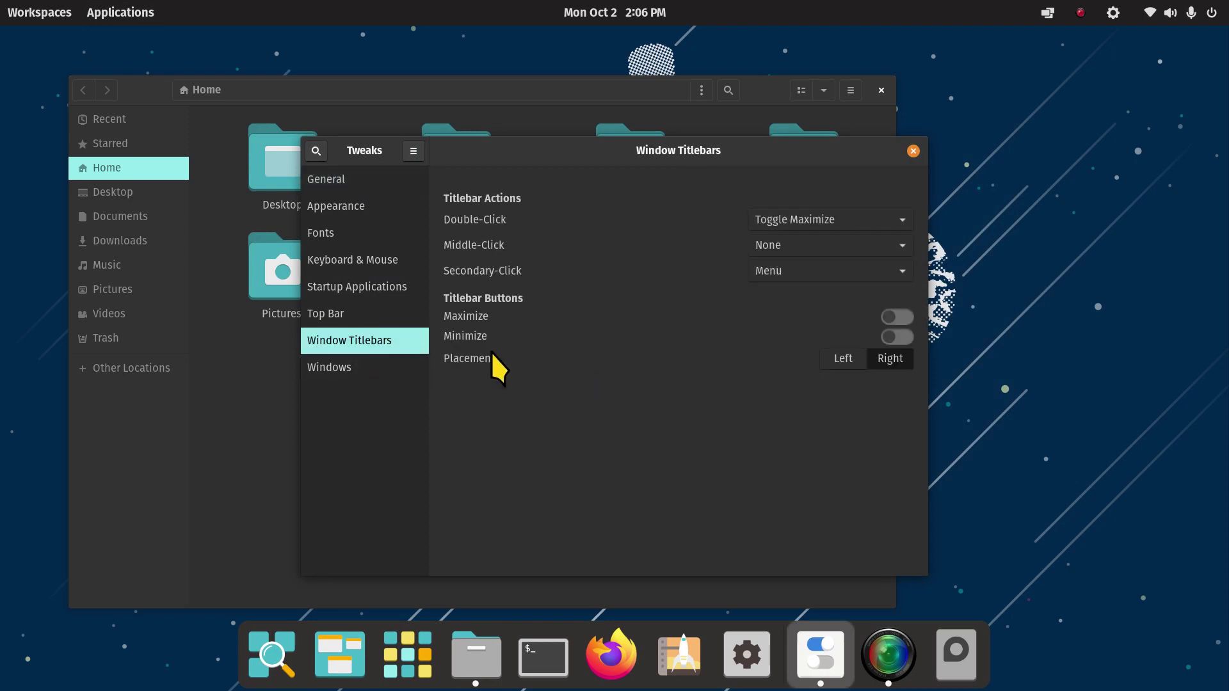
left_click(901, 317)
left_click(905, 336)
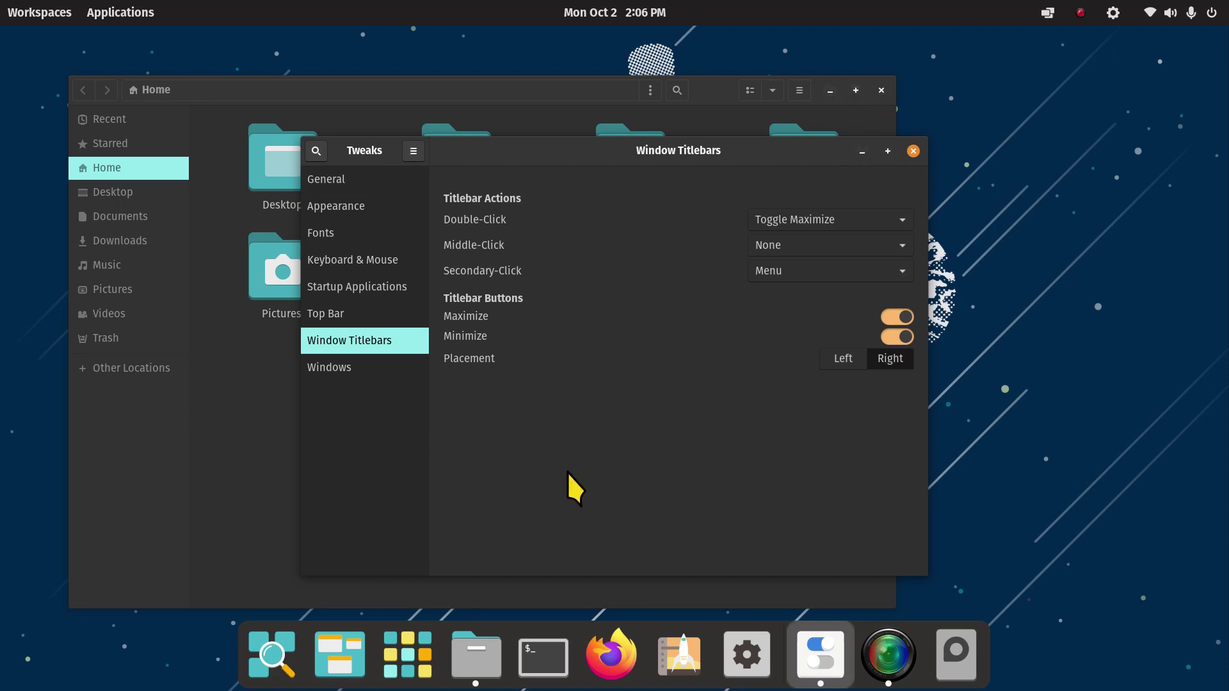
Switch the cursor theme to Adwaita (default) in the Appearance settings, then set it back to Radioactive.
left_click(360, 205)
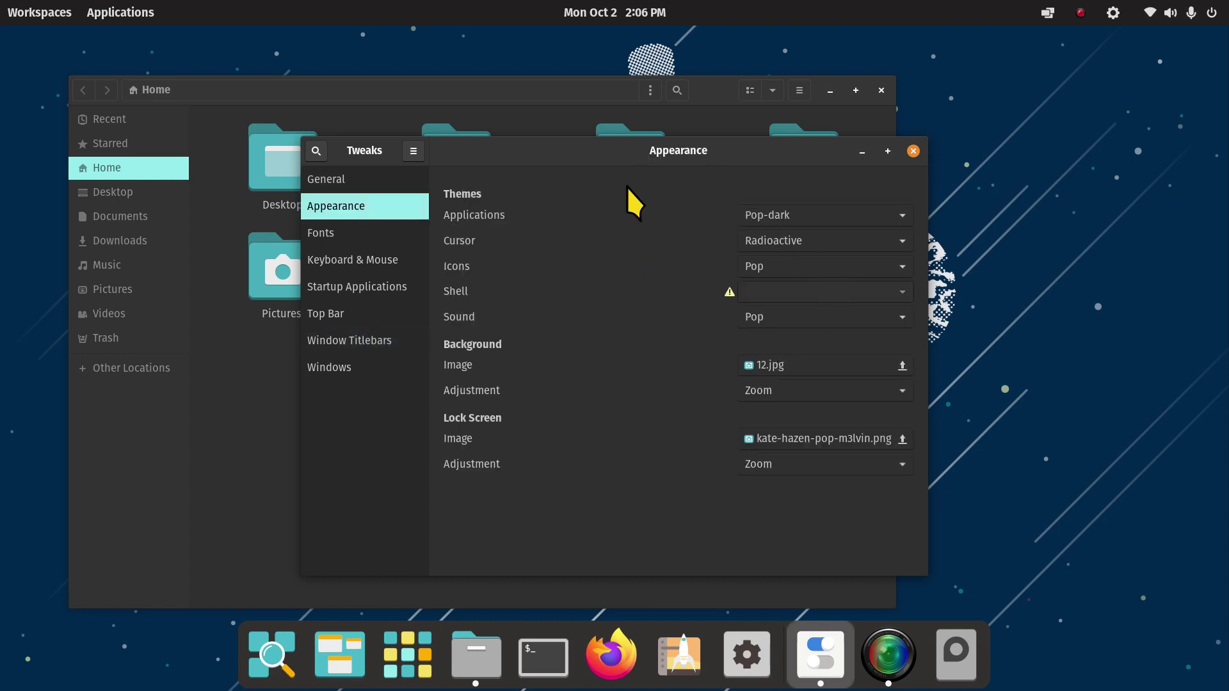
left_click(833, 241)
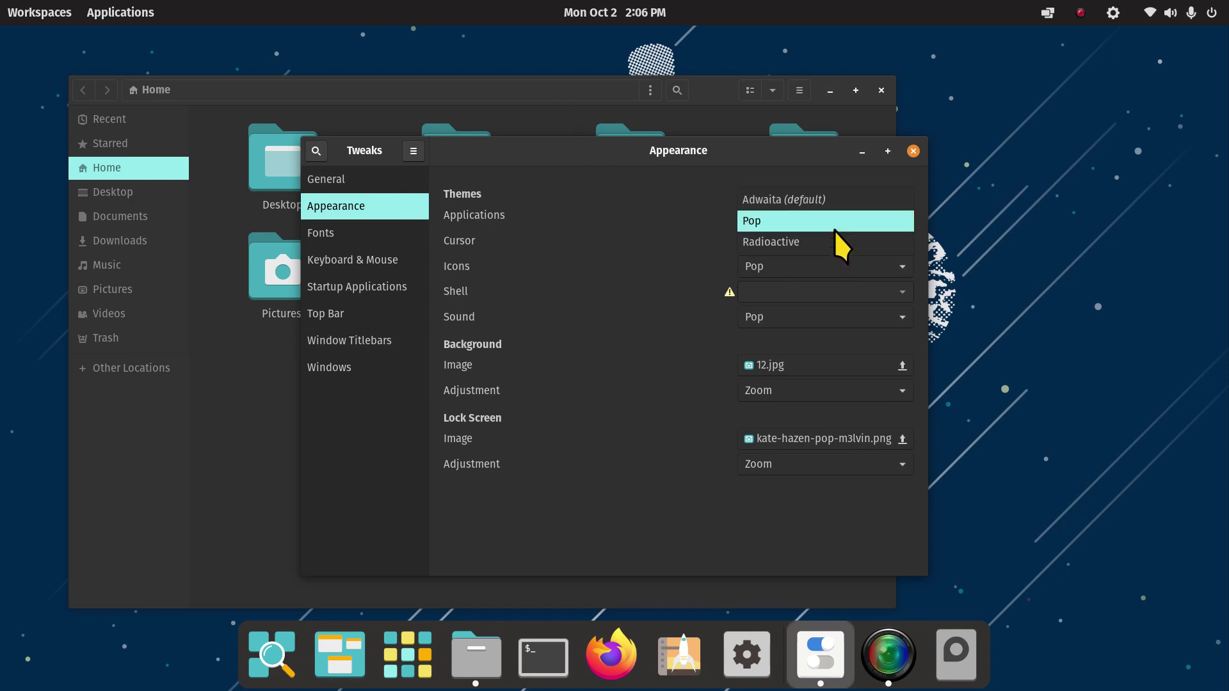
left_click(835, 204)
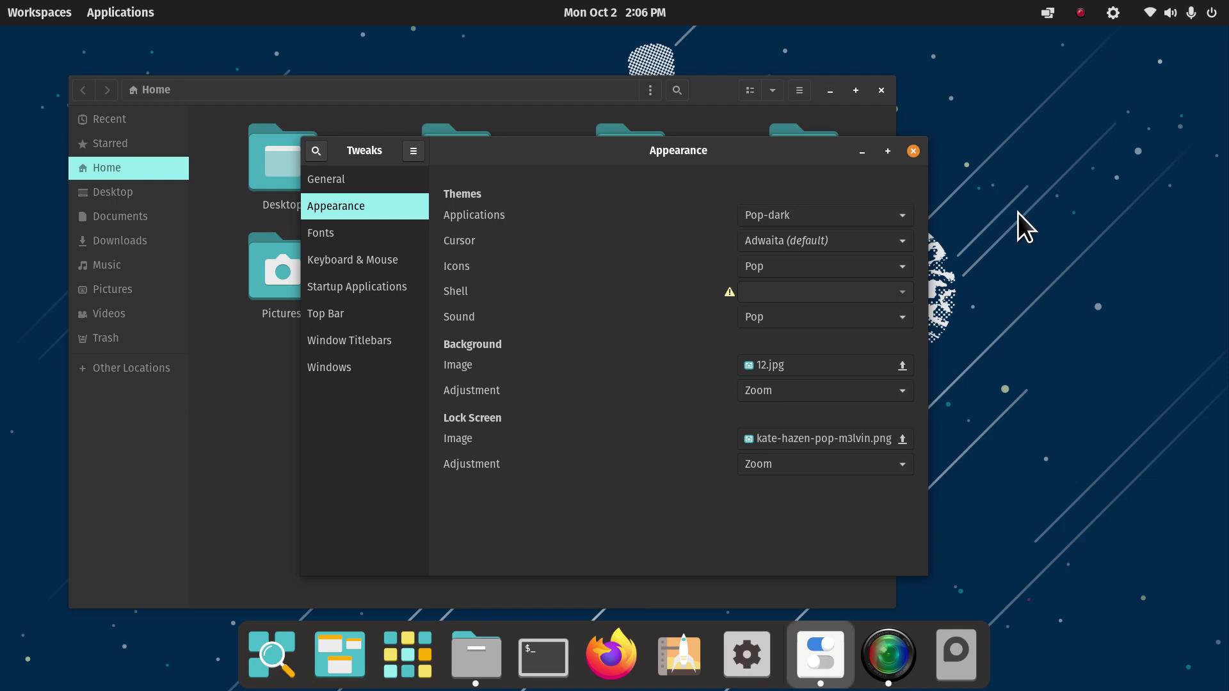
left_click(824, 245)
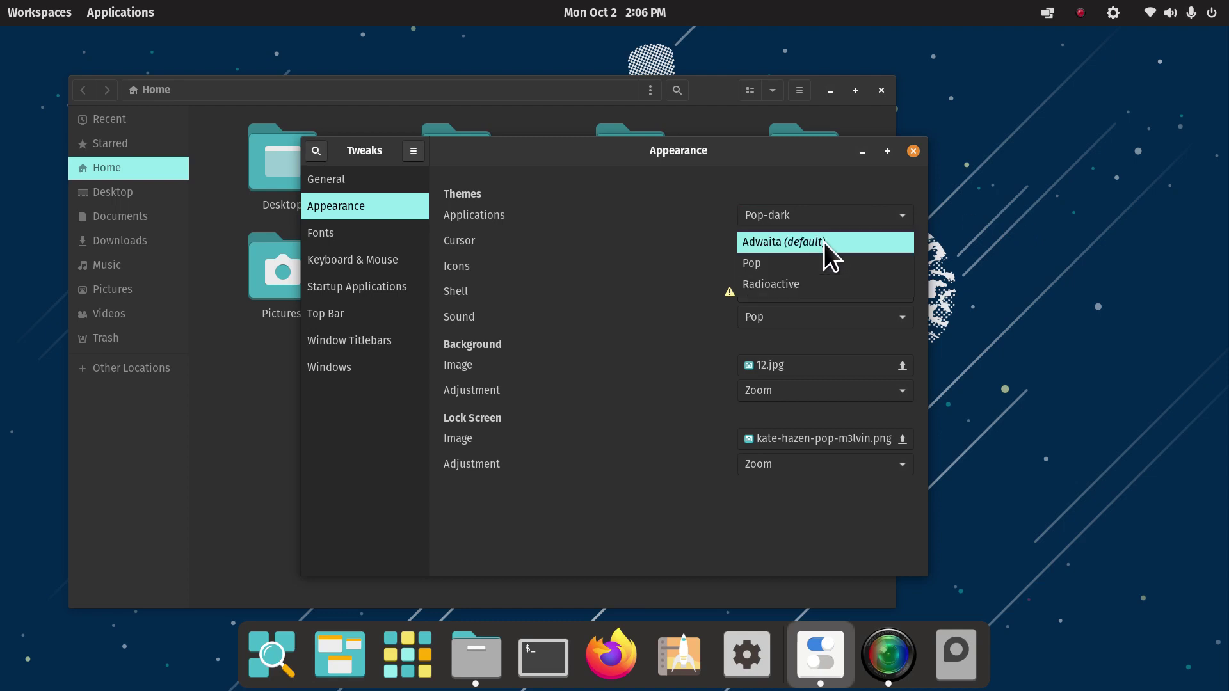
left_click(808, 283)
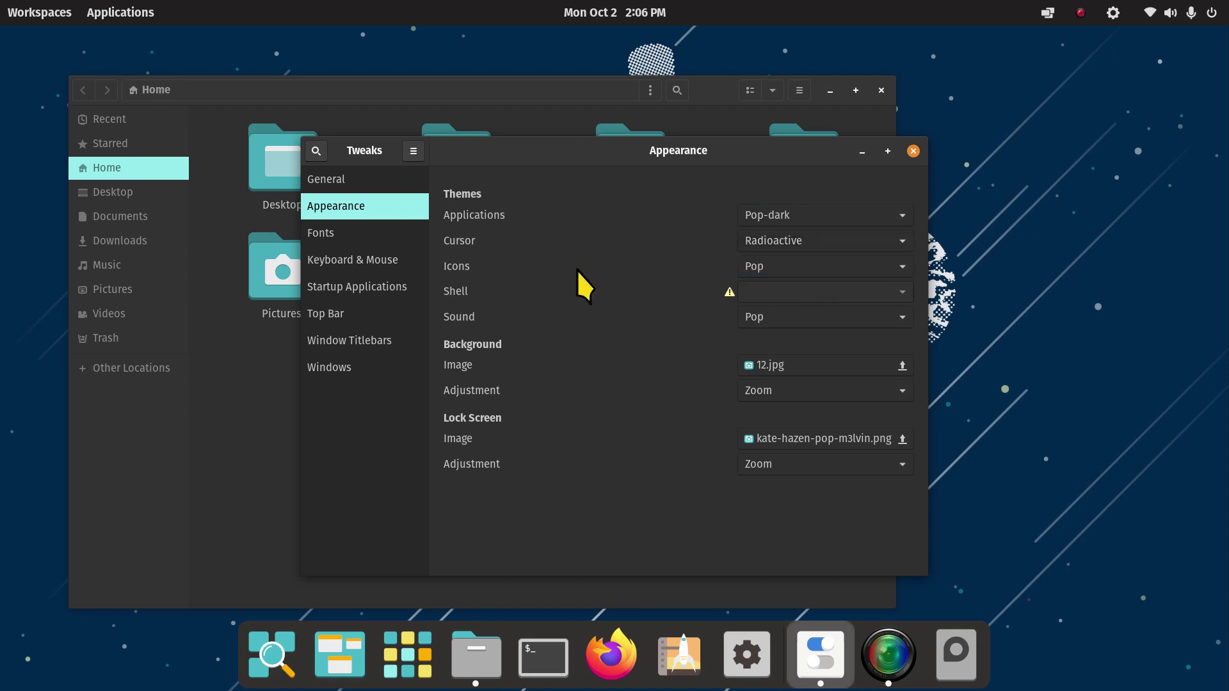
Close Tweaks, then maximize and restore the Files window twice.
left_click(913, 151)
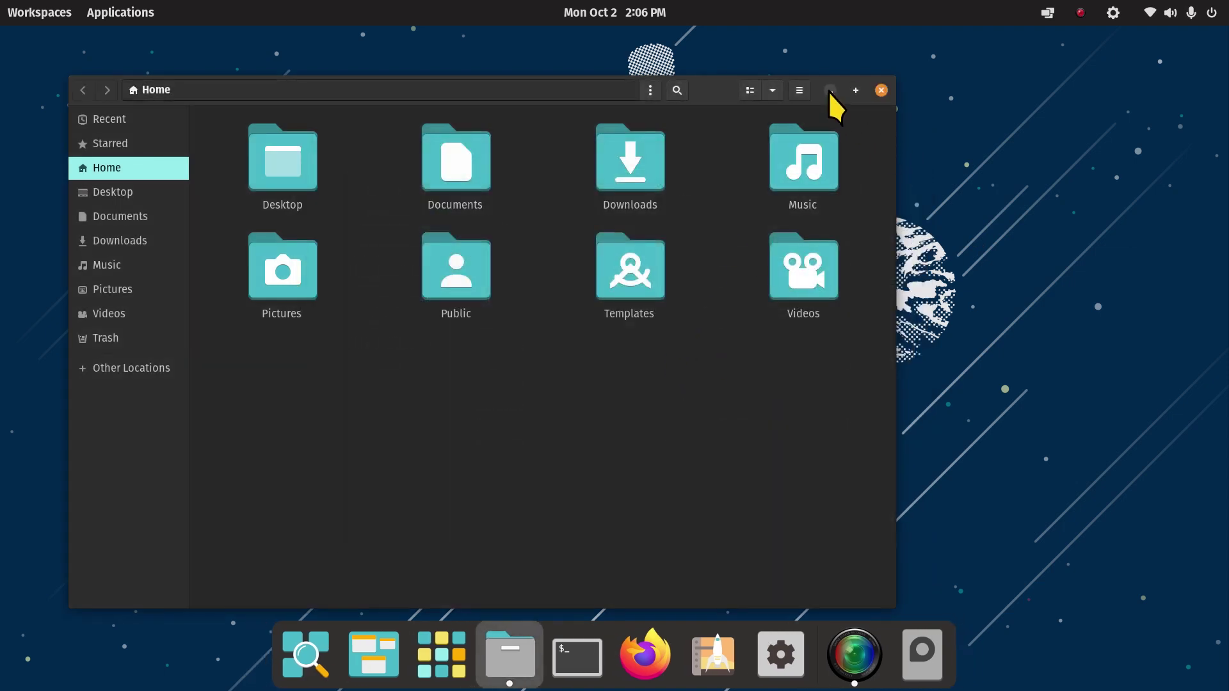
double_click(708, 90)
left_click_drag(935, 46, 923, 81)
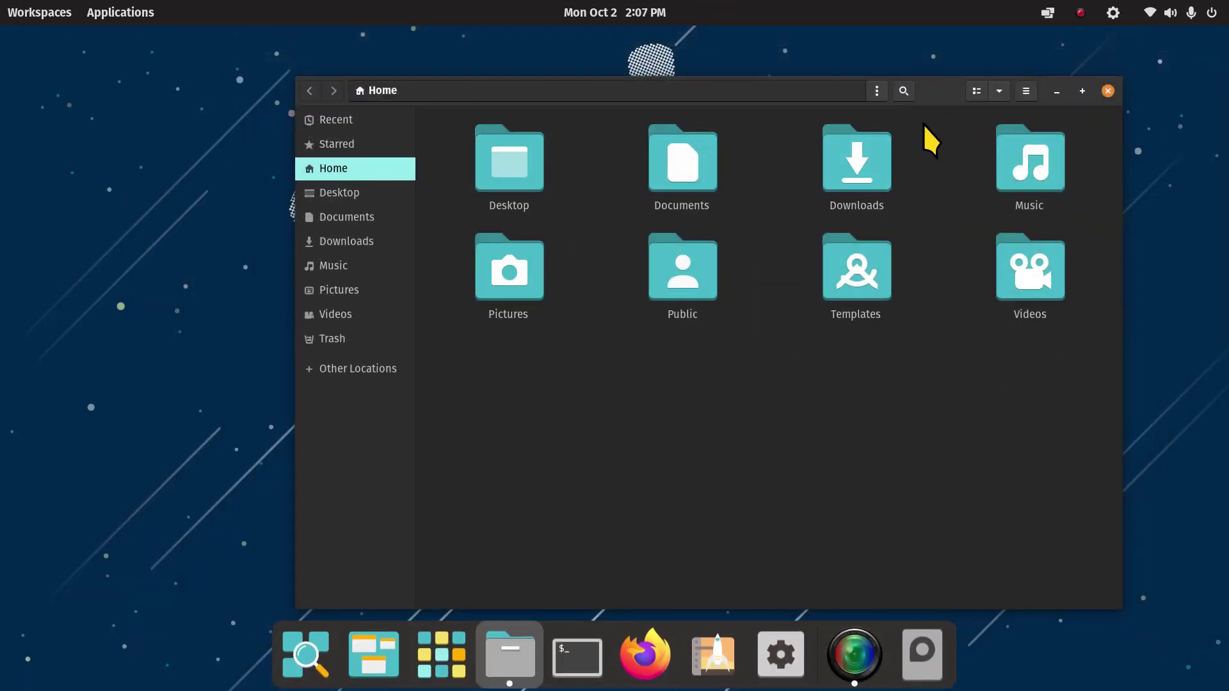
double_click(946, 96)
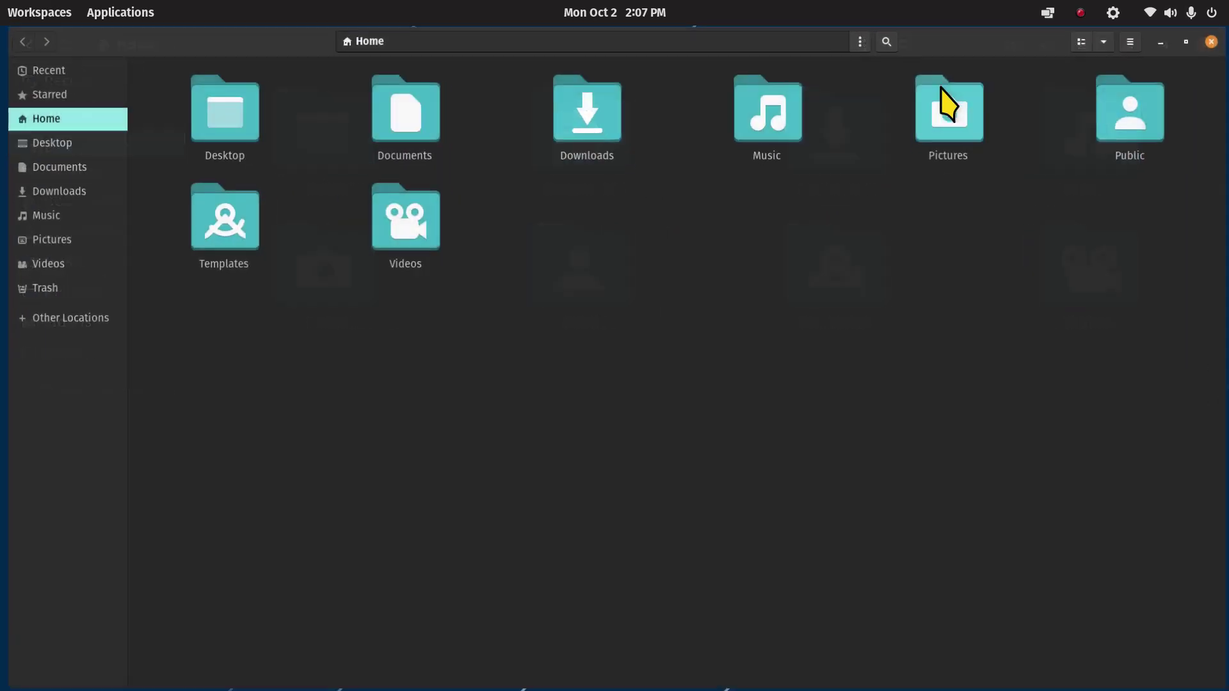
double_click(980, 48)
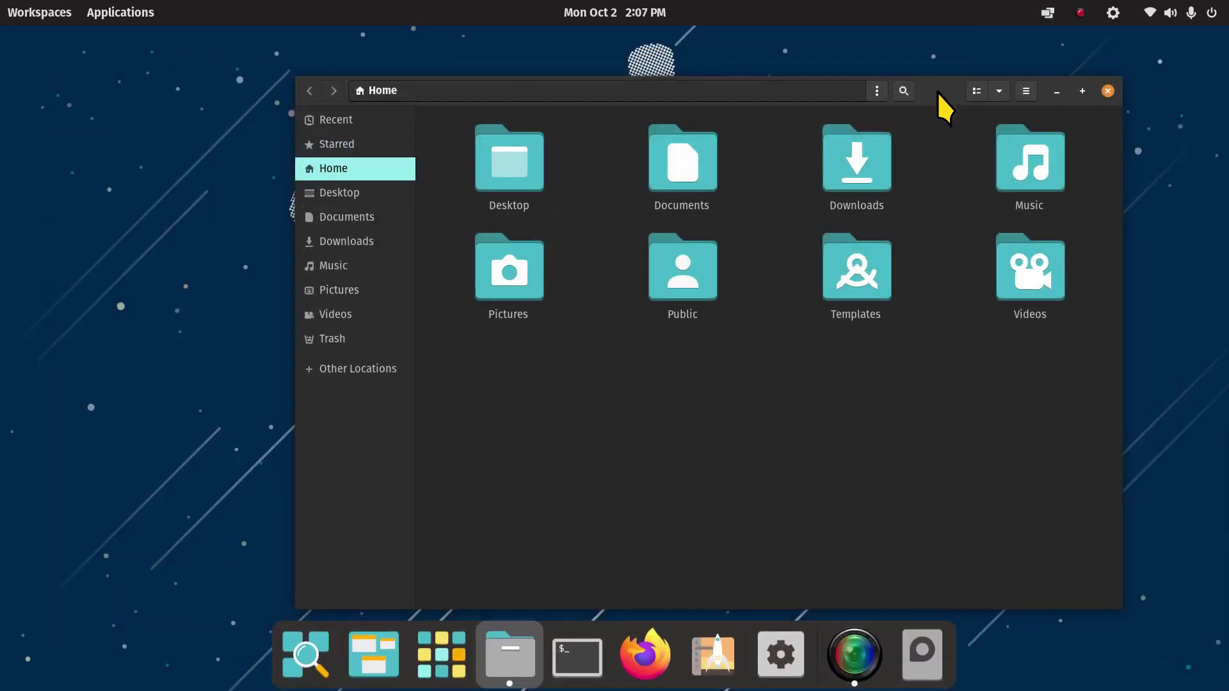
Maximize the Files window against the top bar, pull it free and reposition it toward the desktop's upper left.
left_click_drag(945, 109, 944, 1)
left_click_drag(955, 47, 945, 88)
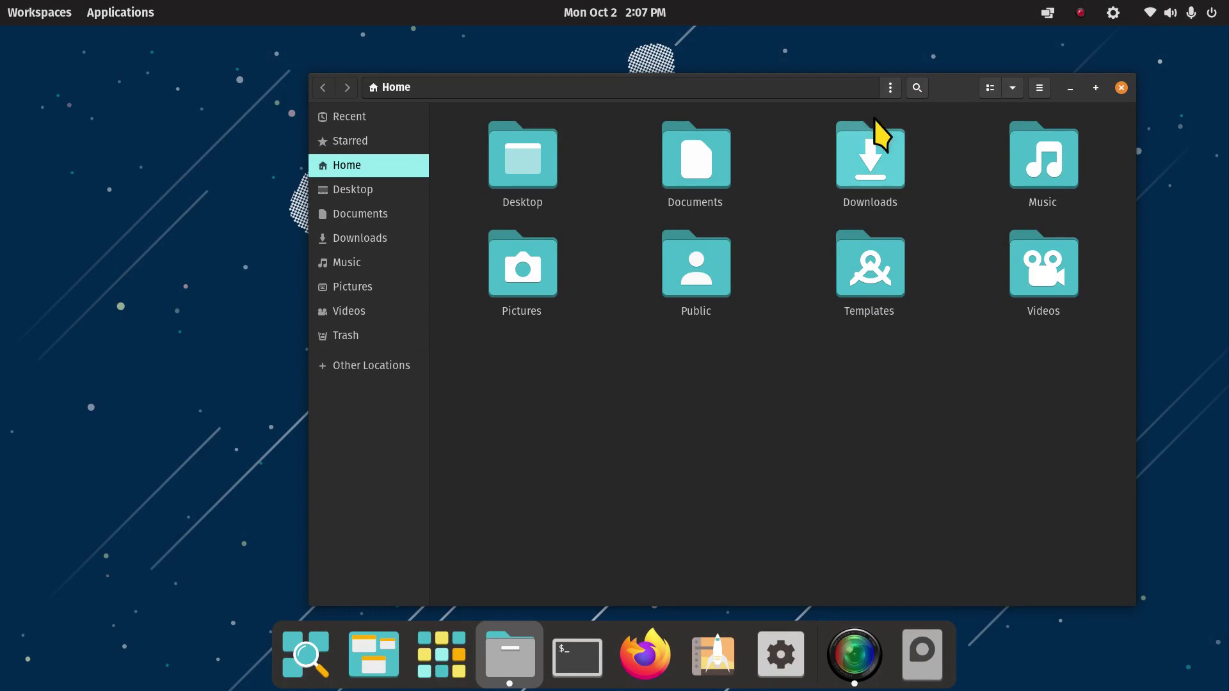
left_click_drag(943, 96, 853, 83)
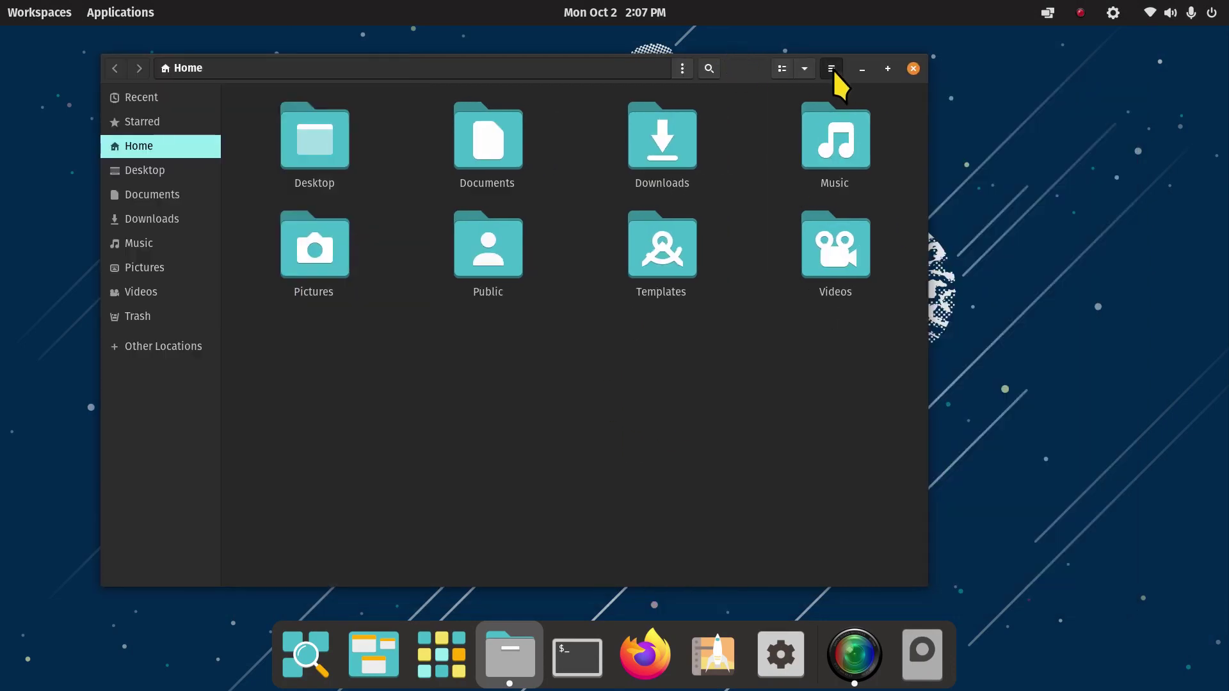
Turn off Show Sidebar in Files.
left_click(832, 69)
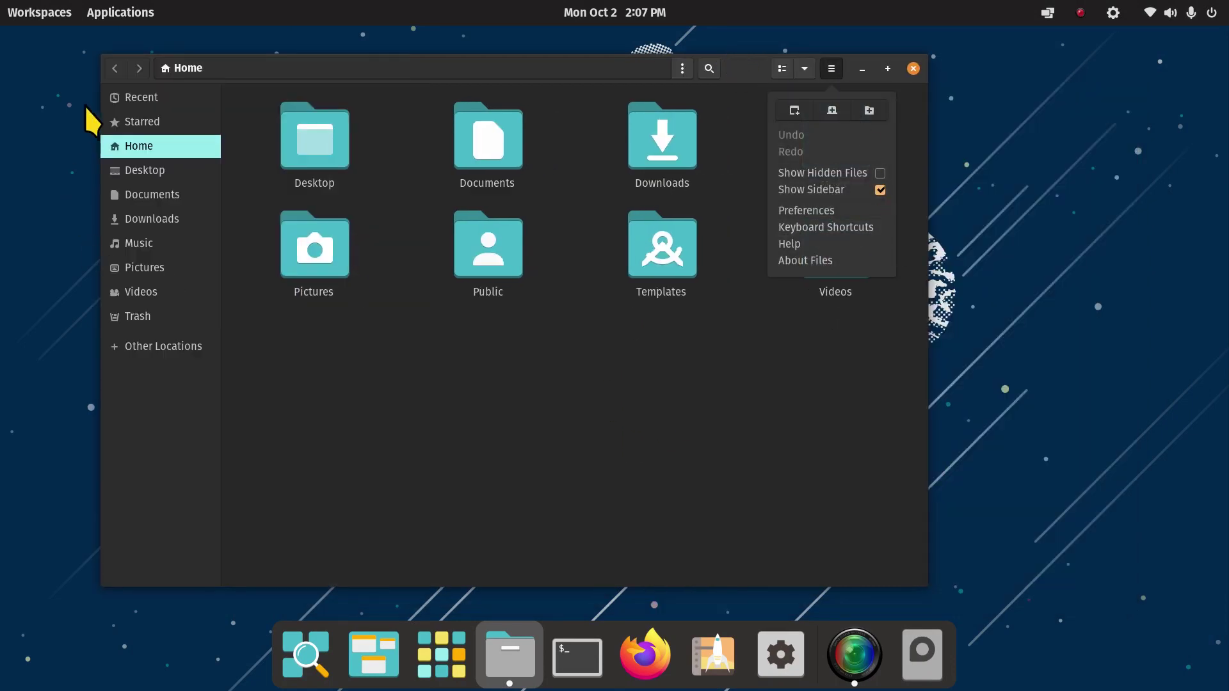
left_click(880, 190)
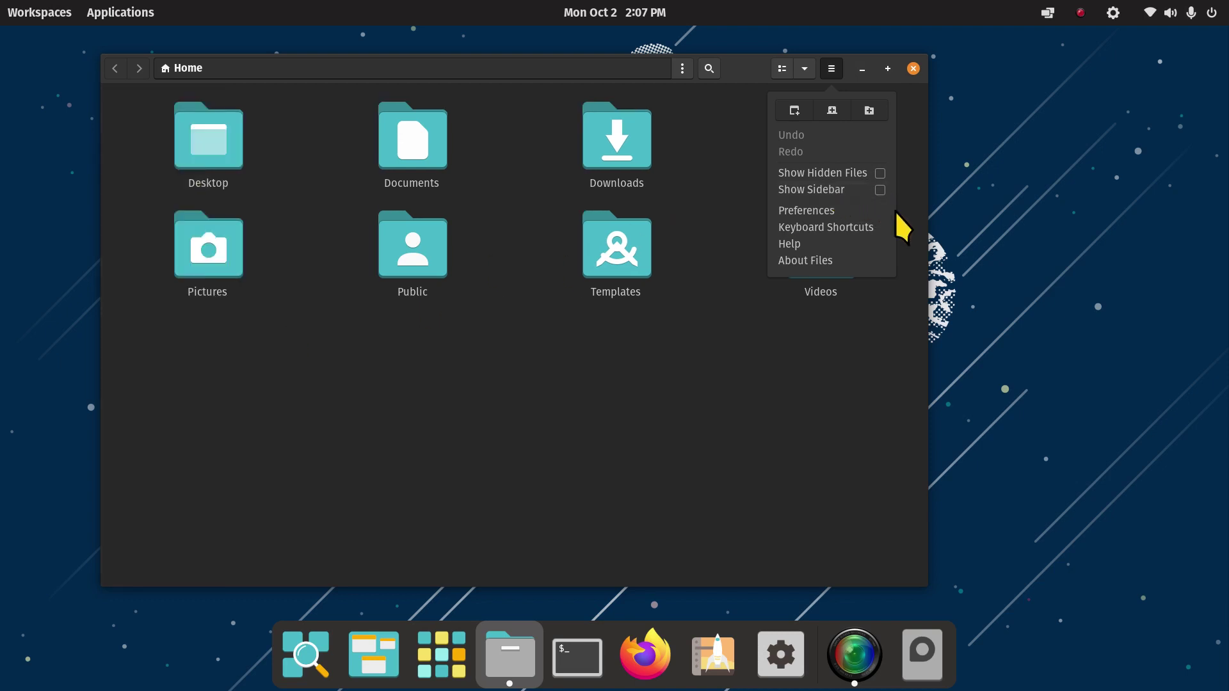
Turn Show Sidebar back on in Files.
key("Escape")
left_click(831, 69)
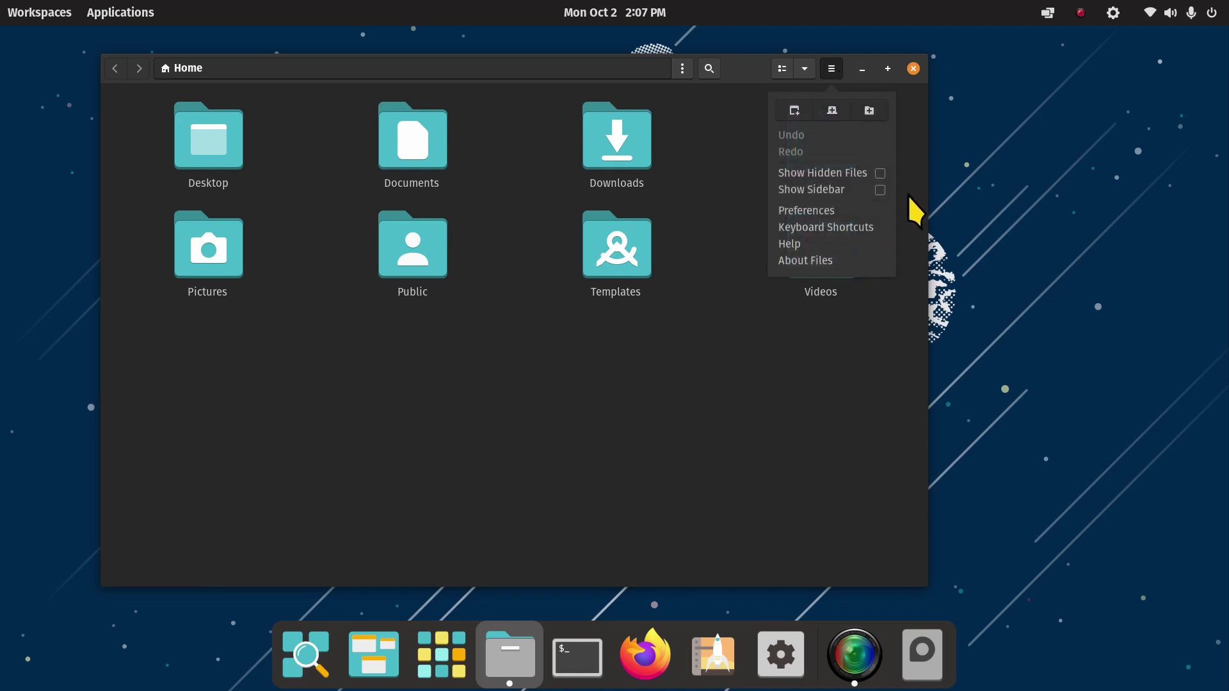
left_click(880, 190)
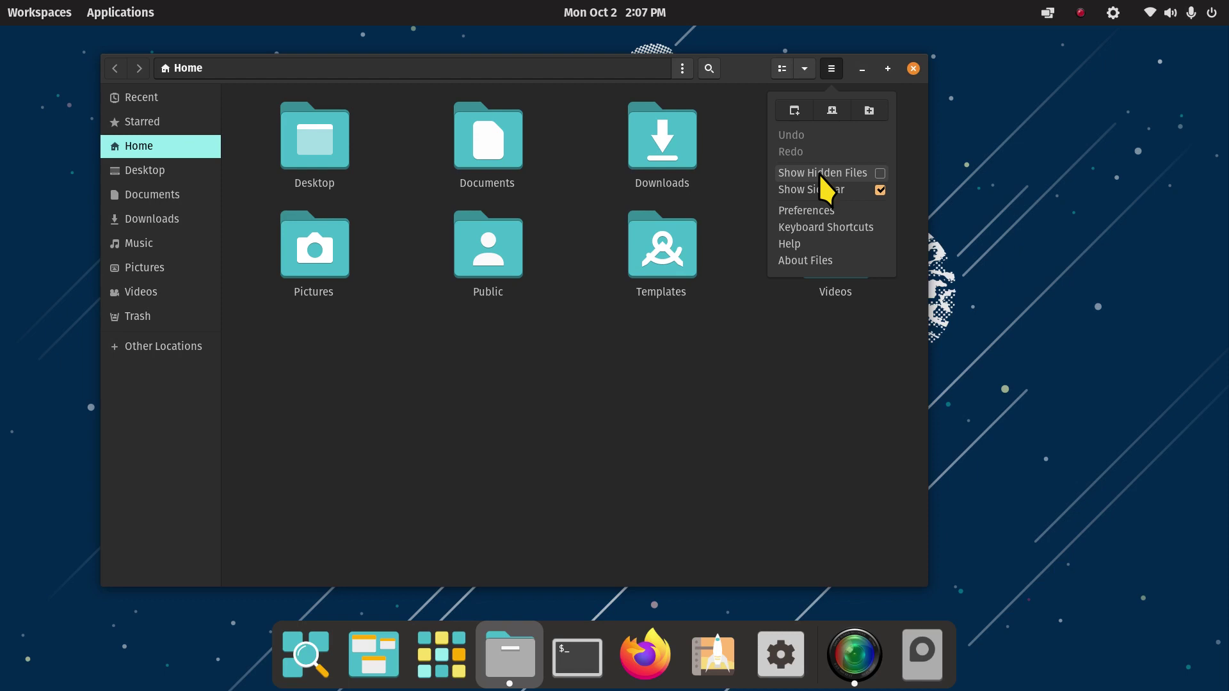
Open the Files keyboard shortcuts overview, reposition its window, review the View and Editing shortcuts on page 3, and close it.
left_click(823, 228)
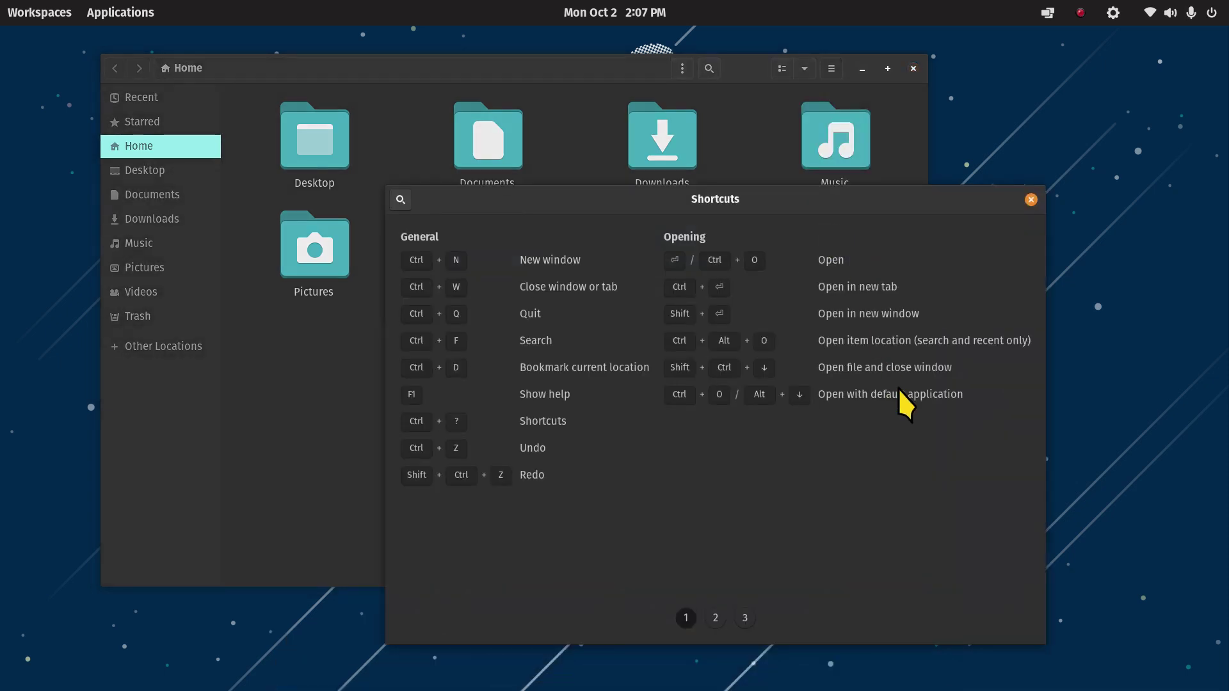
left_click_drag(727, 205, 610, 122)
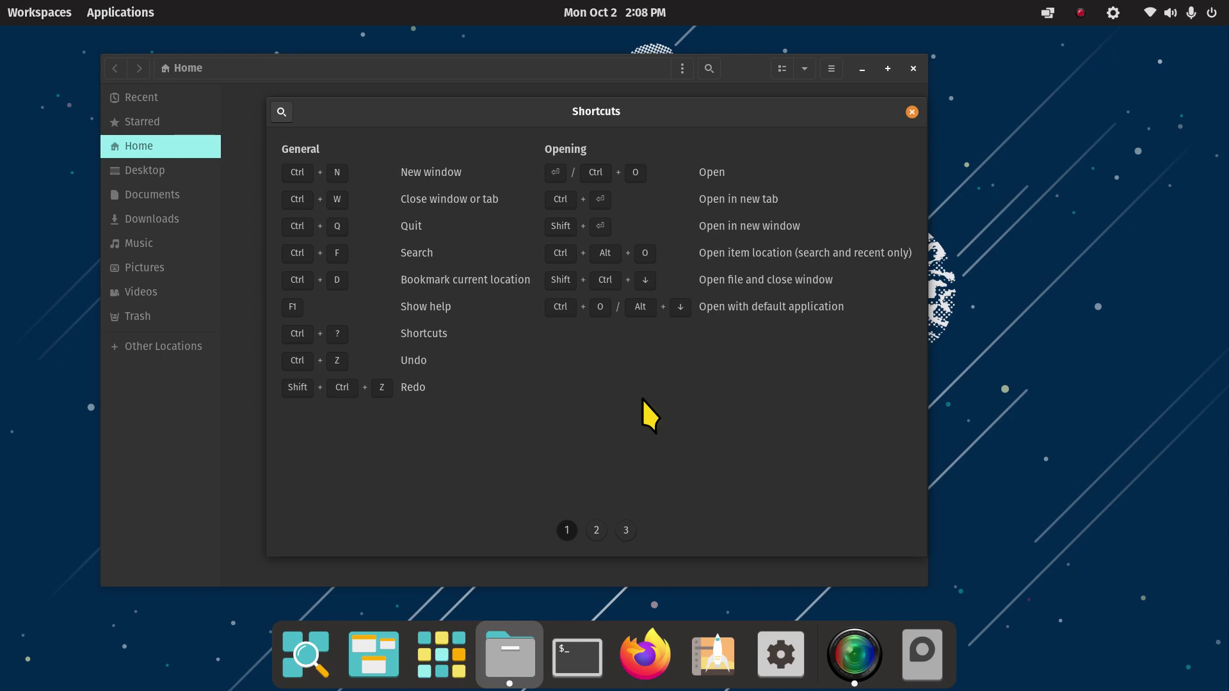
left_click(628, 531)
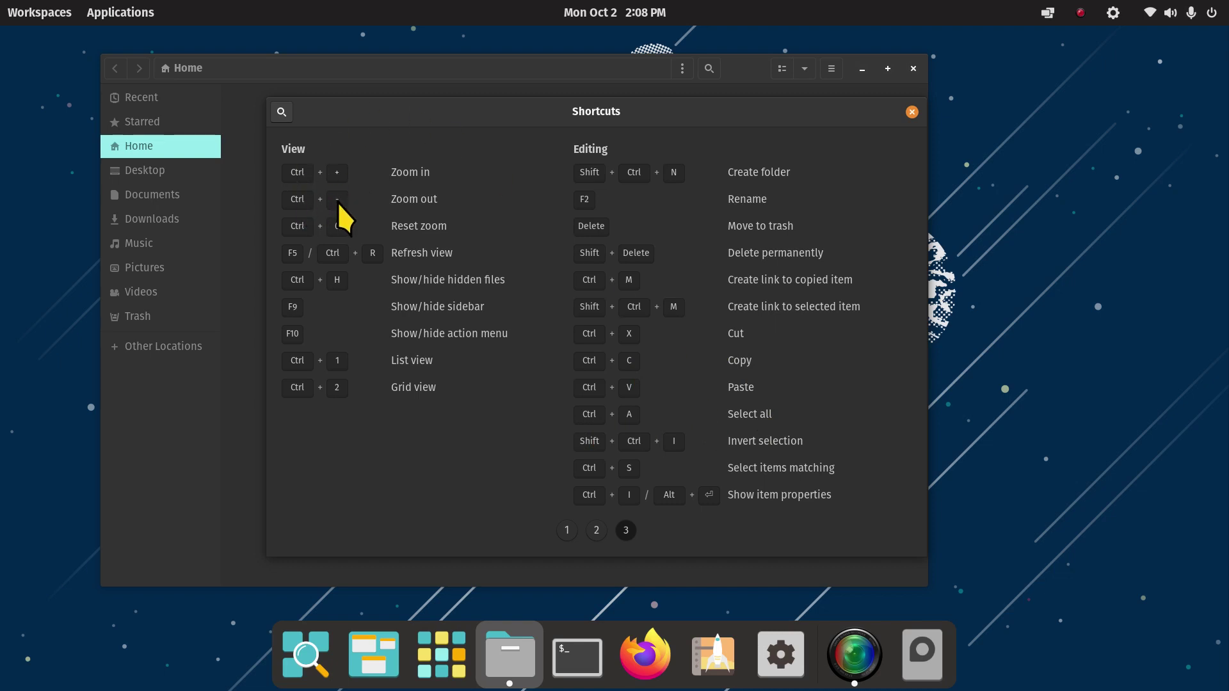
left_click(909, 113)
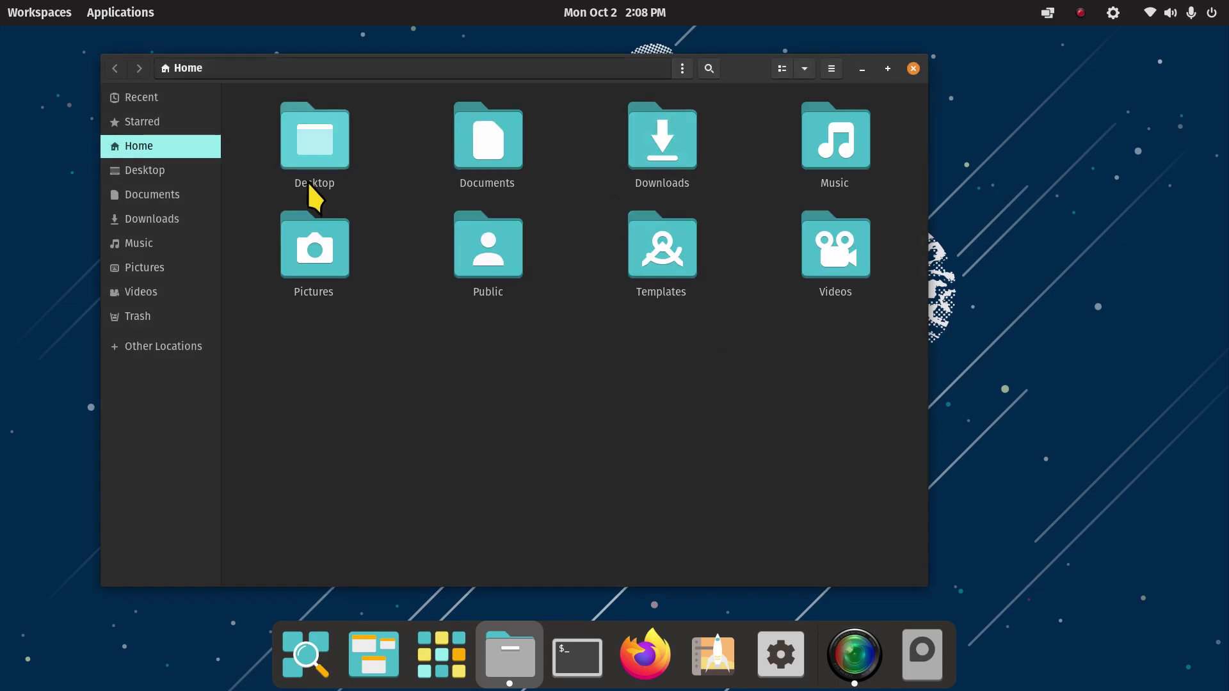
Open the keyboard screenshot PNG from the Screenshots folder in Pictures and maximize the image viewer.
double_click(323, 255)
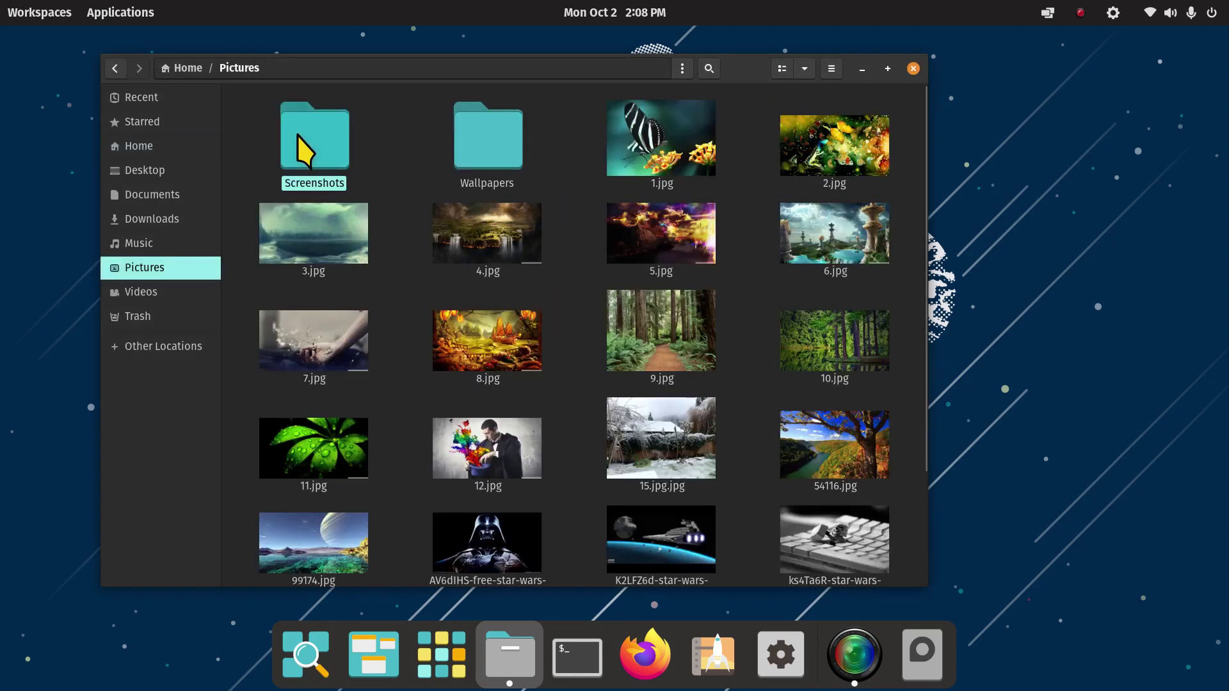
double_click(307, 148)
double_click(326, 123)
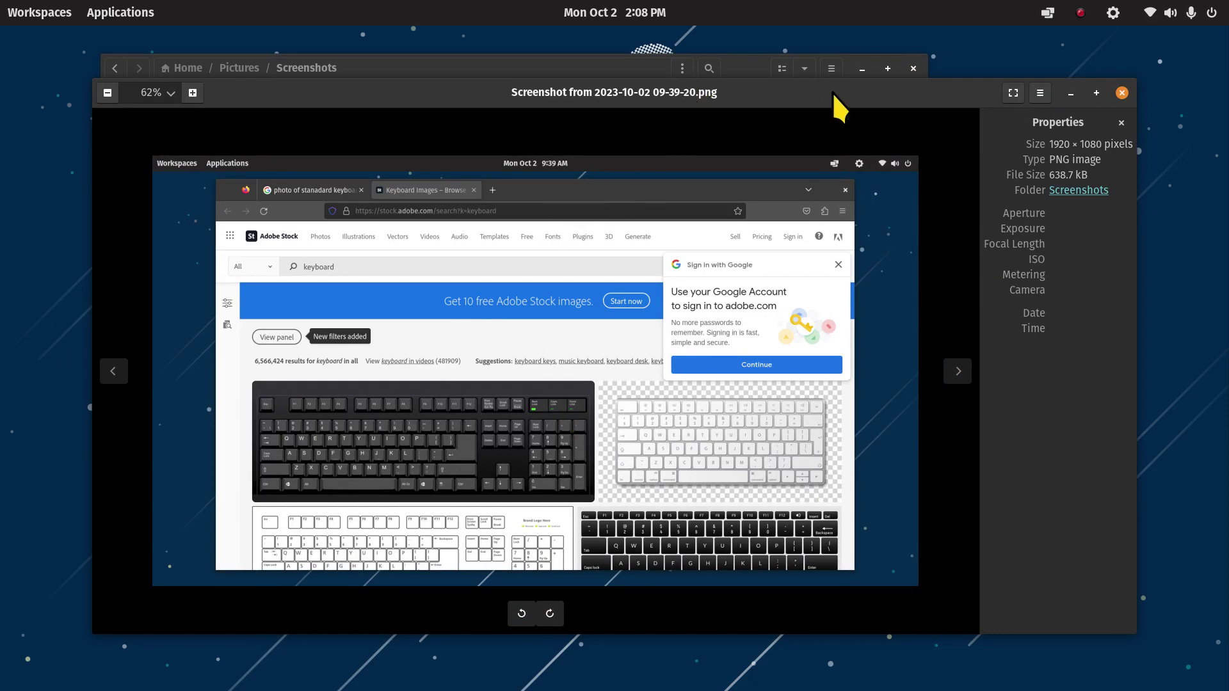
left_click_drag(832, 95, 842, 13)
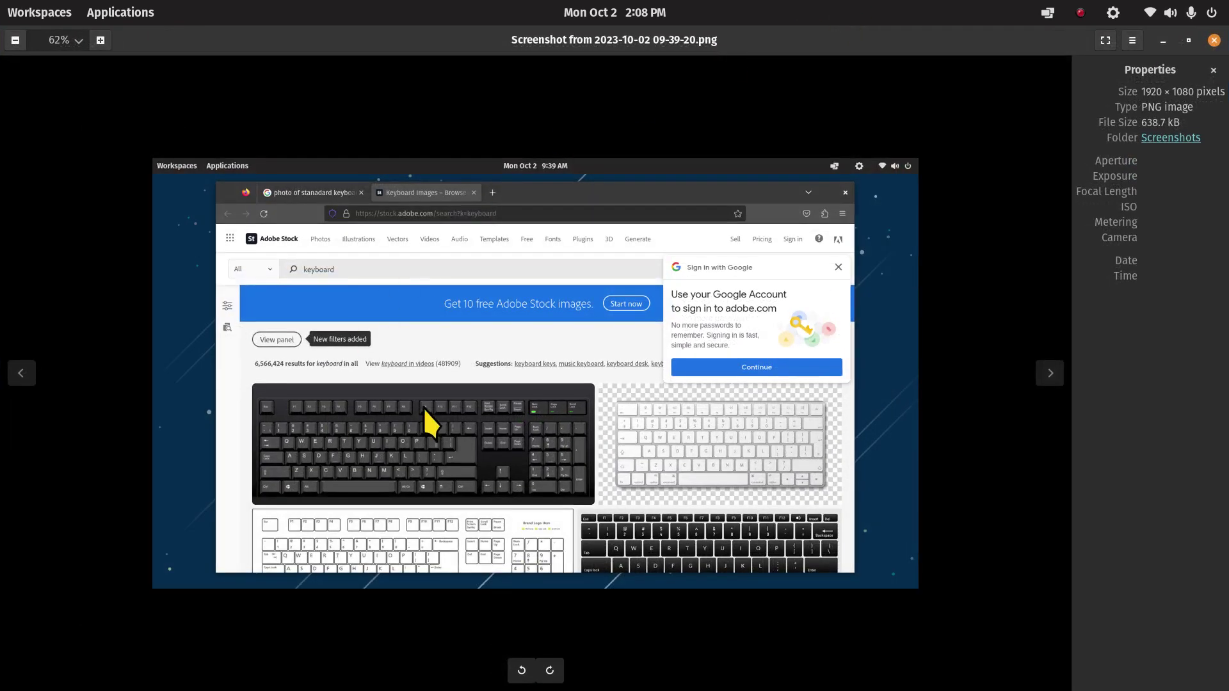
Zoom the screenshot to 130% and centre its keyboard photo, then close the viewer and return to the Home folder.
scroll(423, 407, "up", 5)
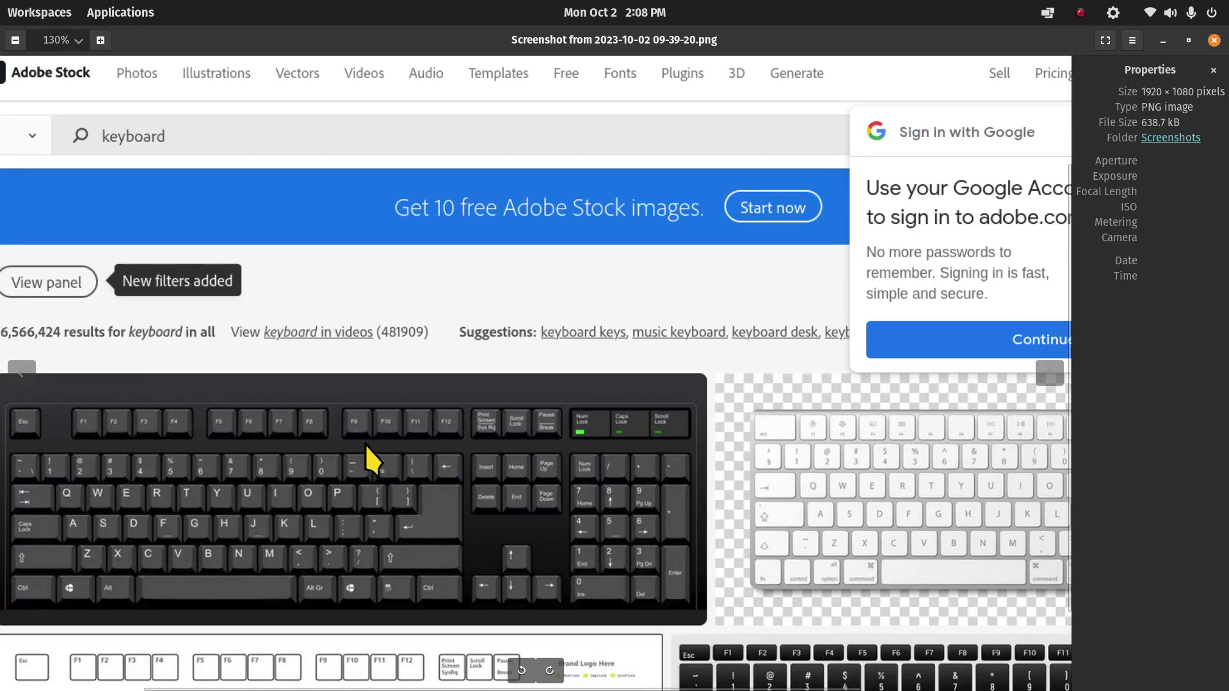
left_click_drag(366, 446, 603, 320)
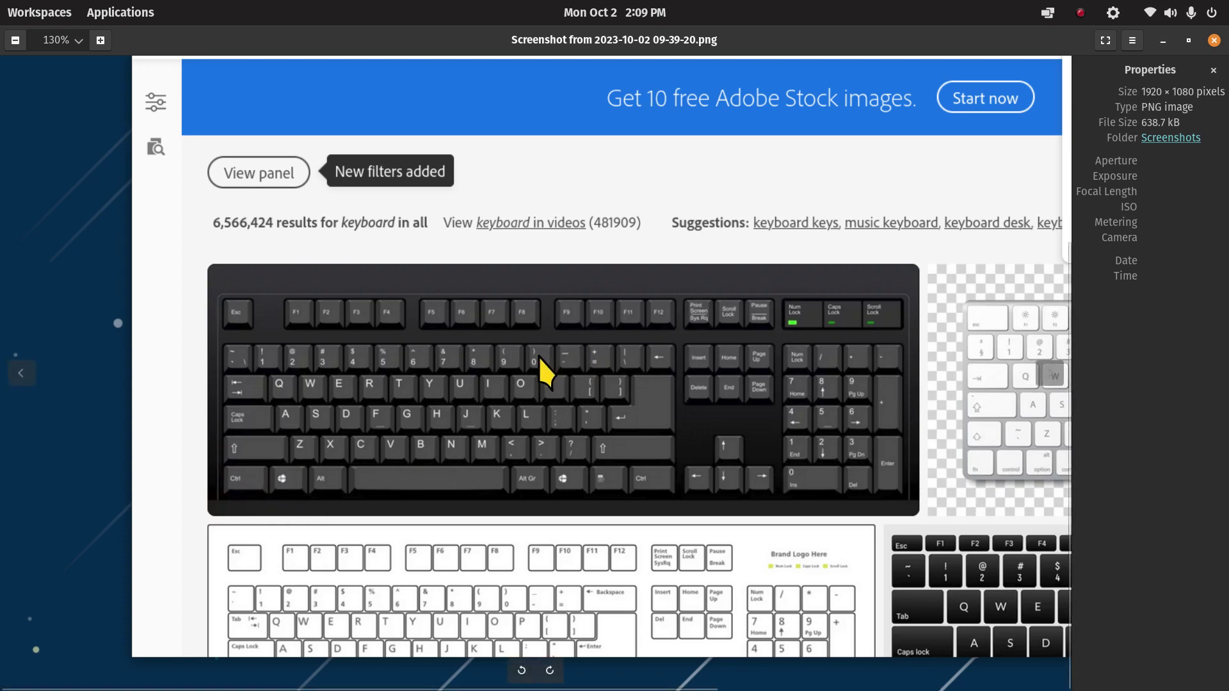
left_click(1213, 40)
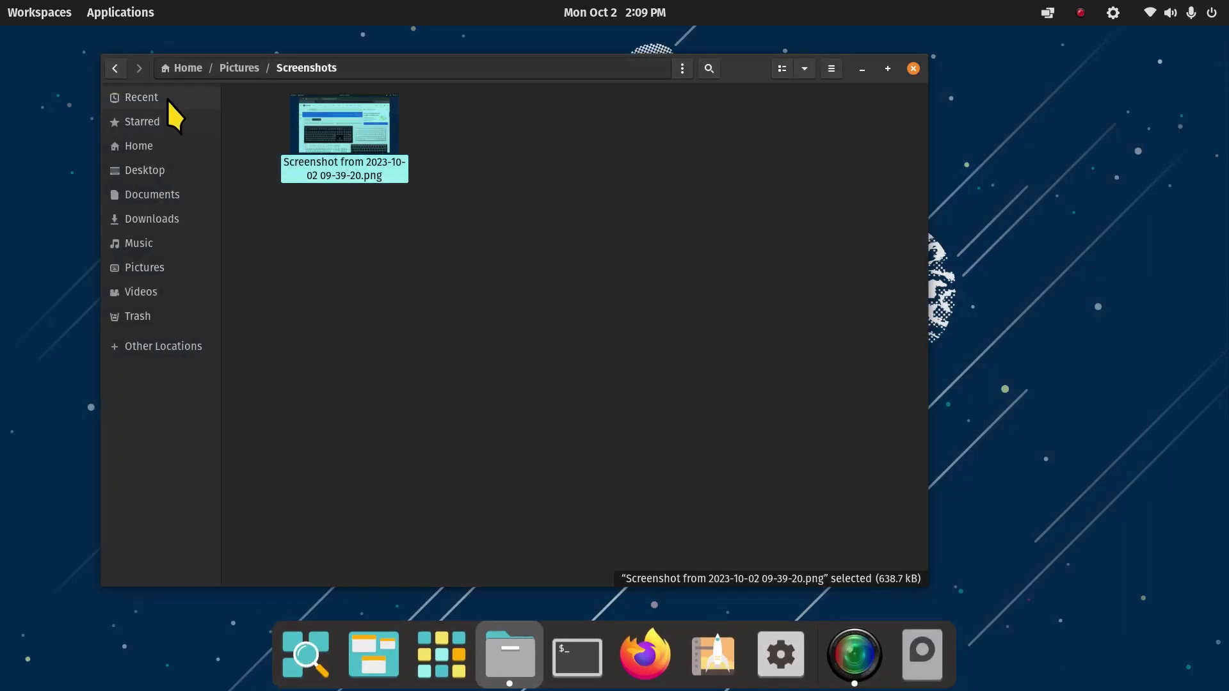
left_click(135, 147)
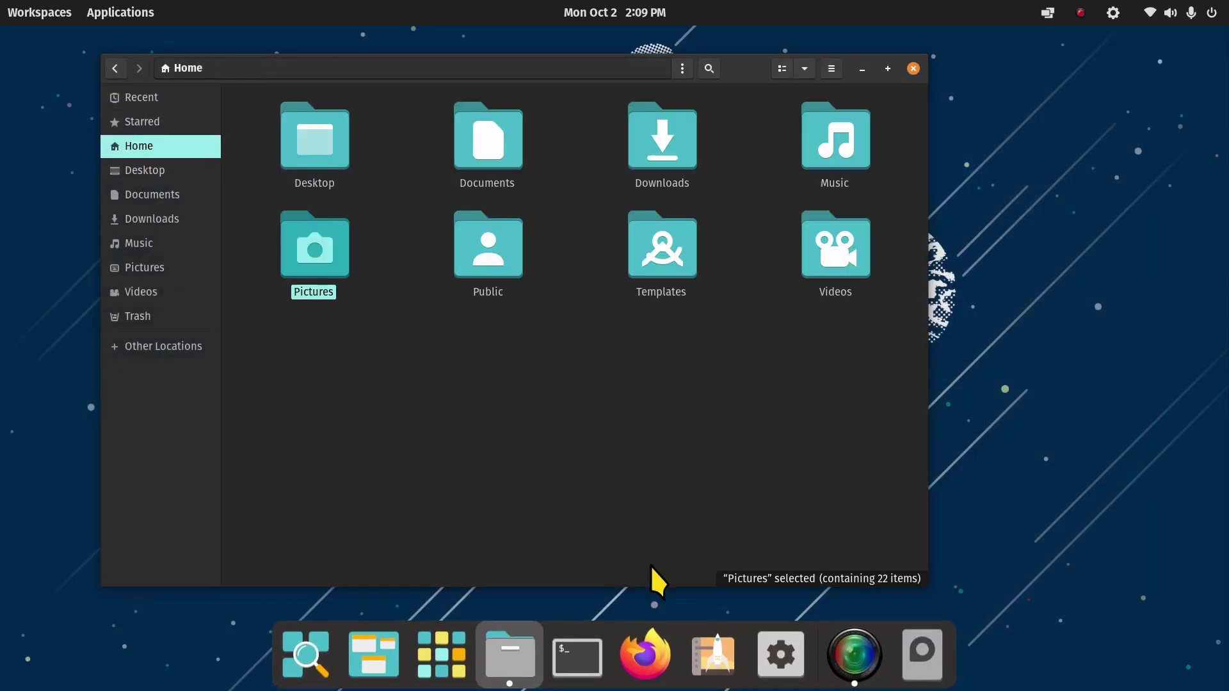
Reduce the icon zoom in the Home folder from the view options to the smallest size.
left_click(804, 68)
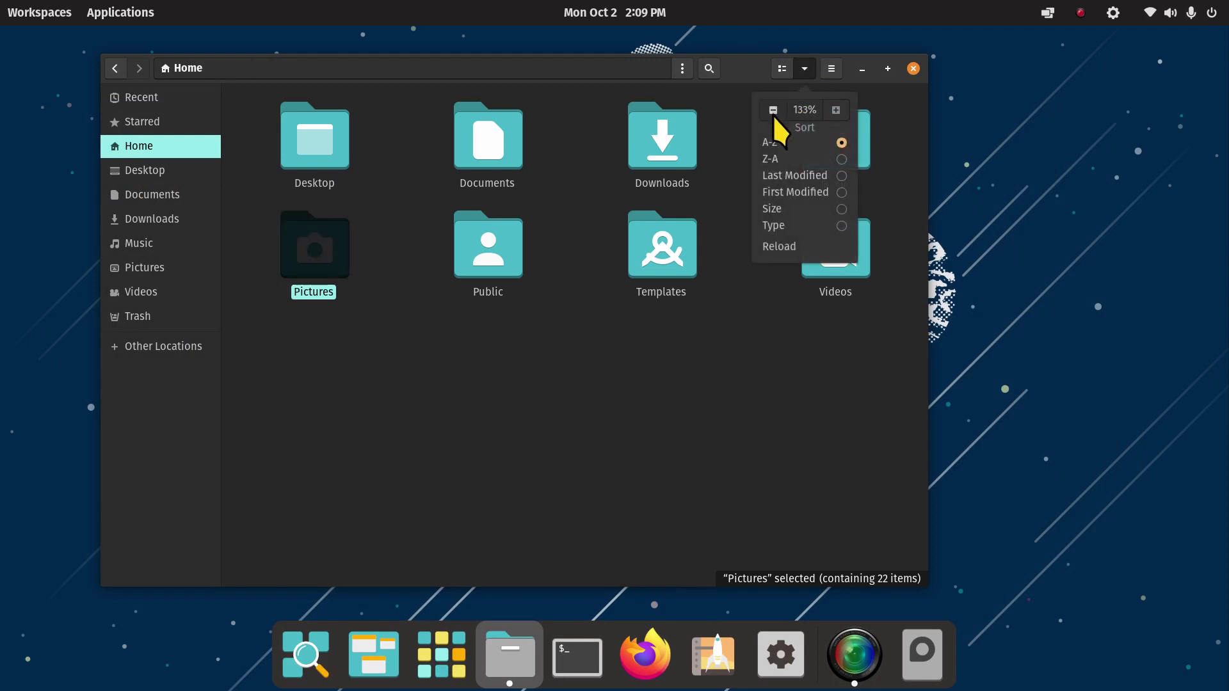
left_click(773, 110)
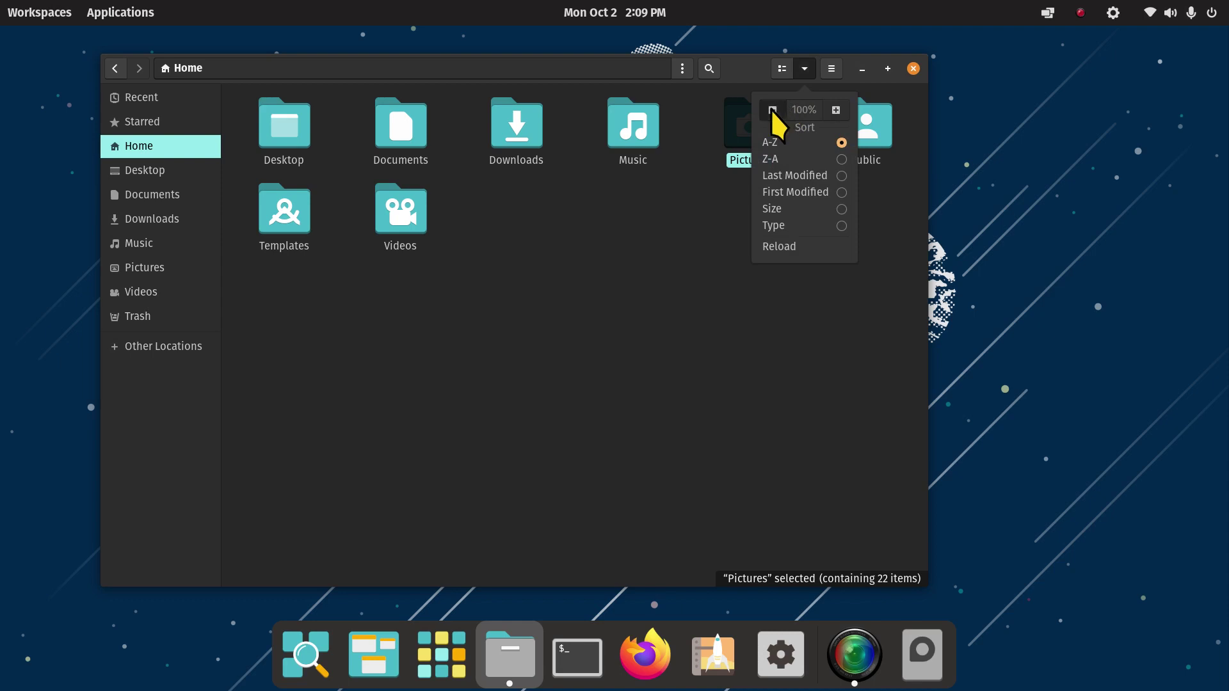
left_click(772, 109)
left_click(804, 69)
left_click(771, 109)
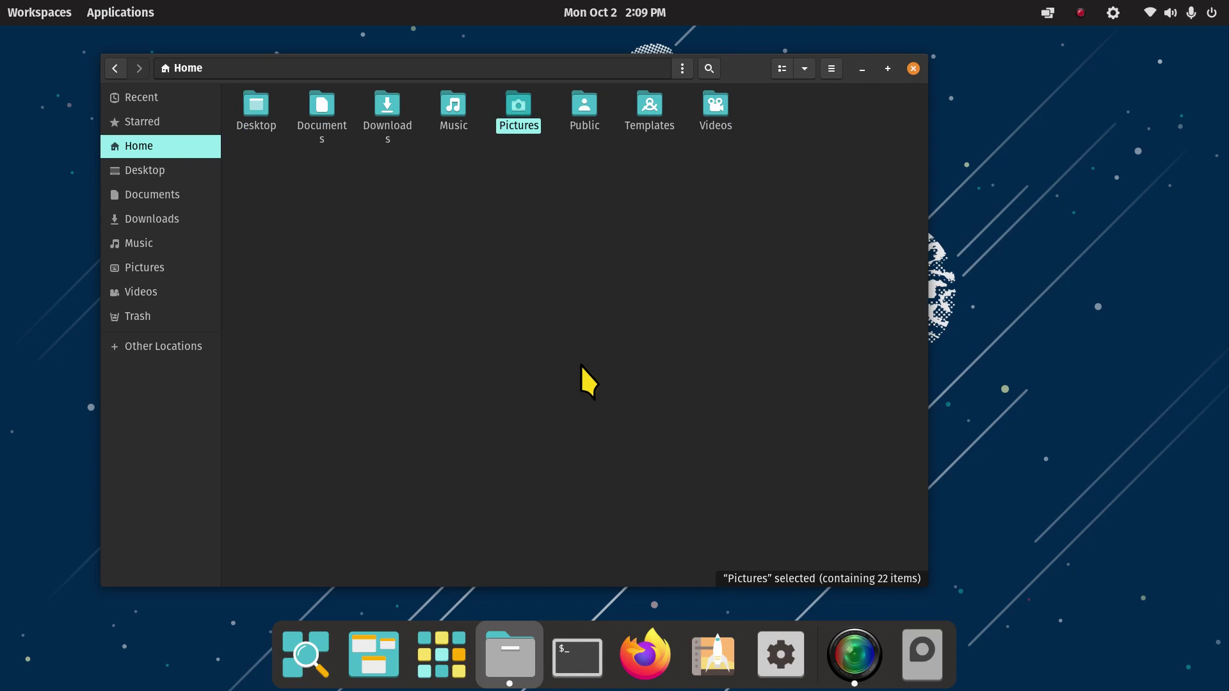
Cycle the Home folder's icon zoom repeatedly between the smallest size and 133%, finishing at 100%.
key("ctrl+plus")
key("ctrl+plus")
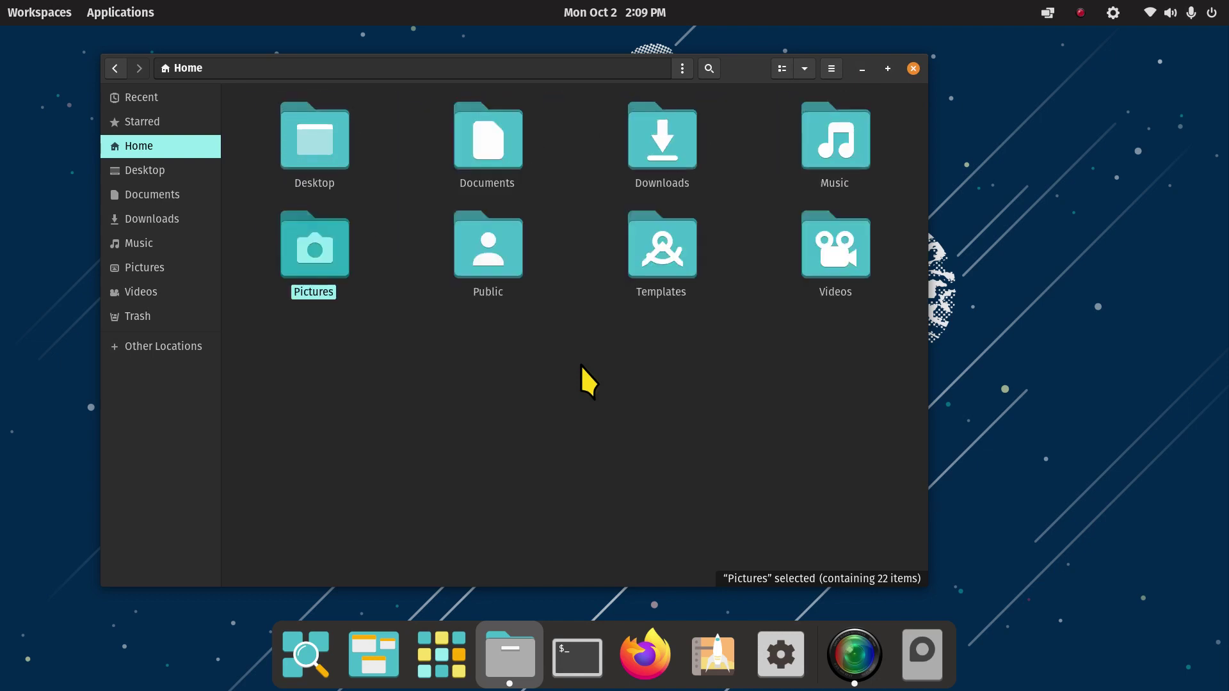
key("ctrl+minus")
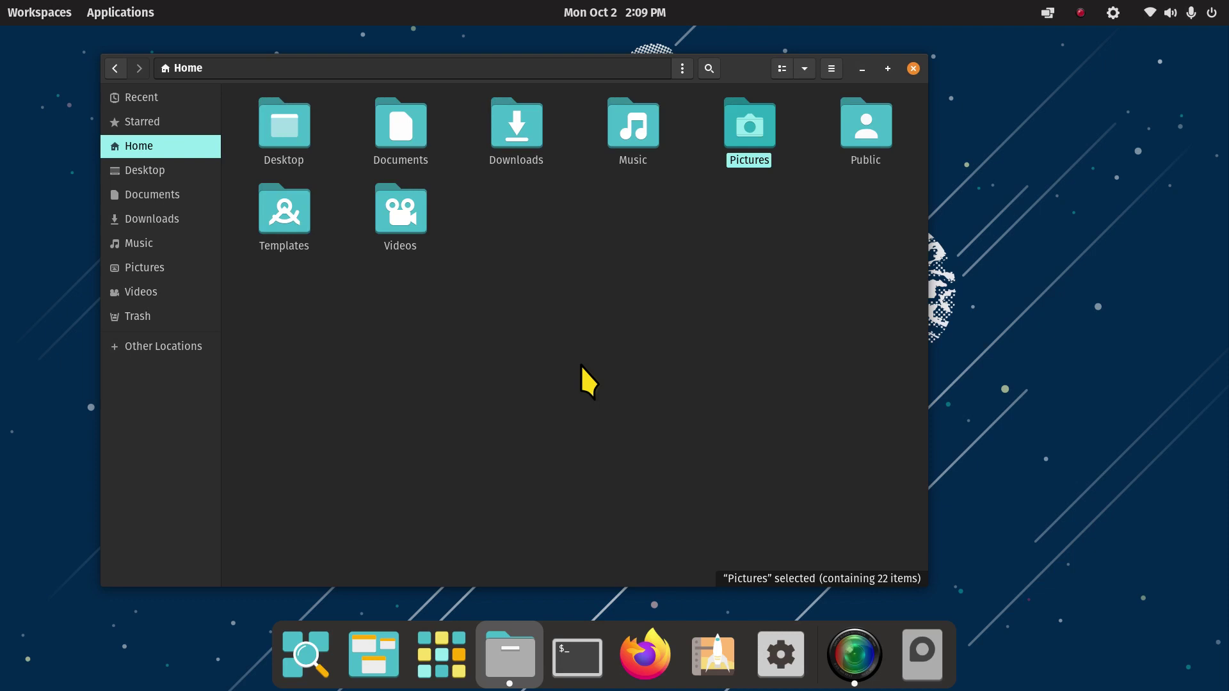
key("ctrl+minus")
key("ctrl+minus")
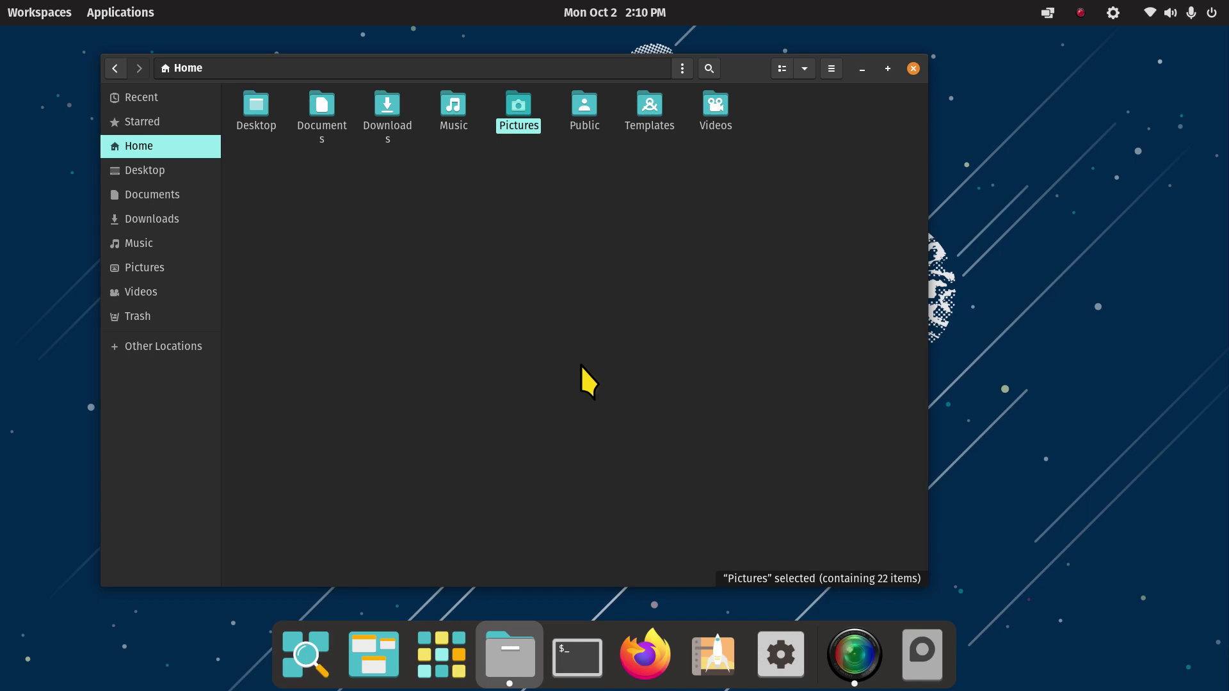
key("ctrl+plus")
key("ctrl+plus")
key("ctrl+minus")
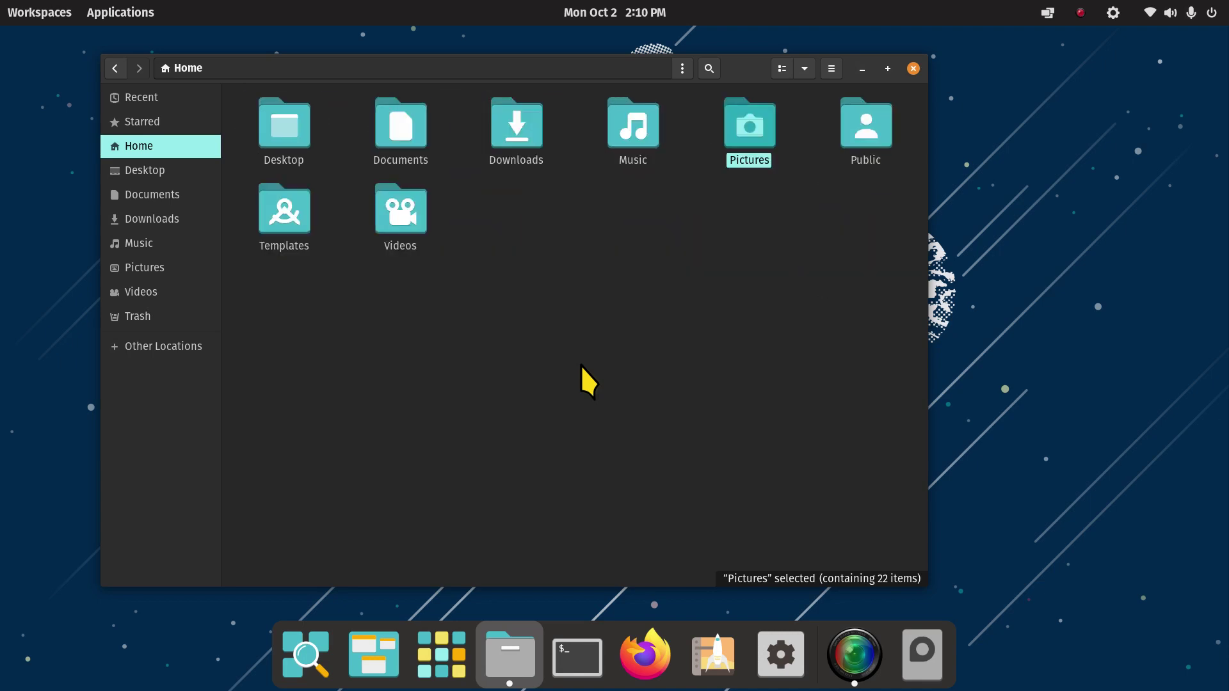
key("ctrl+minus")
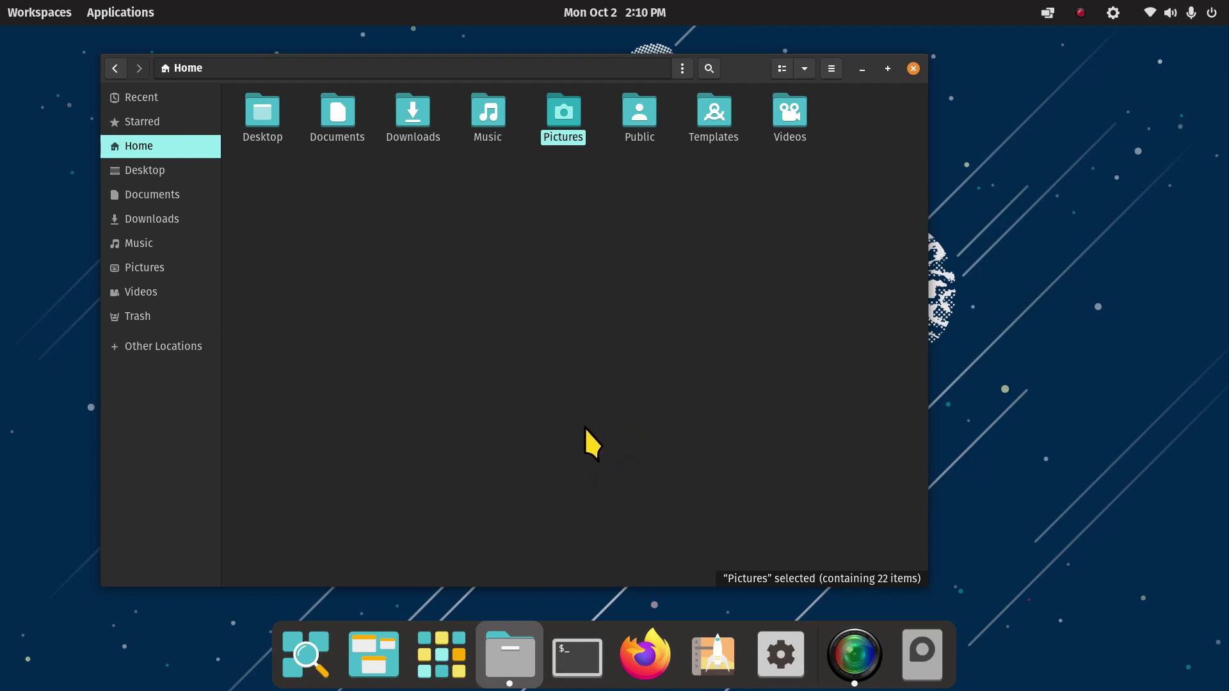
key("ctrl+plus")
key("ctrl+minus")
key("ctrl+minus")
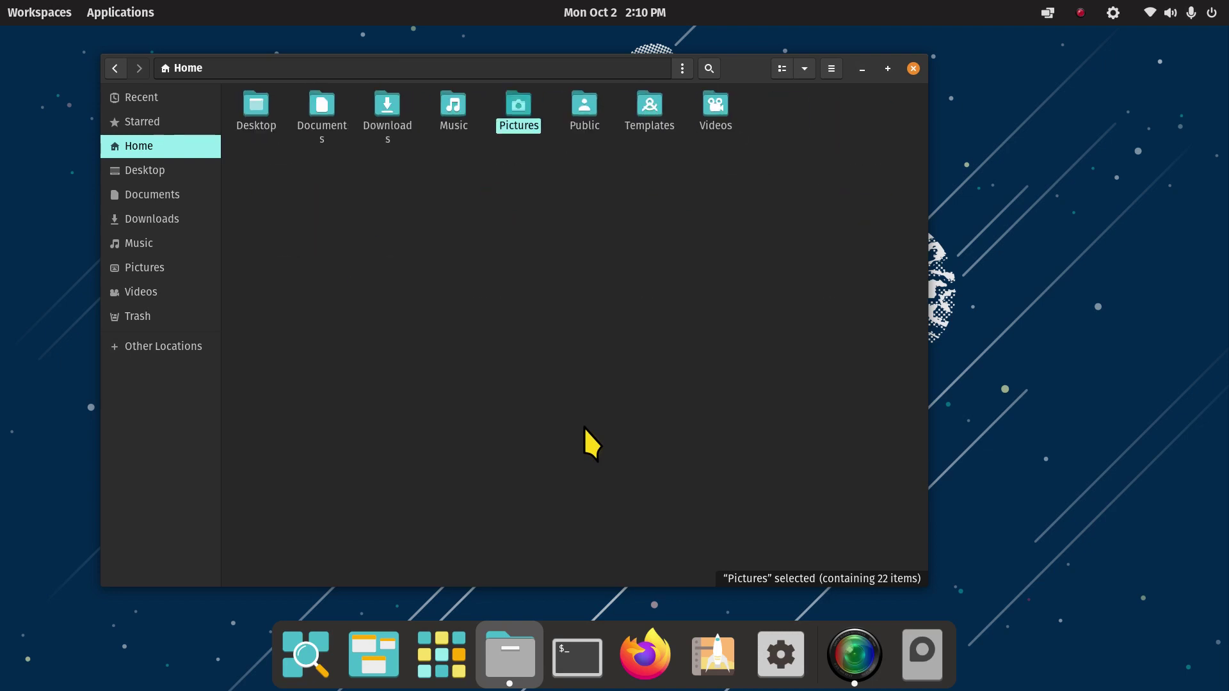
key("ctrl+plus")
key("ctrl+plus")
key("ctrl+plus")
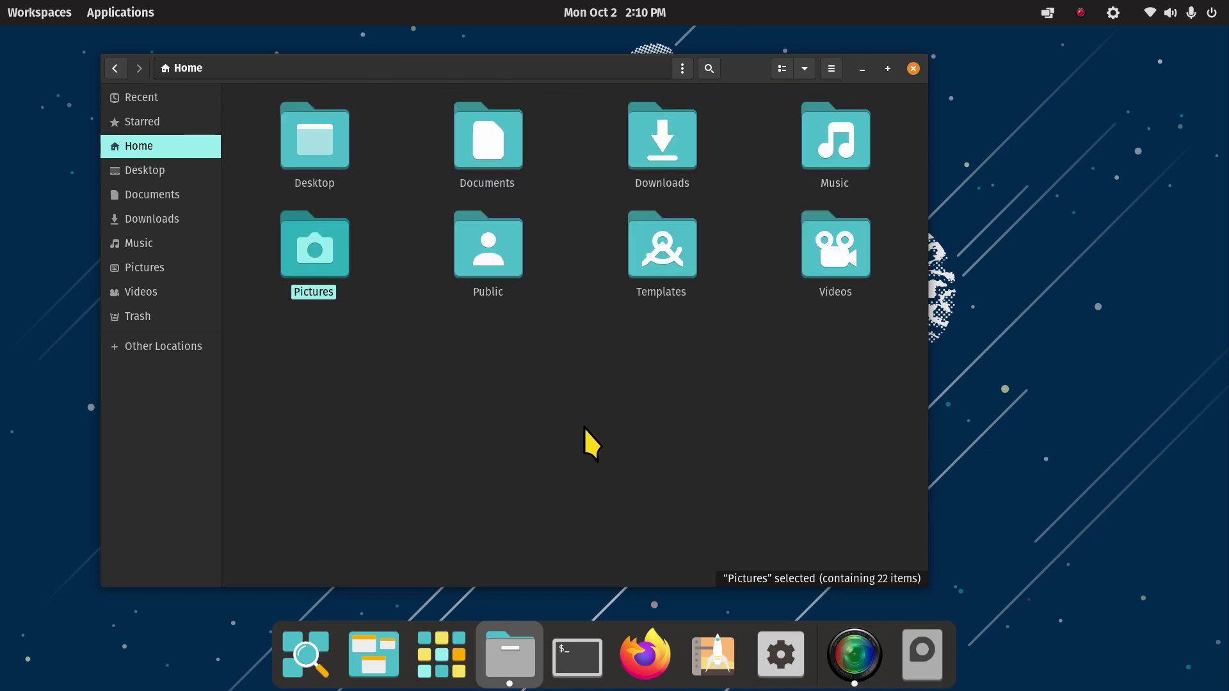
key("ctrl+minus")
key("ctrl+minus")
key("ctrl+minus")
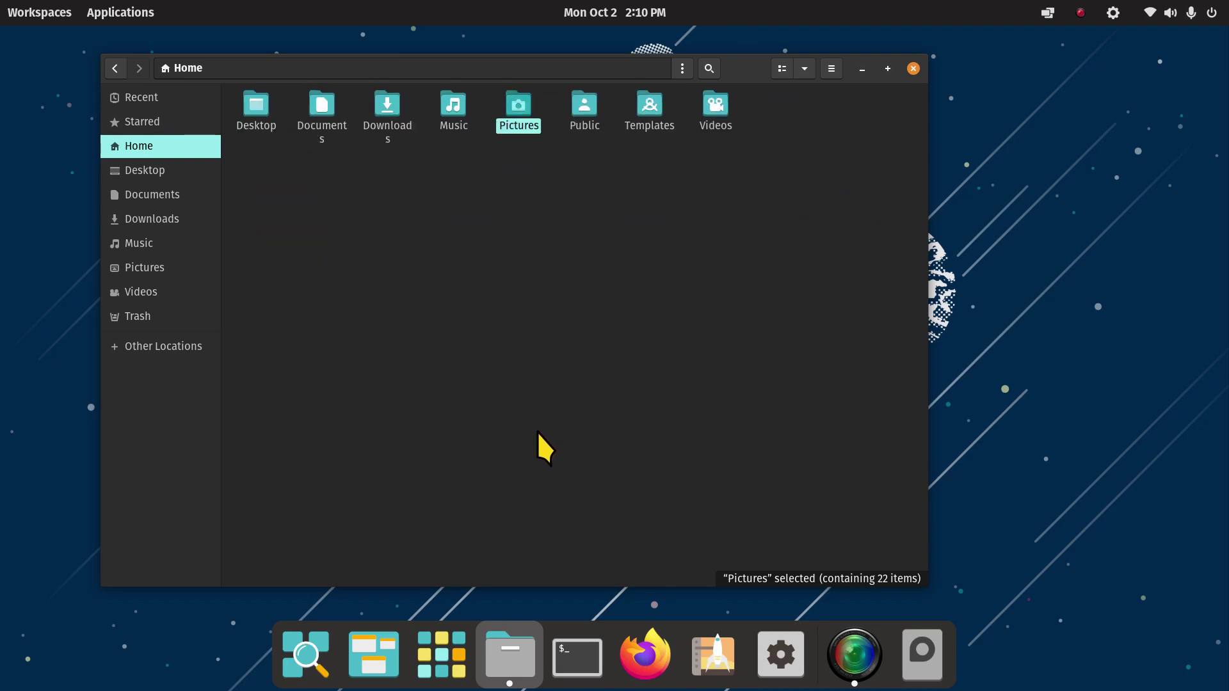
key("ctrl+plus")
key("ctrl+plus")
key("ctrl+plus")
key("ctrl+minus")
key("ctrl+minus")
key("ctrl+minus")
key("ctrl+plus")
key("ctrl+plus")
key("ctrl+plus")
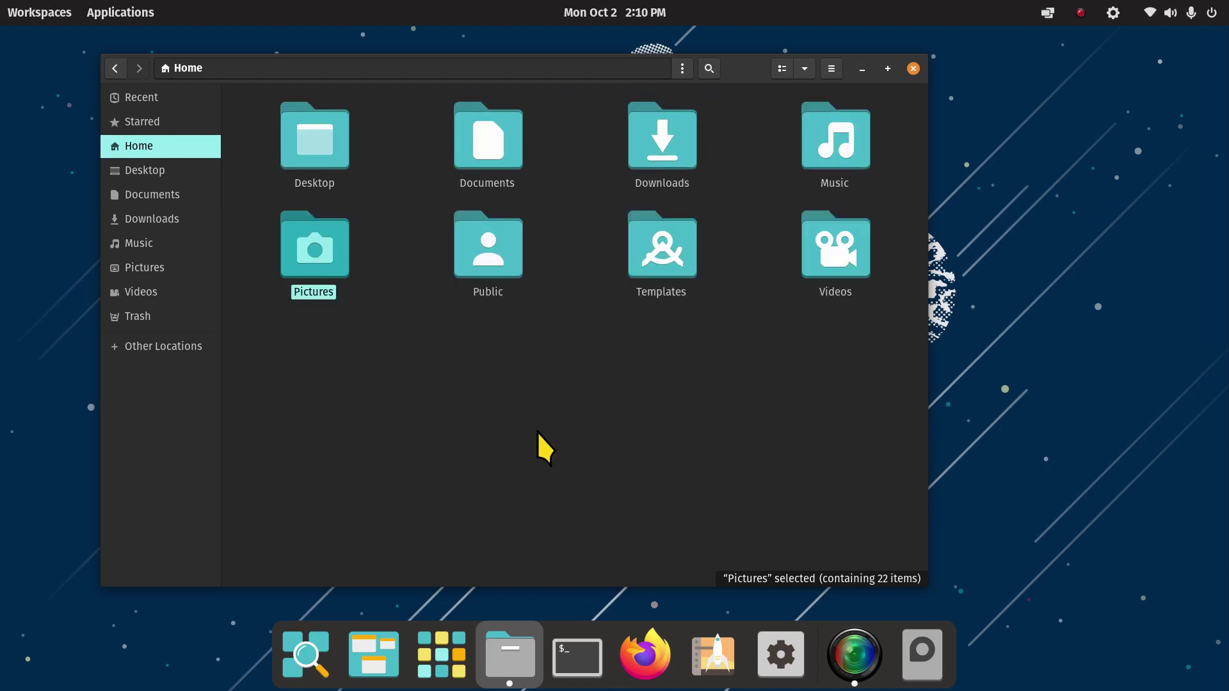
key("ctrl+minus")
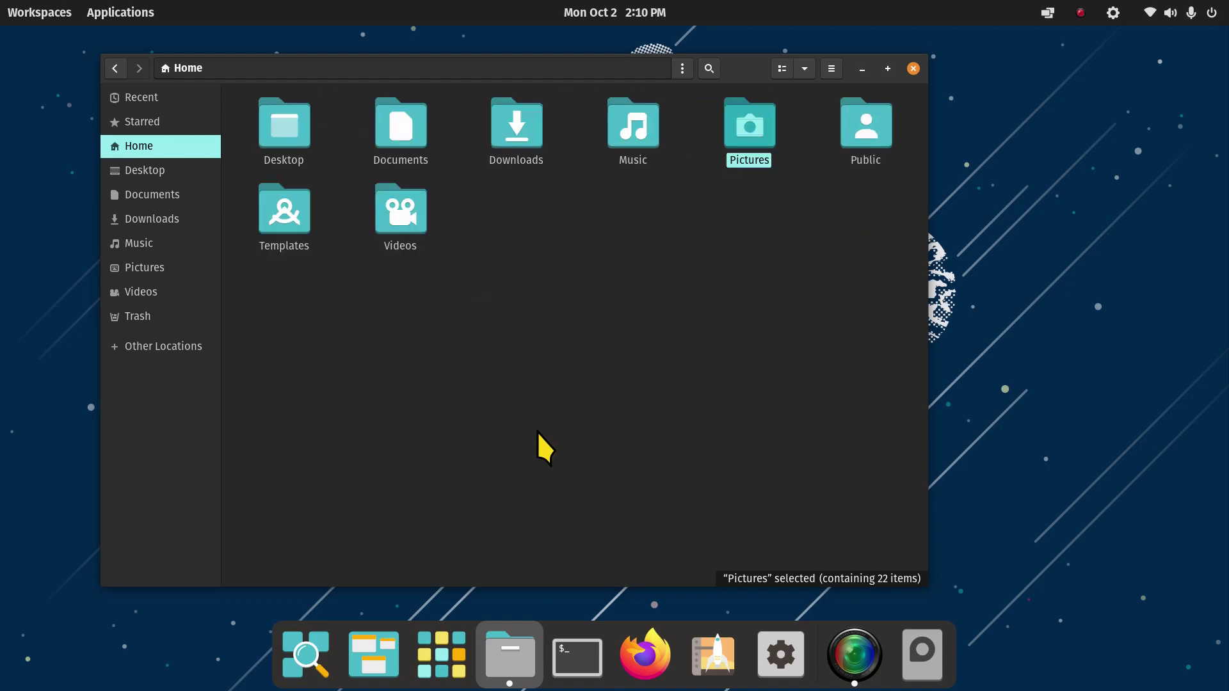
Check the zoom shortcuts in the Files keyboard shortcuts overview again and close it.
left_click(832, 69)
left_click(819, 227)
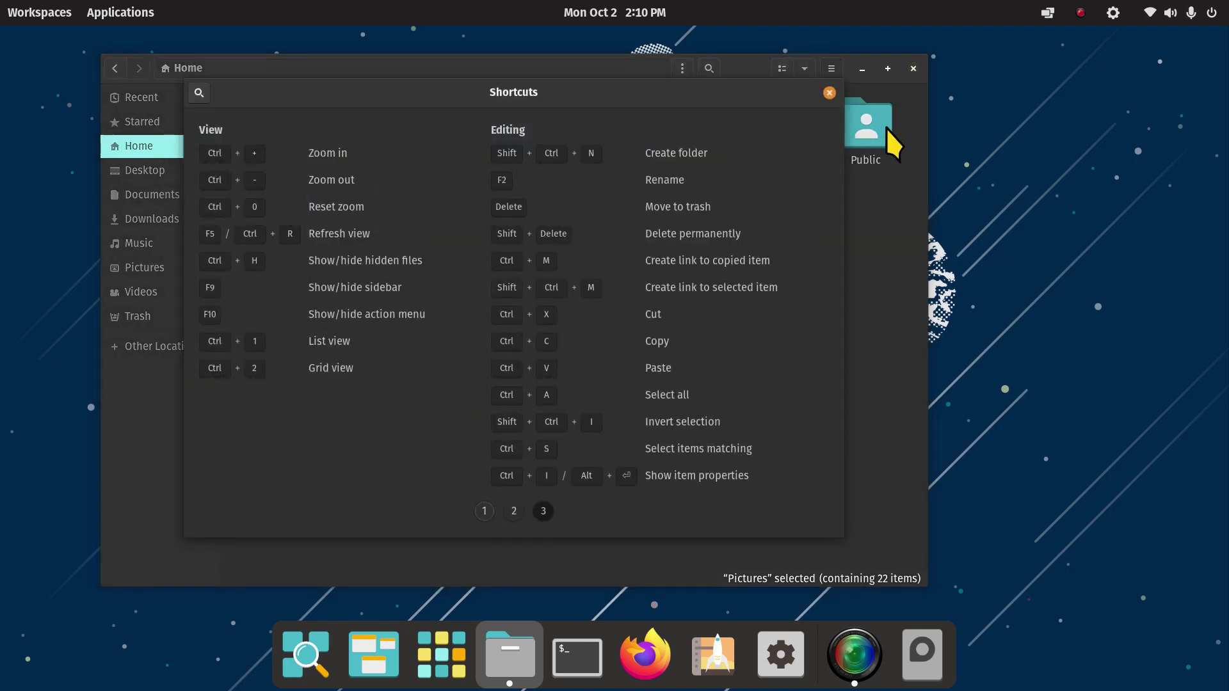
left_click(829, 93)
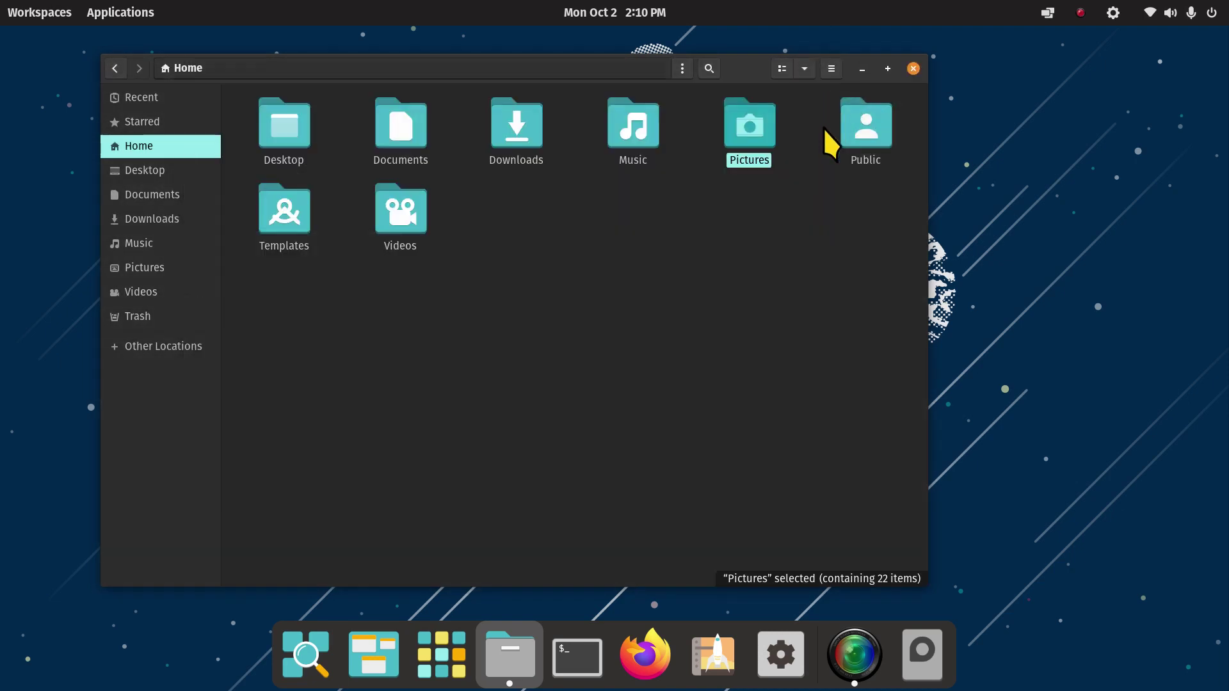
Open 12.jpg from the Pictures folder and zoom the image in to 100%.
double_click(744, 125)
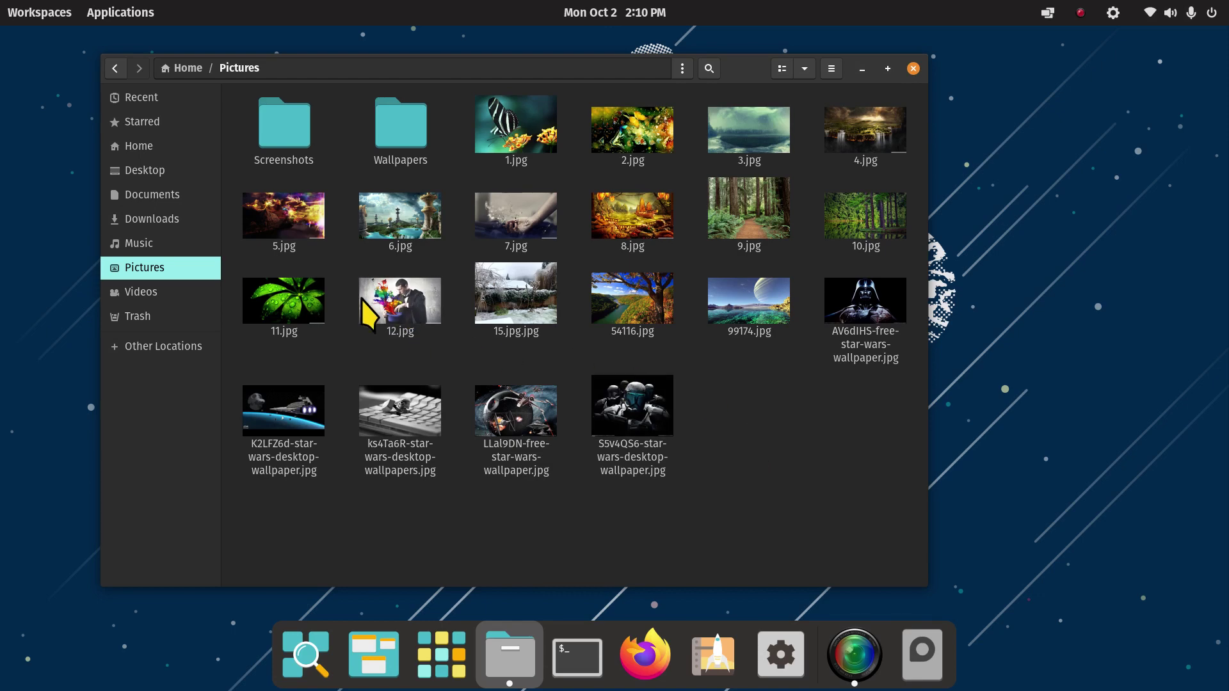
double_click(420, 269)
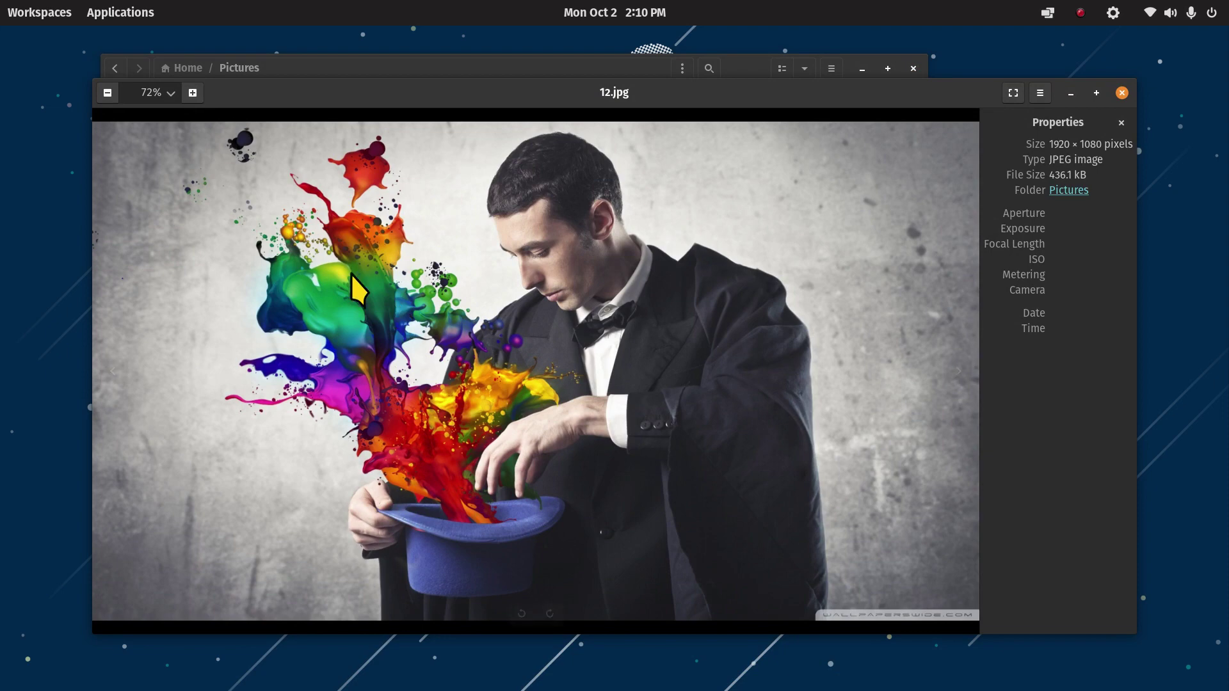
left_click(192, 93)
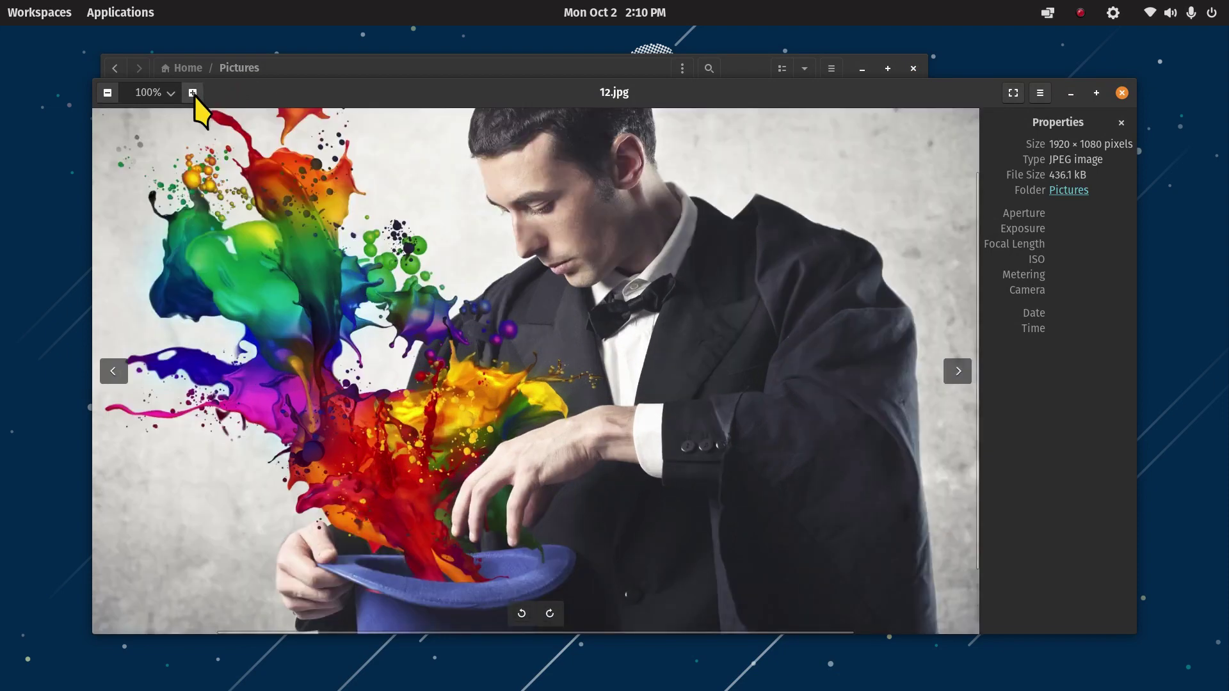
Set the zoom of 12.jpg to the 200% preset, then reset it to 100%.
left_click(170, 93)
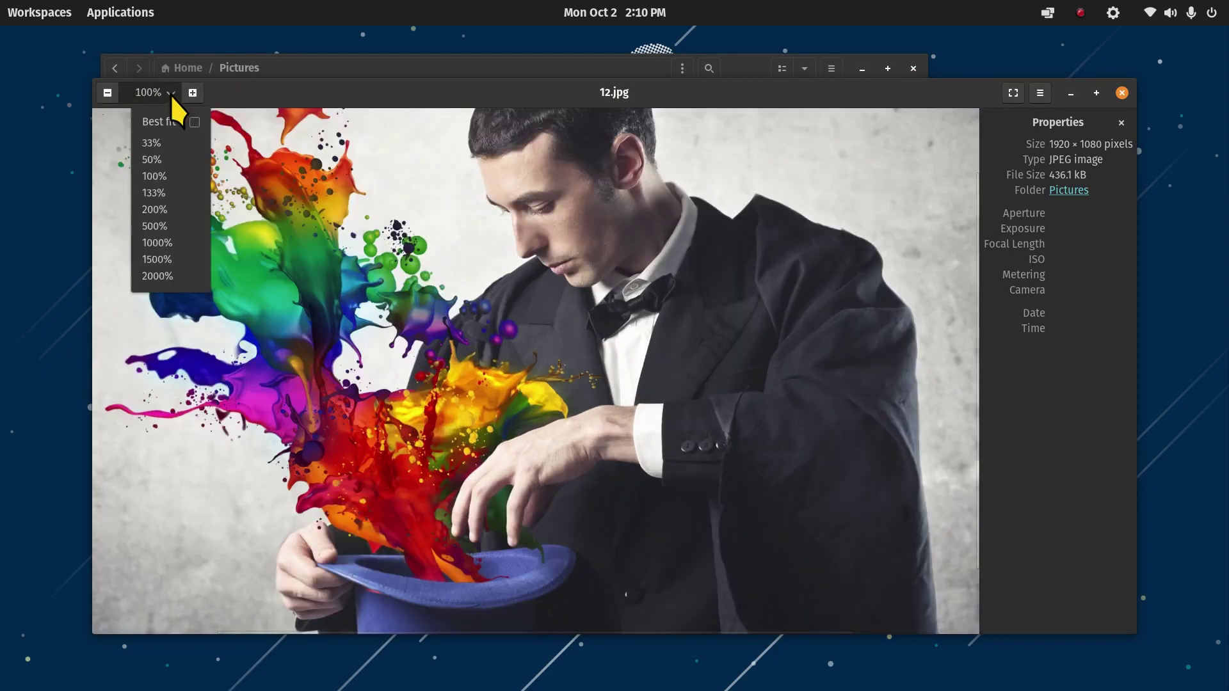
left_click(169, 212)
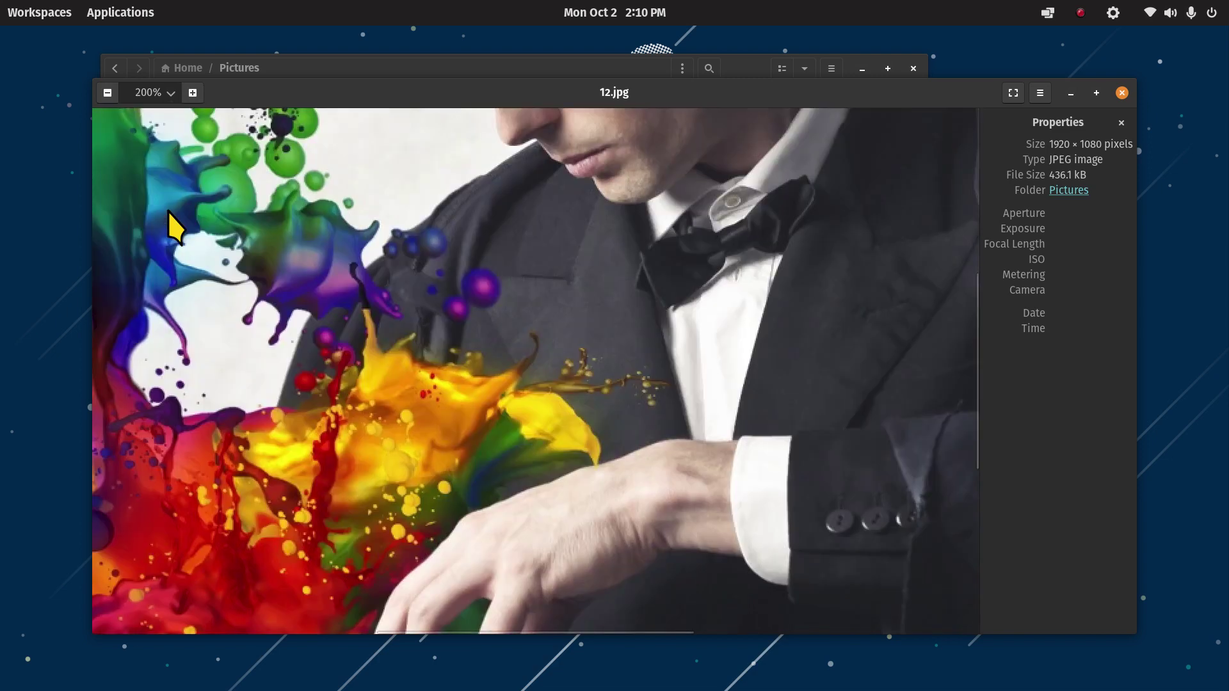
left_click(173, 94)
left_click(335, 140)
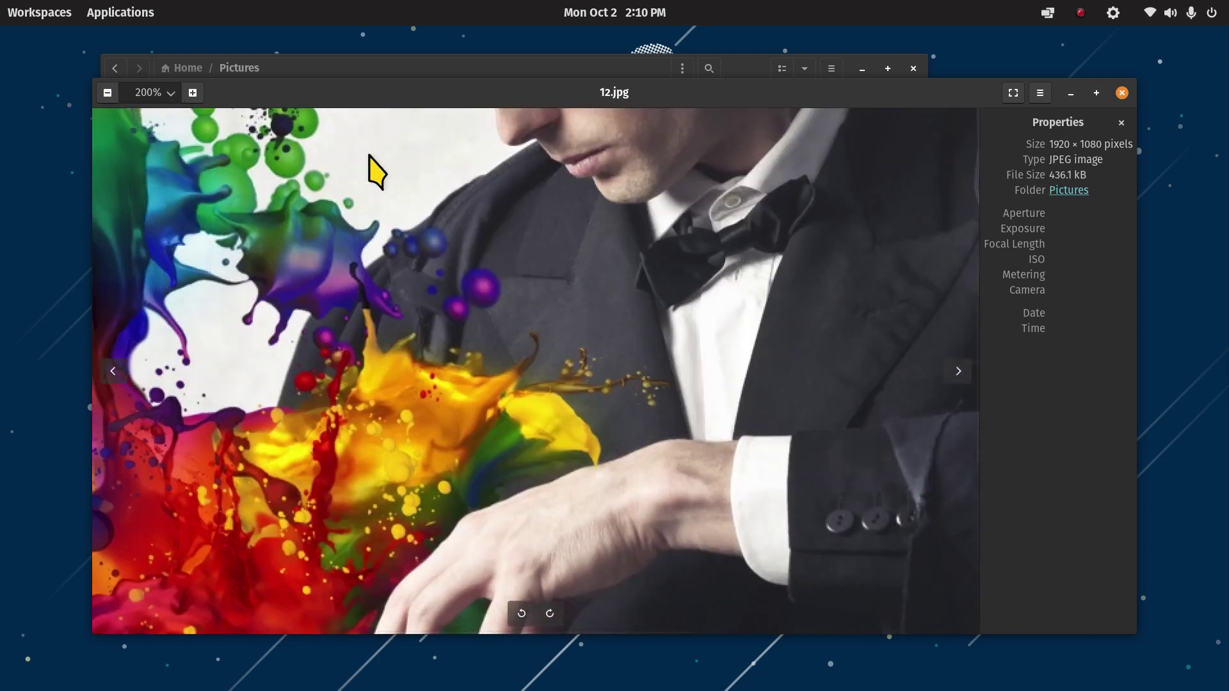
key("ctrl+0")
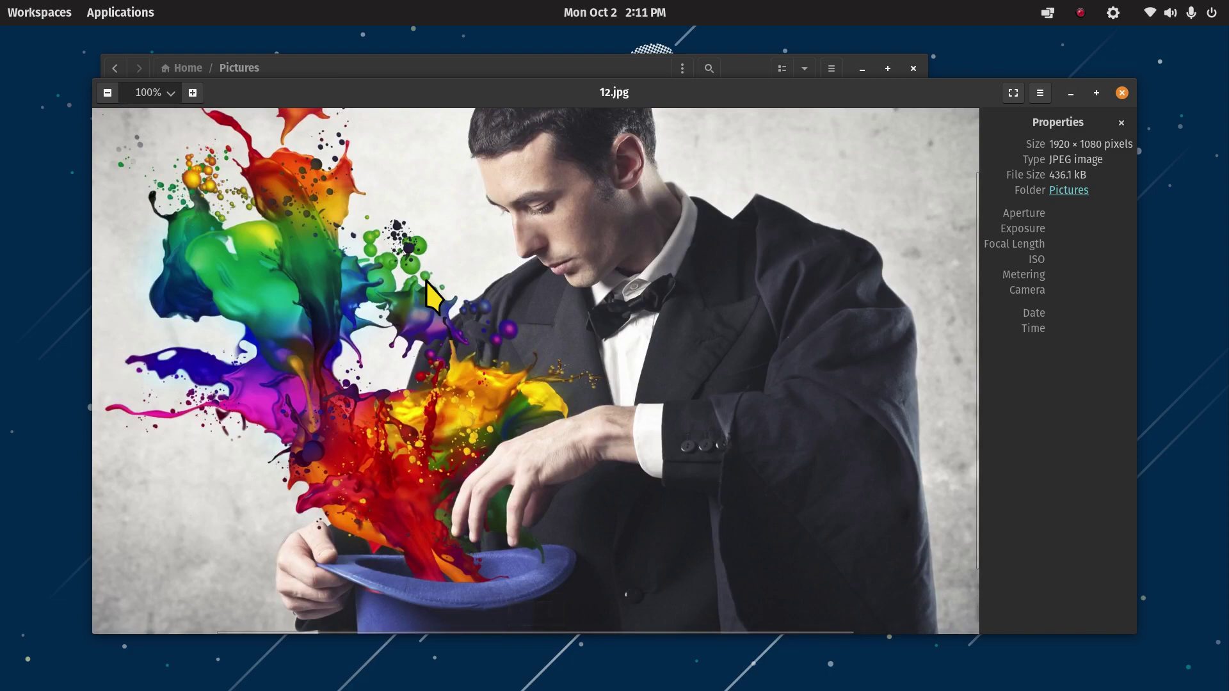
Zoom 12.jpg out to 2%, in to the 2000% maximum, and back out to 158%.
scroll(425, 281, "up", 4)
scroll(425, 280, "down", 4)
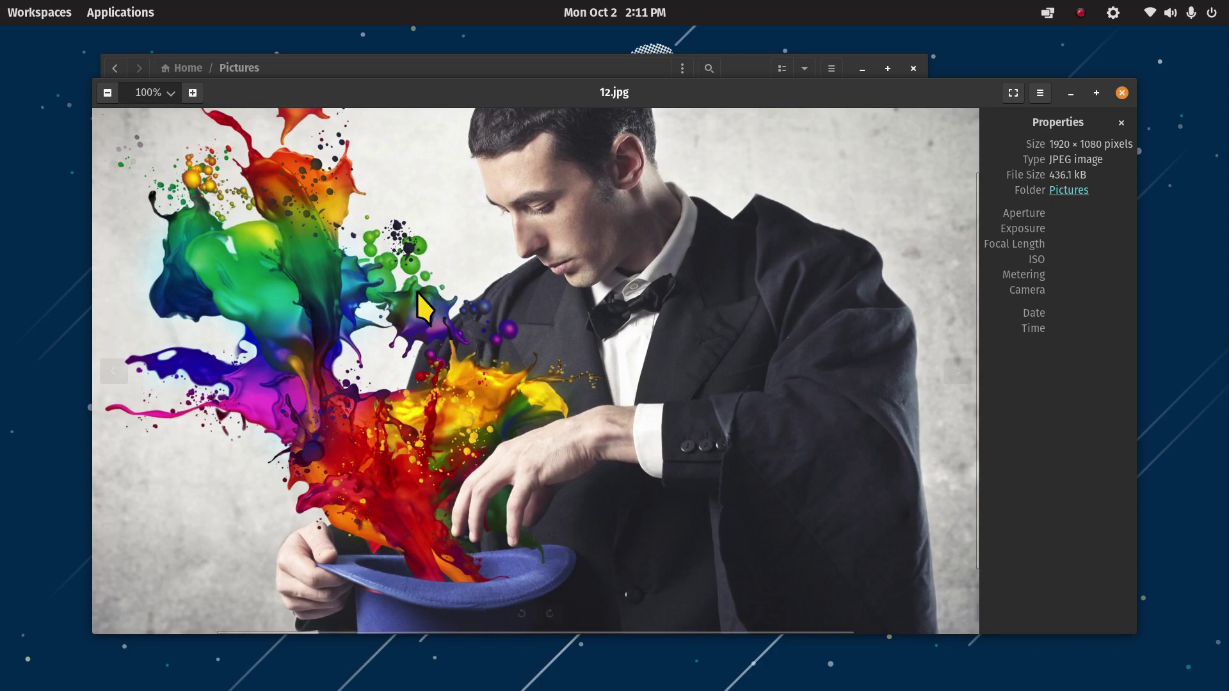
scroll(455, 323, "up", 2)
scroll(454, 323, "up", 1)
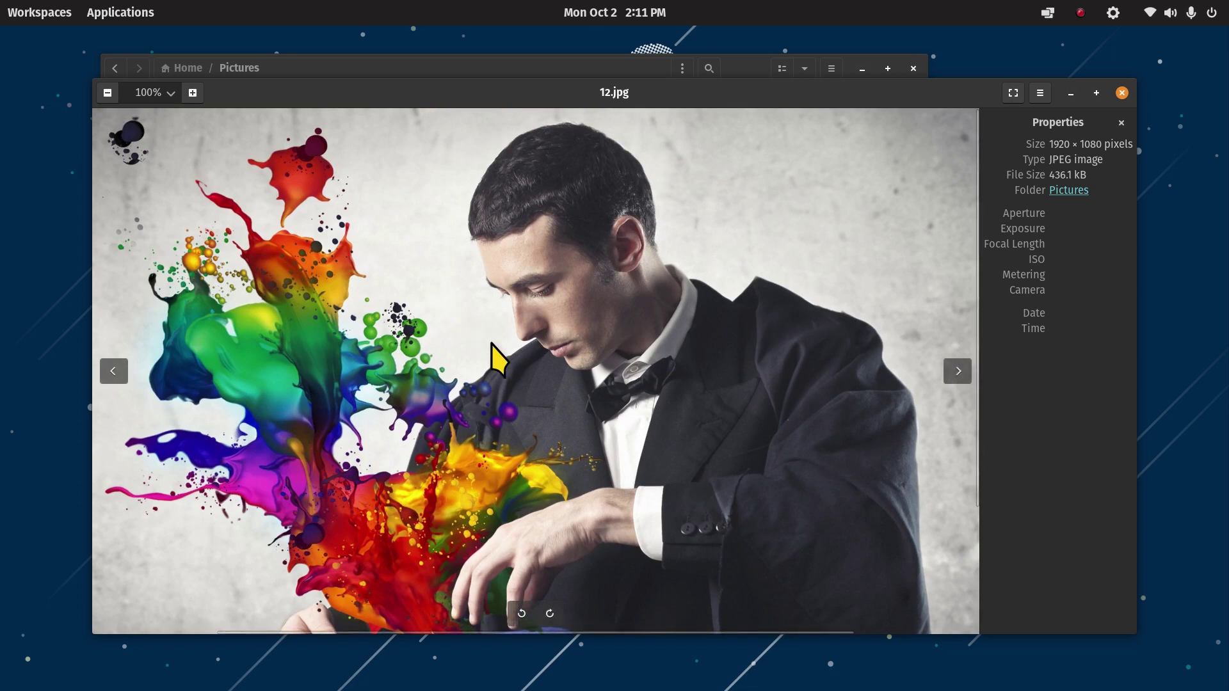
scroll(493, 345, "down", 10)
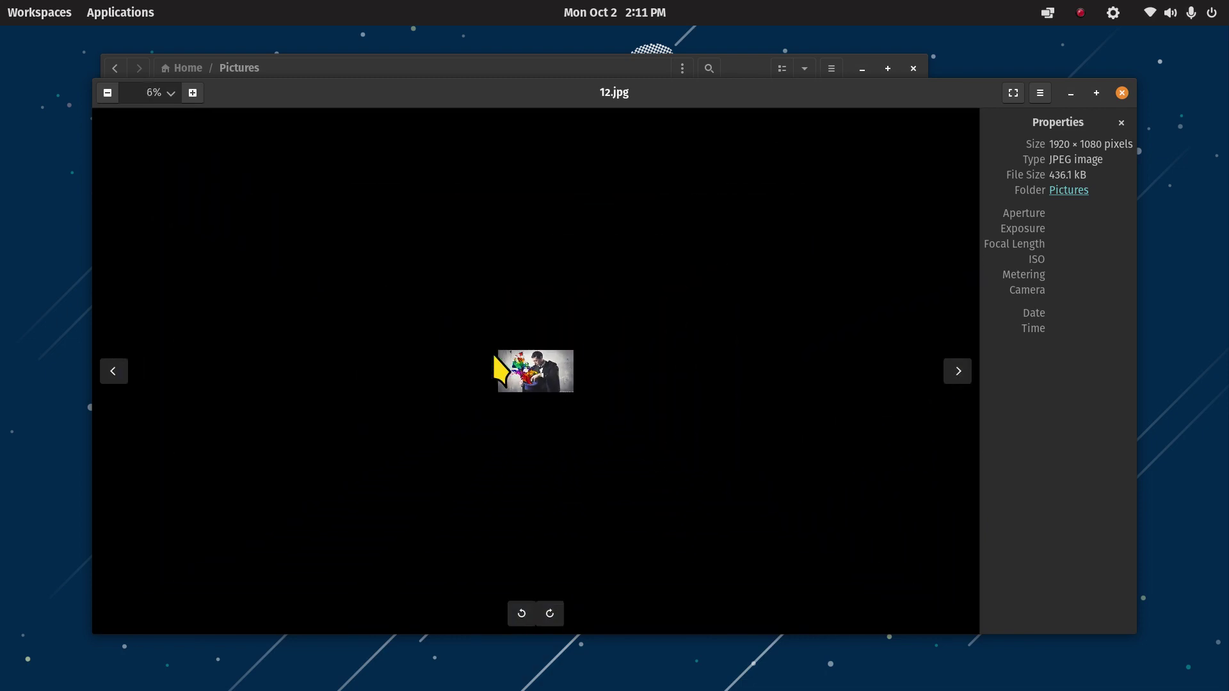
scroll(494, 356, "down", 3)
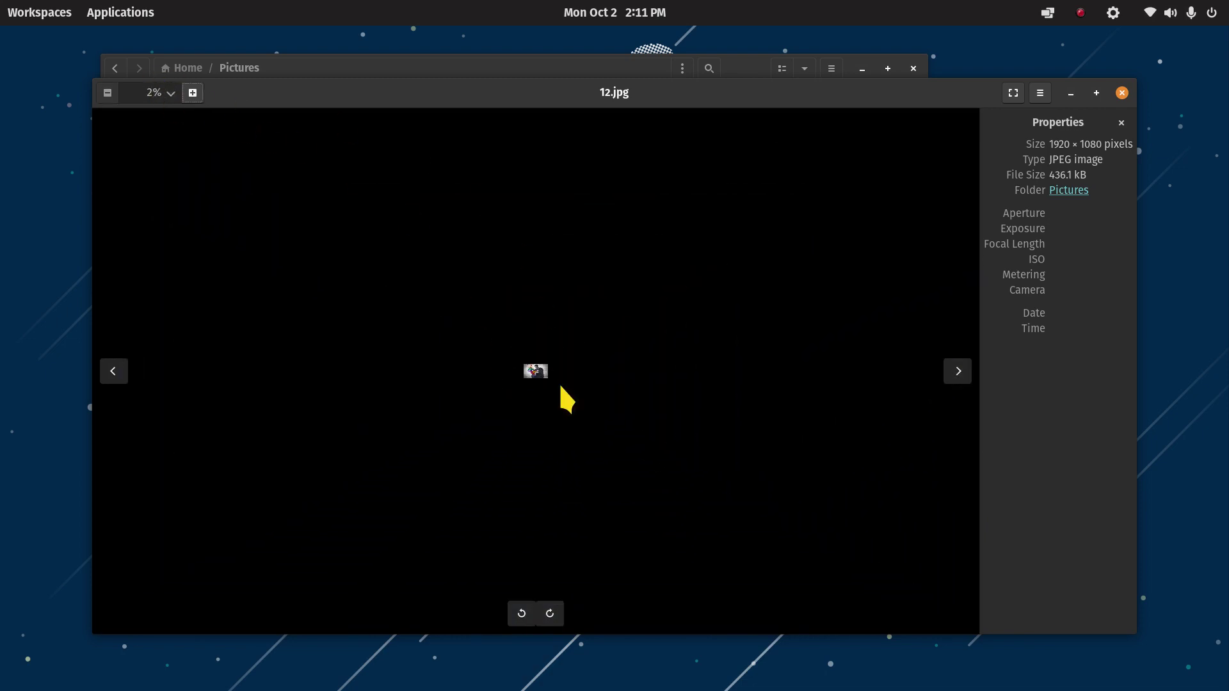
scroll(561, 387, "up", 12)
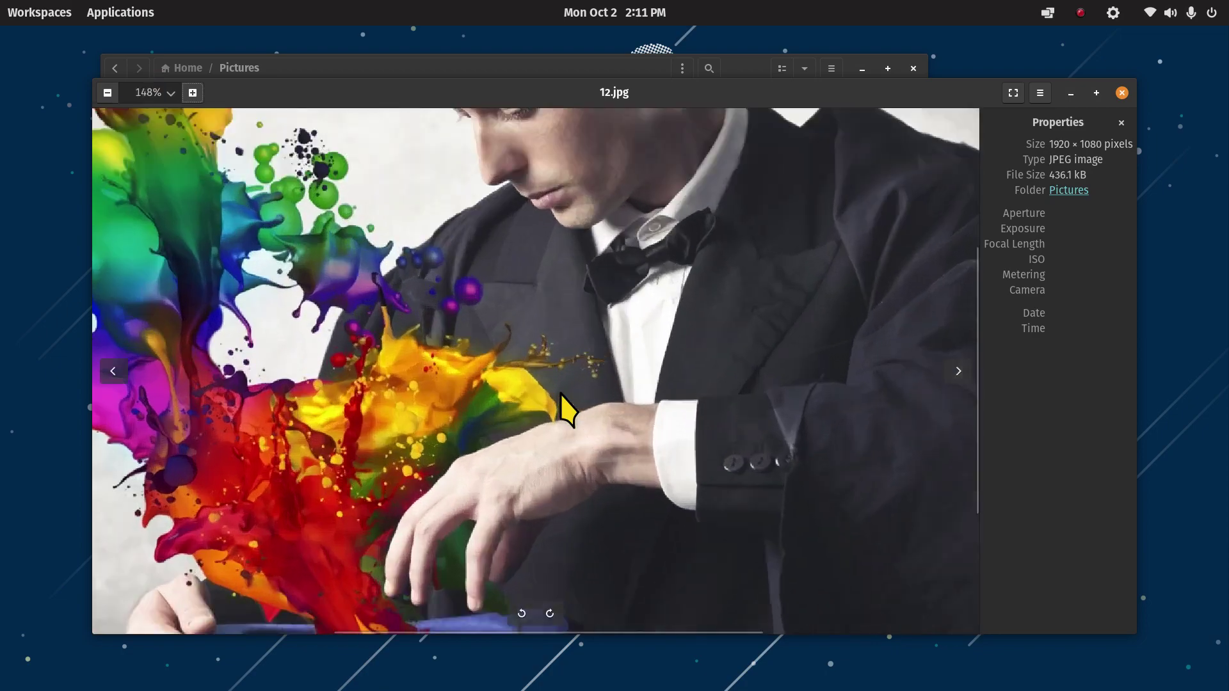
scroll(560, 394, "up", 8)
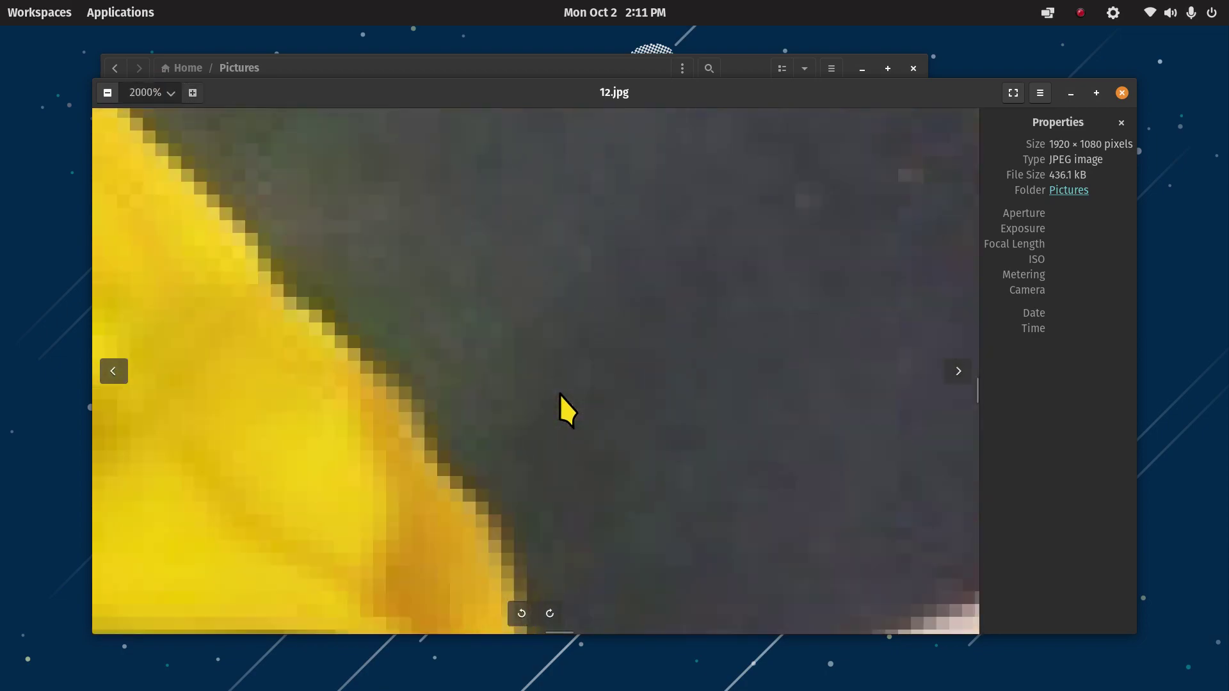
scroll(559, 393, "down", 4)
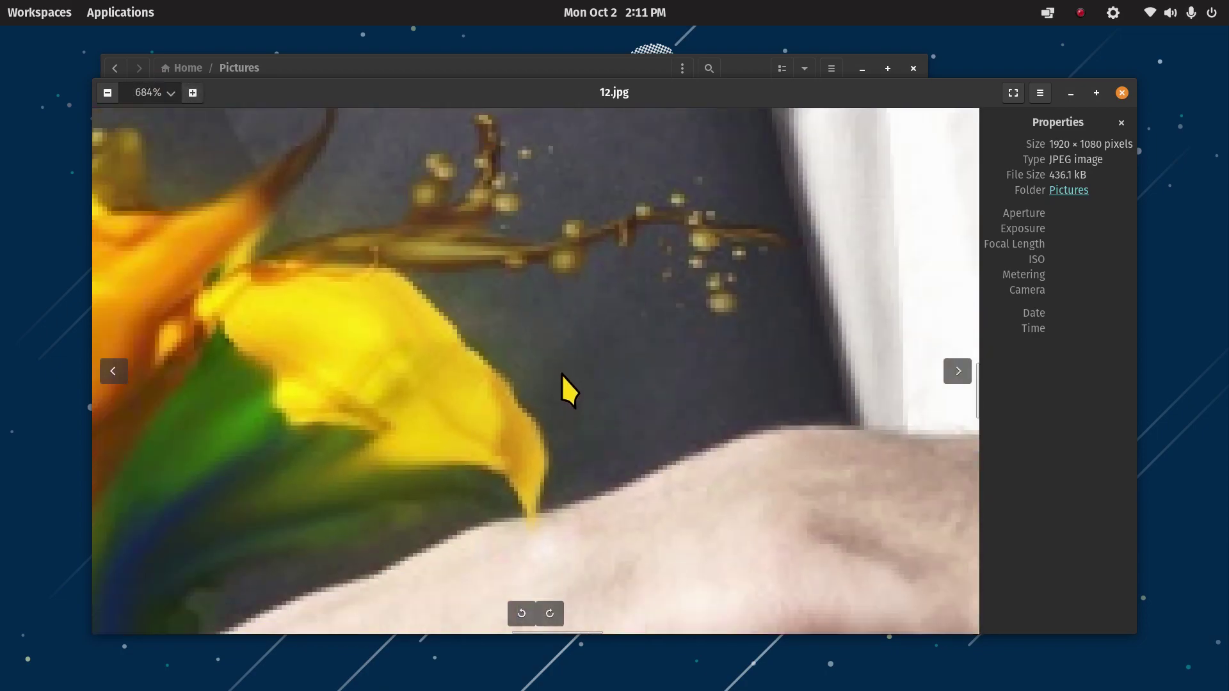
scroll(562, 374, "down", 5)
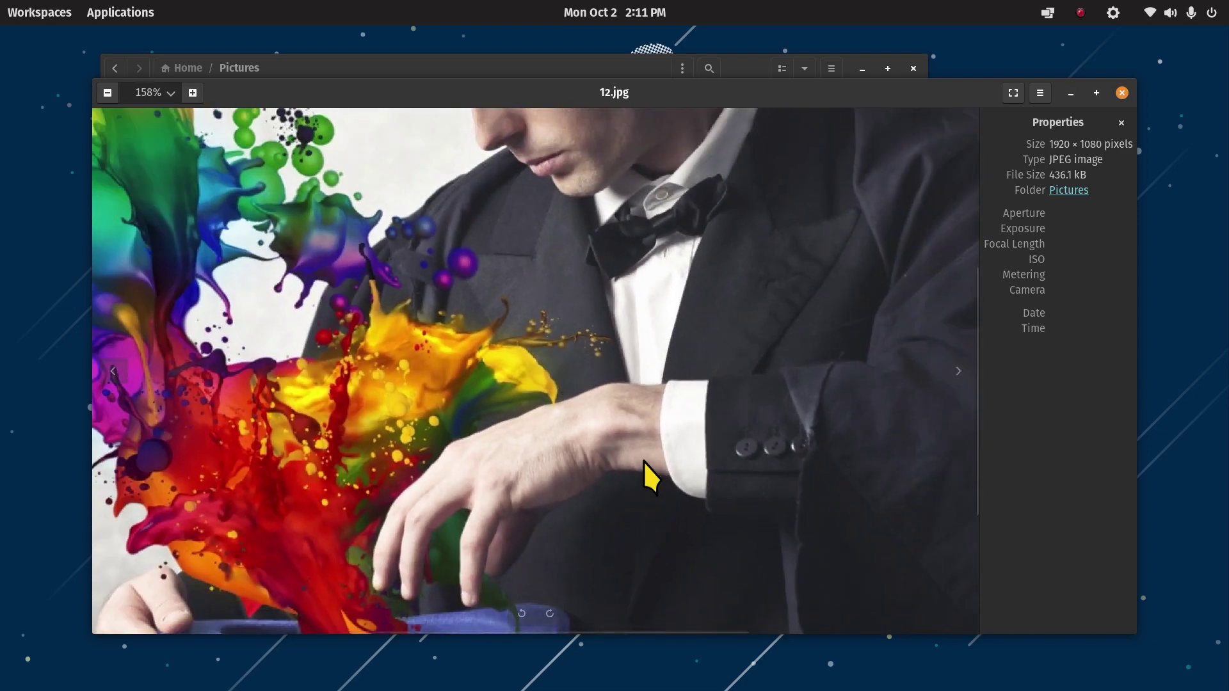
Pan 12.jpg around the magician's hand and zoom in and out on the wrist up to 345%, ending at 234%.
left_click_drag(608, 442, 503, 406)
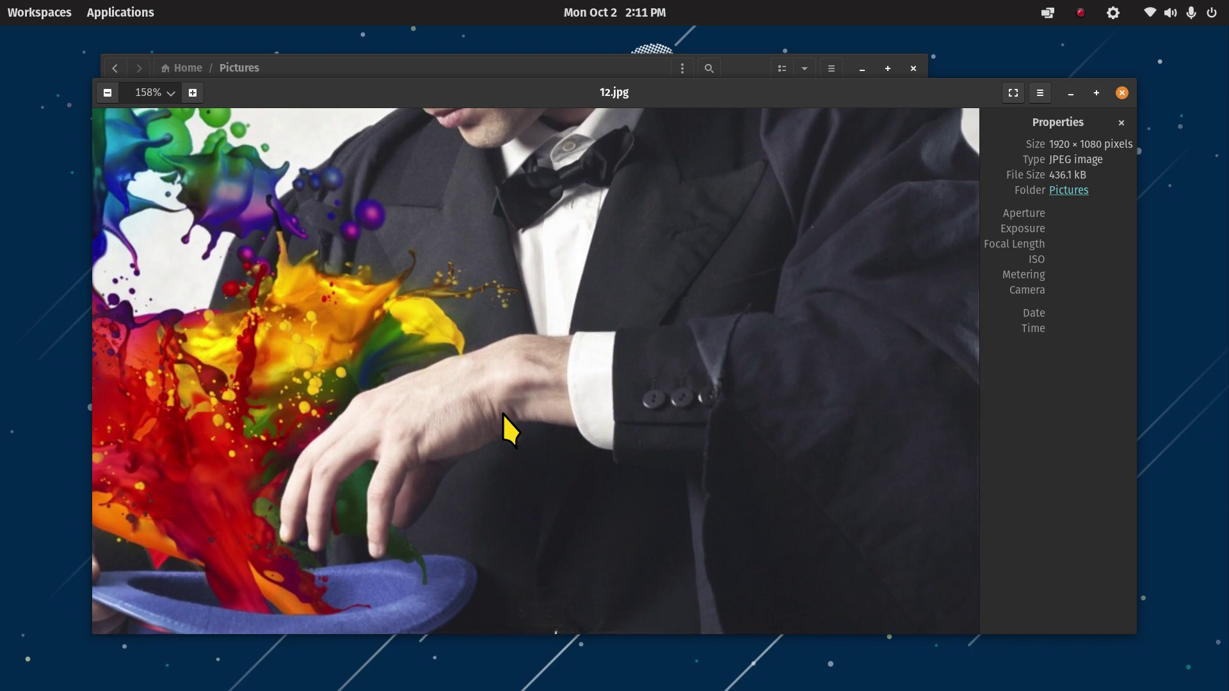
scroll(503, 414, "up", 1)
scroll(503, 414, "up", 3)
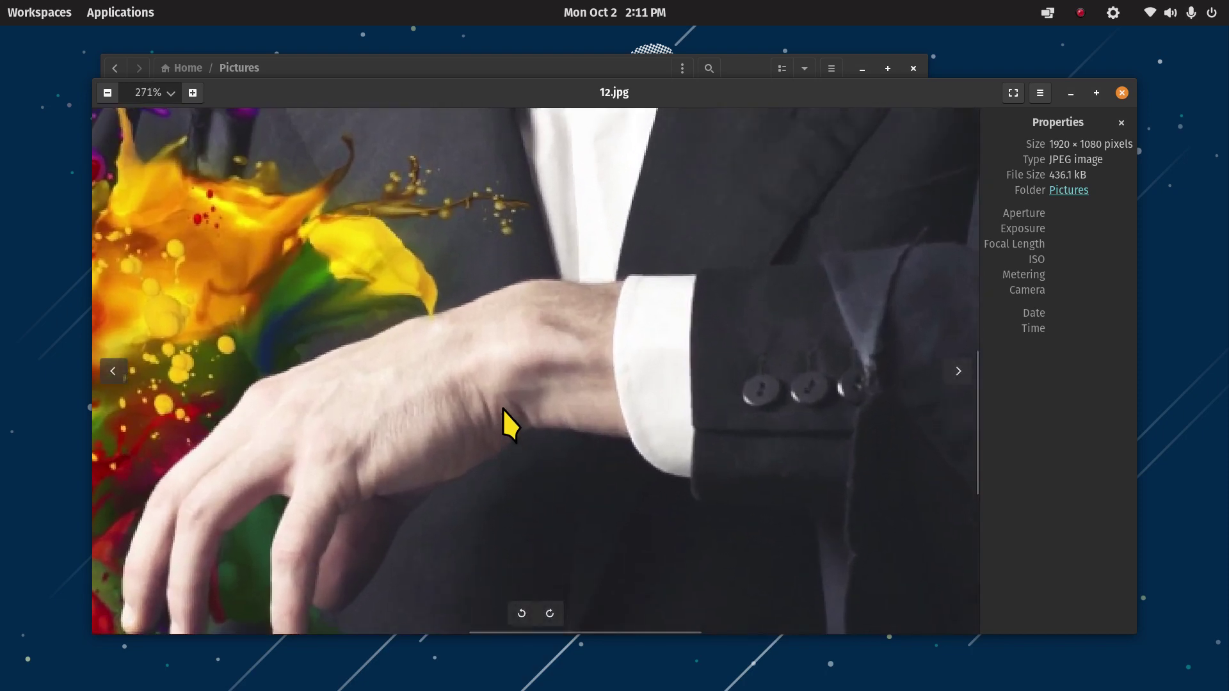
scroll(503, 410, "down", 2)
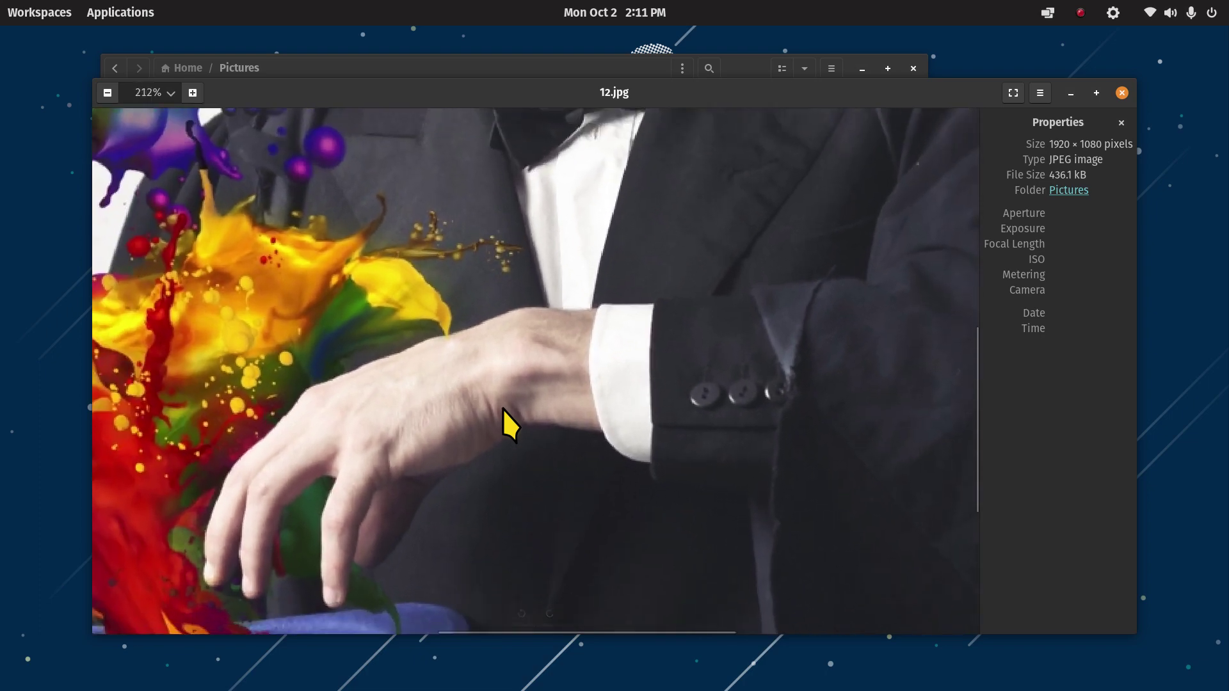
scroll(503, 410, "up", 1)
scroll(502, 410, "down", 2)
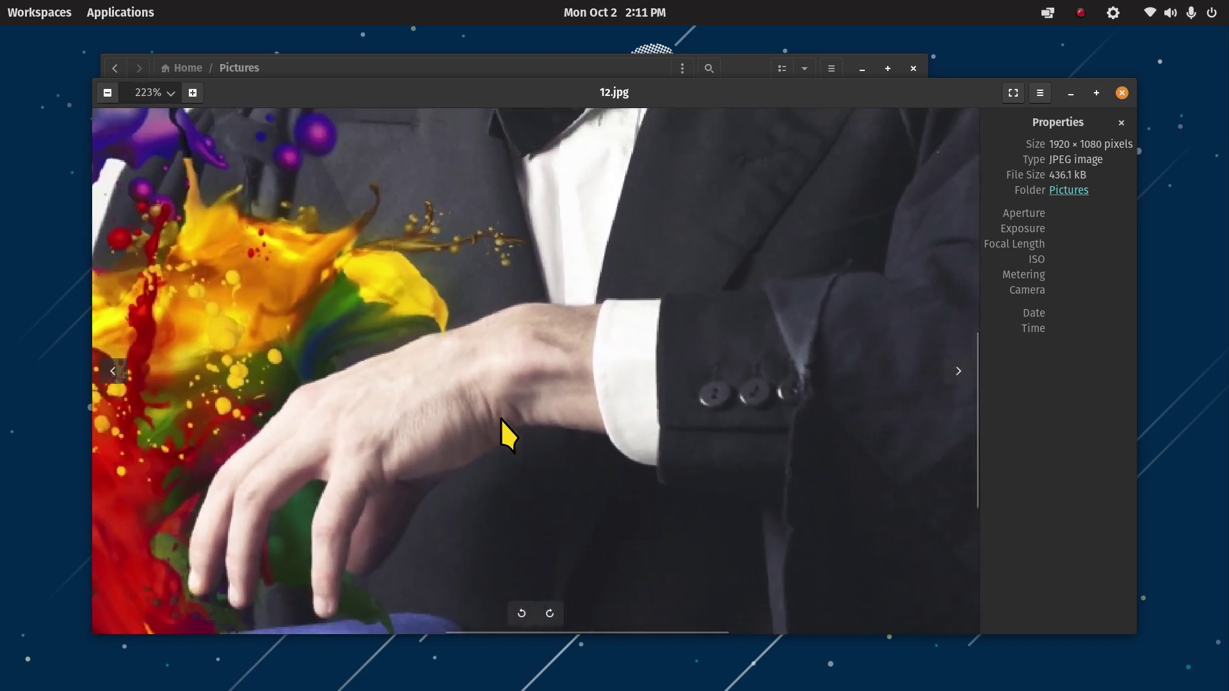
scroll(501, 418, "up", 1)
scroll(500, 419, "down", 1)
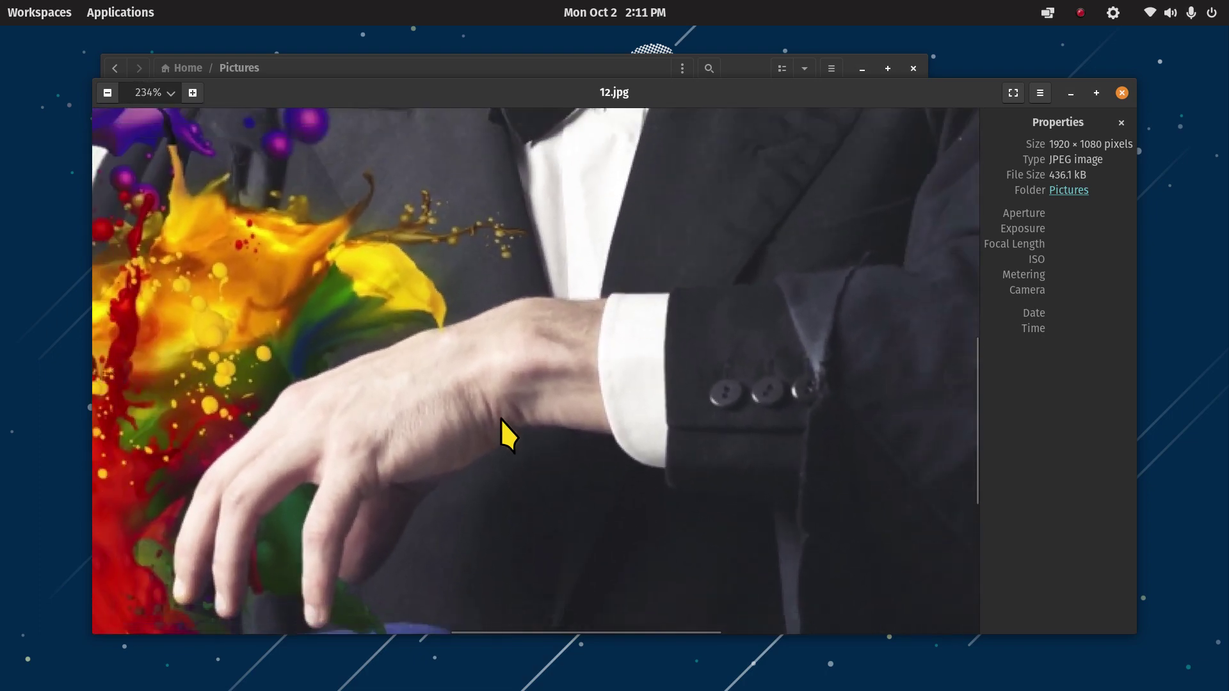
scroll(500, 418, "up", 2)
scroll(501, 418, "down", 1)
scroll(500, 418, "up", 3)
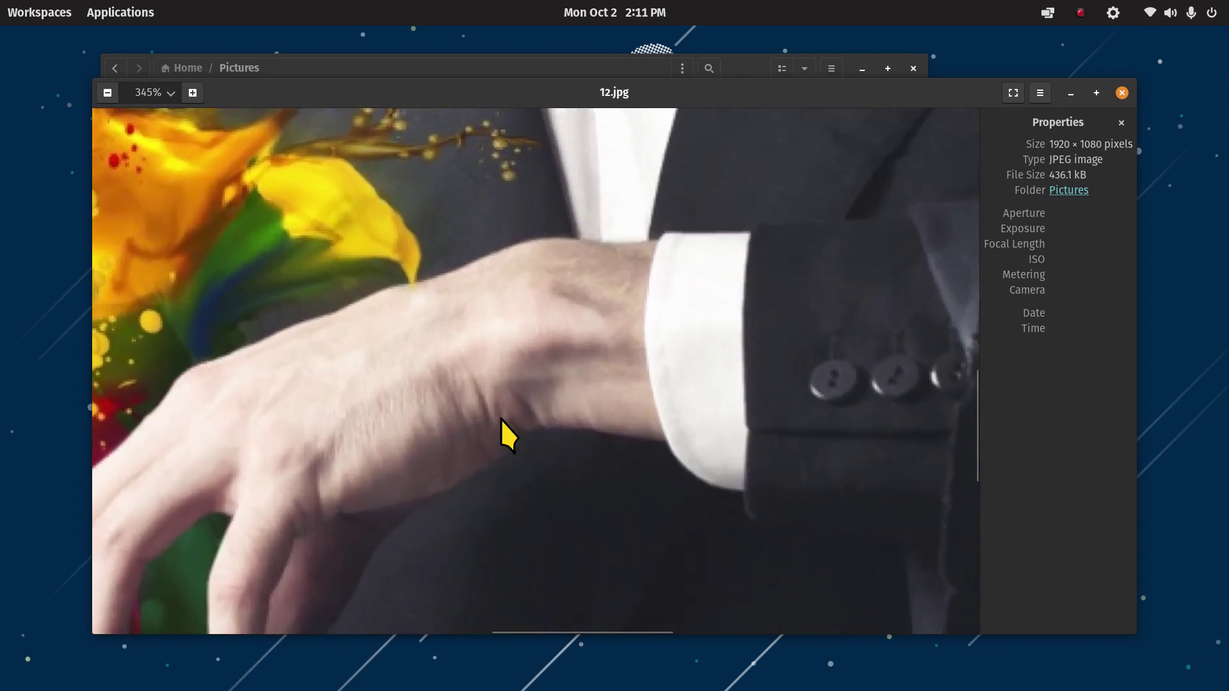
scroll(500, 419, "down", 4)
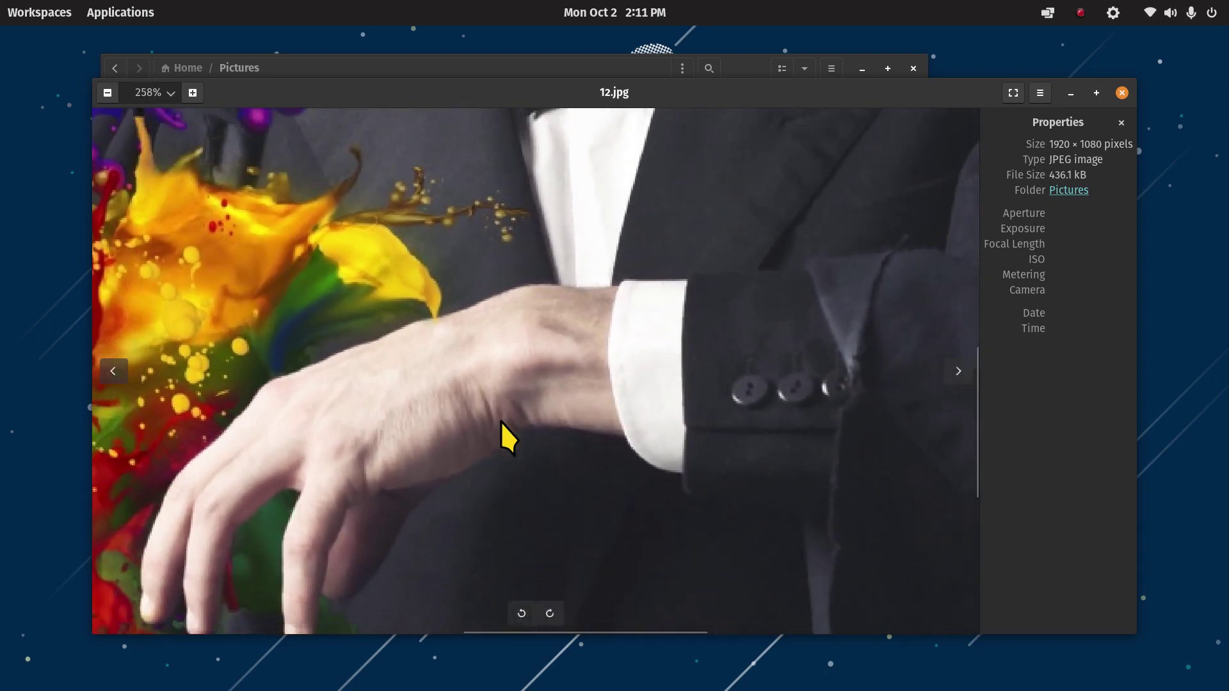
scroll(501, 421, "up", 1)
scroll(501, 421, "down", 1)
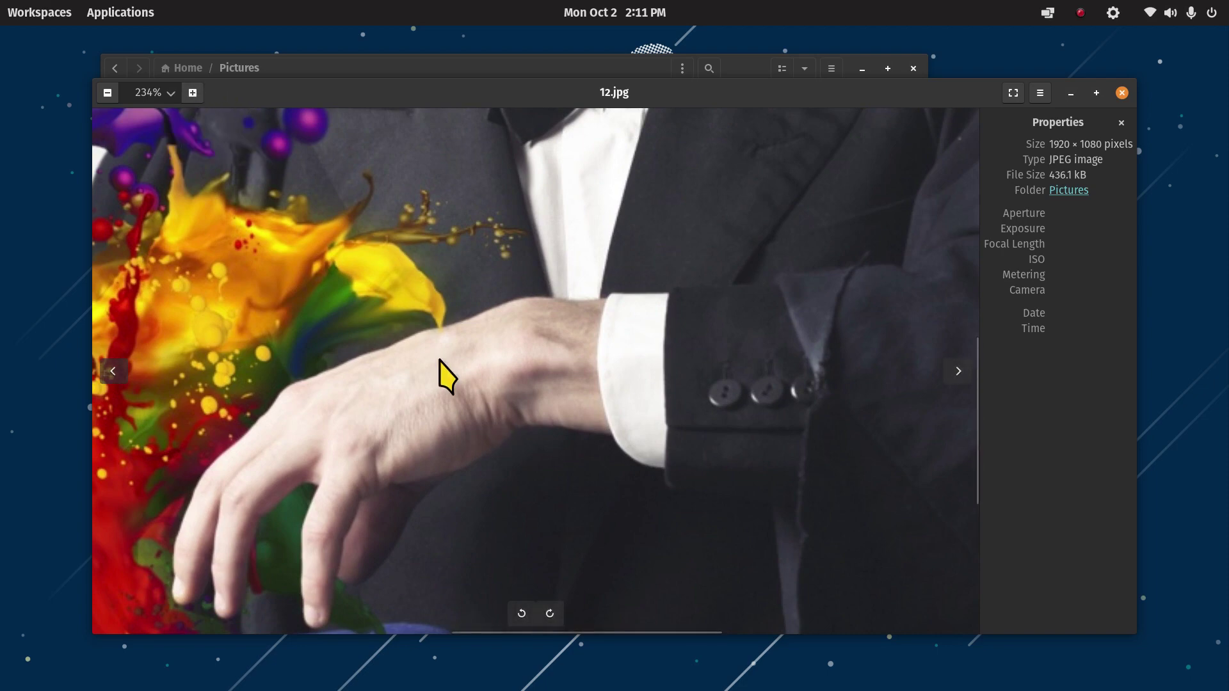
Reset the zoom of 12.jpg to 100% and close the image.
key("ctrl+0")
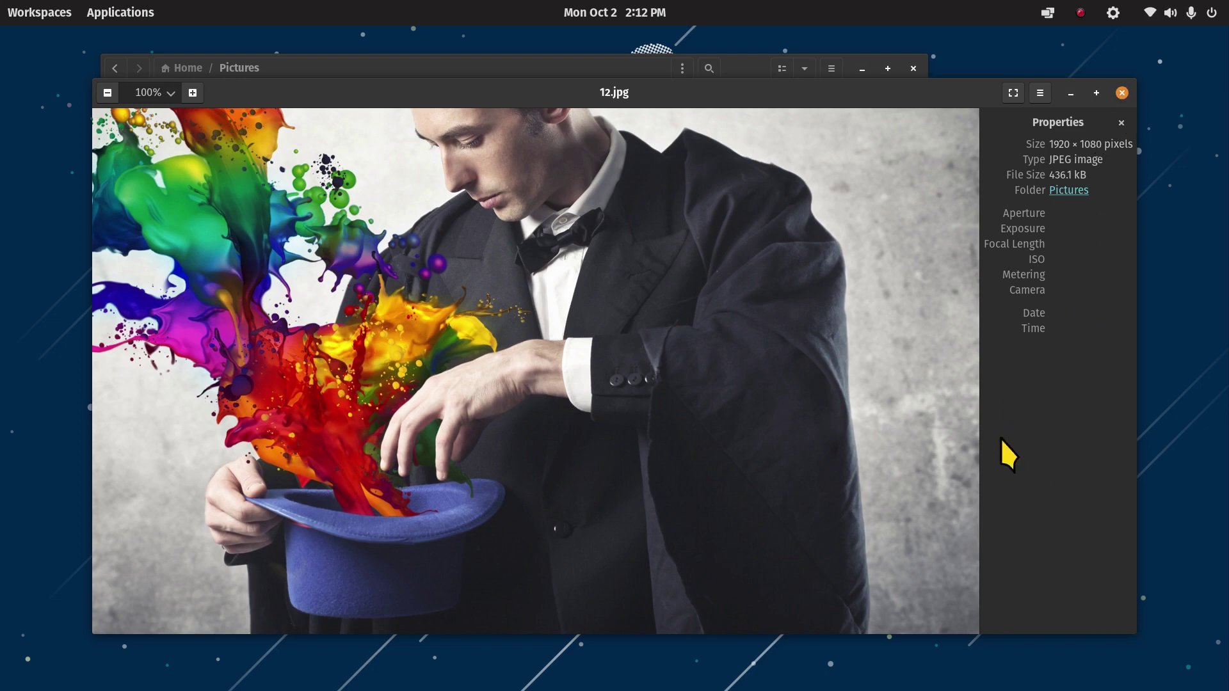
key("ctrl+w")
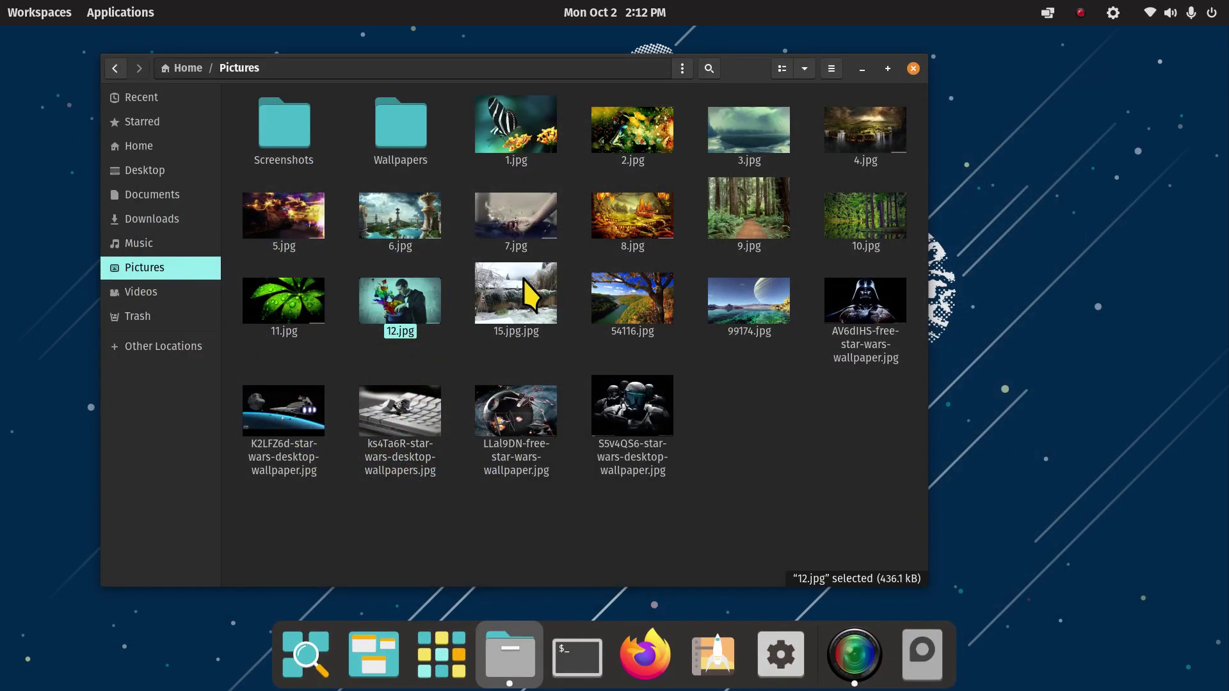
With 15.jpg.jpg selected, enlarge the Pictures folder's icons by one zoom level and maximize the folder window.
left_click(517, 302)
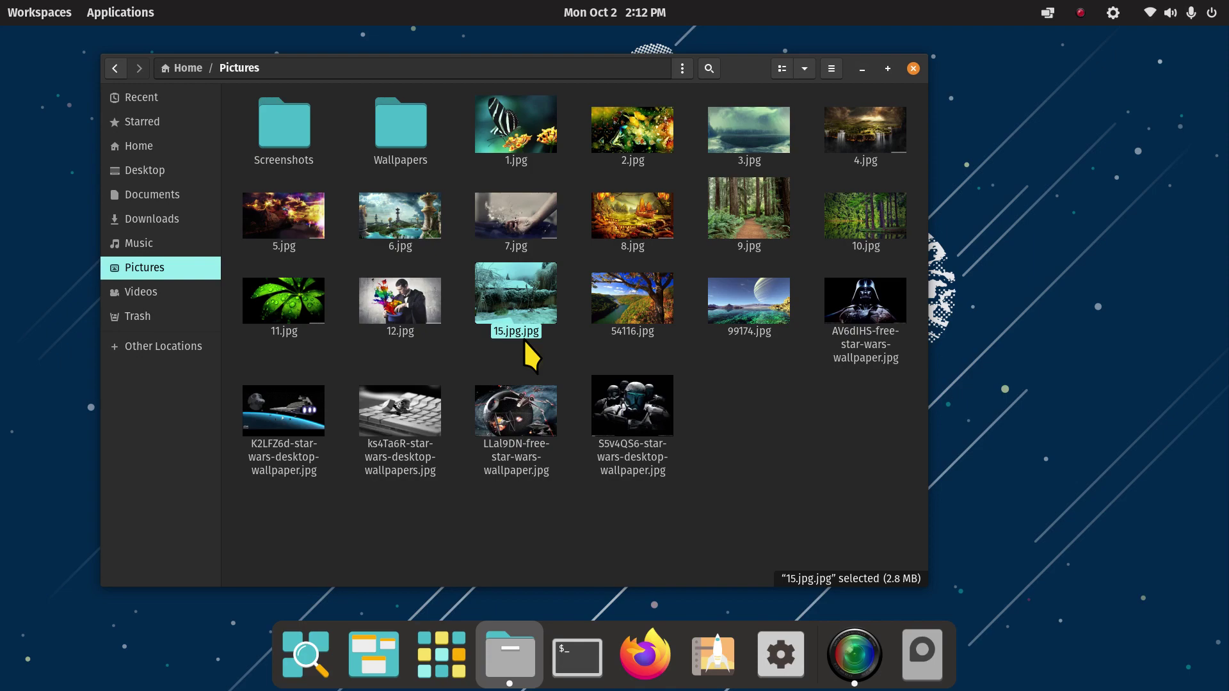
key("ctrl+plus")
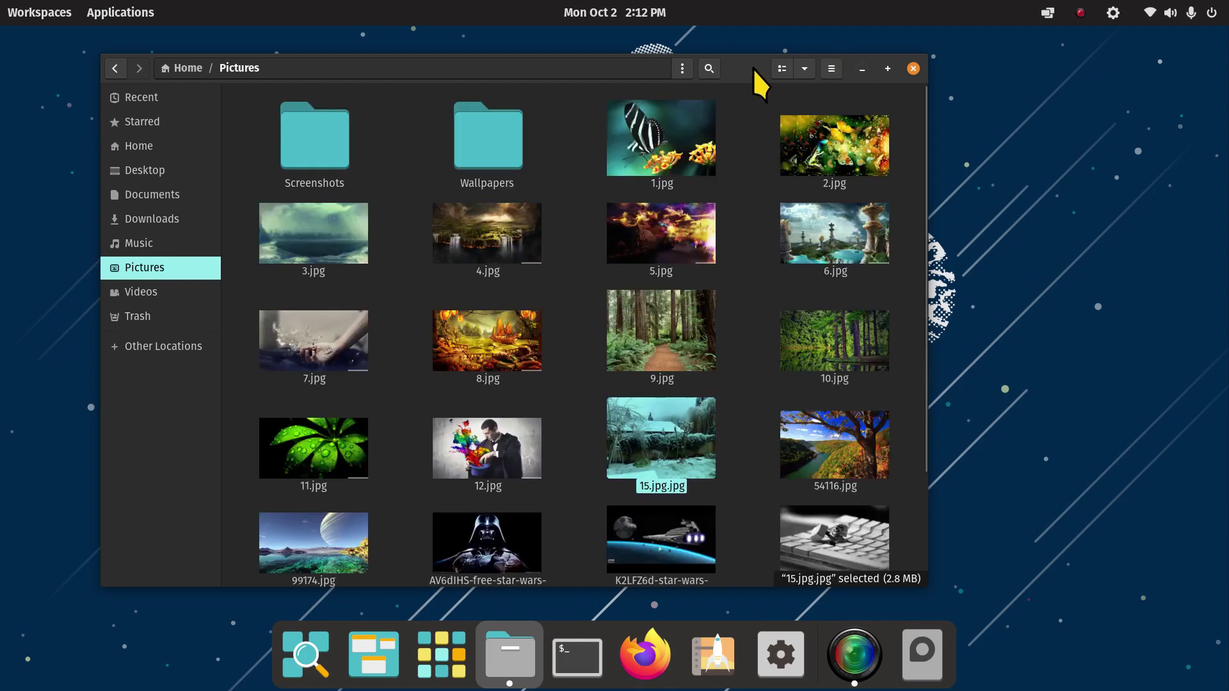
left_click_drag(755, 70, 755, 6)
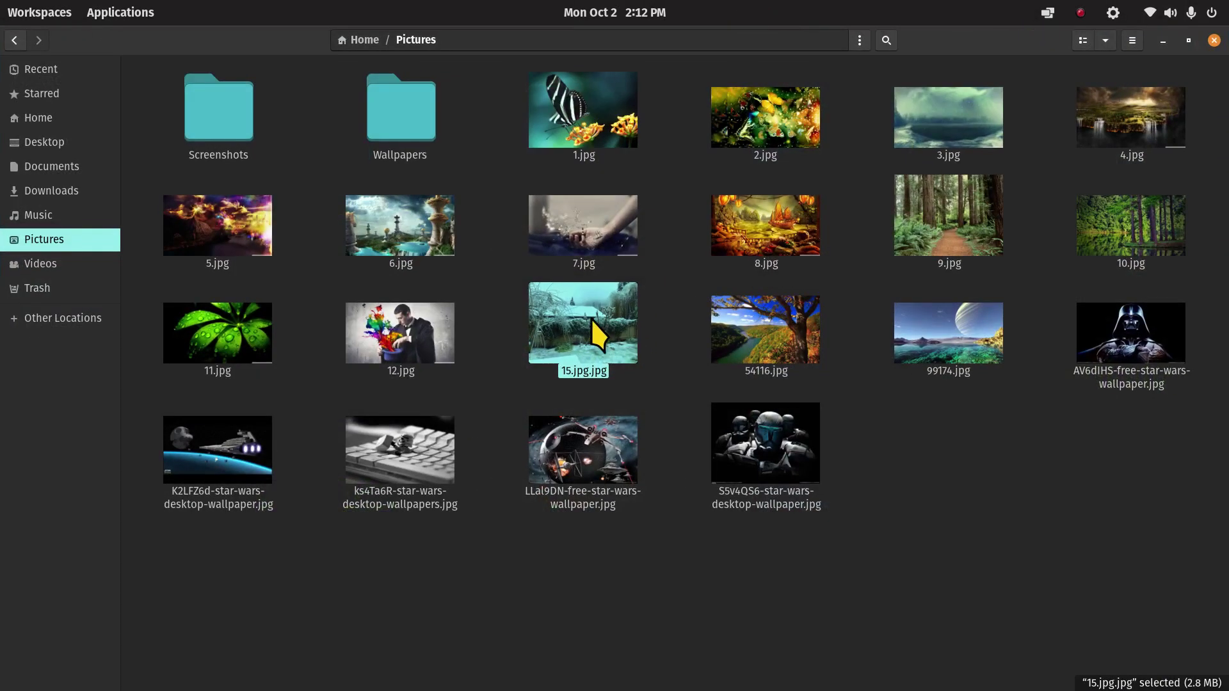
Open 15.jpg.jpg from the Pictures folder, zoom in to 100%, and zoom back out to 26%.
double_click(590, 320)
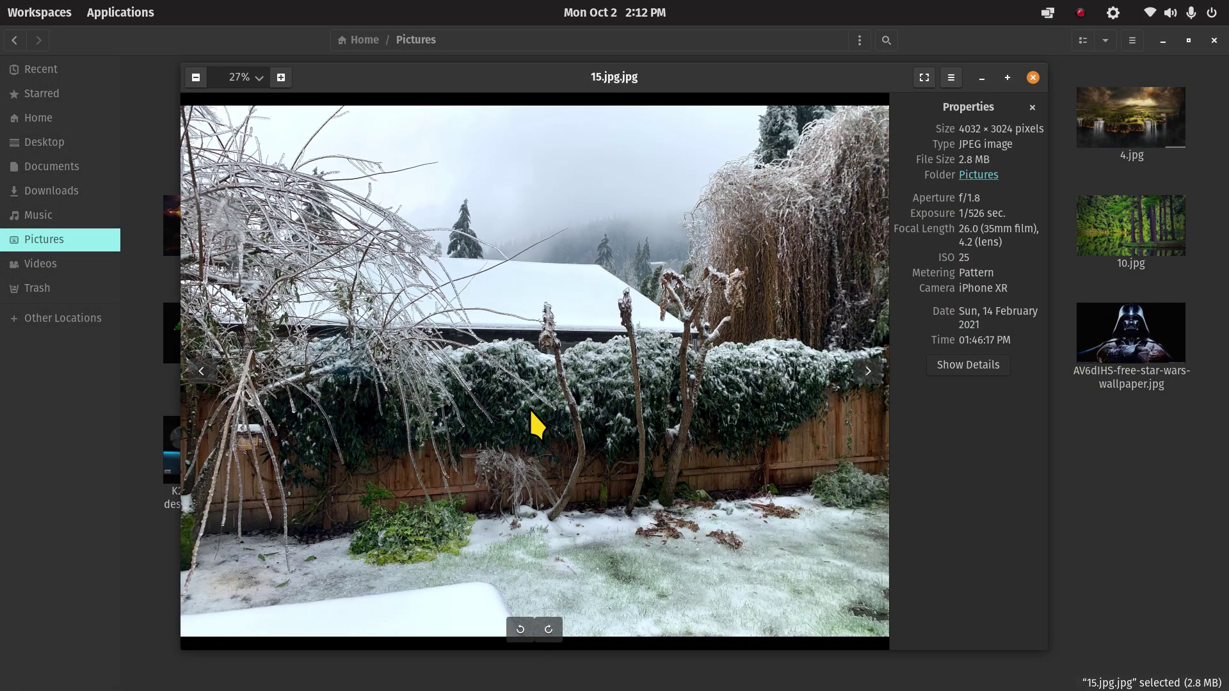
scroll(529, 409, "up", 5)
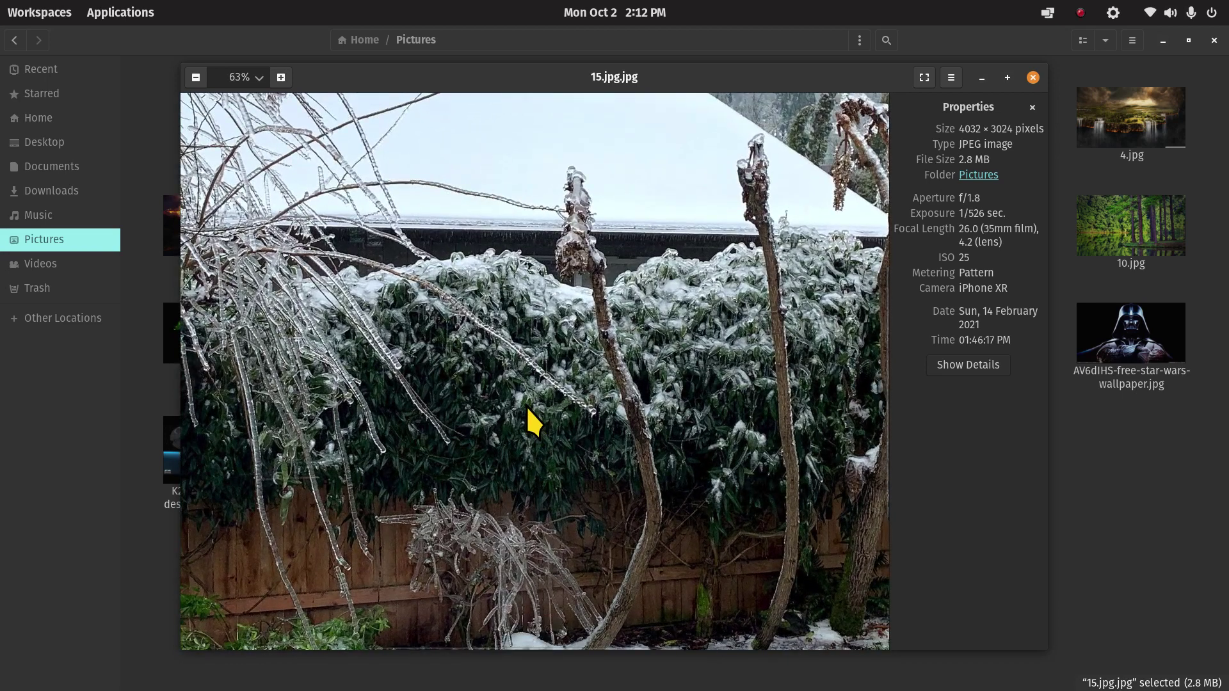
scroll(533, 421, "up", 2)
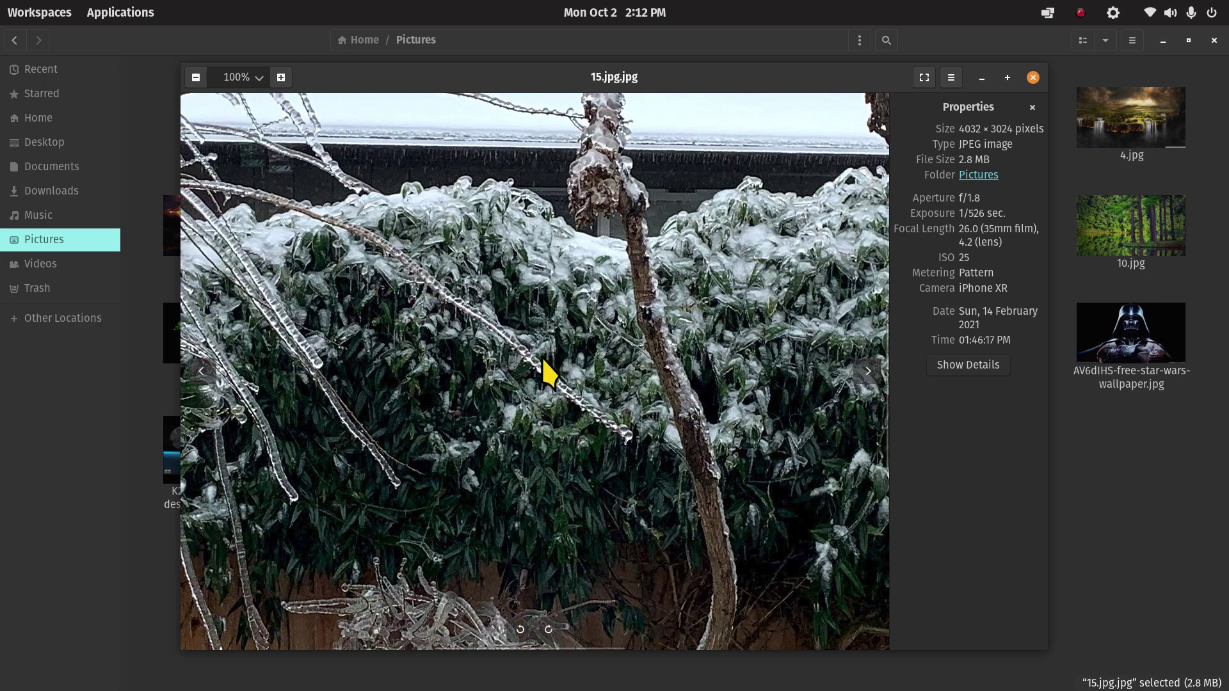
scroll(544, 361, "down", 4)
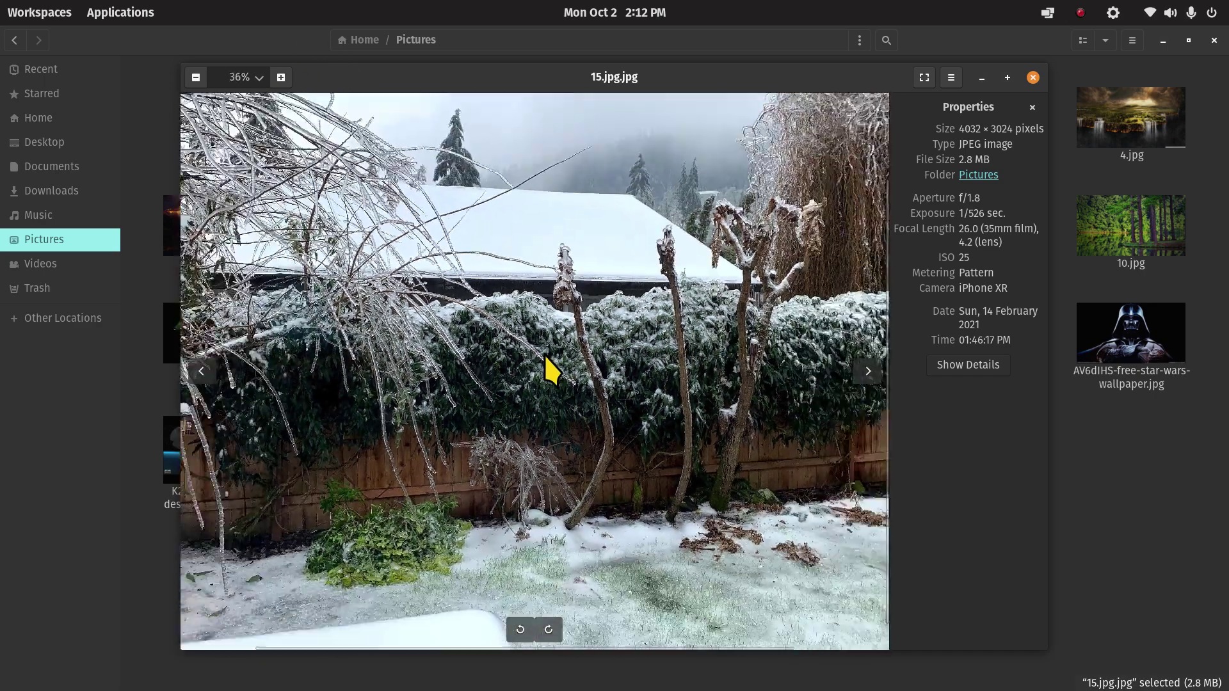
scroll(548, 364, "down", 1)
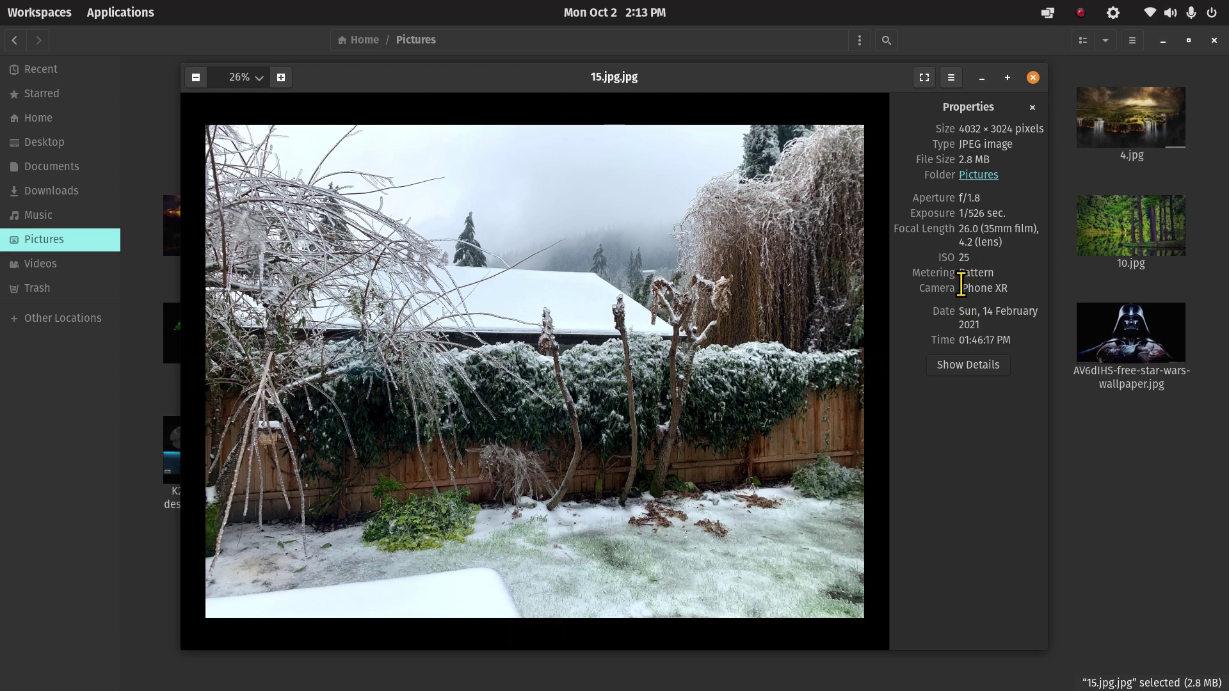
Highlight the camera model of 15.jpg.jpg, examine its Image Data tags in the detailed metadata, and close the details and image.
left_click_drag(958, 288, 1023, 285)
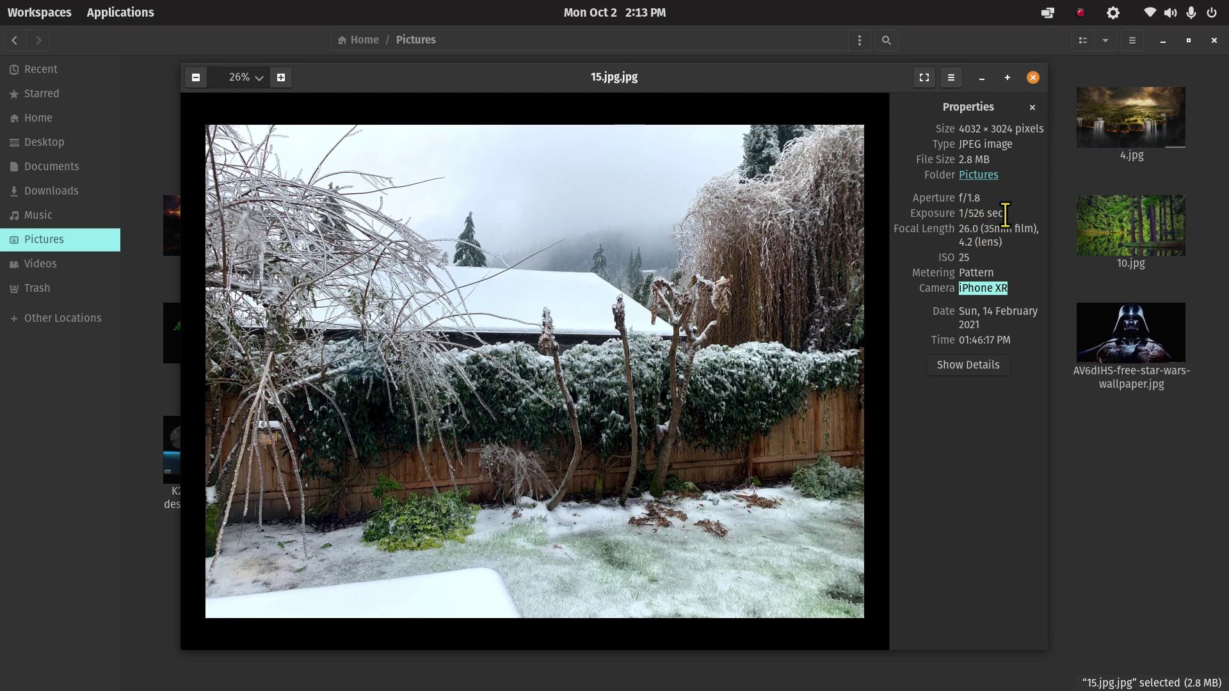
left_click(971, 370)
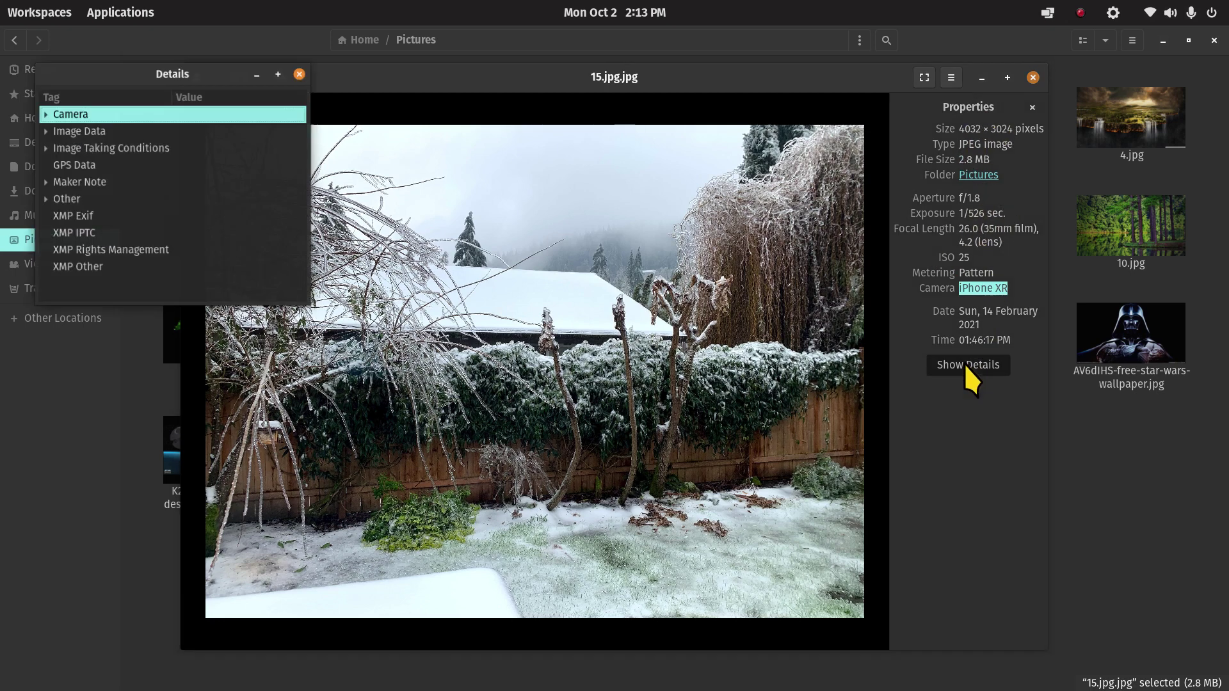
left_click(38, 127)
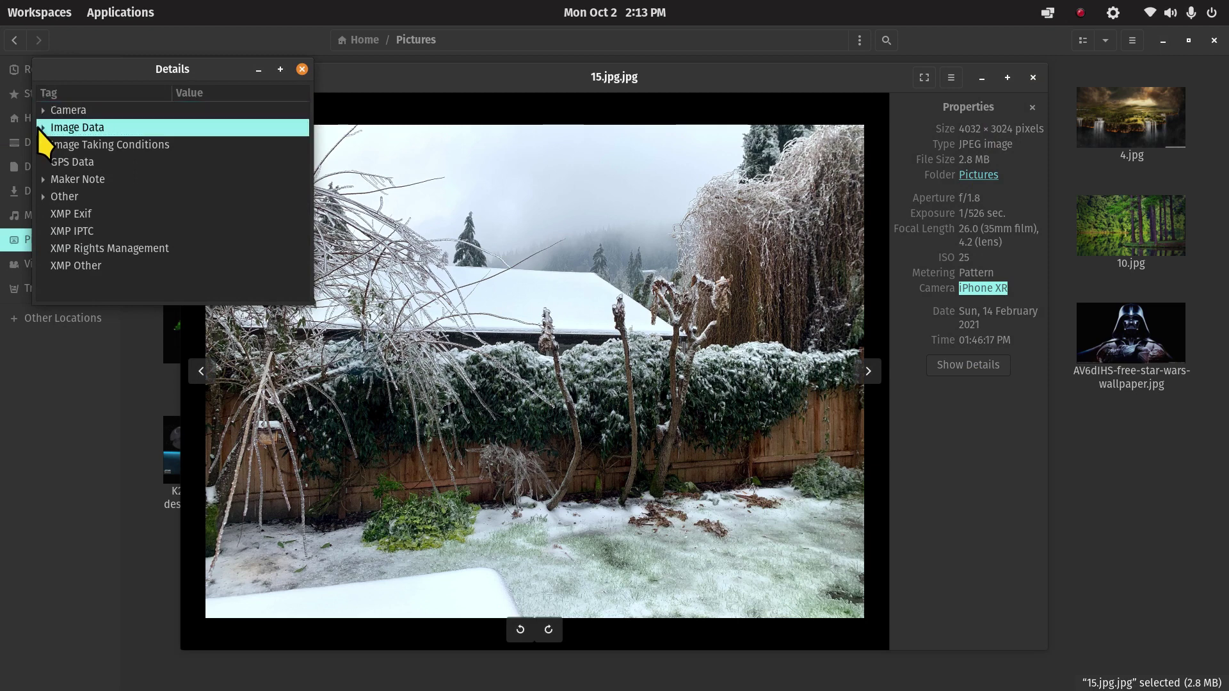
left_click(41, 128)
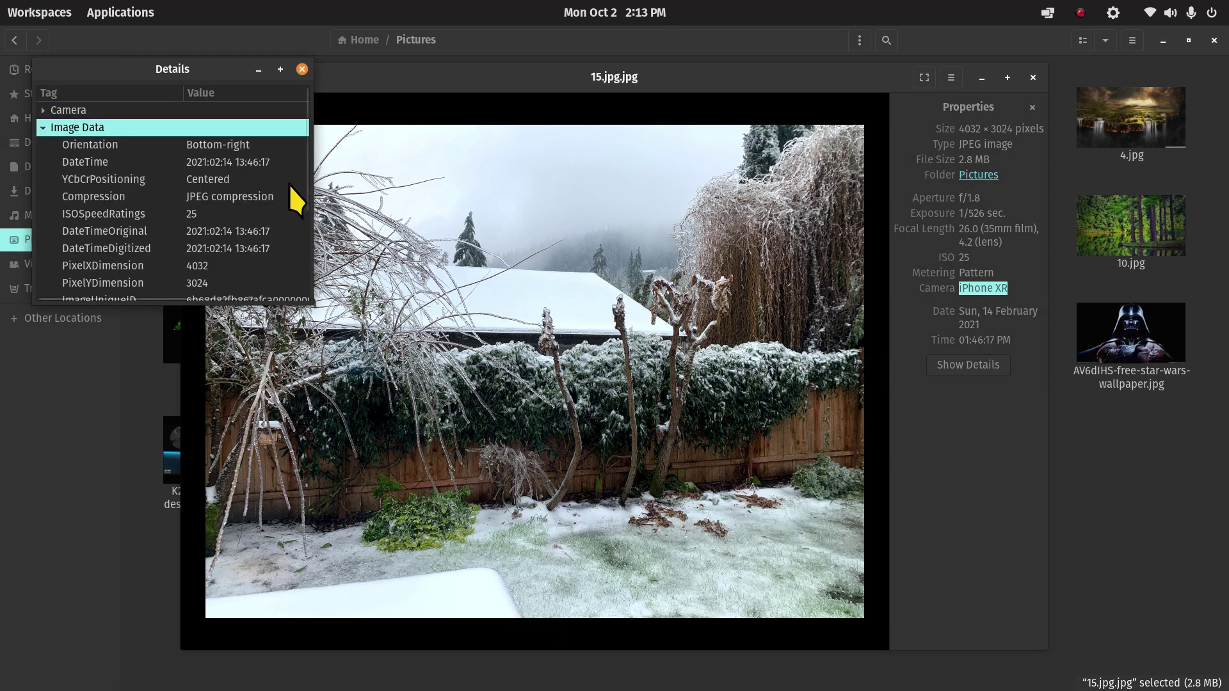
left_click_drag(310, 198, 305, 254)
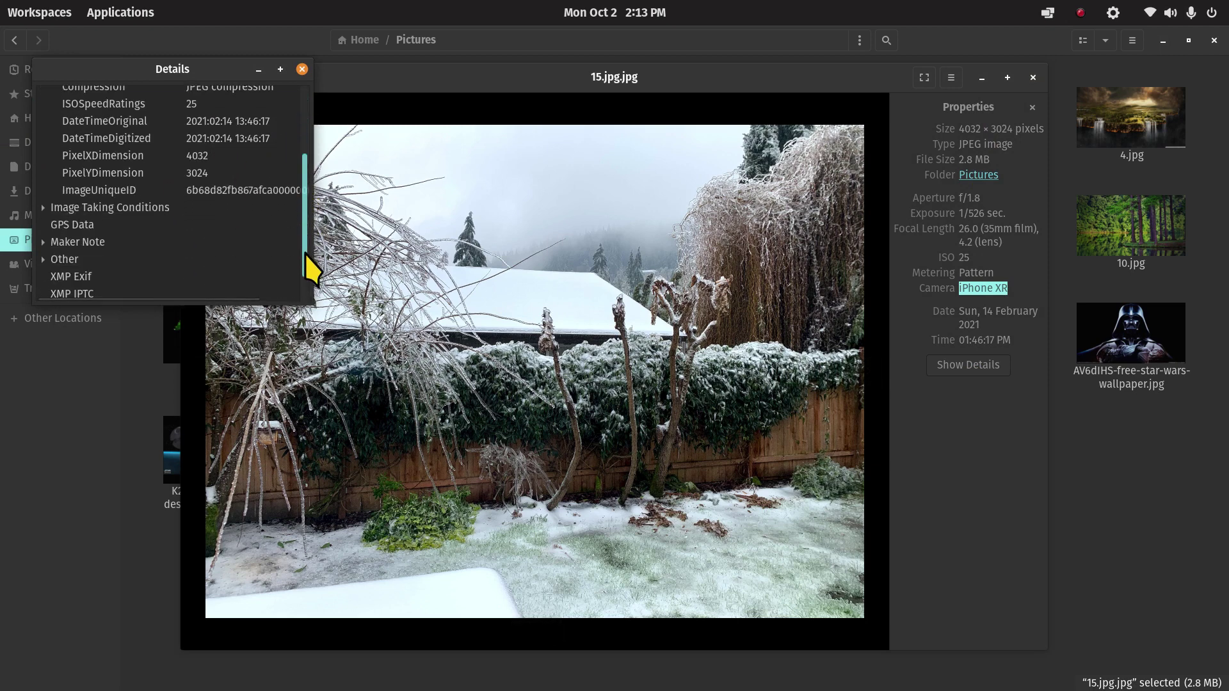
left_click(302, 70)
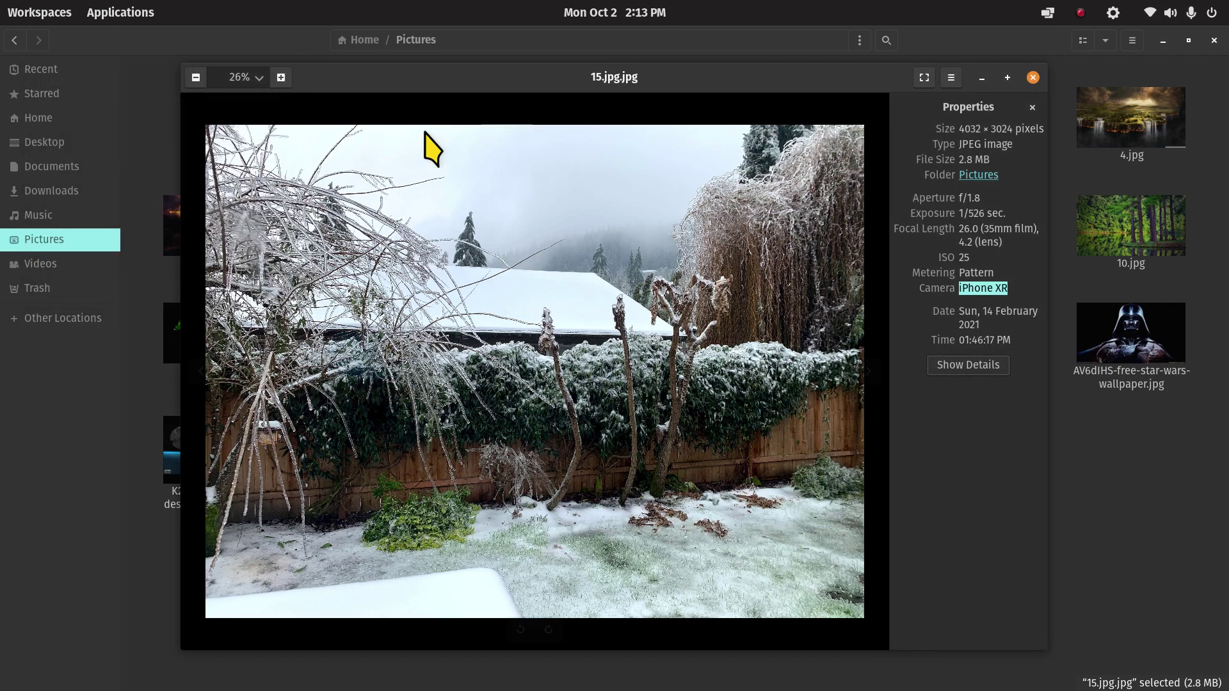
left_click(1032, 78)
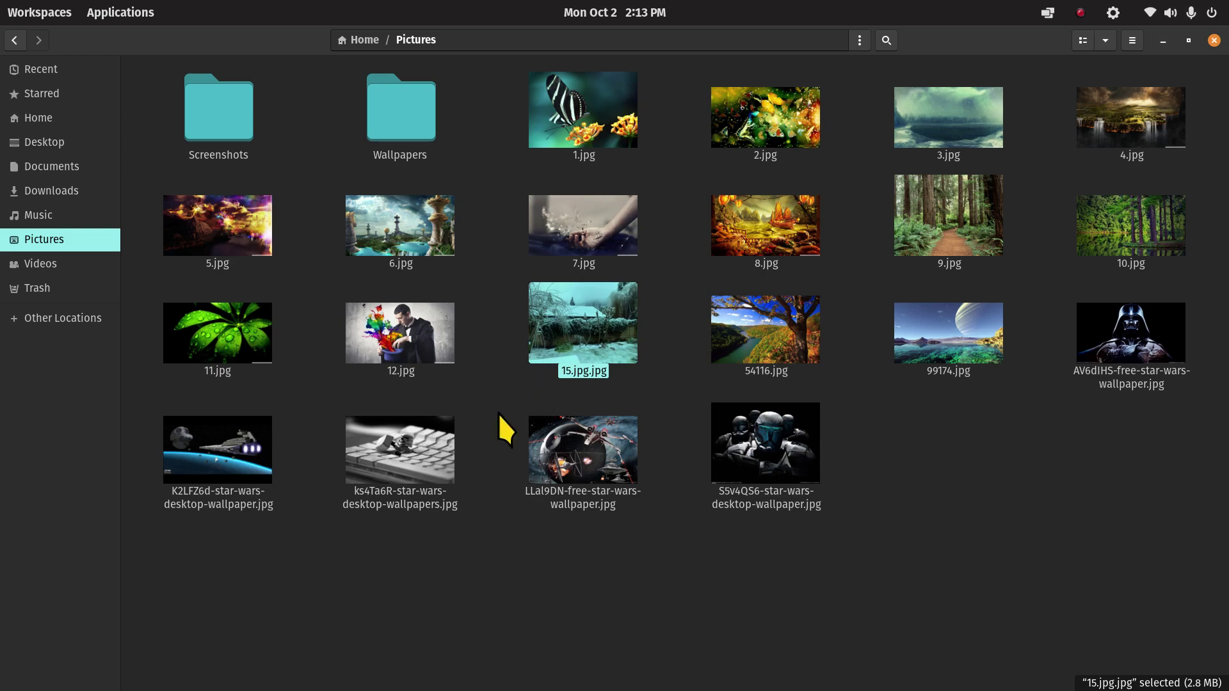
View ks4Ta6R-star-wars-desktop-wallpapers.jpg, close it, and set the image as the desktop wallpaper.
double_click(410, 452)
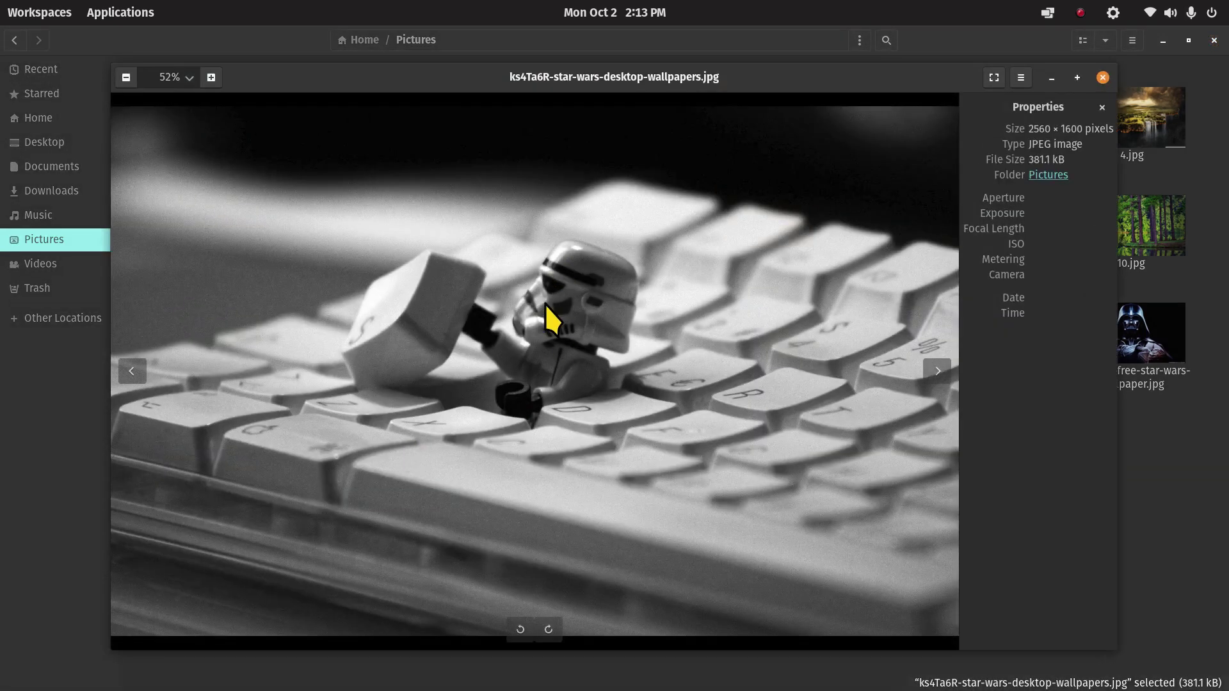
left_click(1100, 78)
right_click(390, 451)
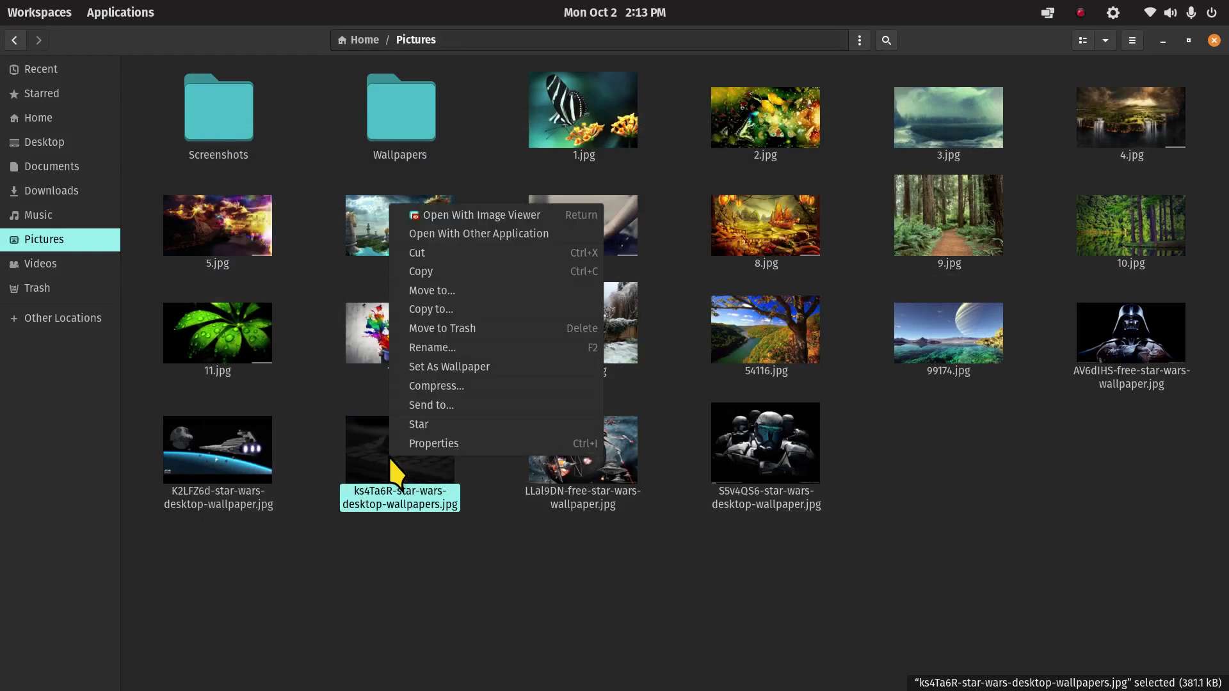
left_click(467, 366)
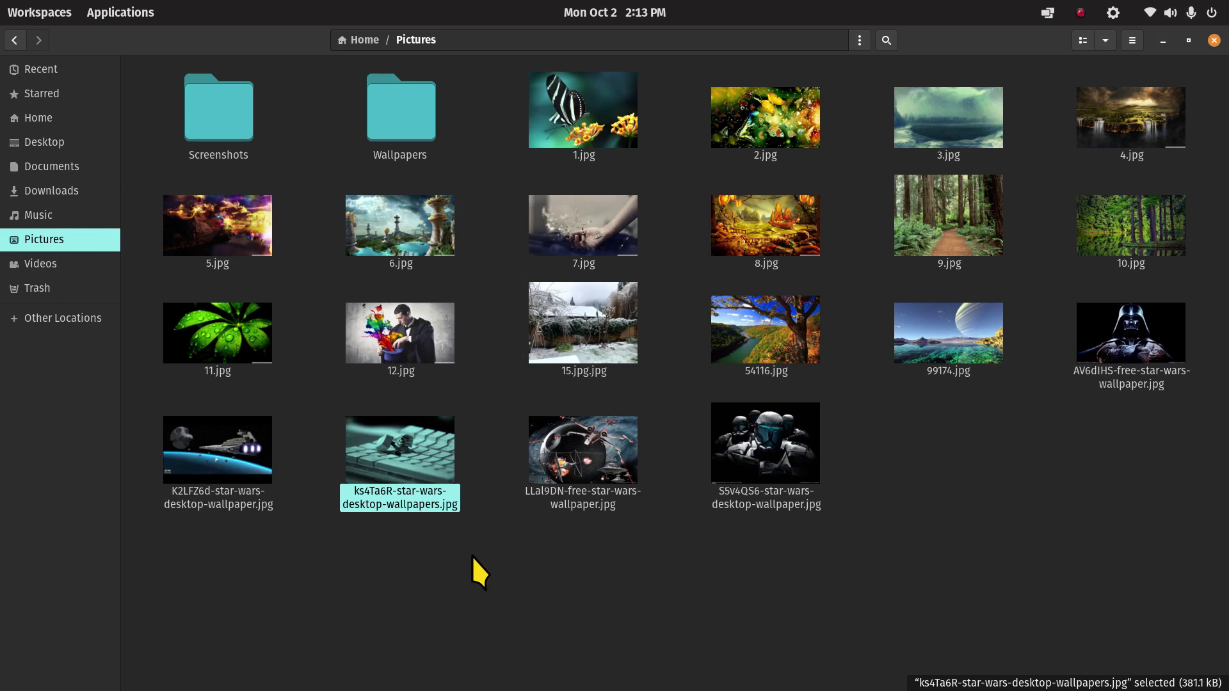
Move aBJsWJC-star-wars-backround.jpg from the Downloads folder to the trash.
left_click(74, 187)
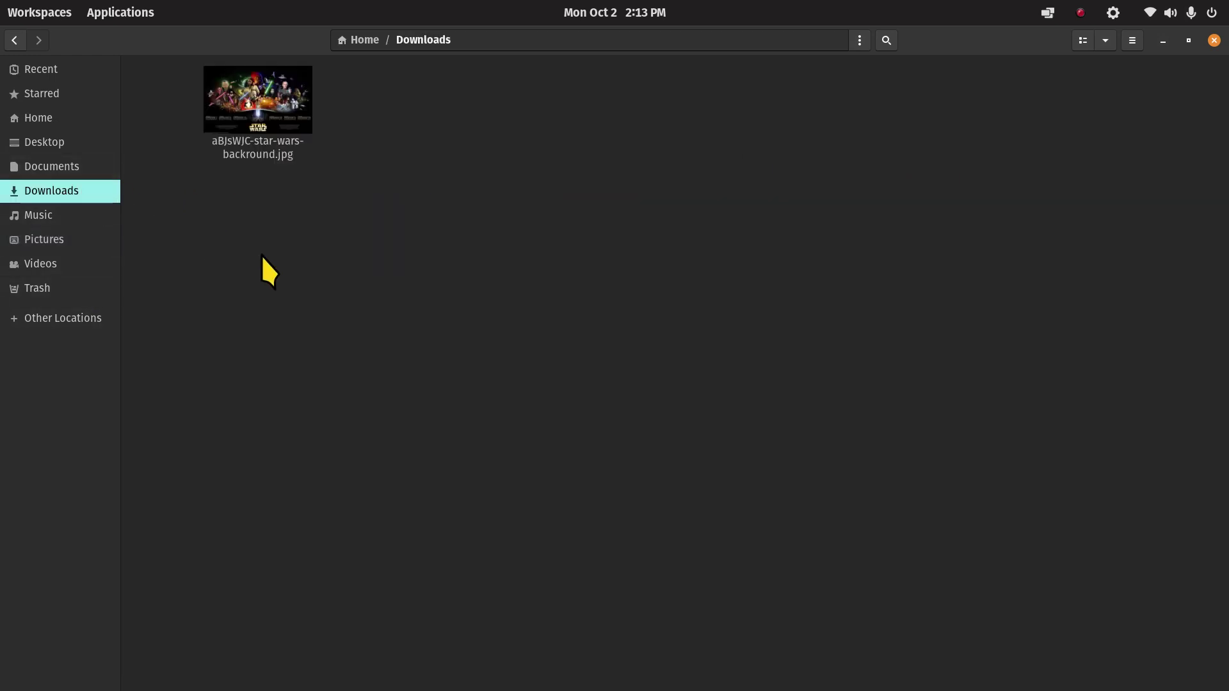
left_click_drag(401, 75, 224, 179)
key("Delete")
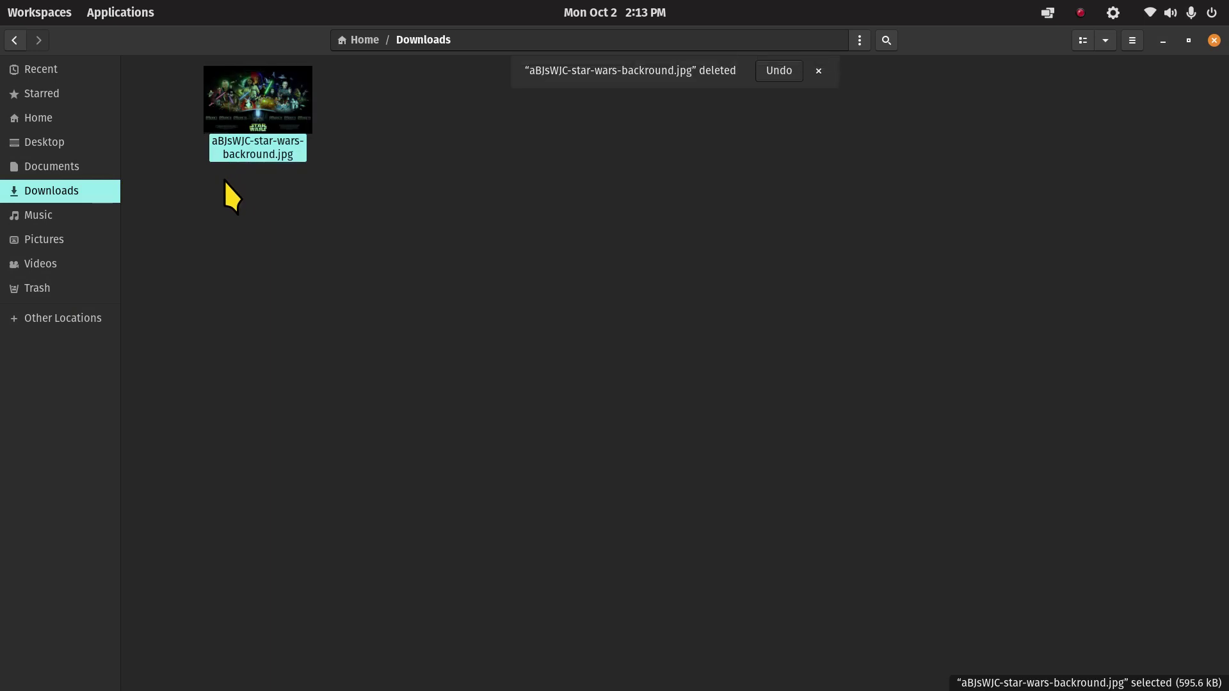
In the Pictures folder, view the file options for S5v4QS6-star-wars-desktop-wallpaper.jpg, dismiss them, and clear the selection.
left_click(75, 240)
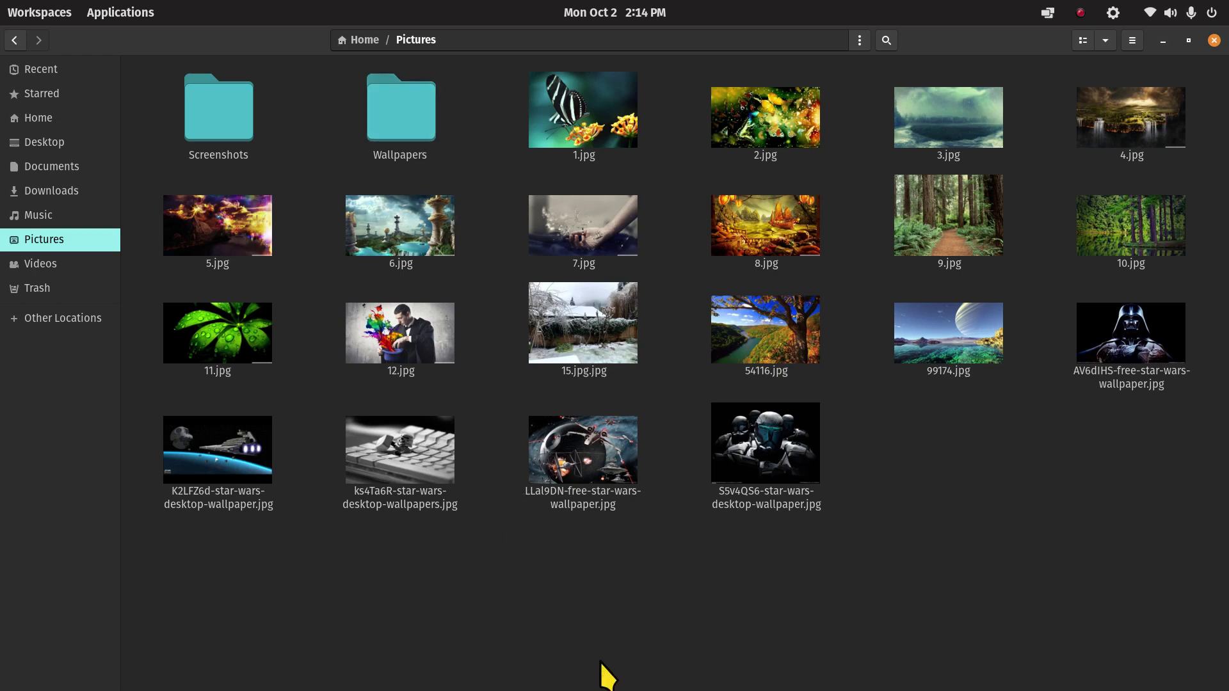
left_click(789, 441)
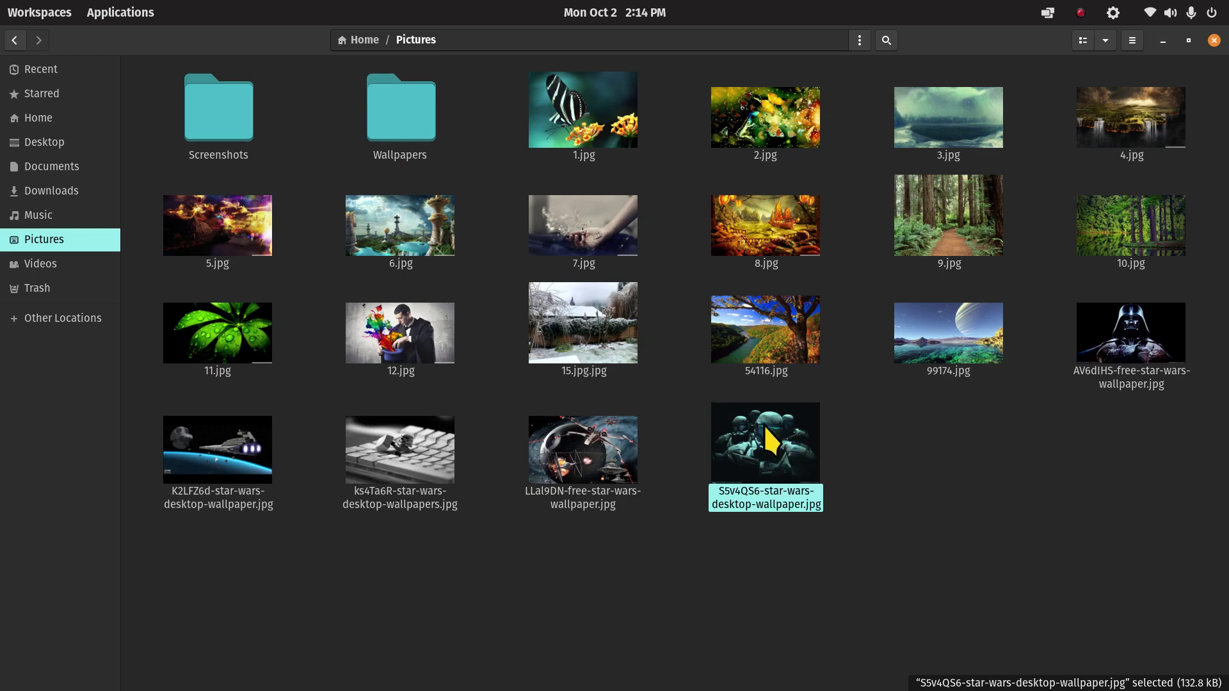
right_click(763, 424)
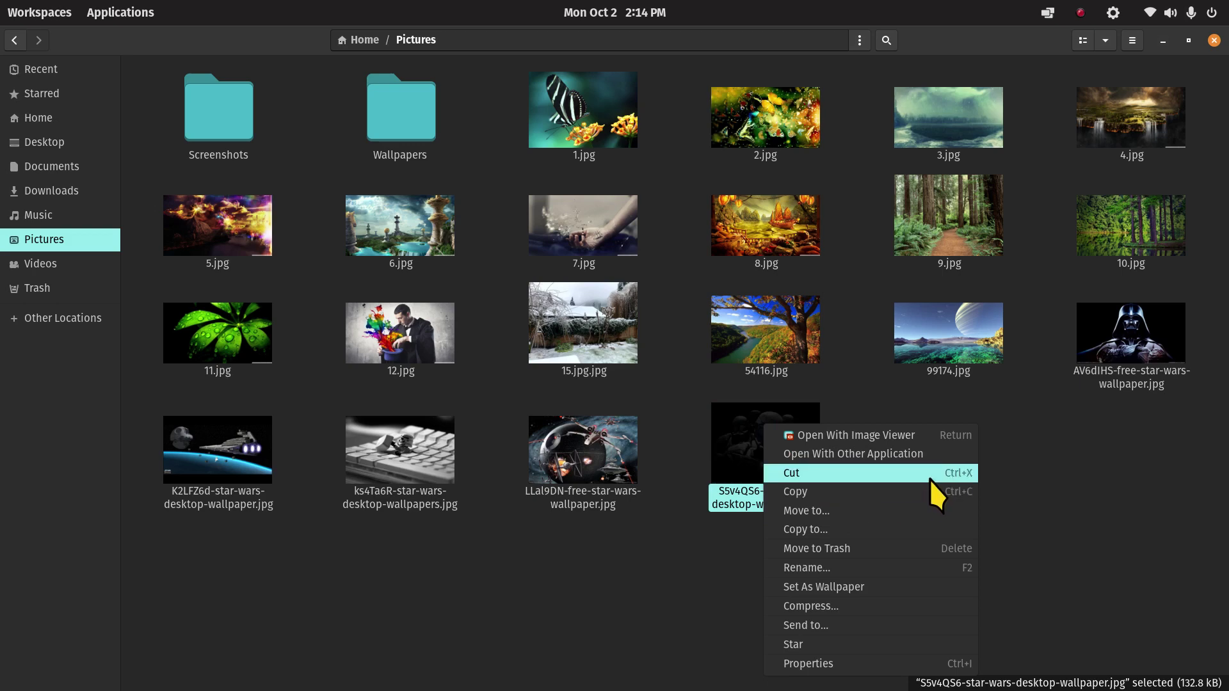
left_click(1056, 440)
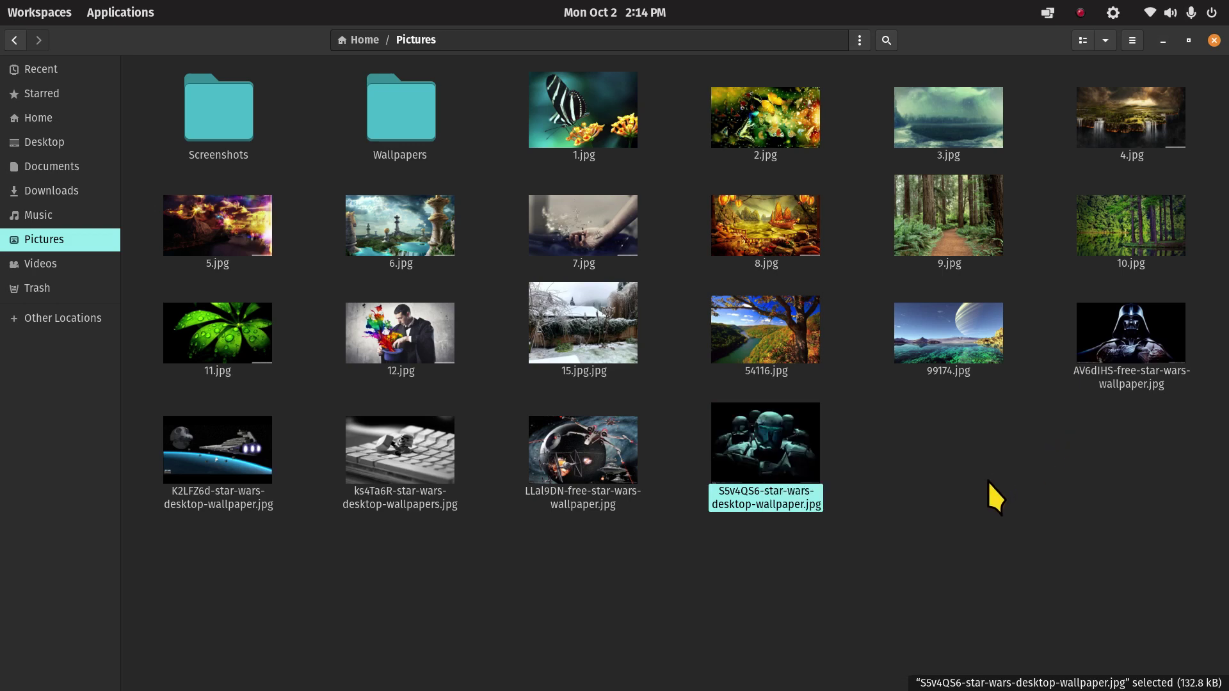
left_click(928, 485)
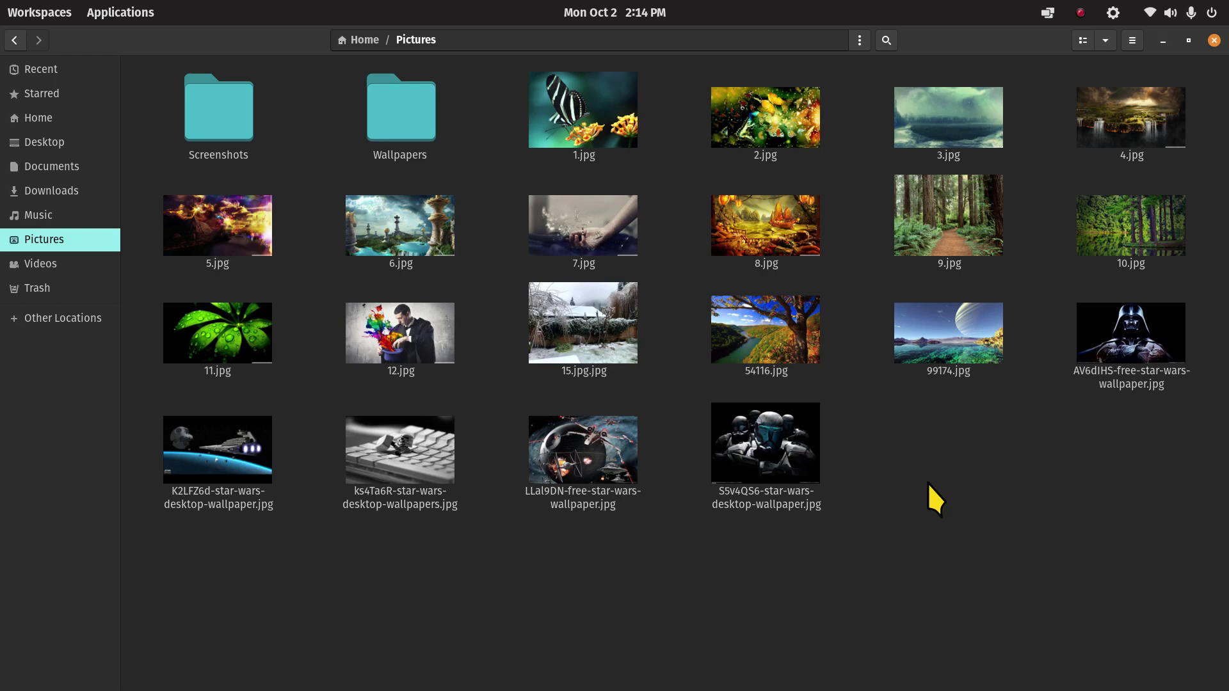
Individually multi-select the S5v4QS6, LLal9DN, ks4Ta6R and AV6dIHS wallpapers plus 15.jpg.jpg, 12.jpg, 3.jpg and 9.jpg, and clear the selection.
left_click(772, 448)
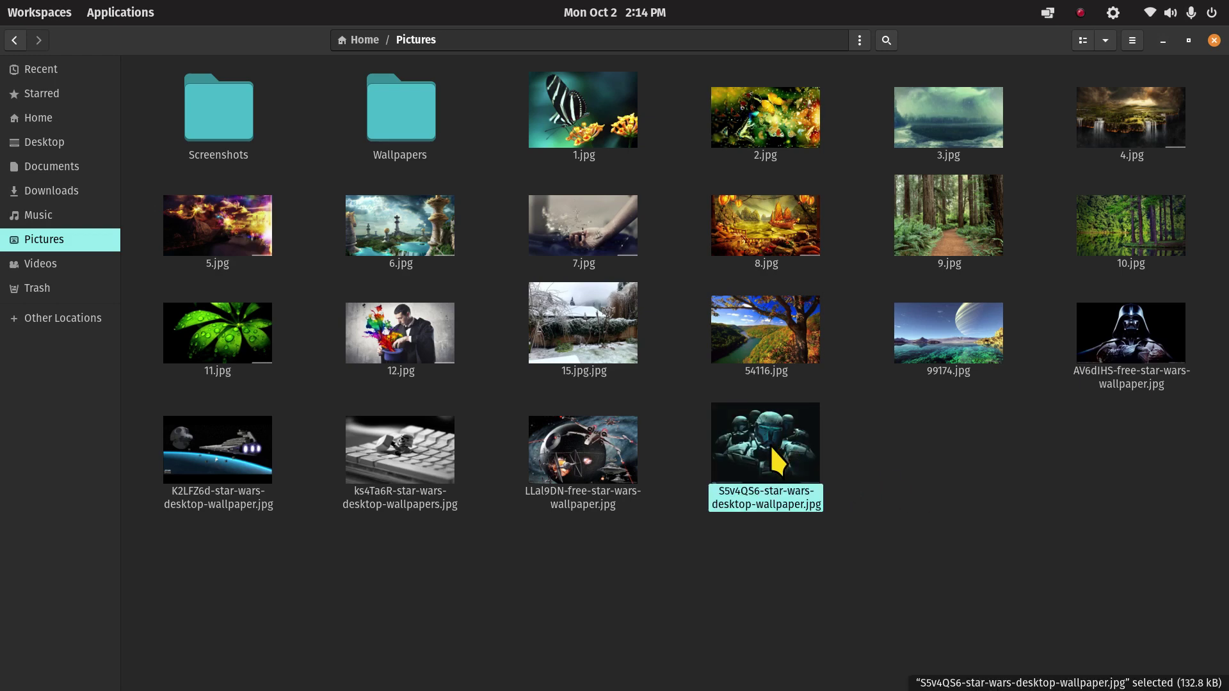
left_click(585, 448, "ctrl")
left_click(573, 333, "ctrl")
left_click(412, 332, "ctrl")
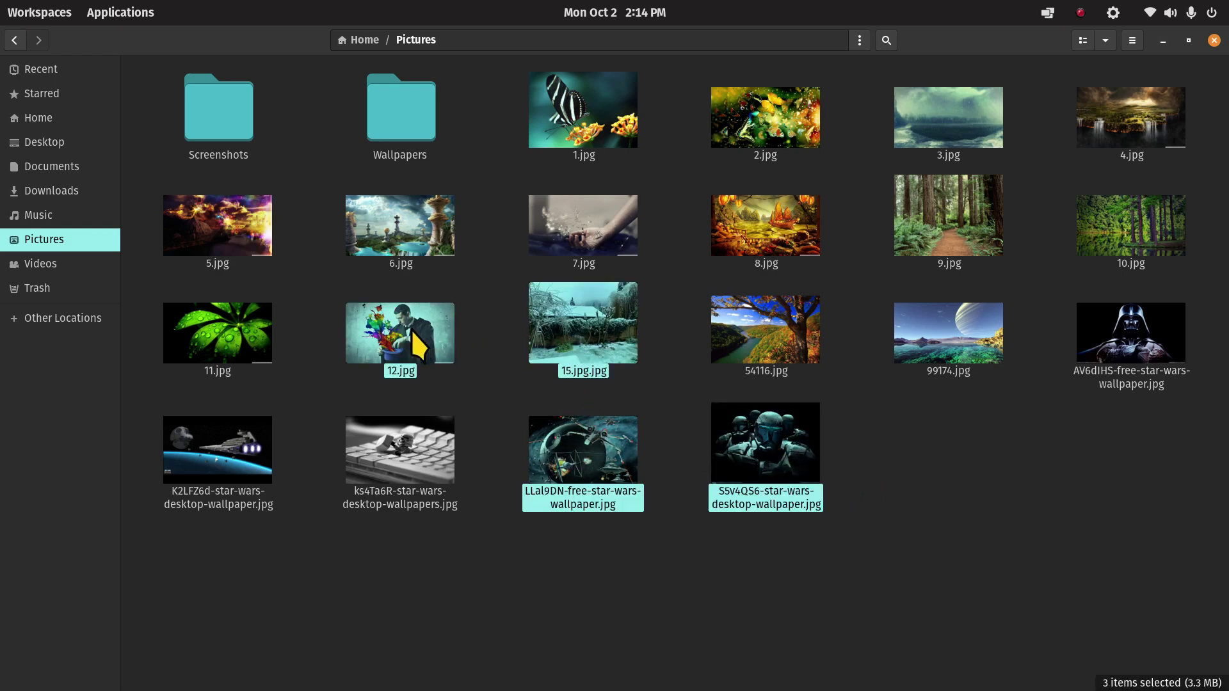
left_click(410, 448, "ctrl")
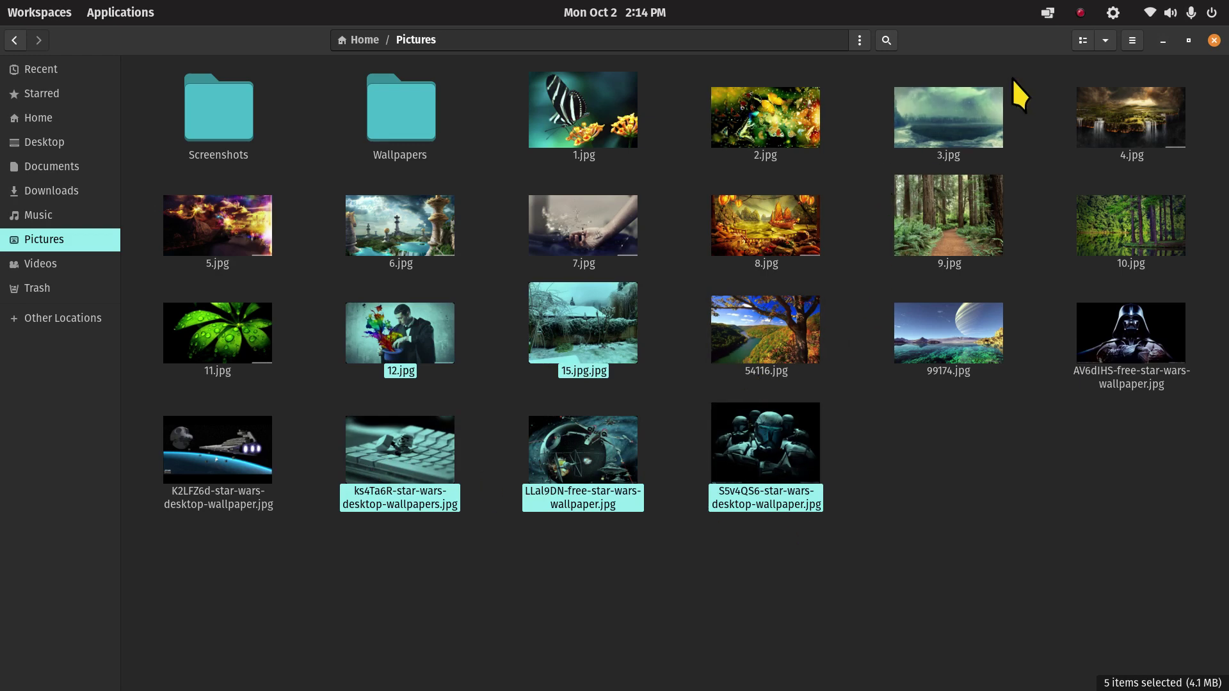
left_click(958, 133, "ctrl")
left_click(999, 211, "ctrl")
left_click(1146, 350, "ctrl")
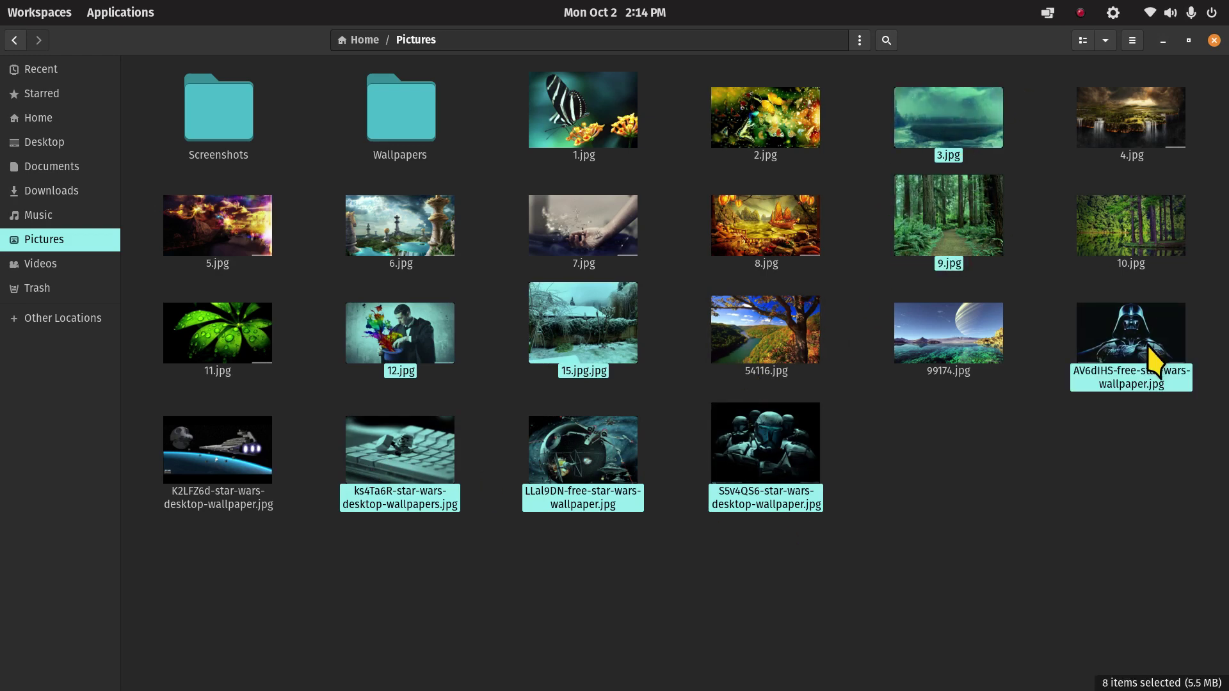
left_click(1024, 514)
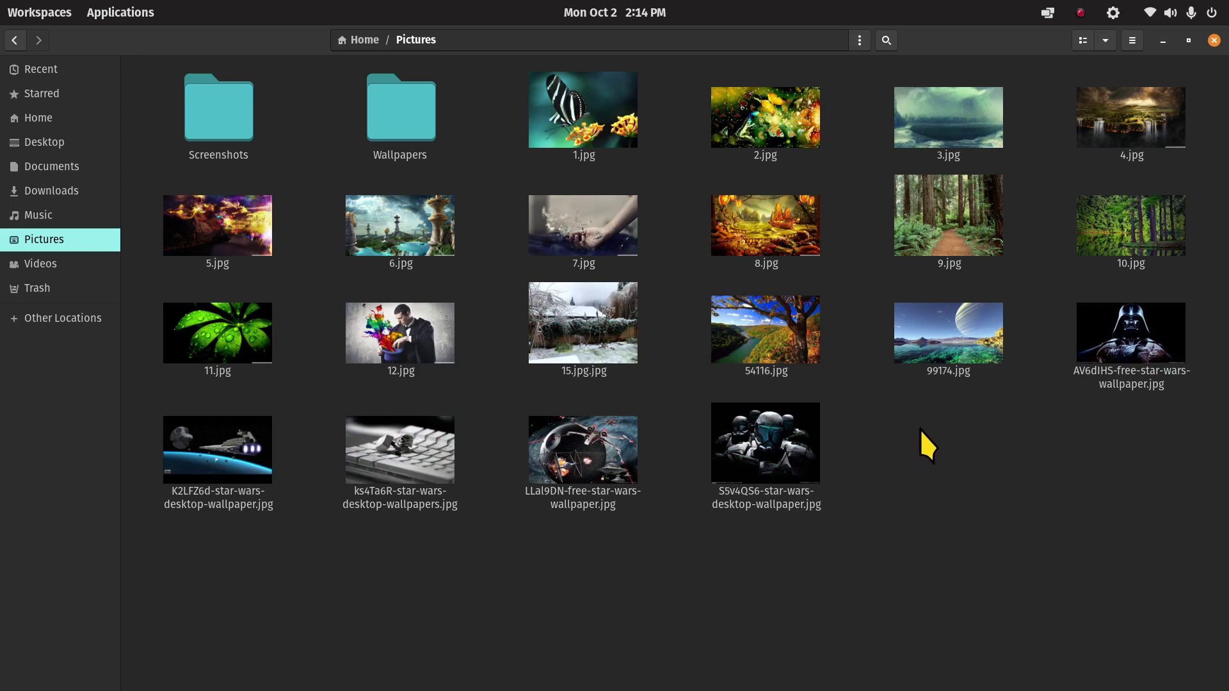
Select the ks4Ta6R, LLal9DN and S5v4QS6 wallpapers together with 1.jpg, 2.jpg and 3.jpg, and copy all six images.
left_click_drag(919, 429, 451, 491)
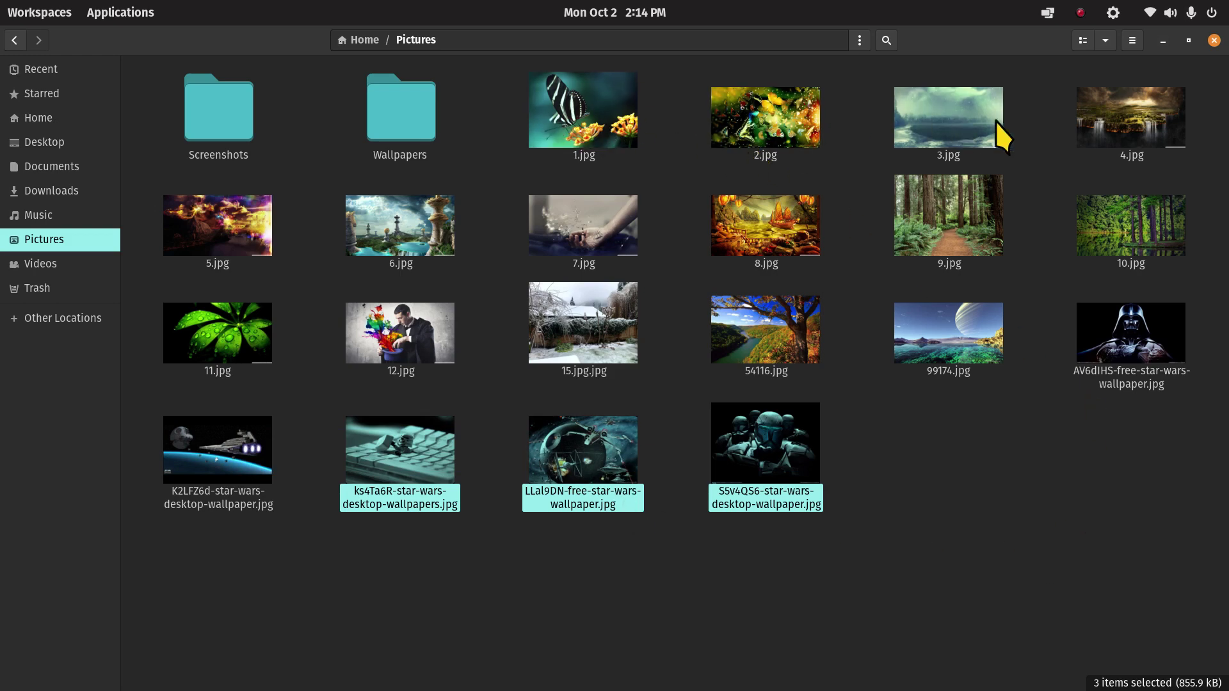
left_click_drag(1040, 91, 493, 152)
right_click(566, 464)
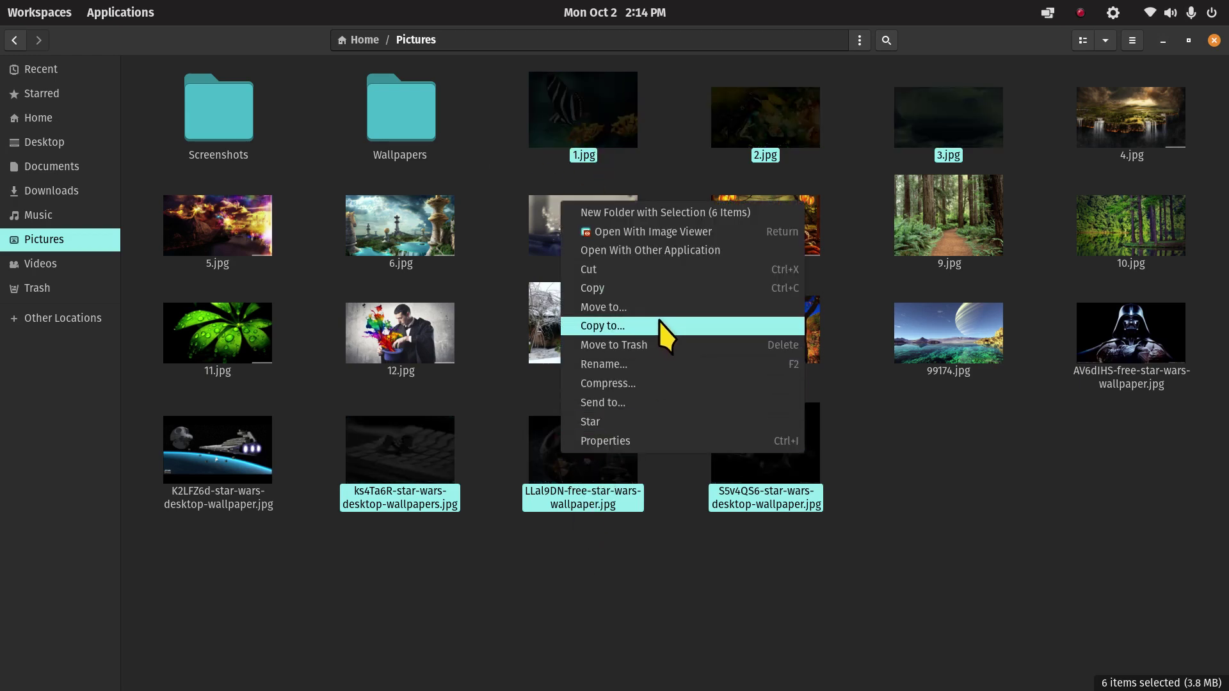
left_click(667, 290)
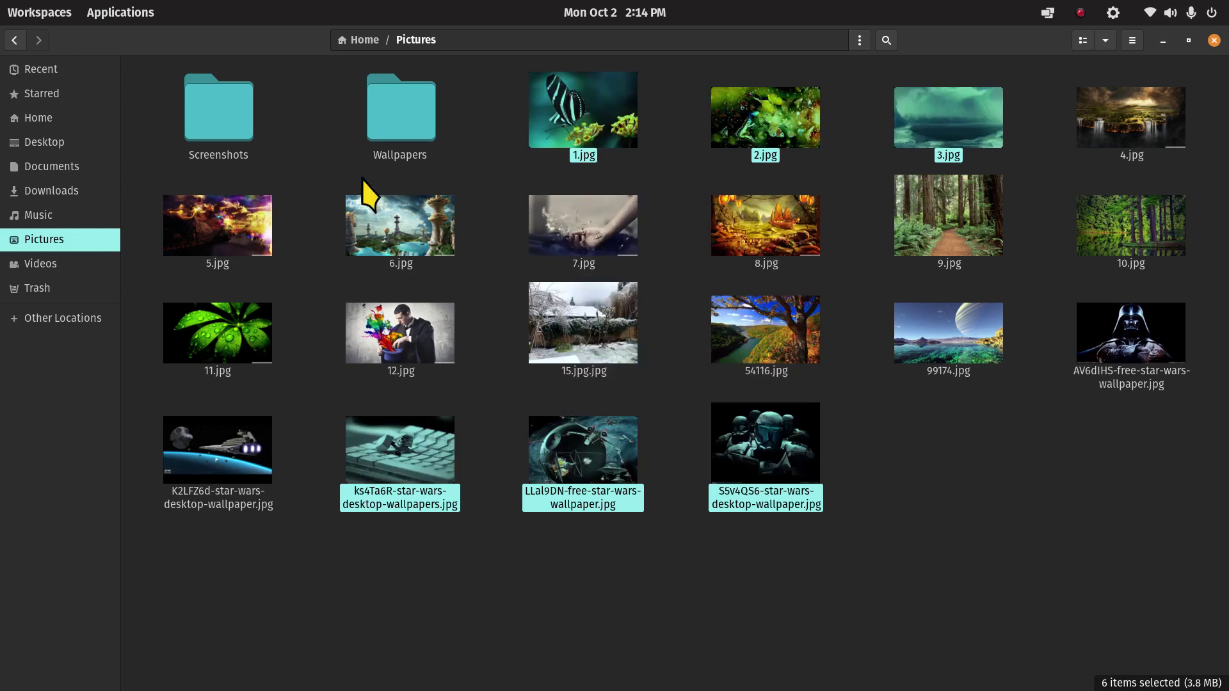
Paste the six copied images into the Downloads folder.
left_click(73, 172)
left_click(77, 191)
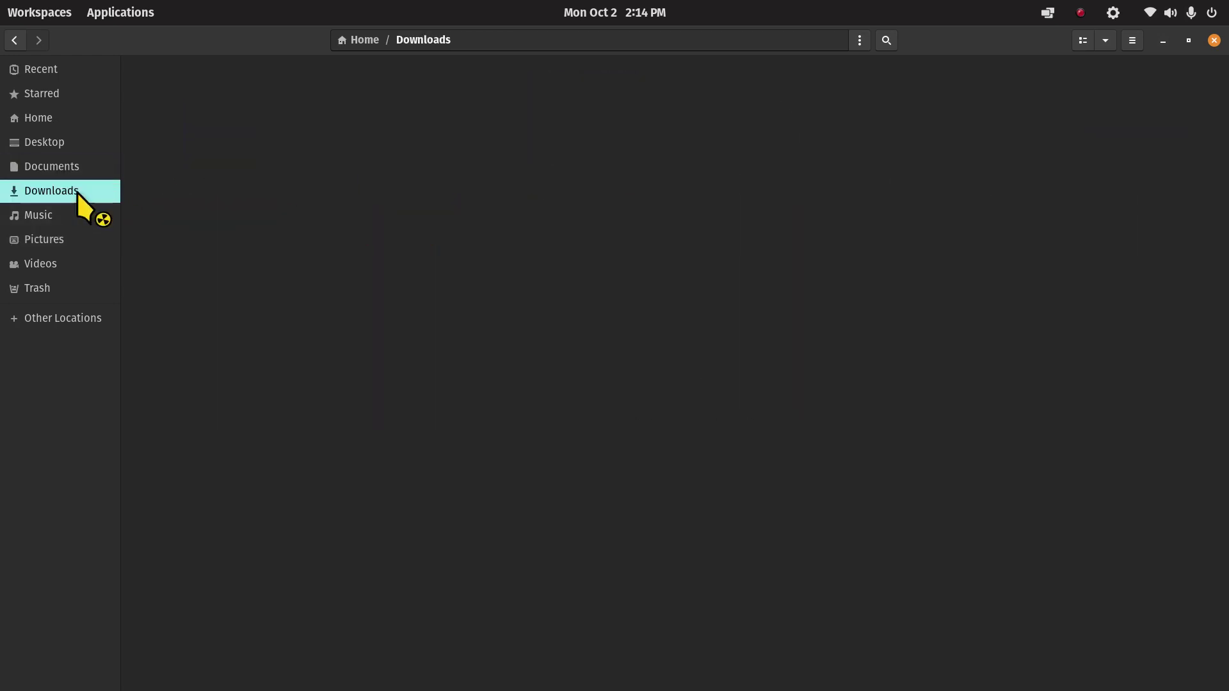
right_click(363, 285)
left_click(440, 336)
left_click(462, 444)
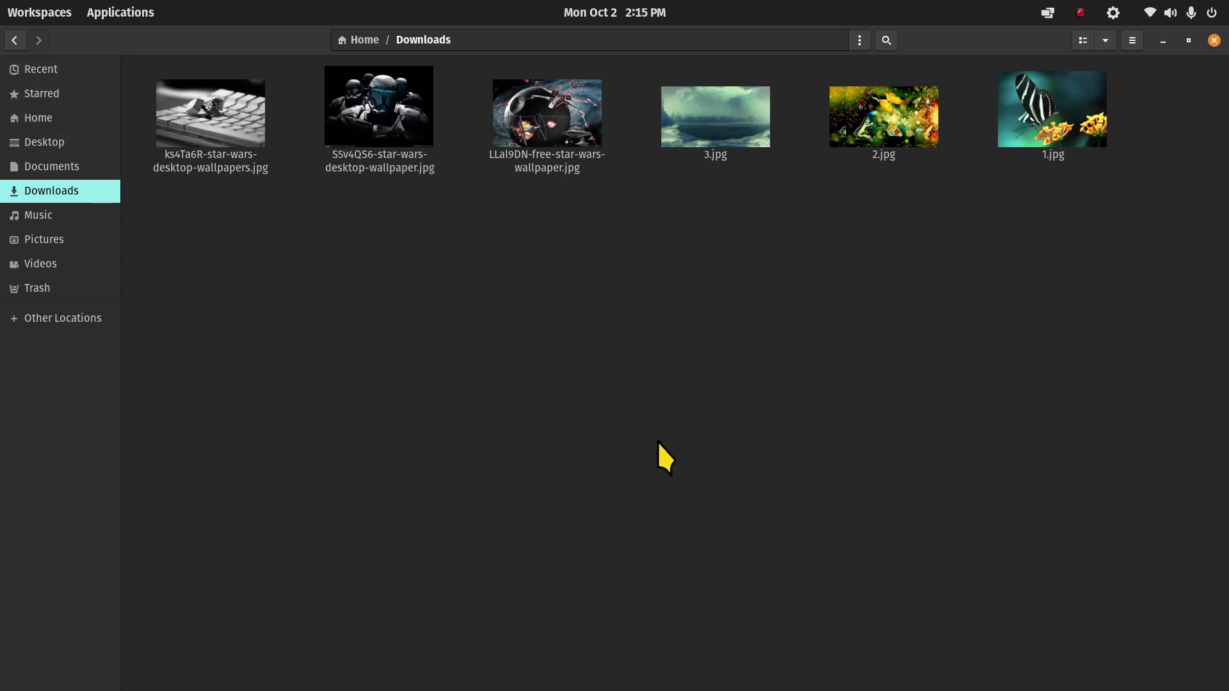
Delete 2.jpg from the Downloads folder and undo the deletion.
left_click(878, 125)
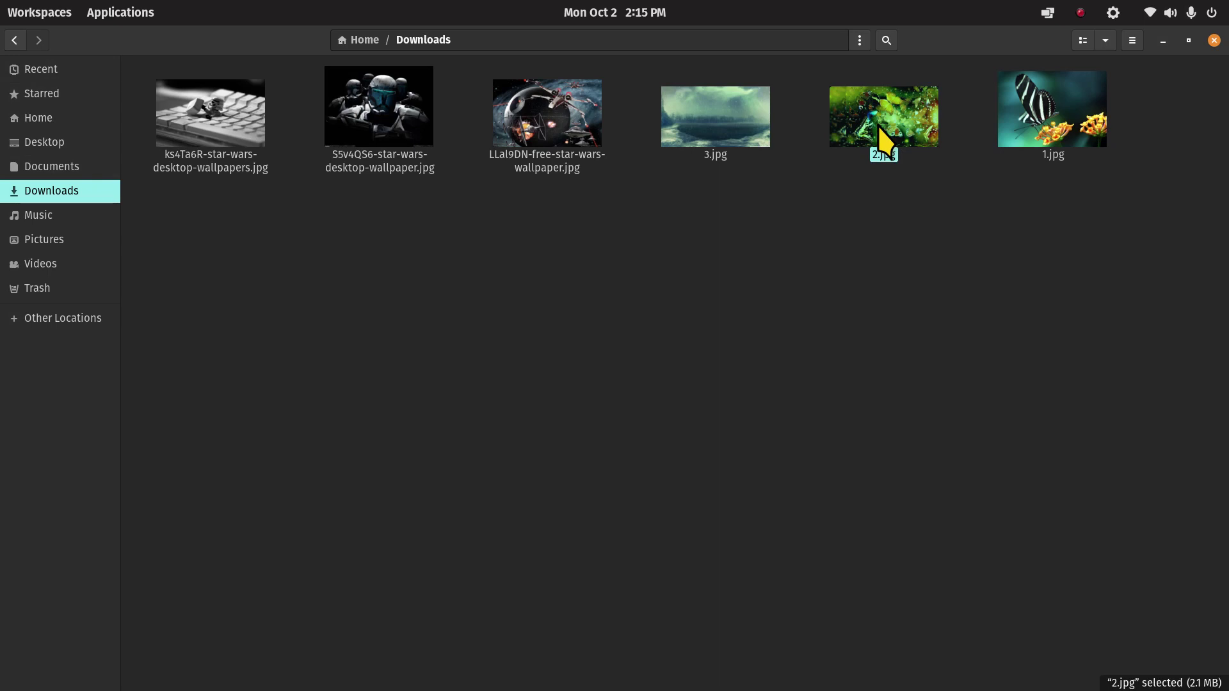
key("Delete")
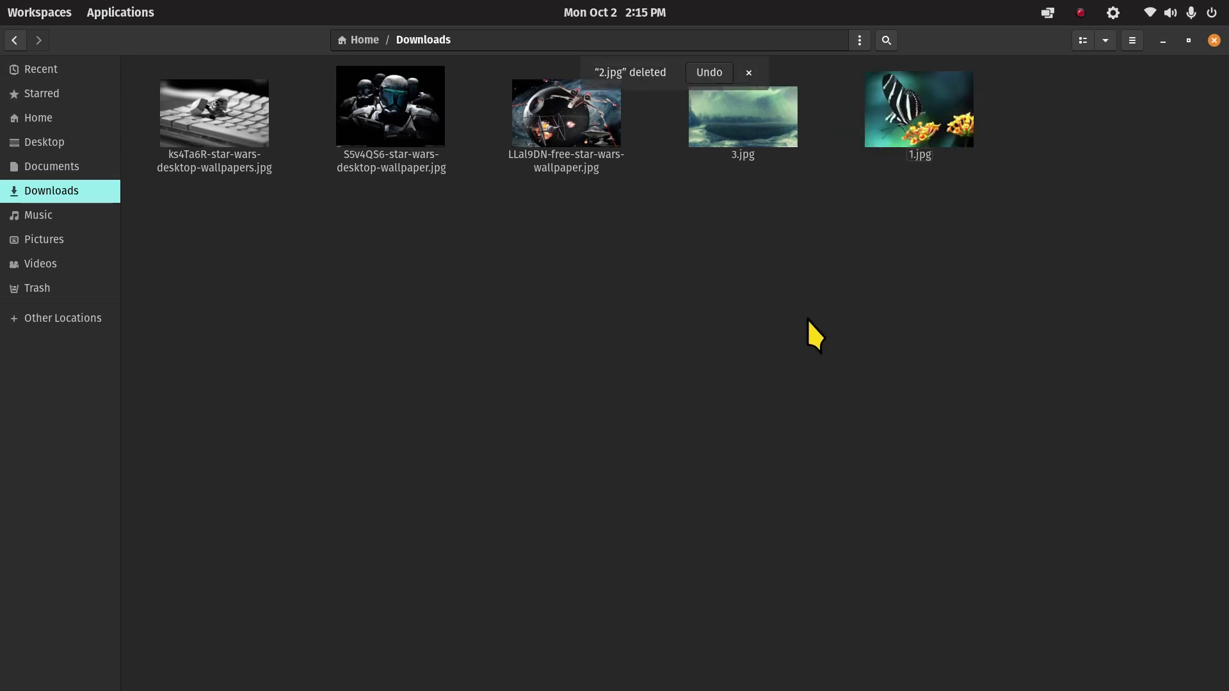
key("ctrl+z")
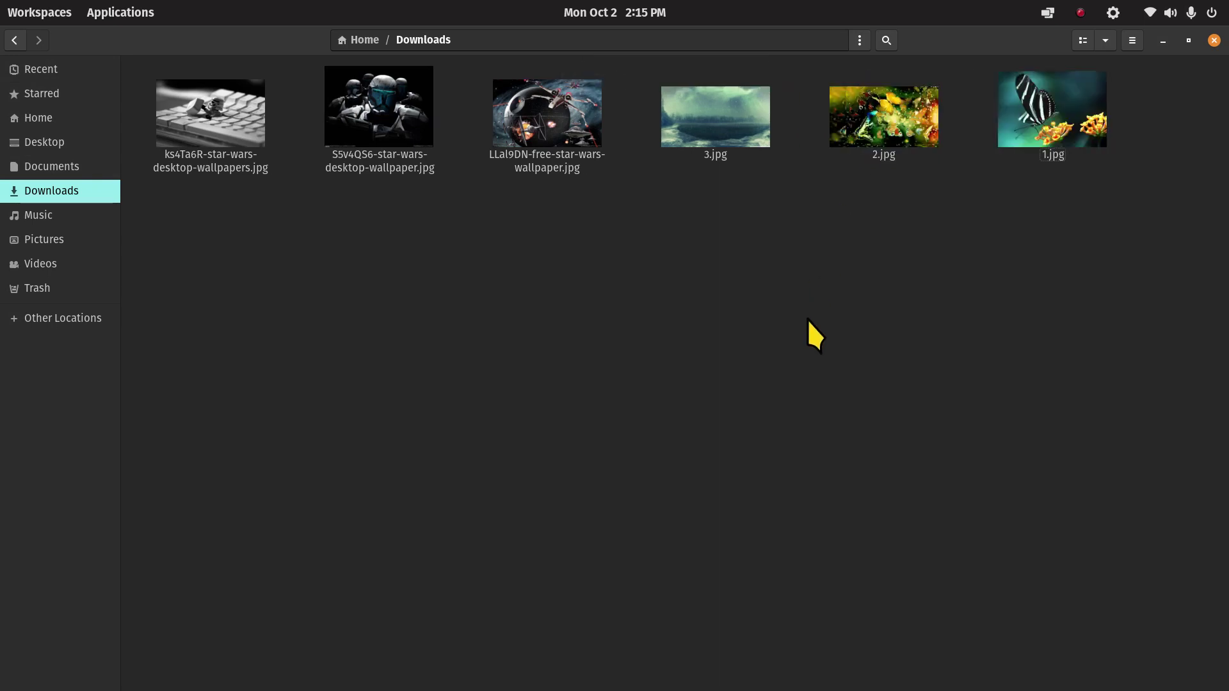
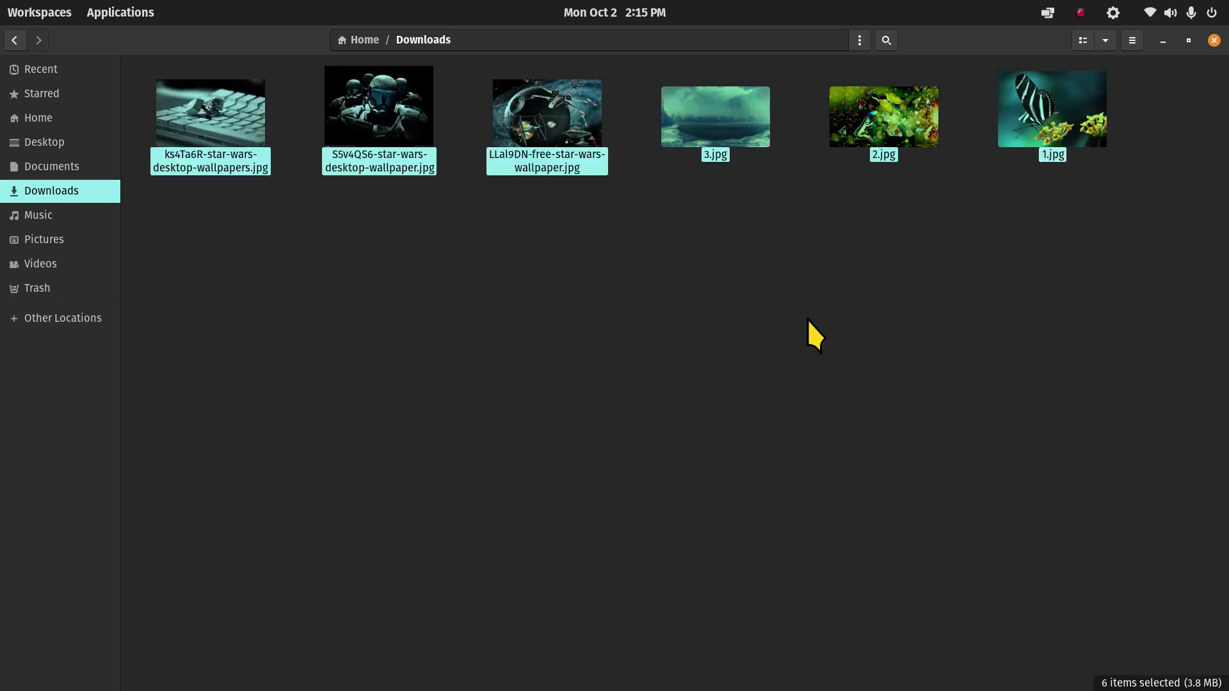
Select all six images in the Downloads folder and move them to the trash.
left_click(808, 319)
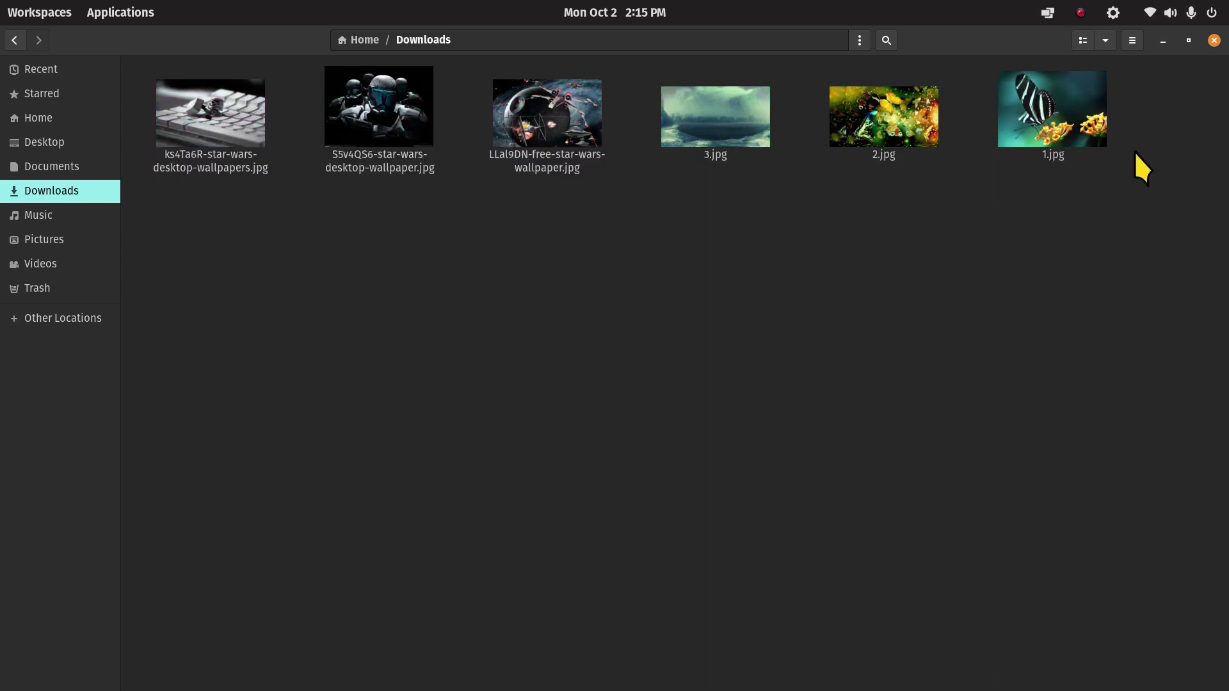
left_click_drag(1128, 90, 221, 173)
left_click(1002, 384)
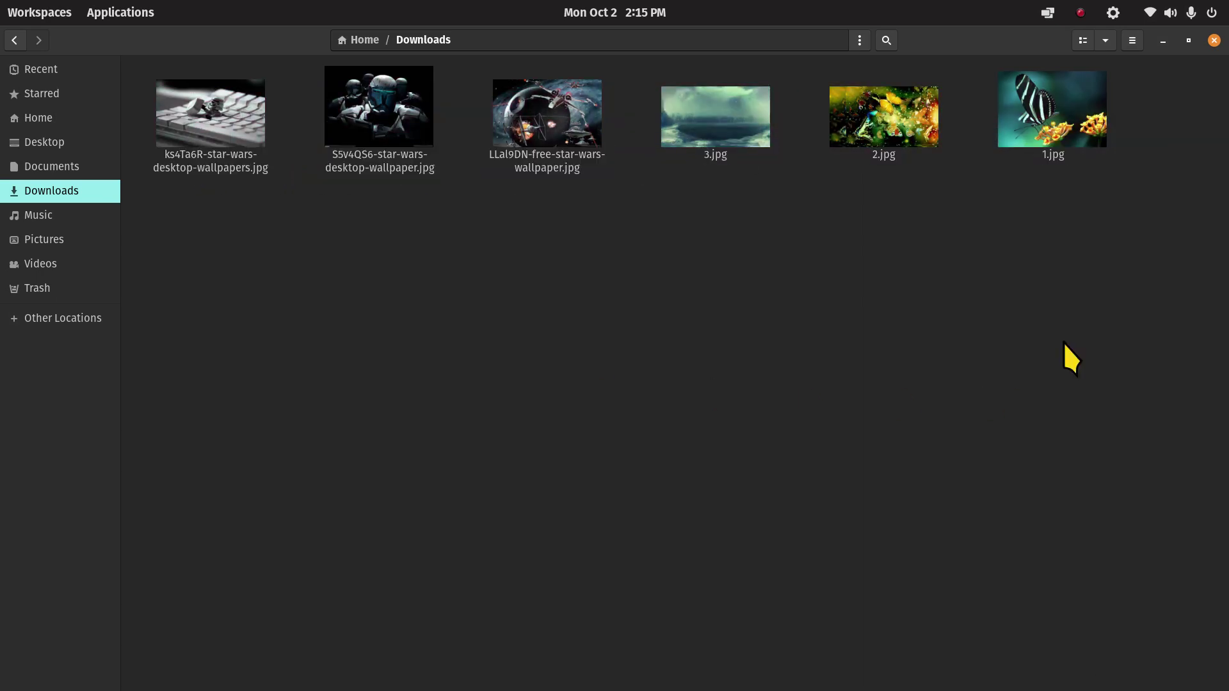
left_click_drag(1152, 96, 236, 161)
key("Delete")
Copy the eleven images in the second, third and fourth columns of Pictures, excluding the Wallpapers folder, into Downloads.
left_click(43, 239)
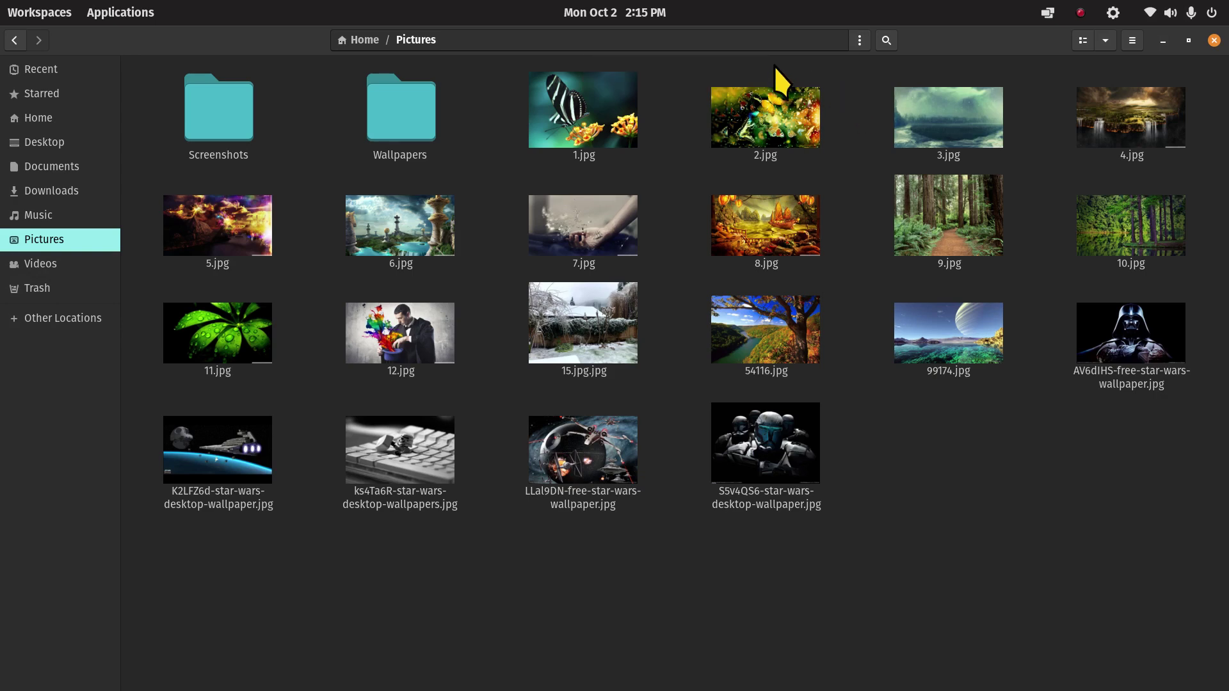
left_click_drag(774, 64, 626, 499)
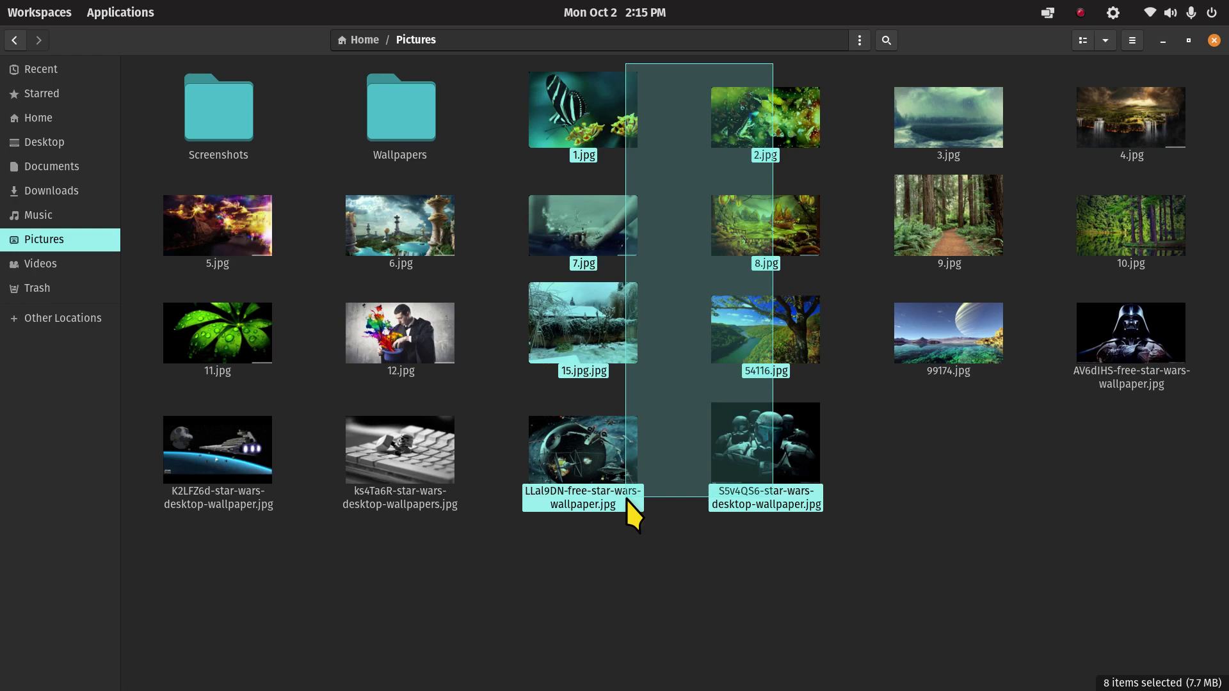
left_click_drag(626, 499, 378, 494)
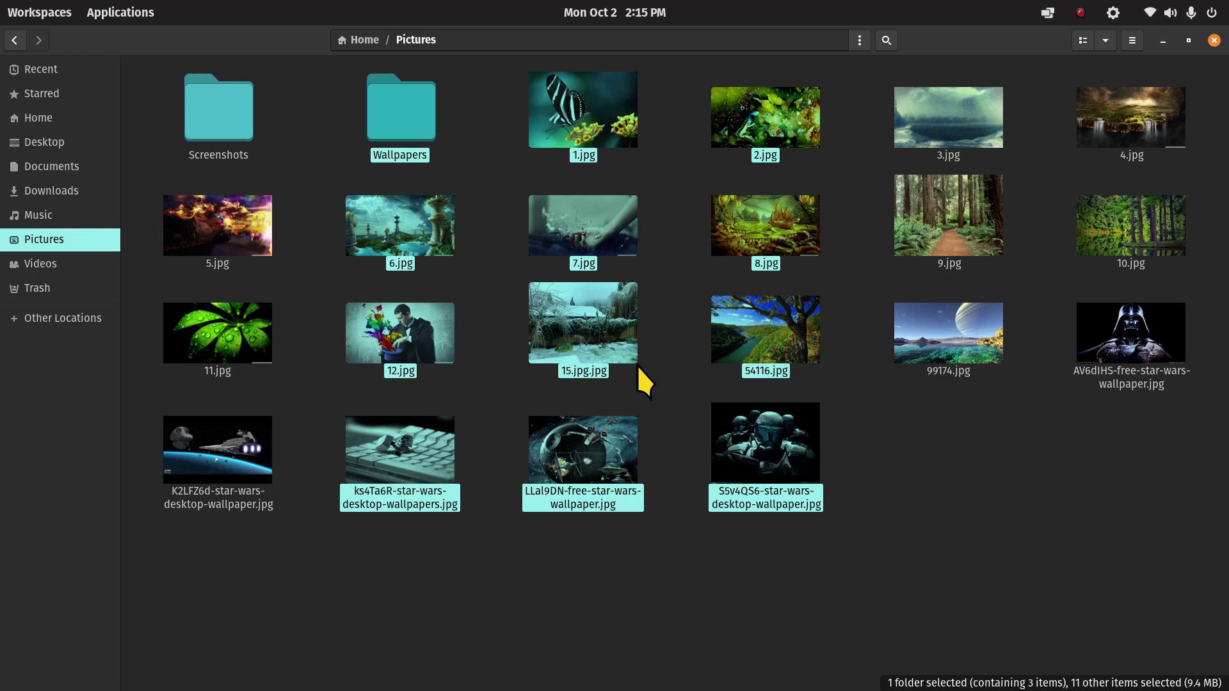
left_click(394, 116, "ctrl")
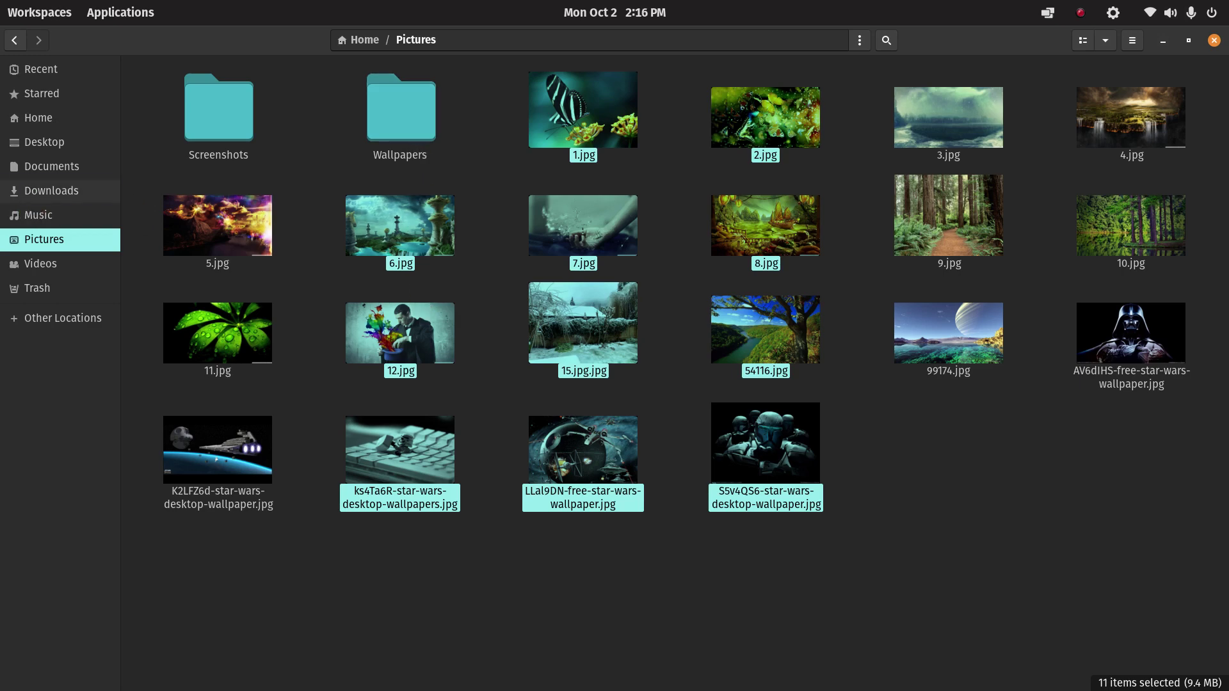
left_click(36, 192)
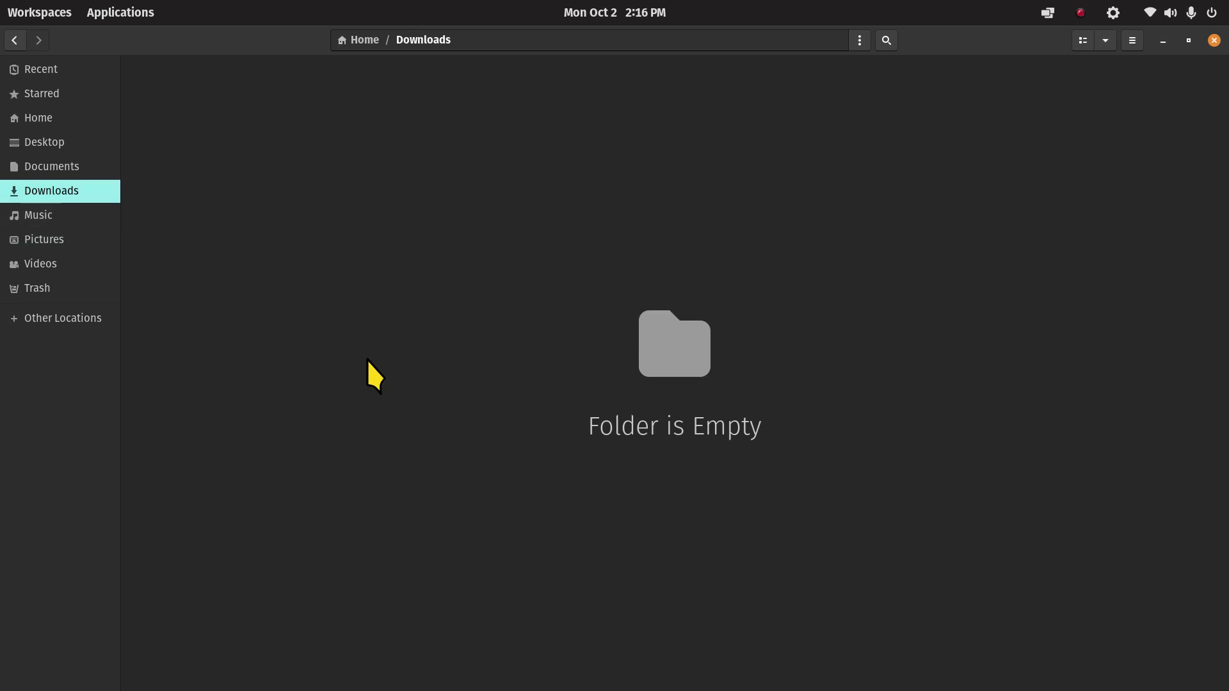
key("ctrl+v")
left_click(438, 363)
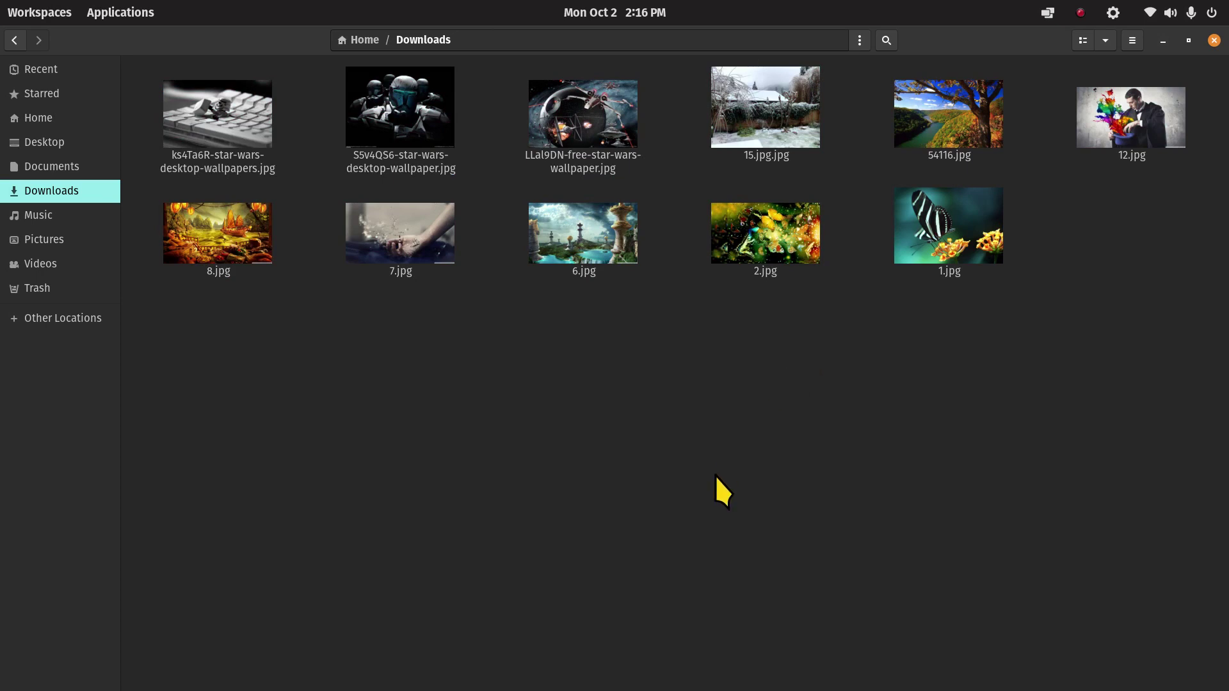
Select every file in the Downloads folder and move all eleven images to the trash.
key("ctrl+a")
key("Delete")
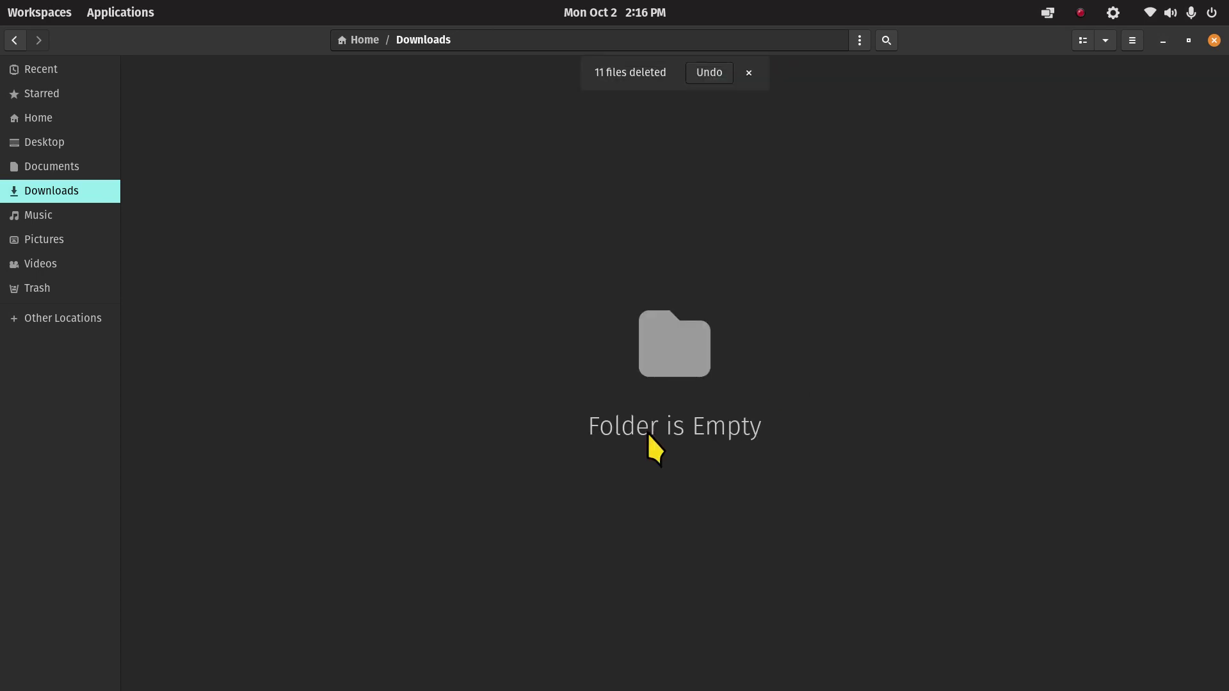
In the Pictures folder, select the five images from 5.jpg through 9.jpg together.
left_click(66, 240)
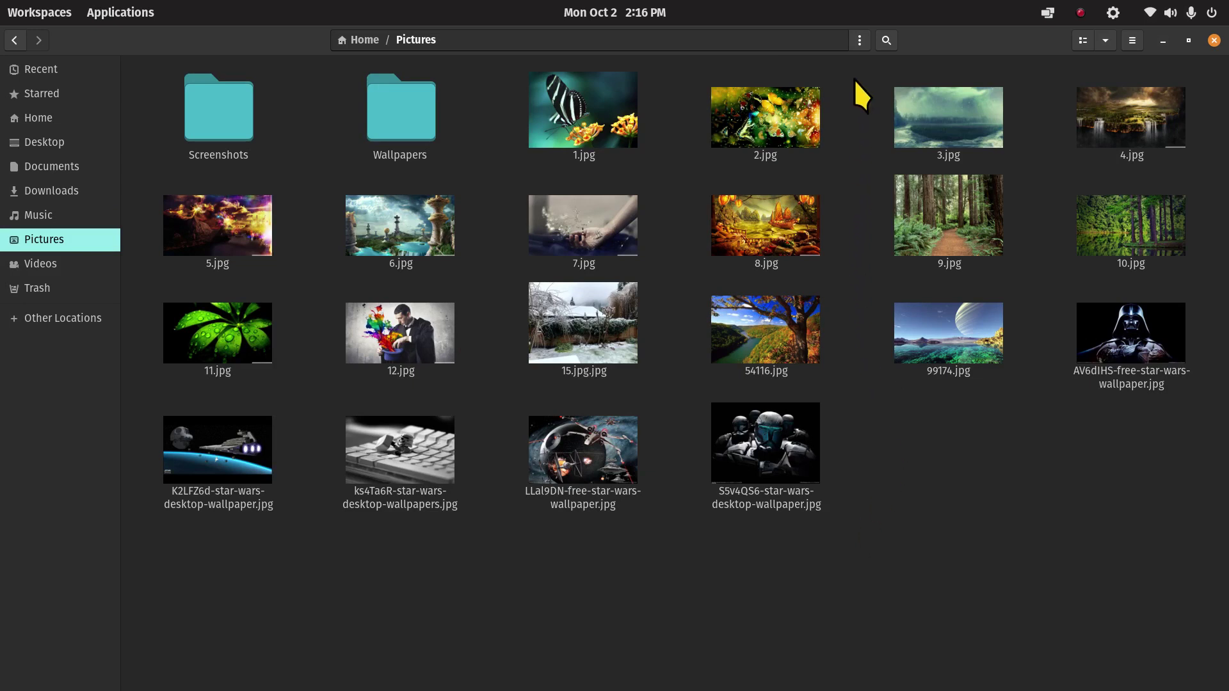
left_click_drag(1053, 202, 186, 270)
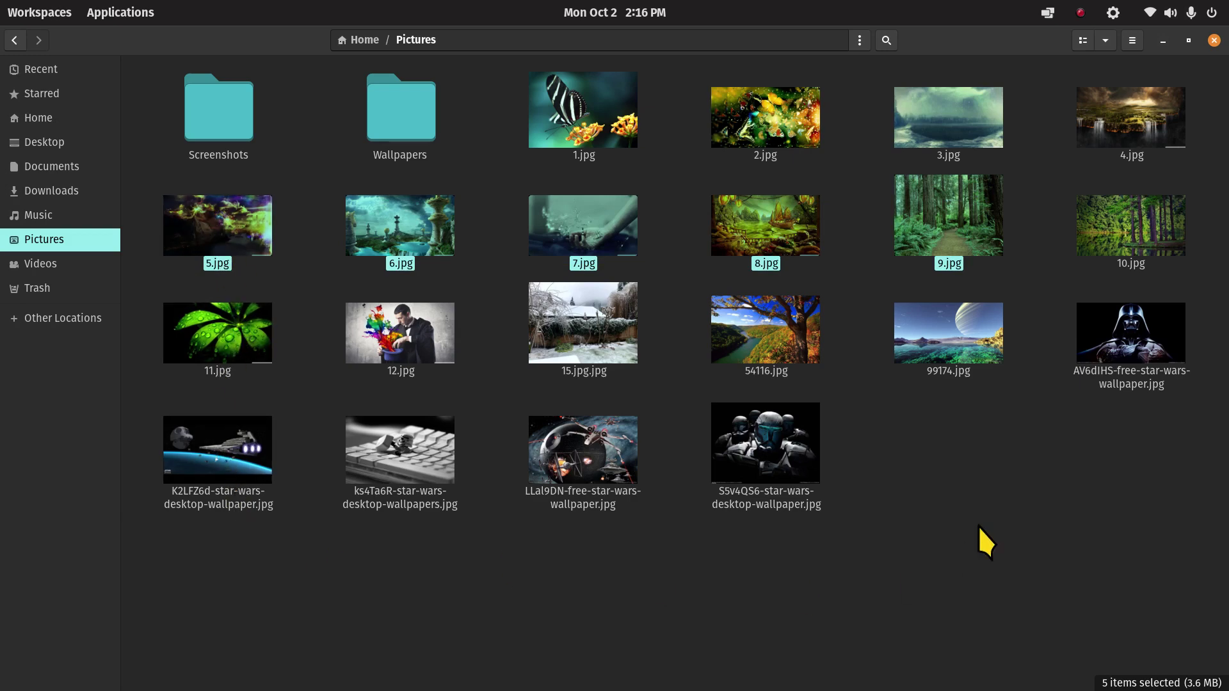
Add the last three Star Wars and keyboard images in the bottom row of Pictures to the selection, and clear the whole selection.
left_click_drag(909, 428, 292, 466)
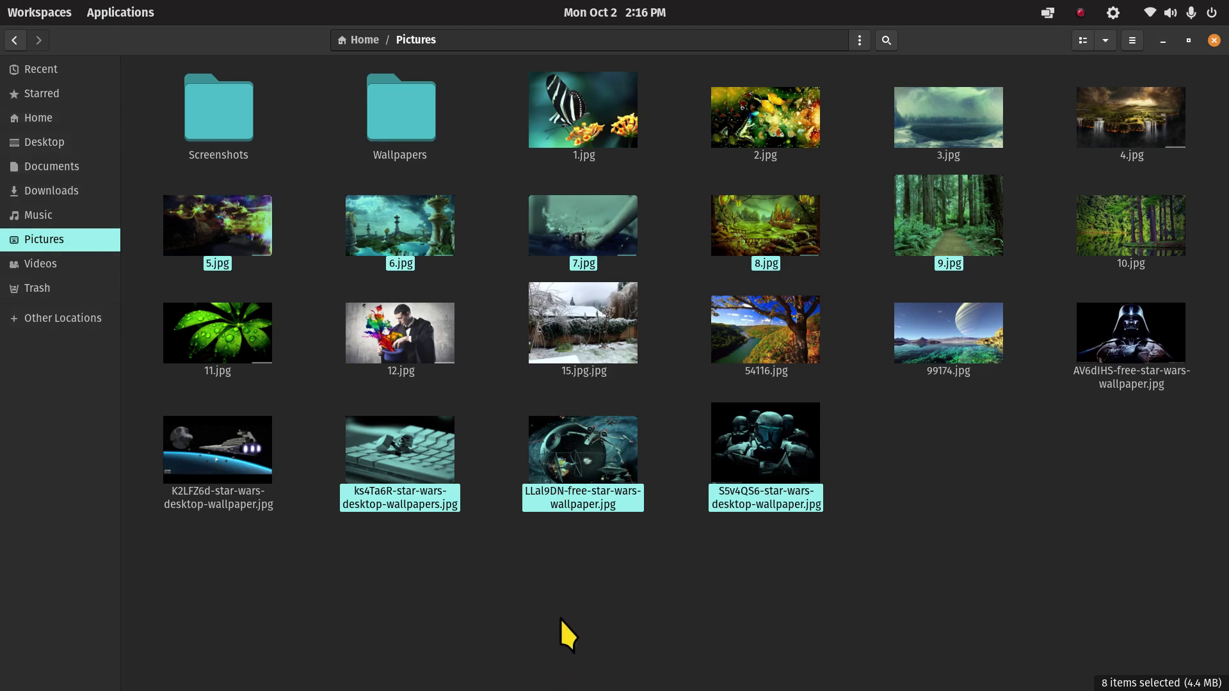
left_click(516, 556)
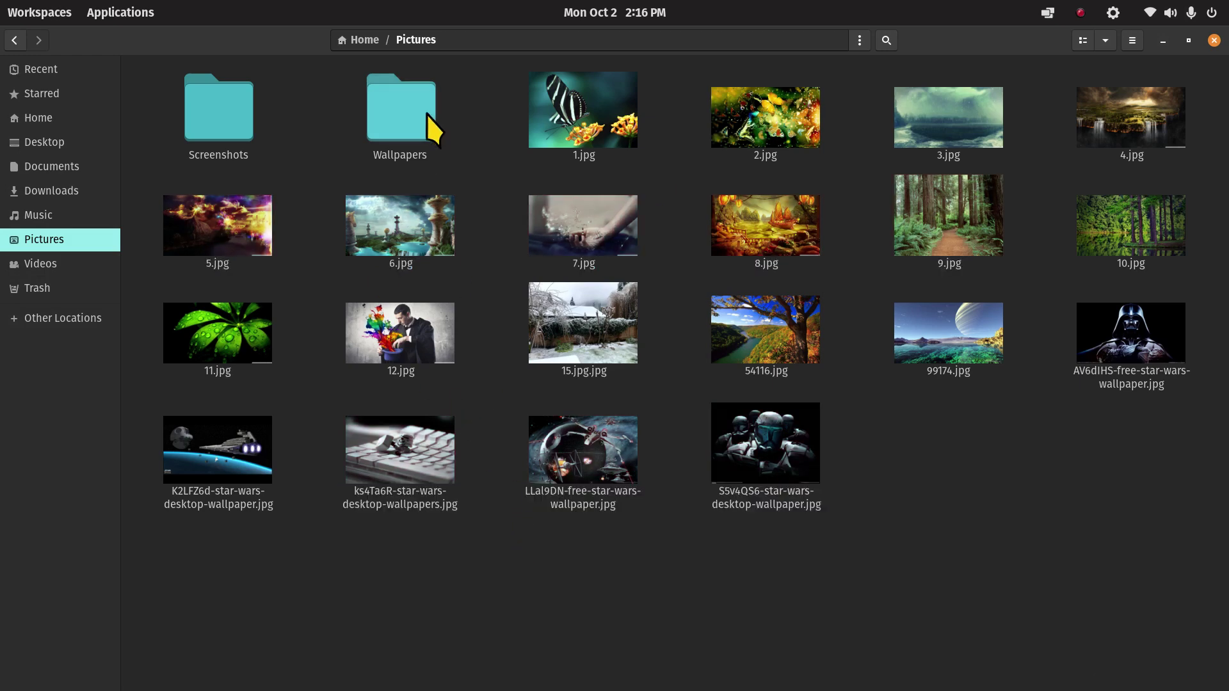
Select the Wallpapers folder together with 3.jpg, 5.jpg and the ks4Ta6R and LLal9DN images in Pictures, and clear the selection.
left_click(427, 114)
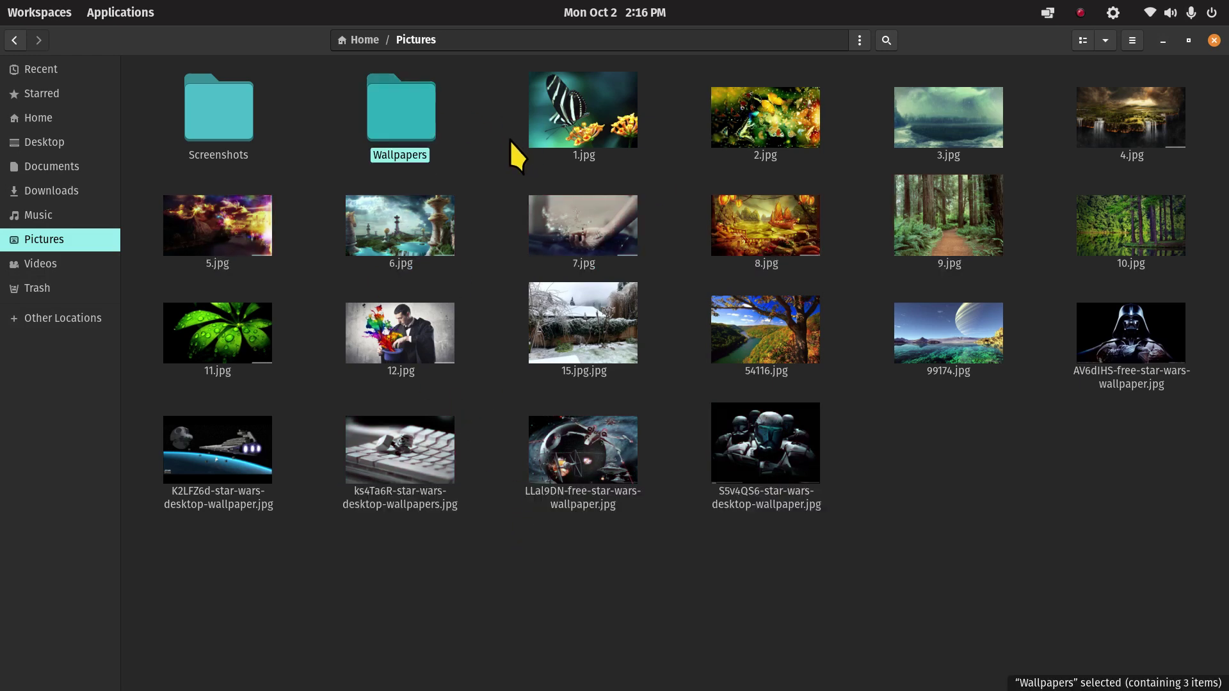
left_click(586, 477, "ctrl")
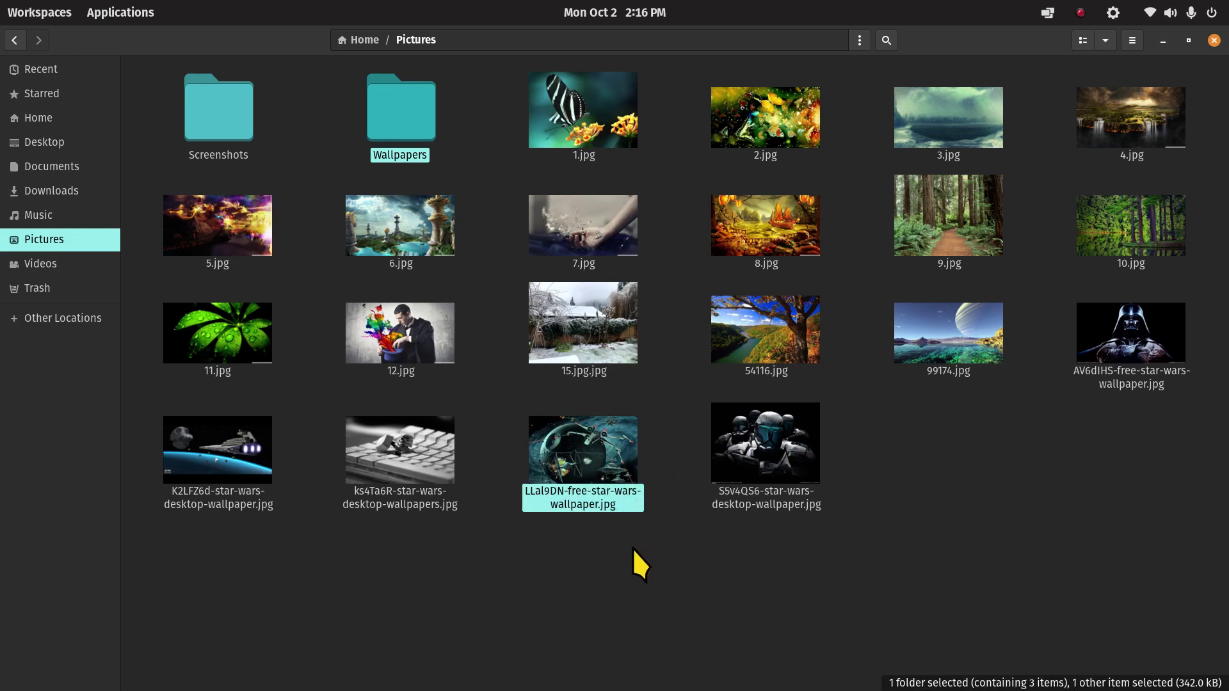
left_click(932, 110, "ctrl")
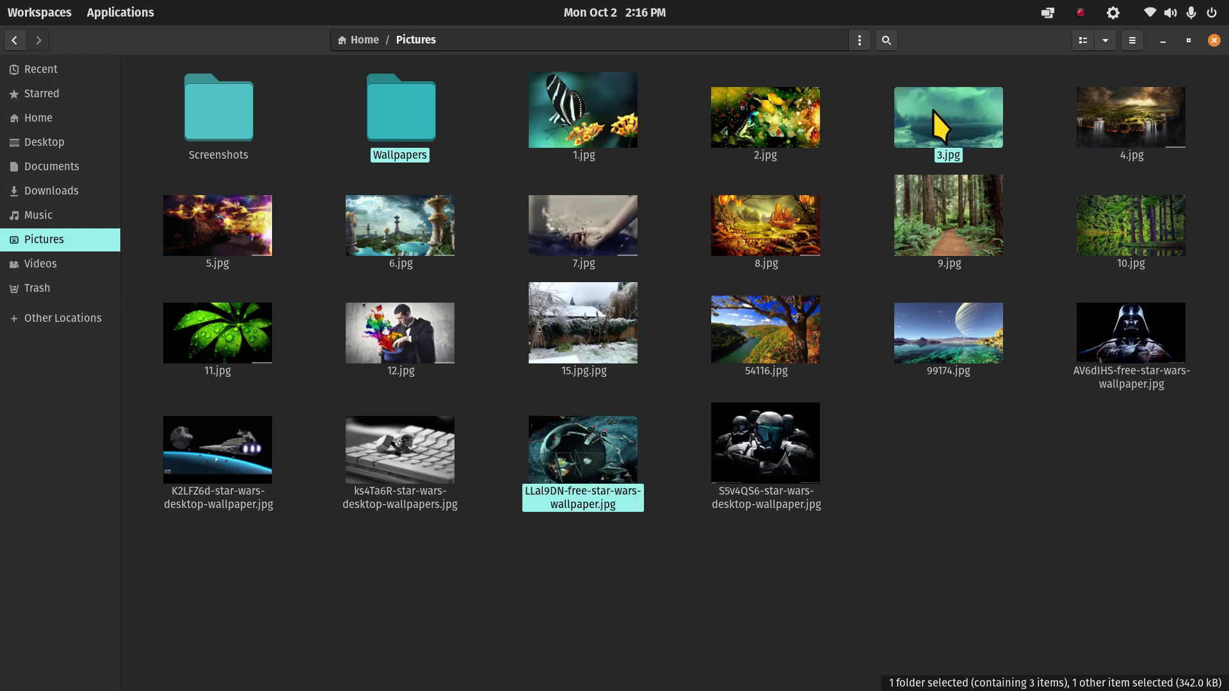
left_click(192, 232, "ctrl")
left_click(400, 445, "ctrl")
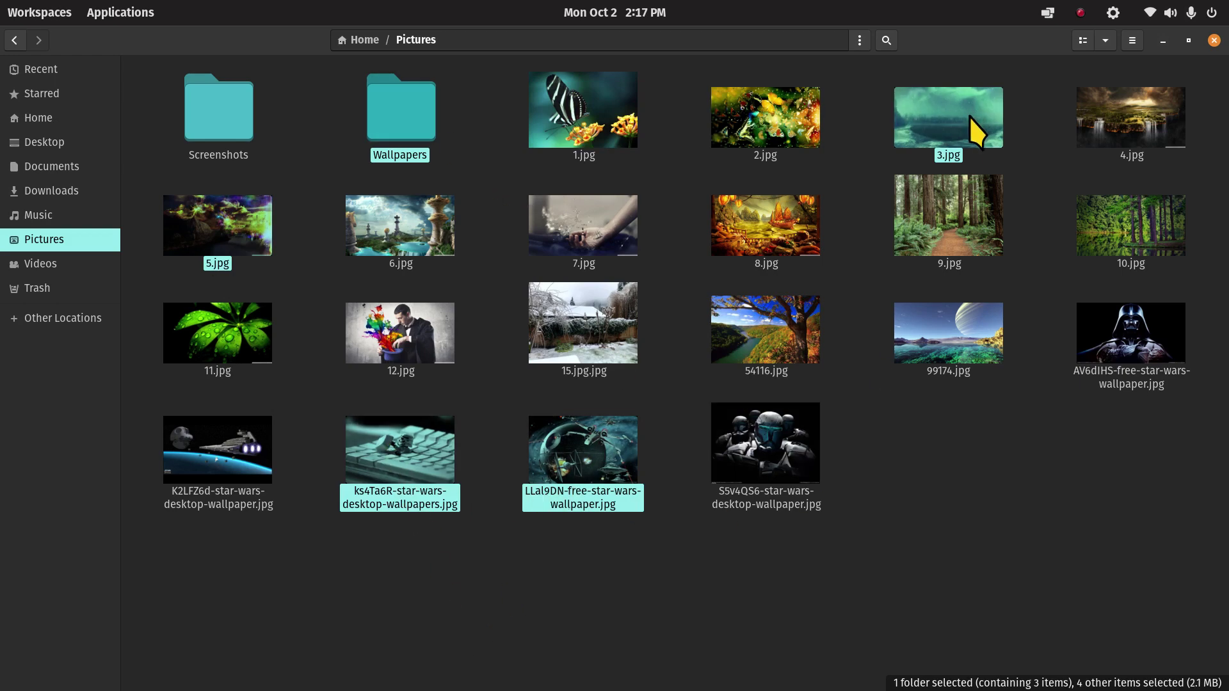
left_click(956, 536)
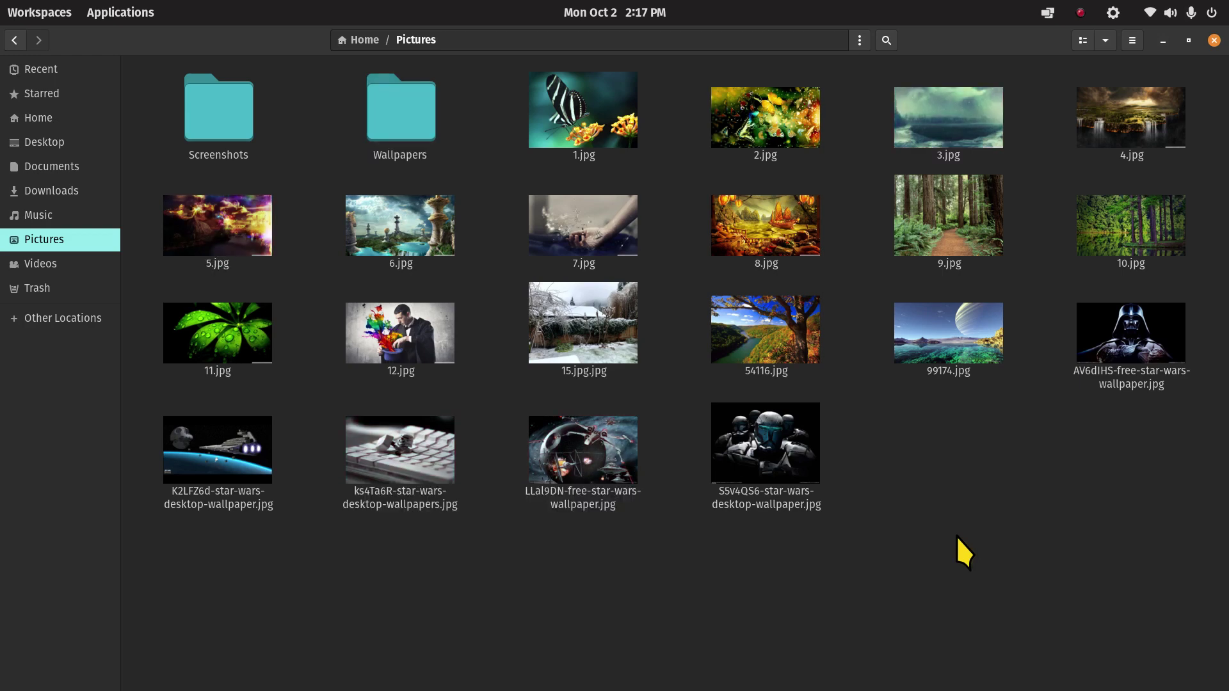
Go to the Home folder and open HL3170CDW Printer.pdf from the Documents folder.
left_click(26, 118)
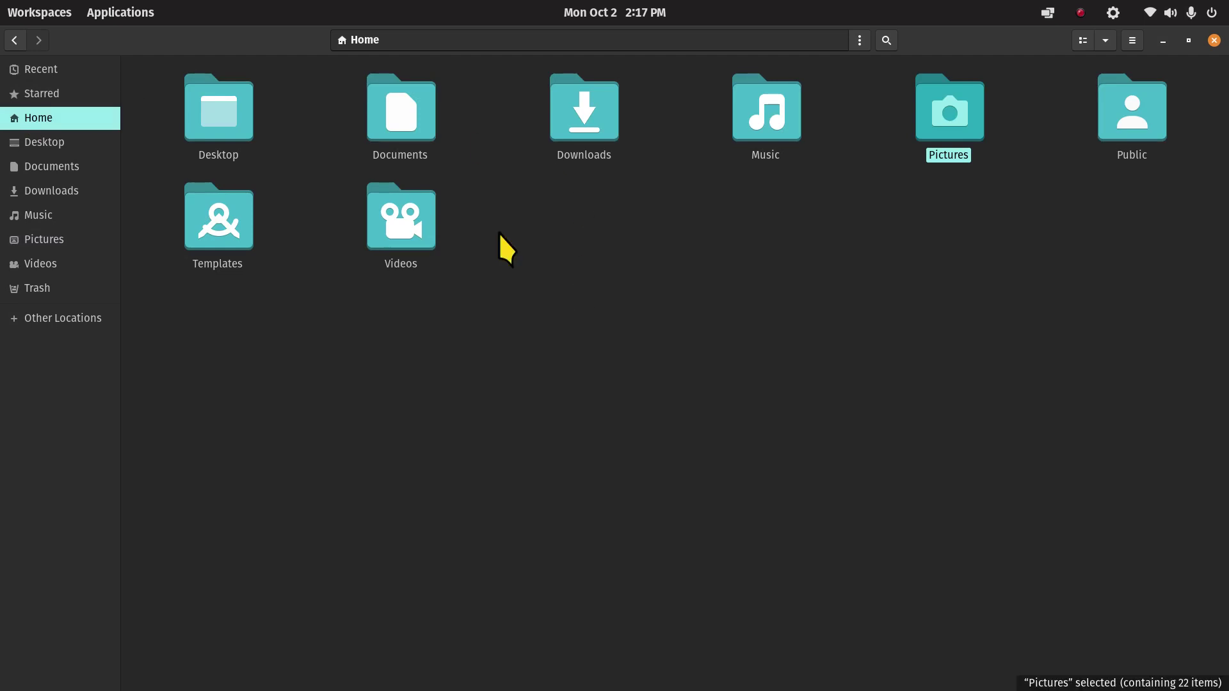
double_click(413, 105)
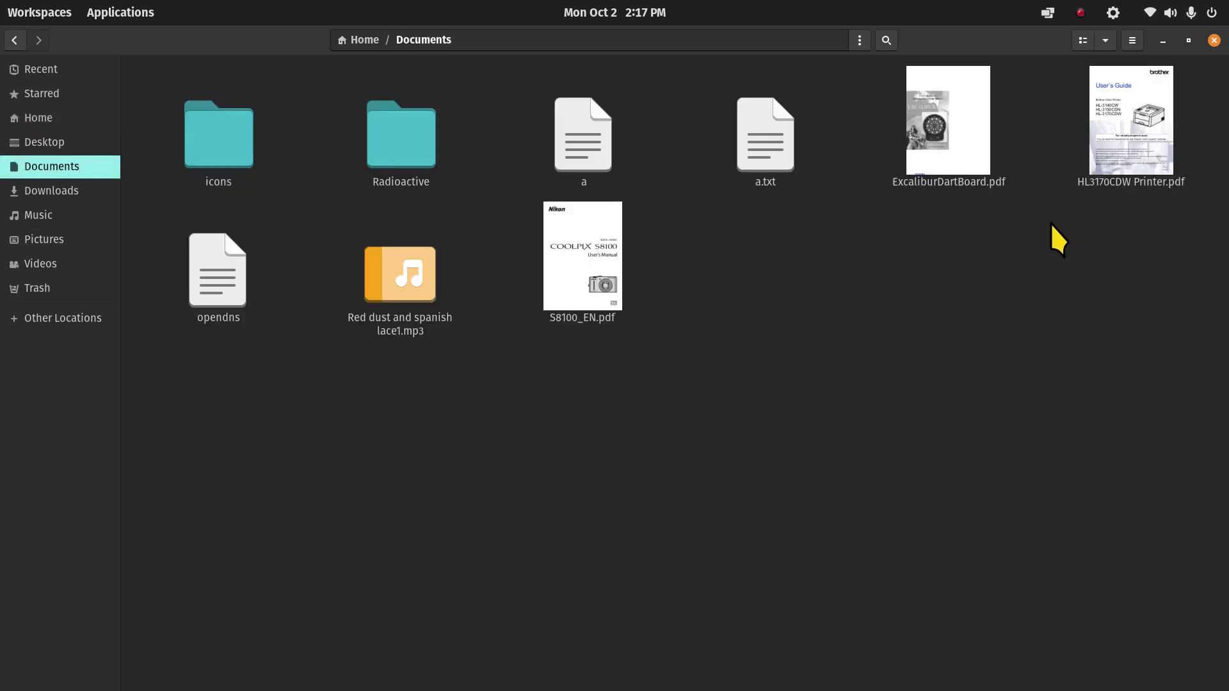
double_click(1126, 123)
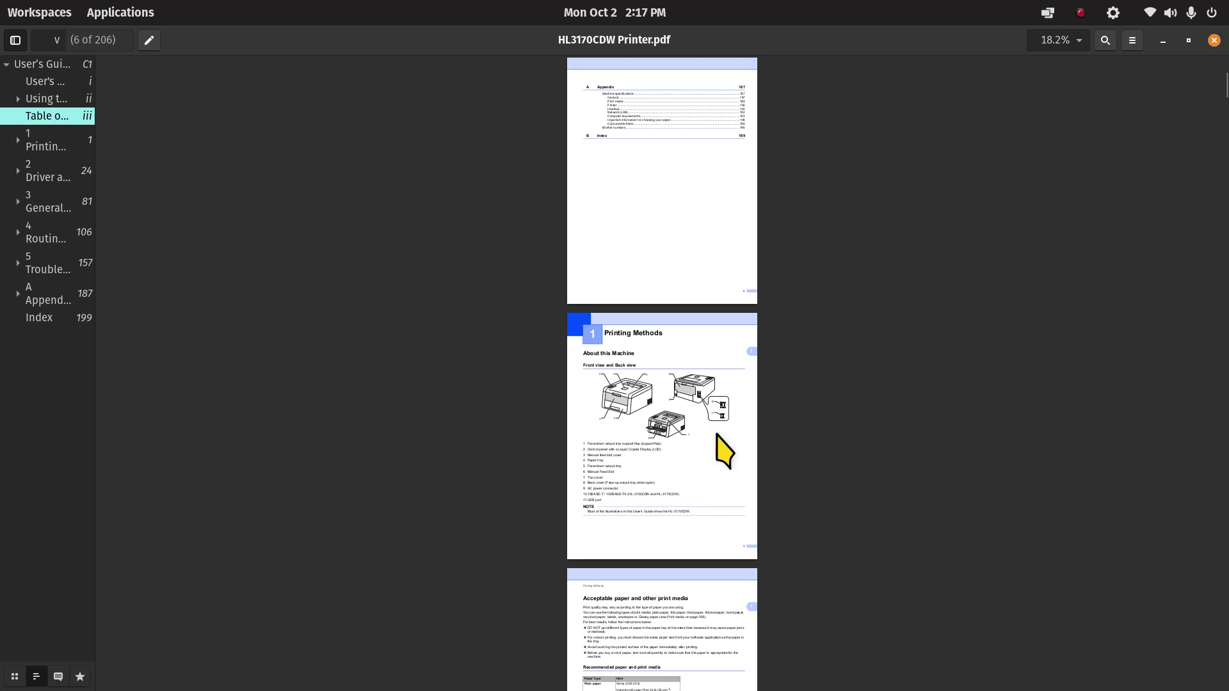
Examine the printer guide's Front view and Back view page at different zoom levels, and close the PDF.
scroll(717, 435, "up", 8)
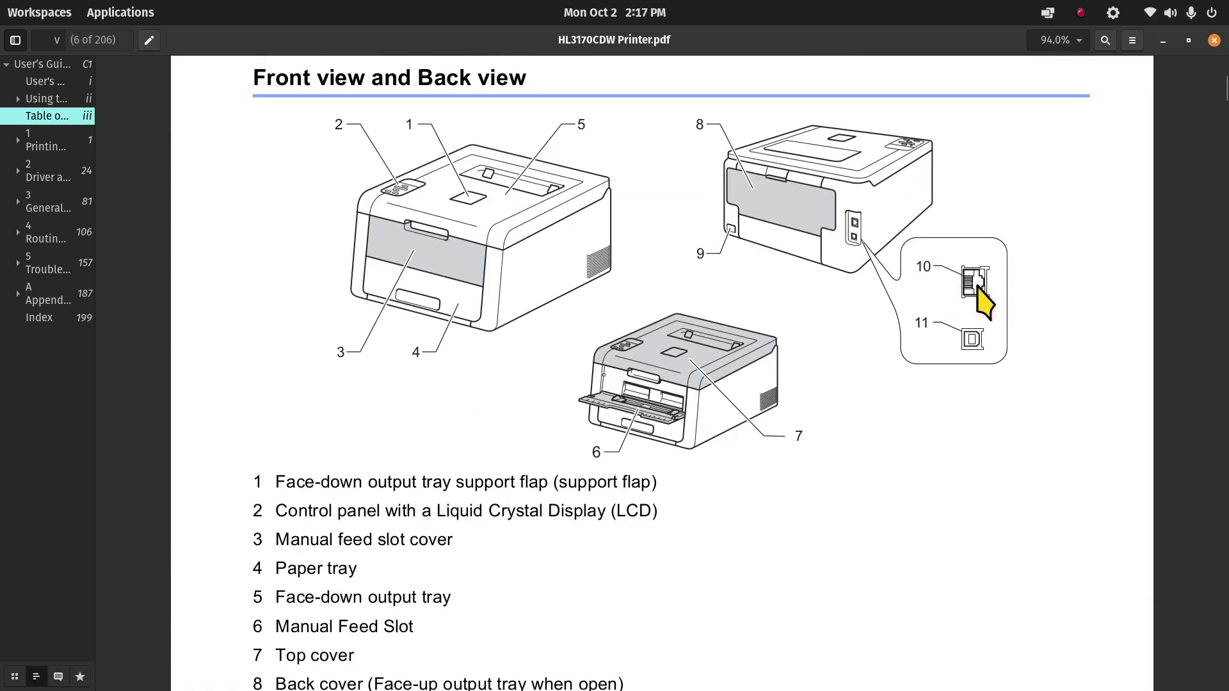
scroll(870, 337, "down", 4)
scroll(873, 340, "up", 3)
scroll(874, 341, "up", 2)
scroll(876, 342, "down", 1)
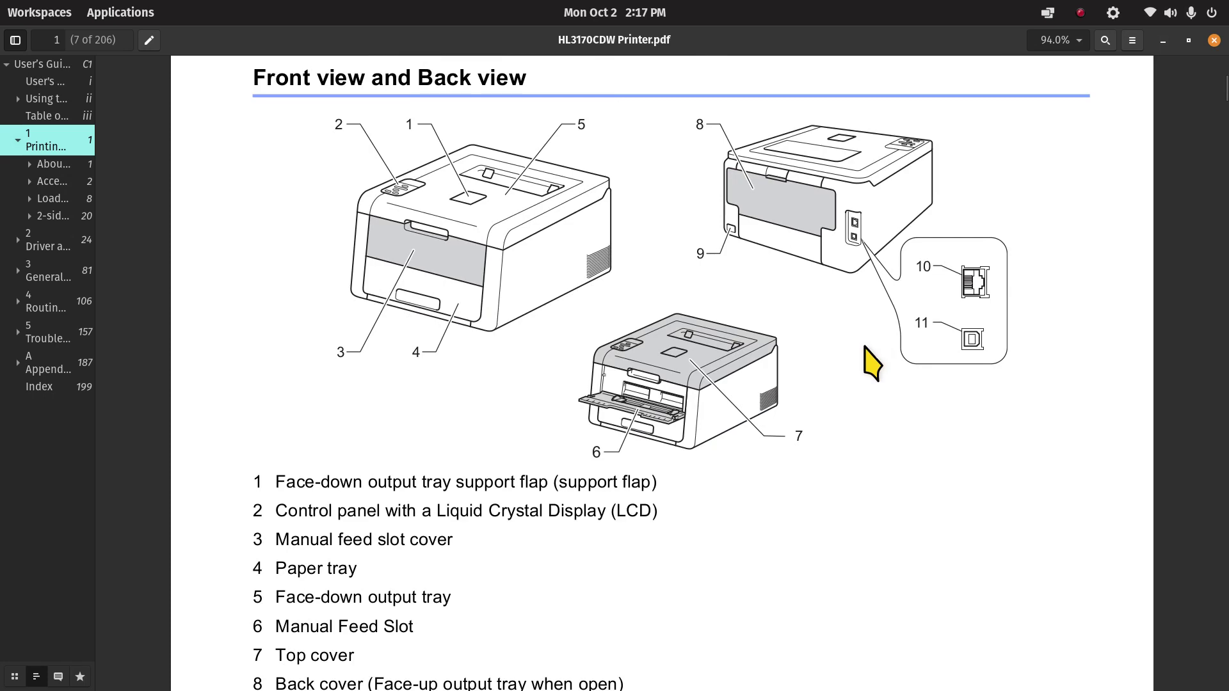
scroll(865, 343, "down", 15, "ctrl")
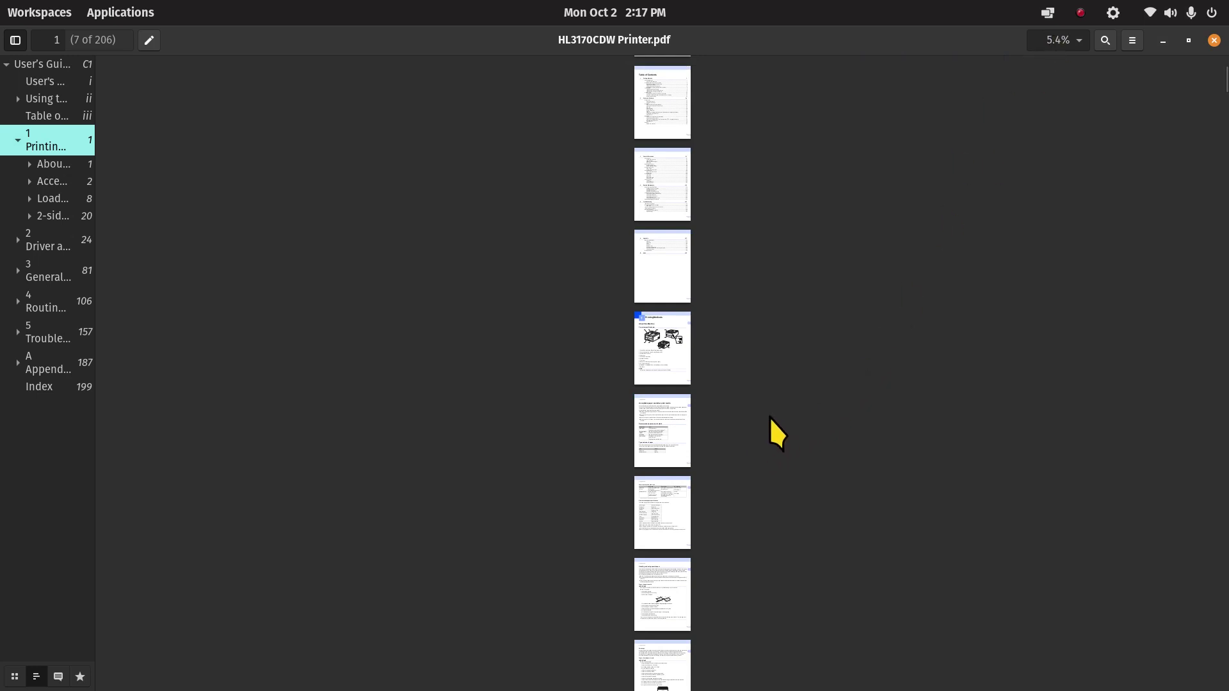
scroll(771, 421, "up", 8, "ctrl")
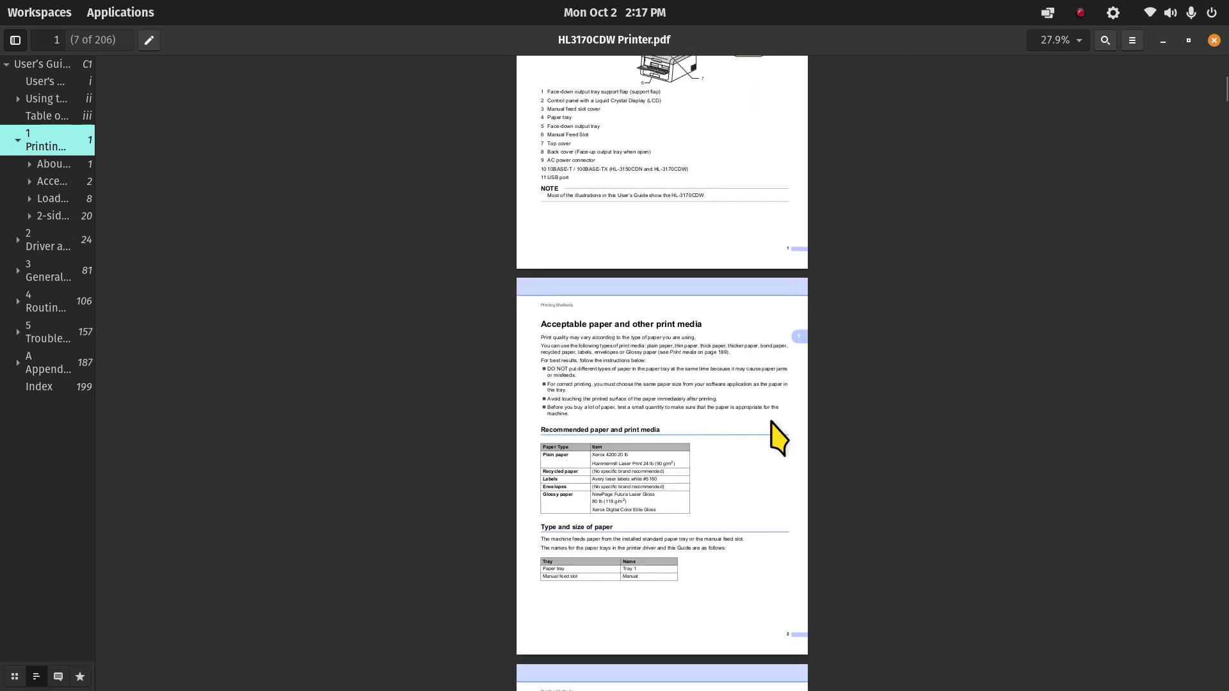
scroll(759, 101, "up", 4, "ctrl")
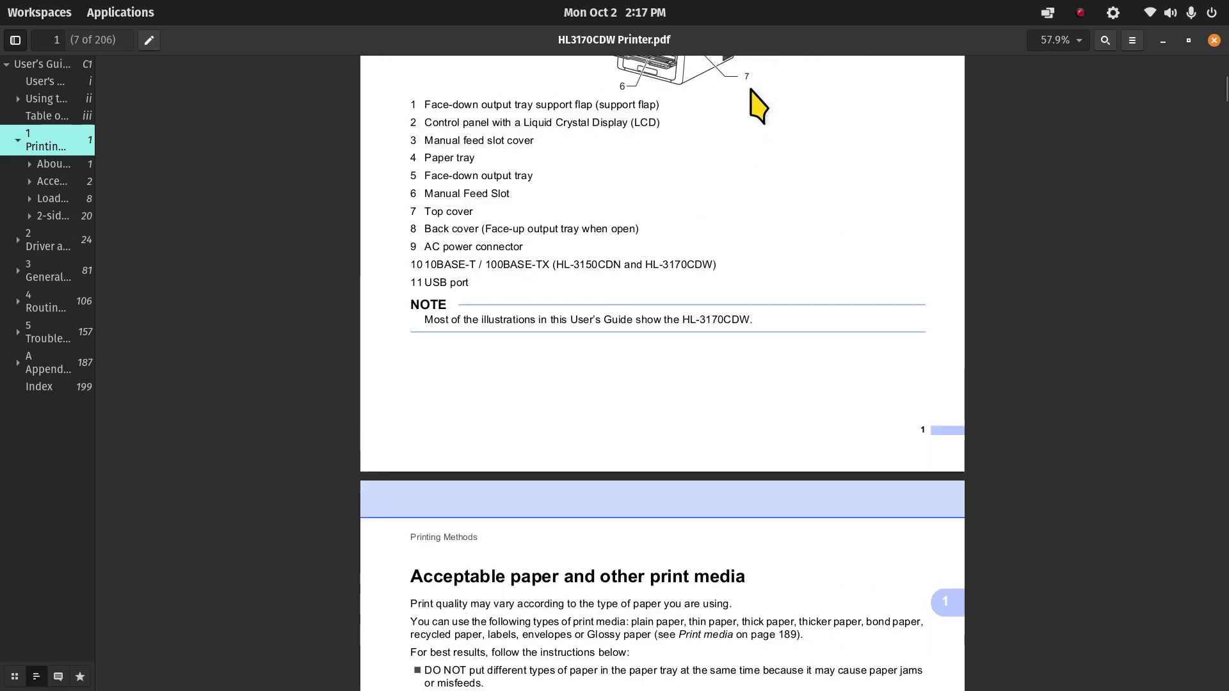
scroll(749, 106, "up", 7, "ctrl")
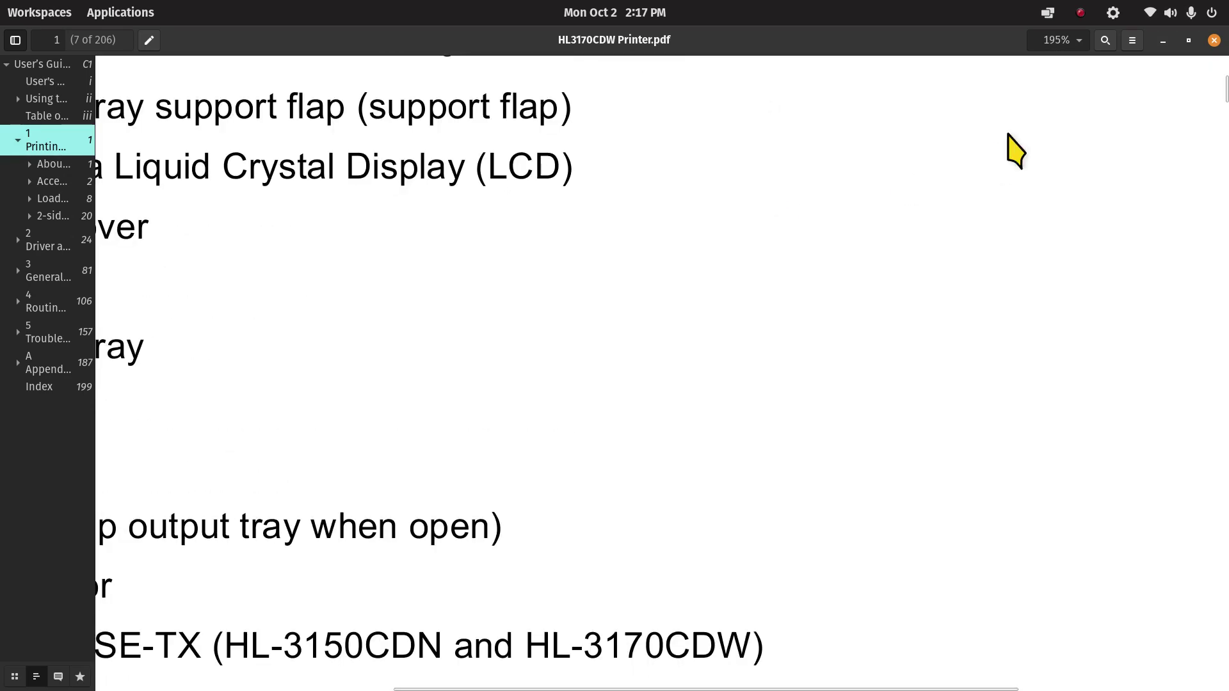
scroll(743, 237, "down", 10, "ctrl")
scroll(731, 243, "up", 3, "ctrl")
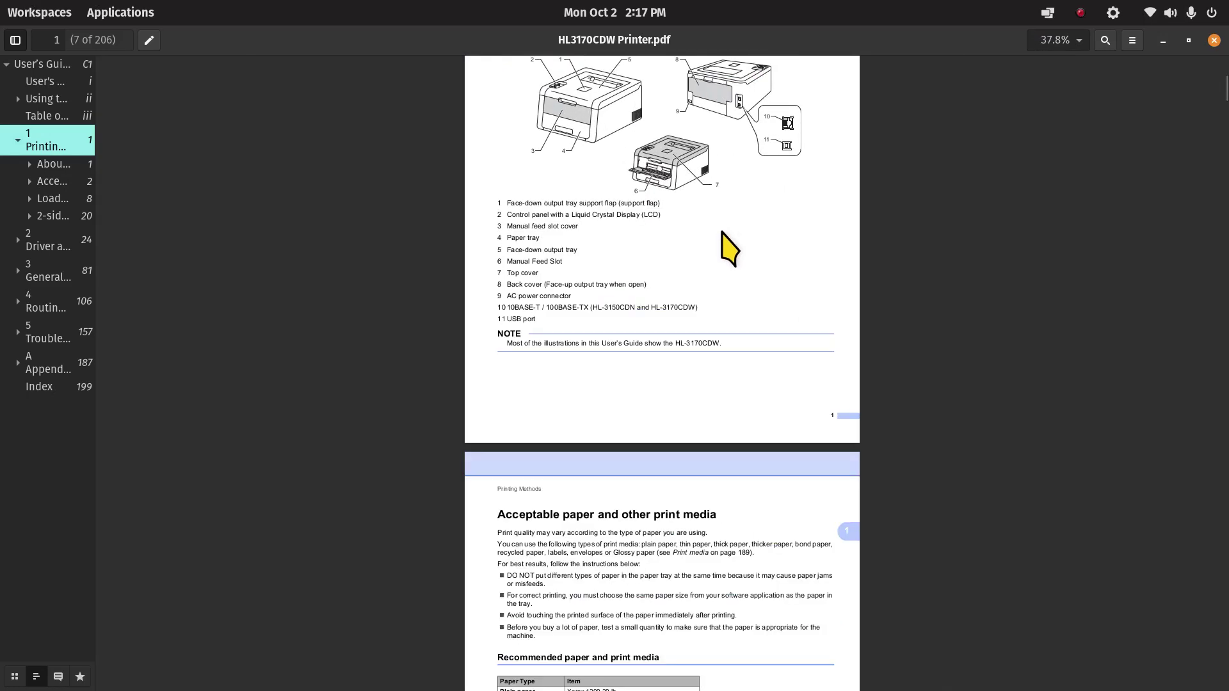
scroll(742, 243, "up", 5)
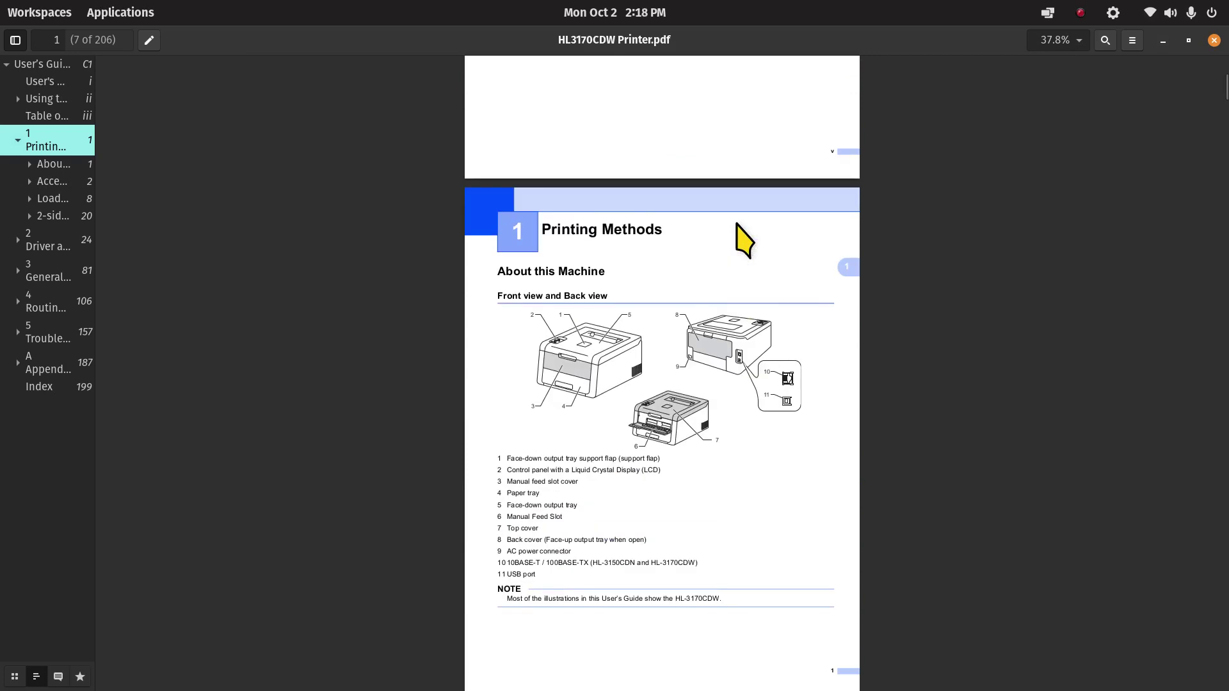
left_click(1214, 41)
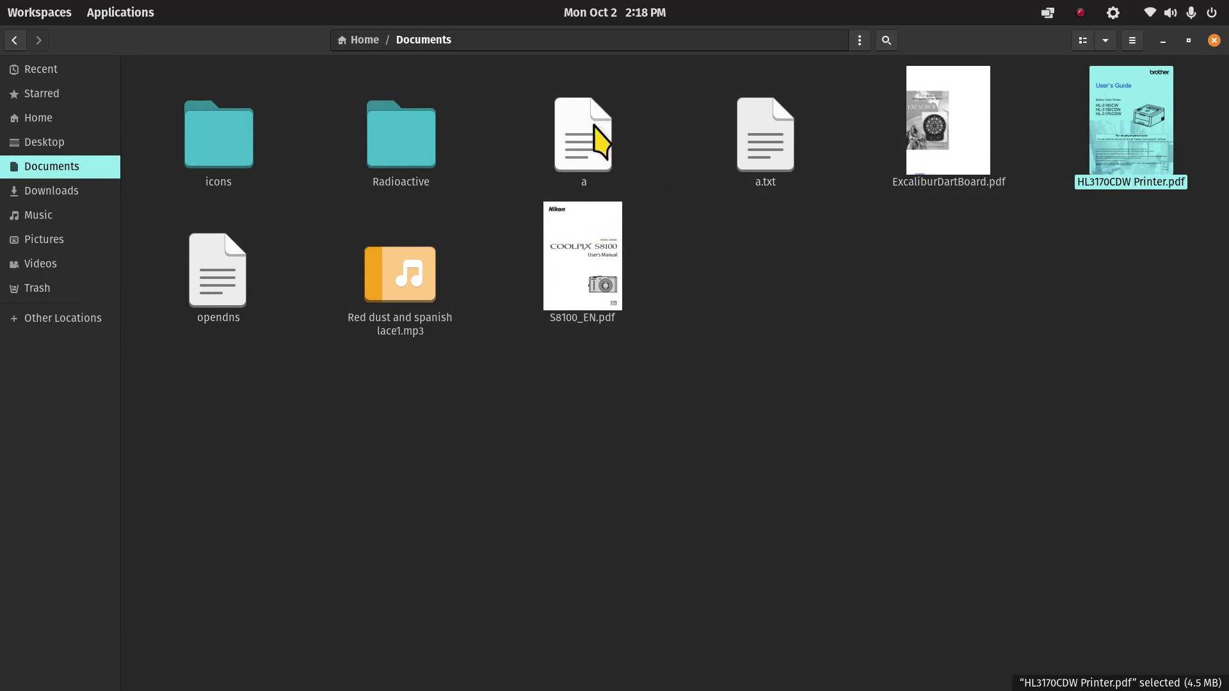
Open the text file "a" in the Documents folder with Kate instead of its default application.
left_click(586, 138)
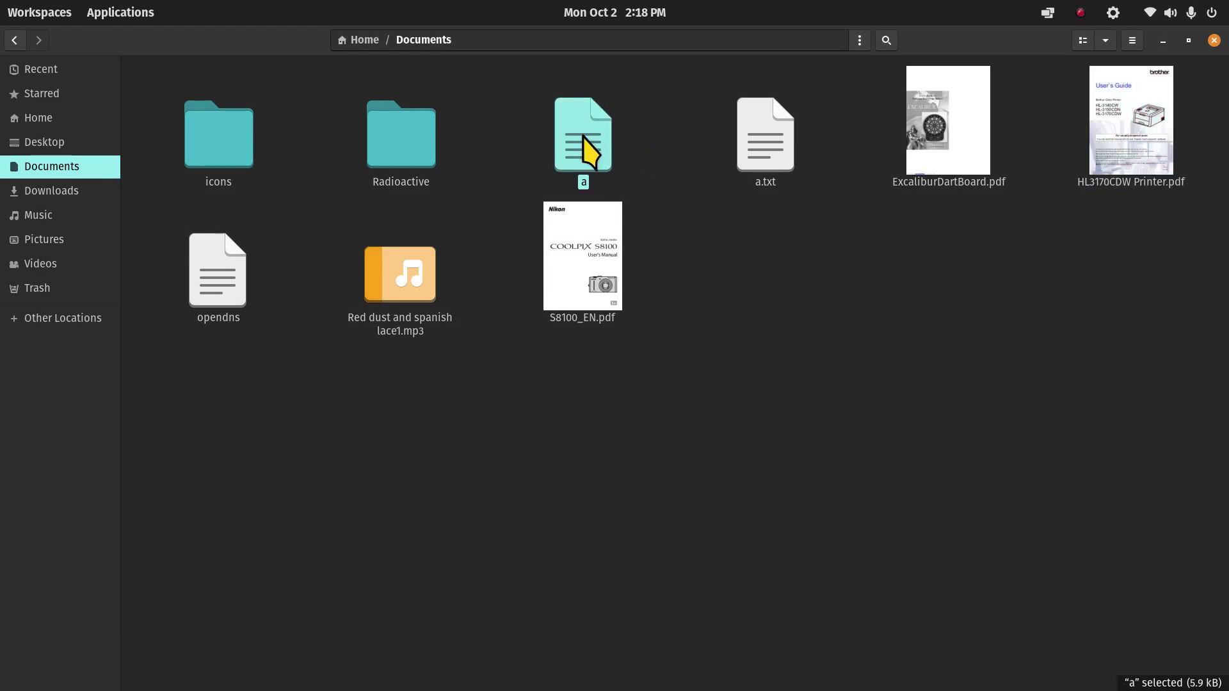
right_click(580, 138)
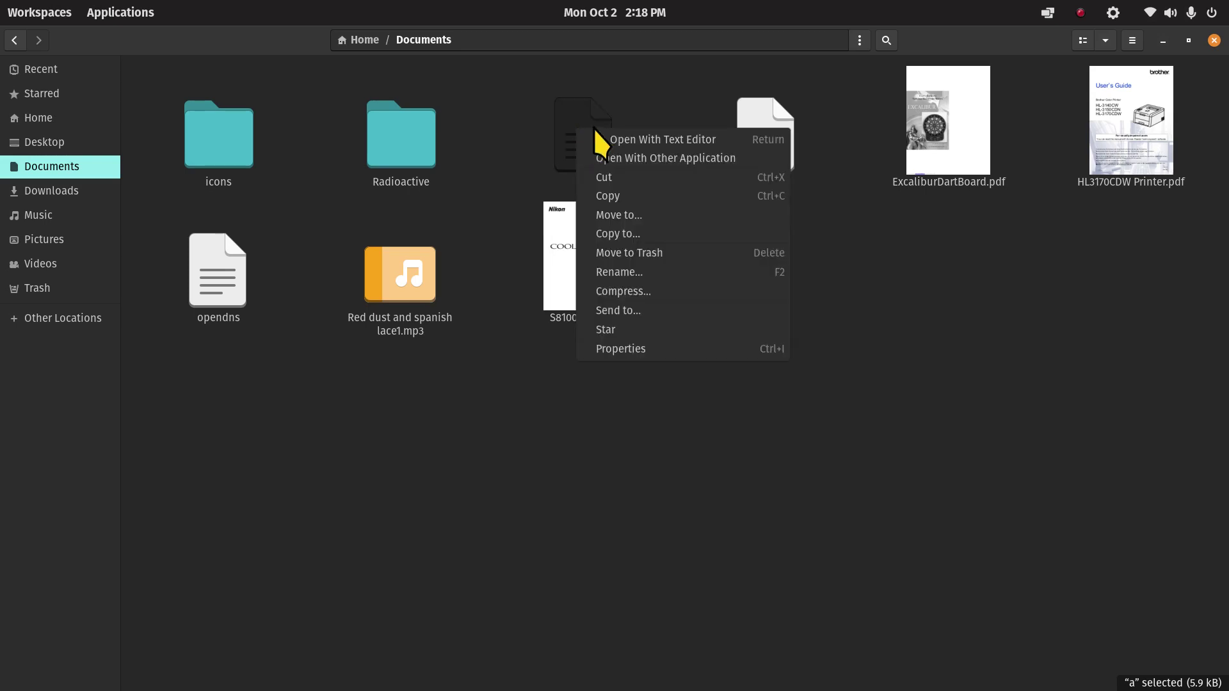
left_click(670, 158)
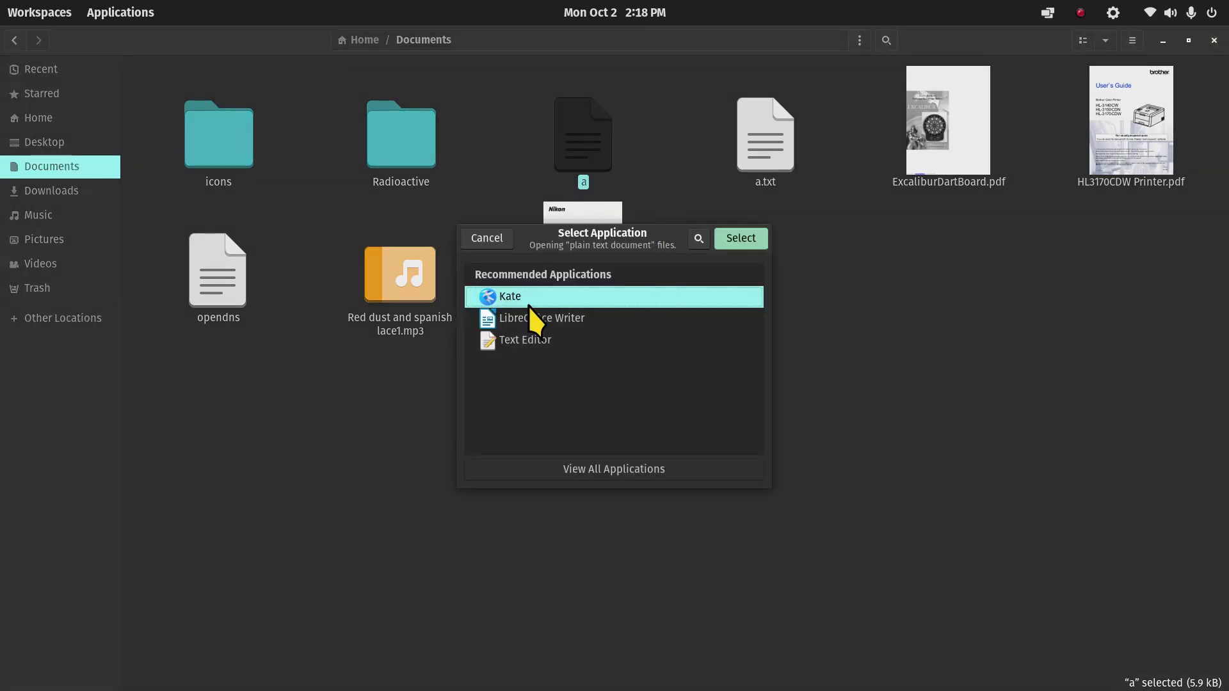
mouse_move(595, 672)
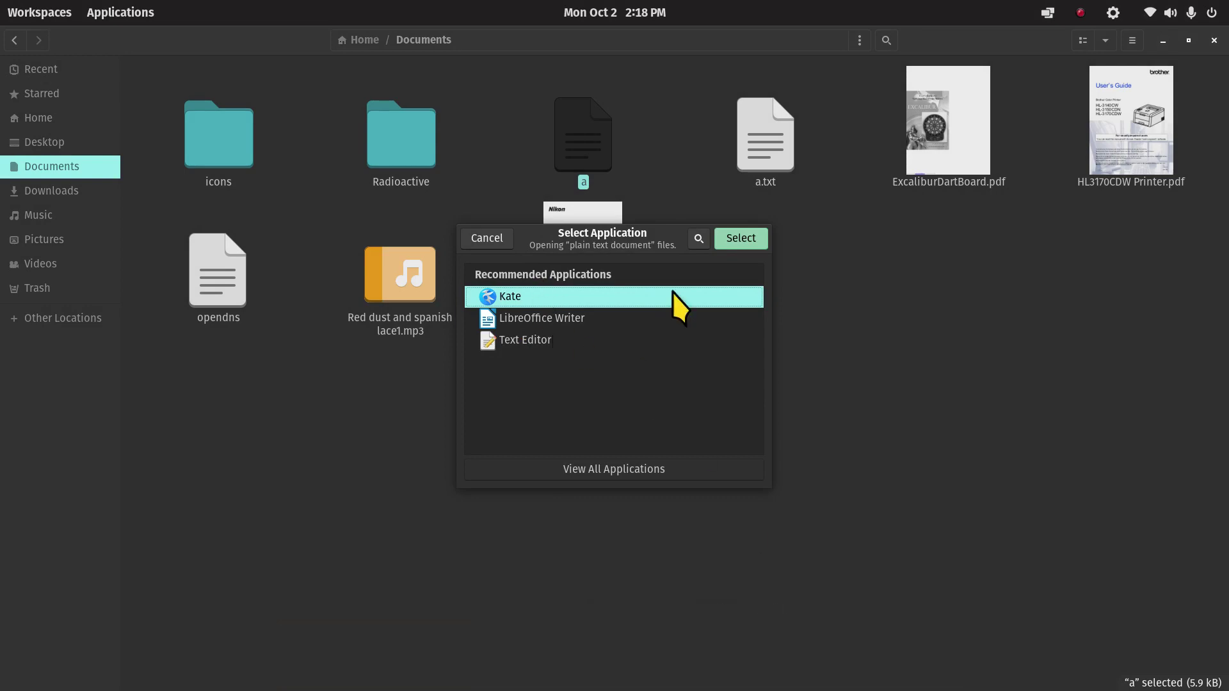
left_click(734, 246)
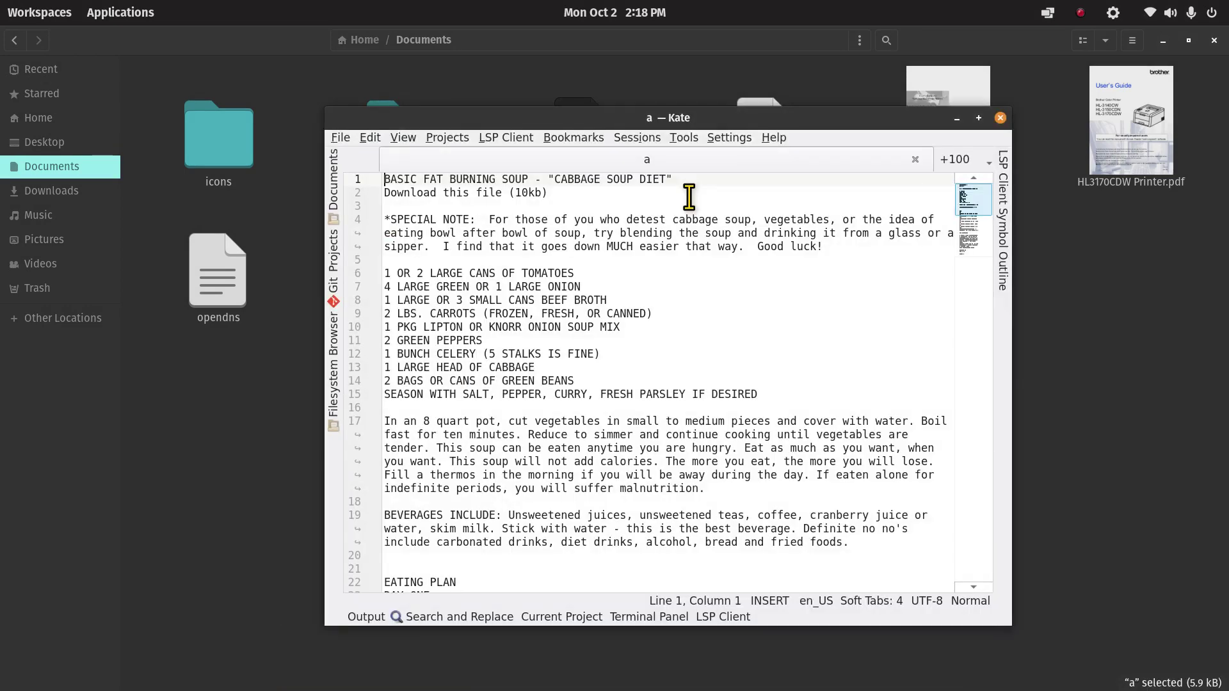
View Kate's version and licence information, and close the About Kate window.
left_click(774, 138)
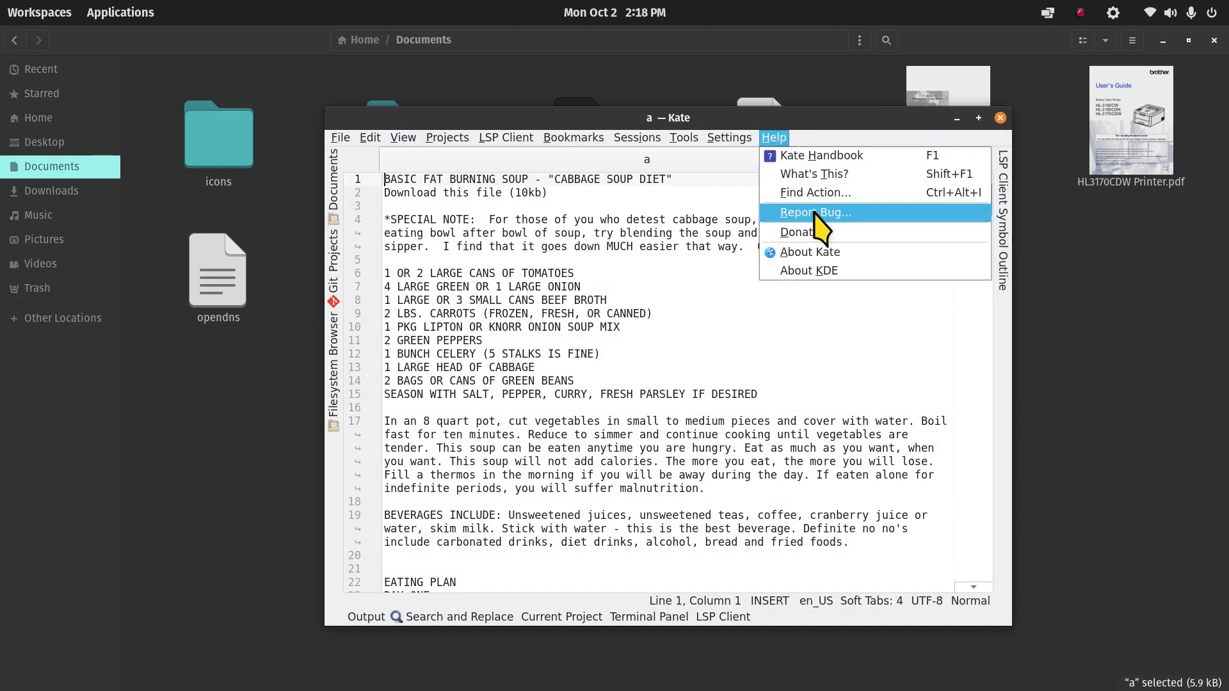
left_click(842, 252)
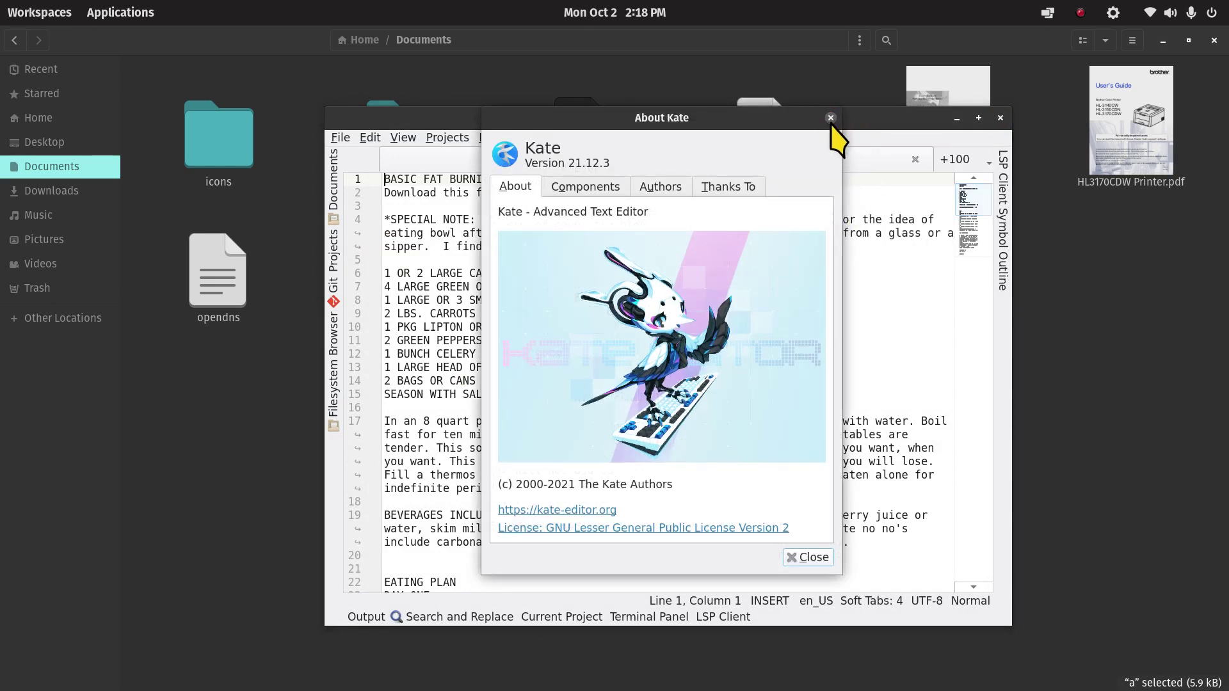
left_click(829, 113)
Move the Kate window aside and vary the text zoom between 10% and 300%, ending at 160%.
left_click_drag(736, 119, 569, 89)
scroll(608, 300, "up", 6)
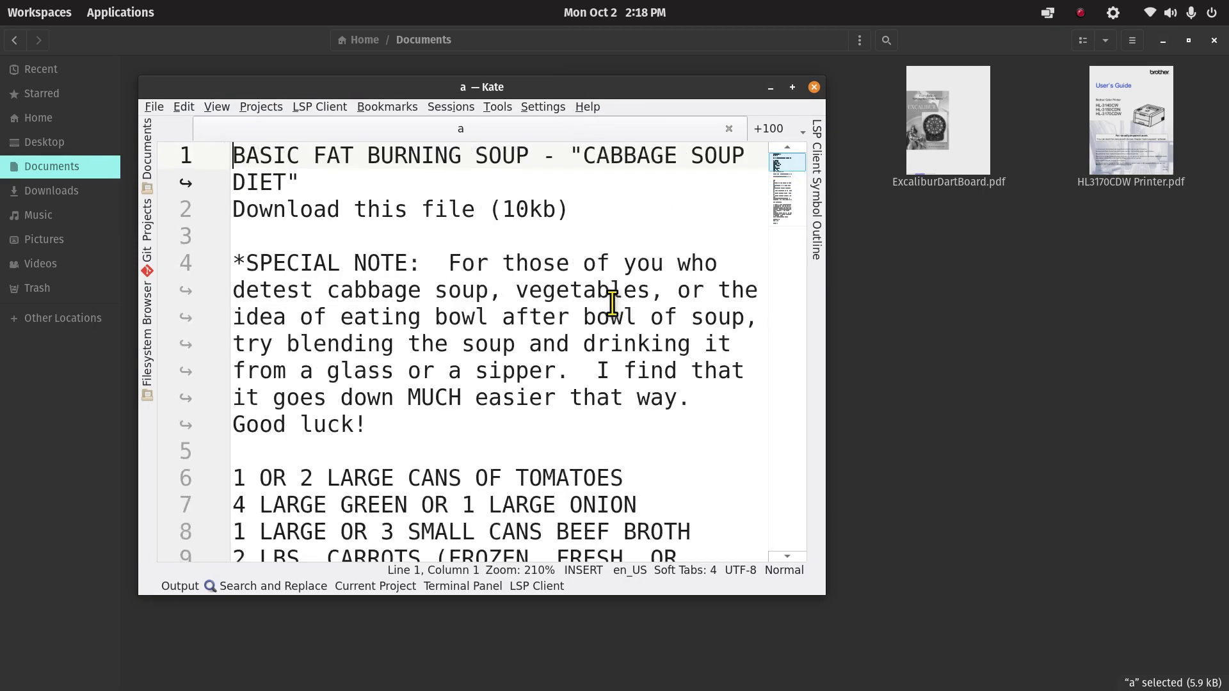
scroll(613, 302, "up", 1)
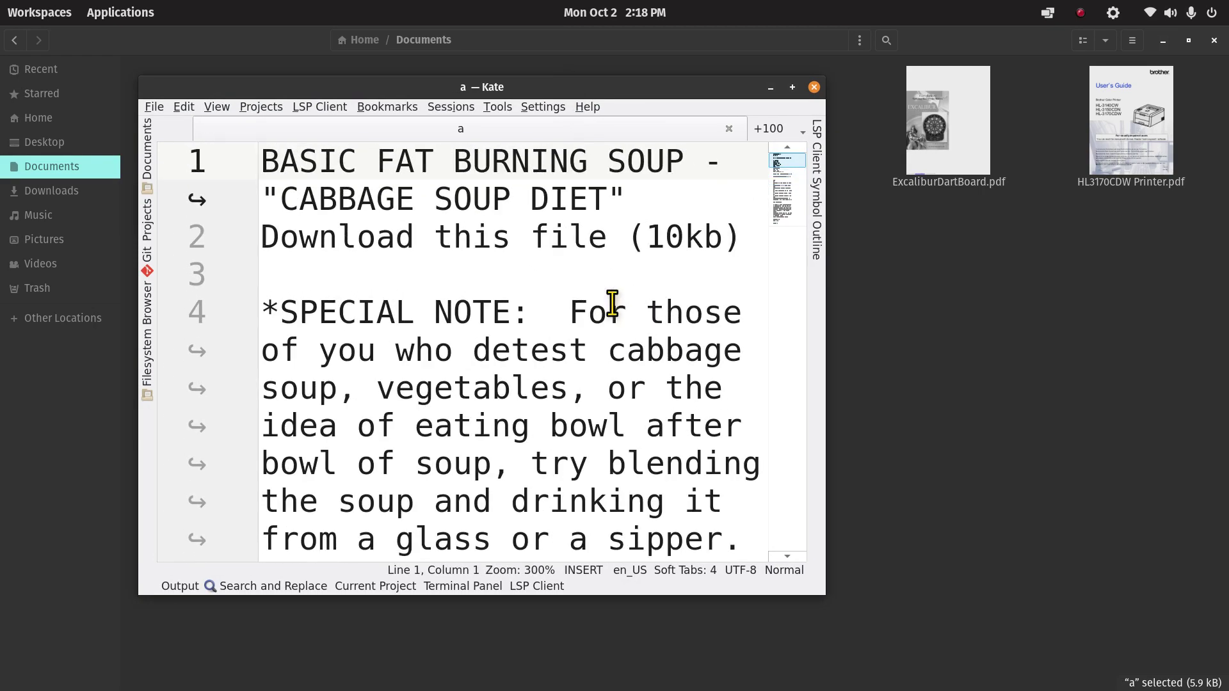
scroll(539, 265, "down", 10)
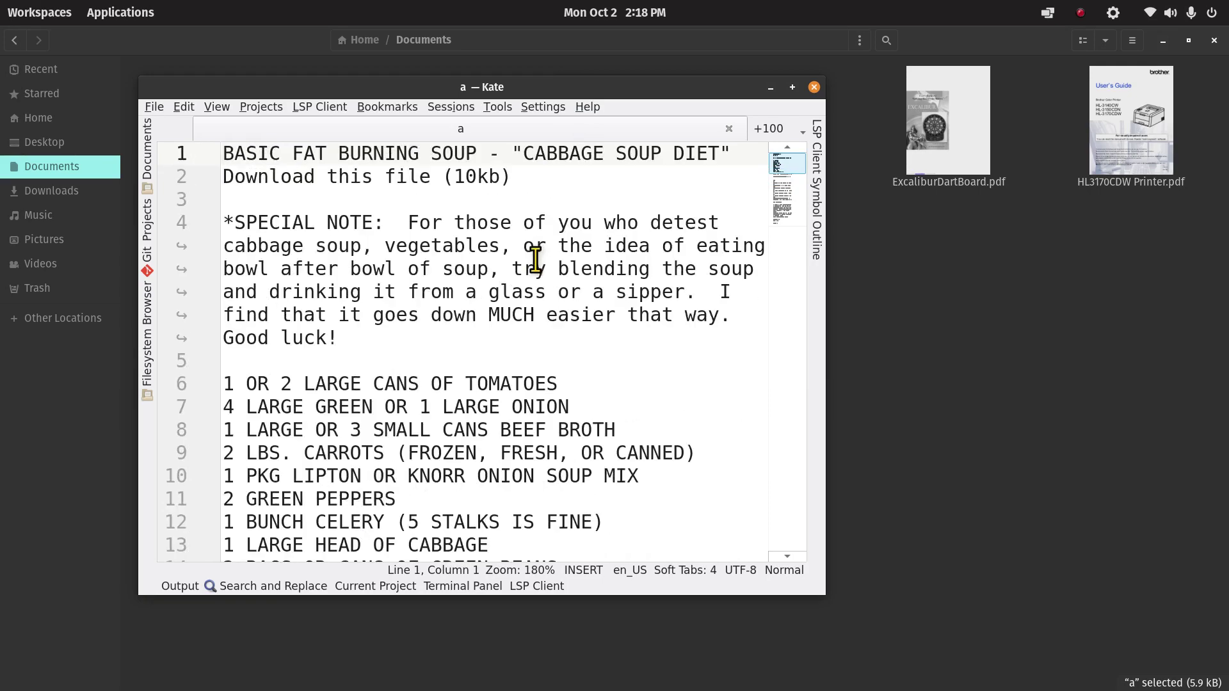
scroll(539, 264, "down", 5)
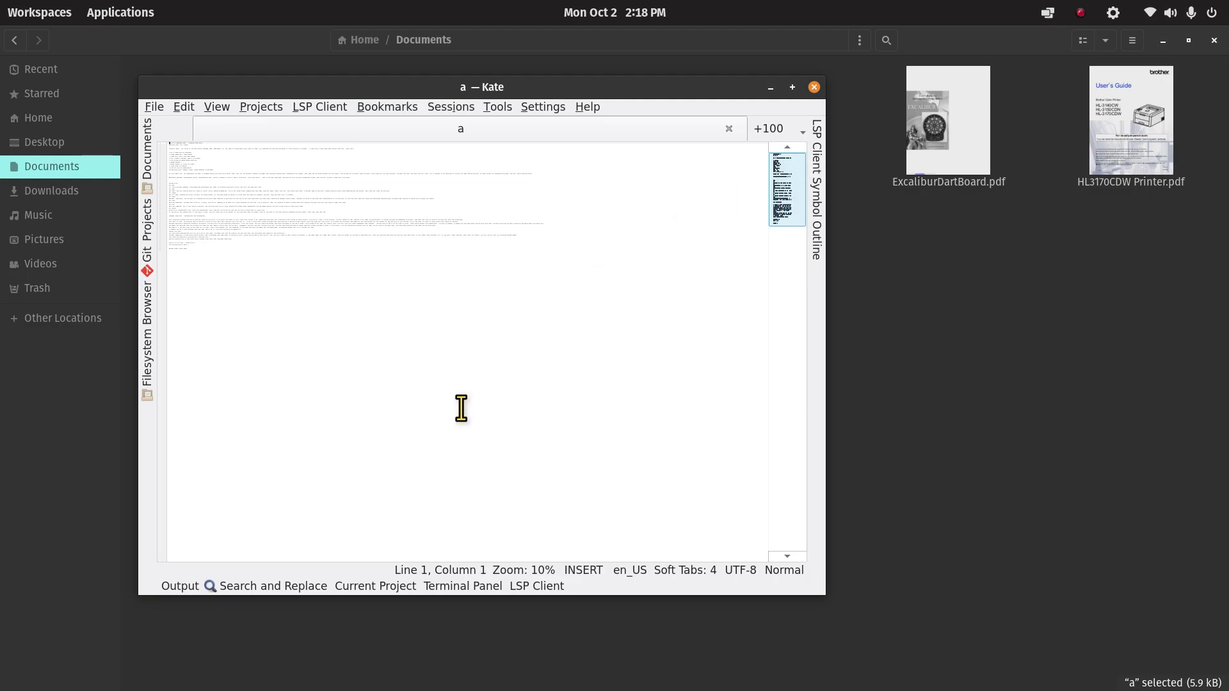
scroll(461, 408, "up", 10)
scroll(462, 385, "down", 1)
scroll(462, 387, "down", 3)
scroll(462, 387, "up", 1)
scroll(462, 386, "down", 3)
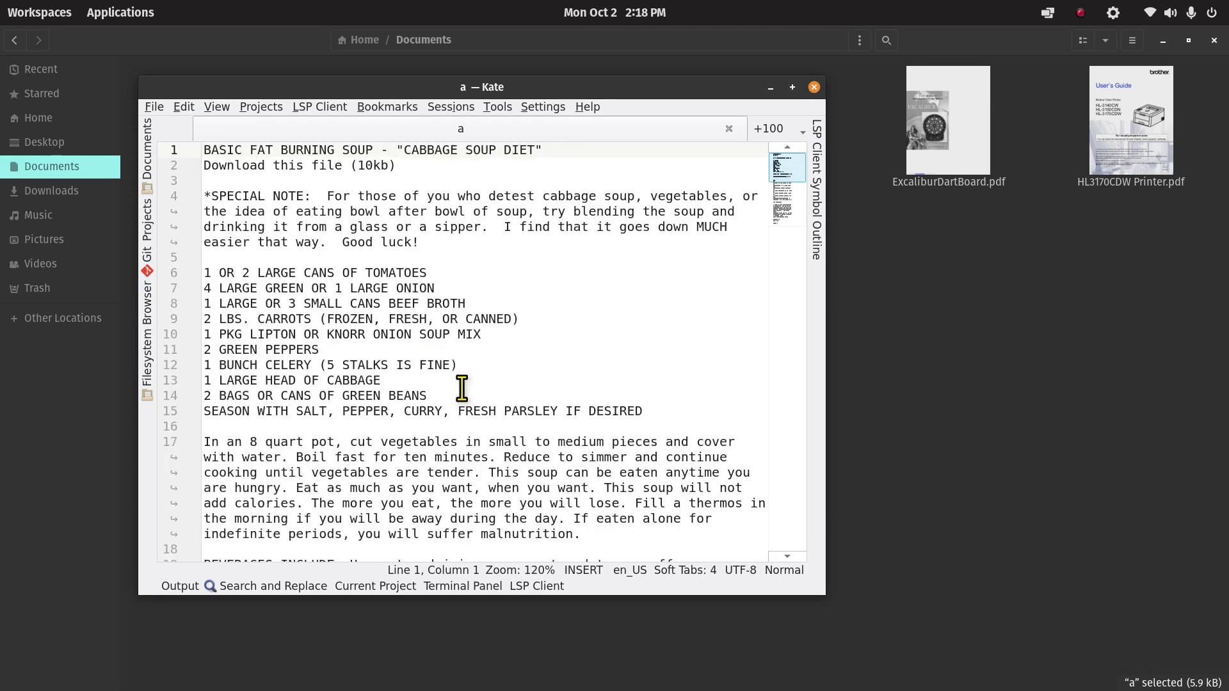
scroll(461, 387, "down", 1)
scroll(459, 379, "down", 1)
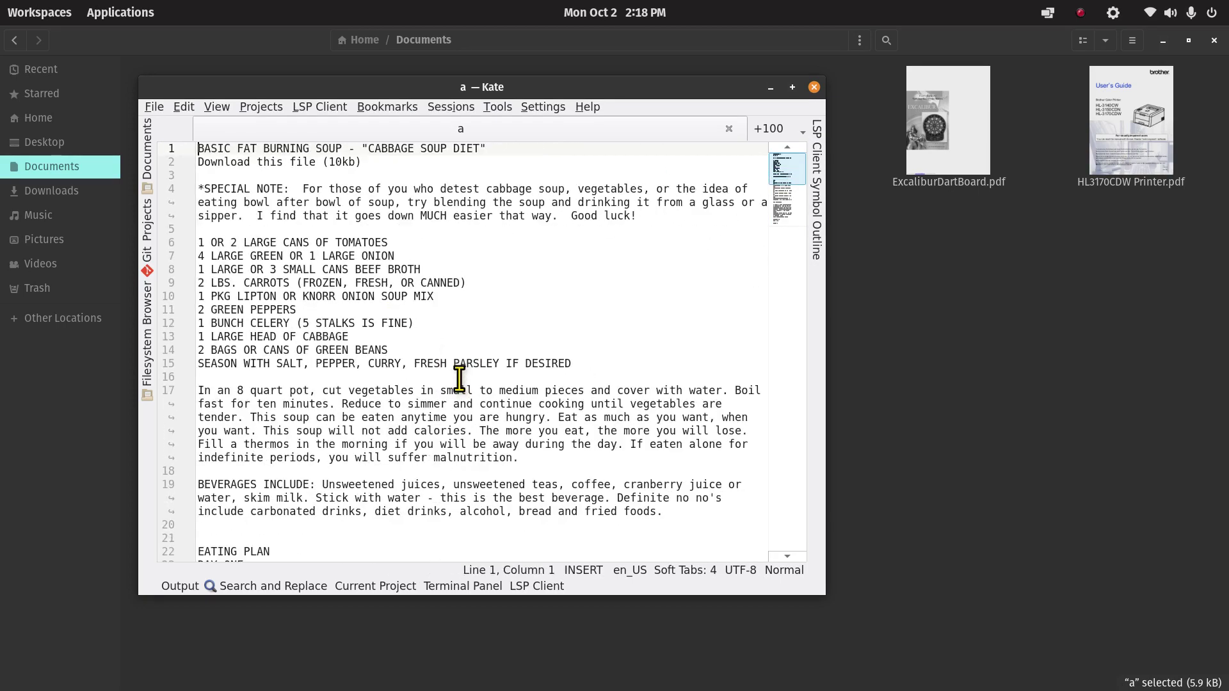
scroll(459, 379, "up", 6)
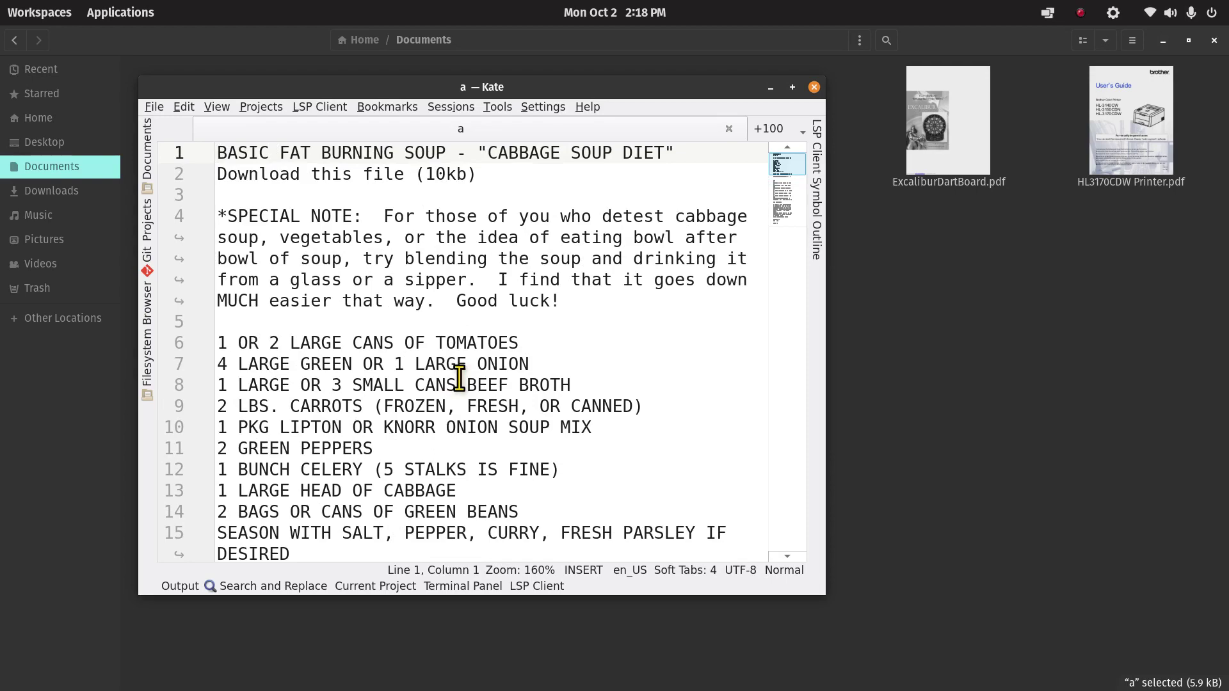
Maximize the Kate window and restore it to a floating window.
left_click_drag(596, 87, 600, 55)
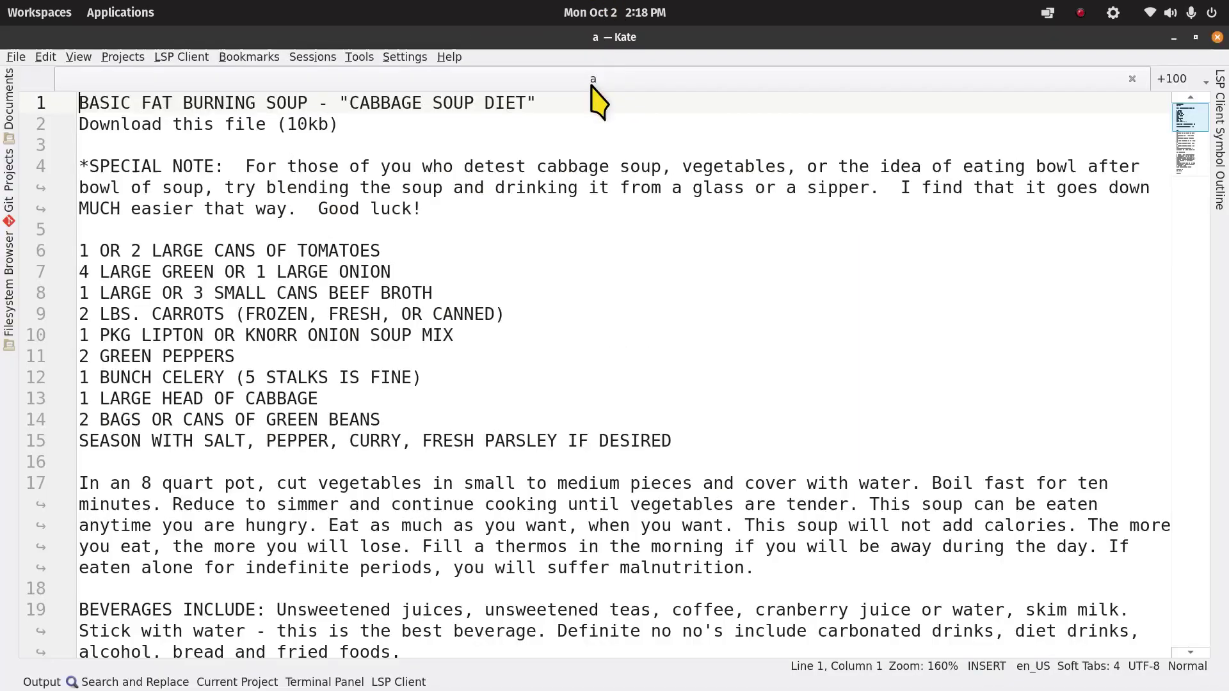
double_click(766, 51)
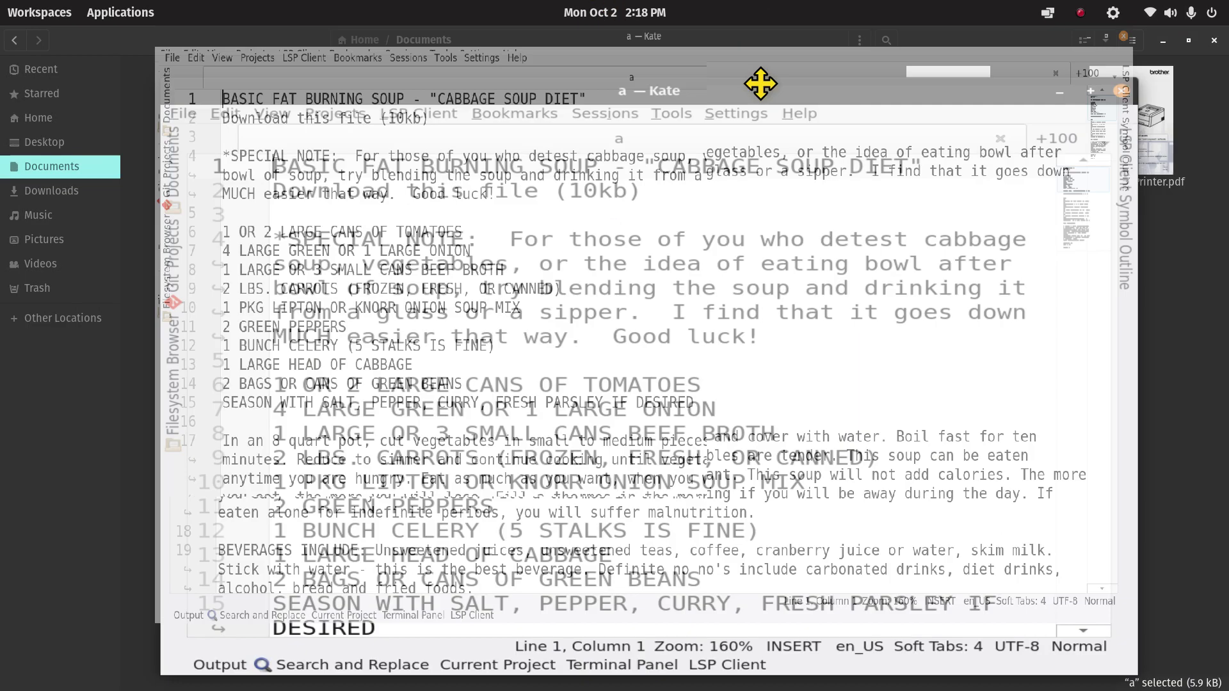
Maximize and restore the Kate window, and maximize it again by moving it against the screen's upper edge.
double_click(771, 105)
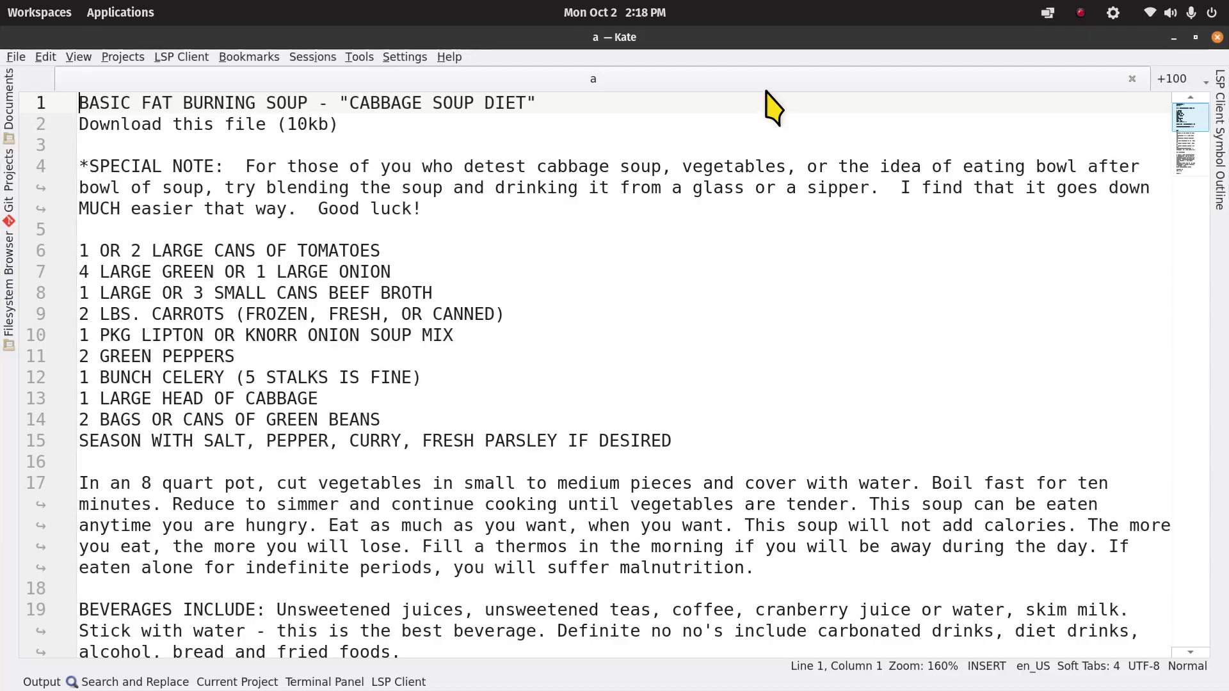
double_click(789, 37)
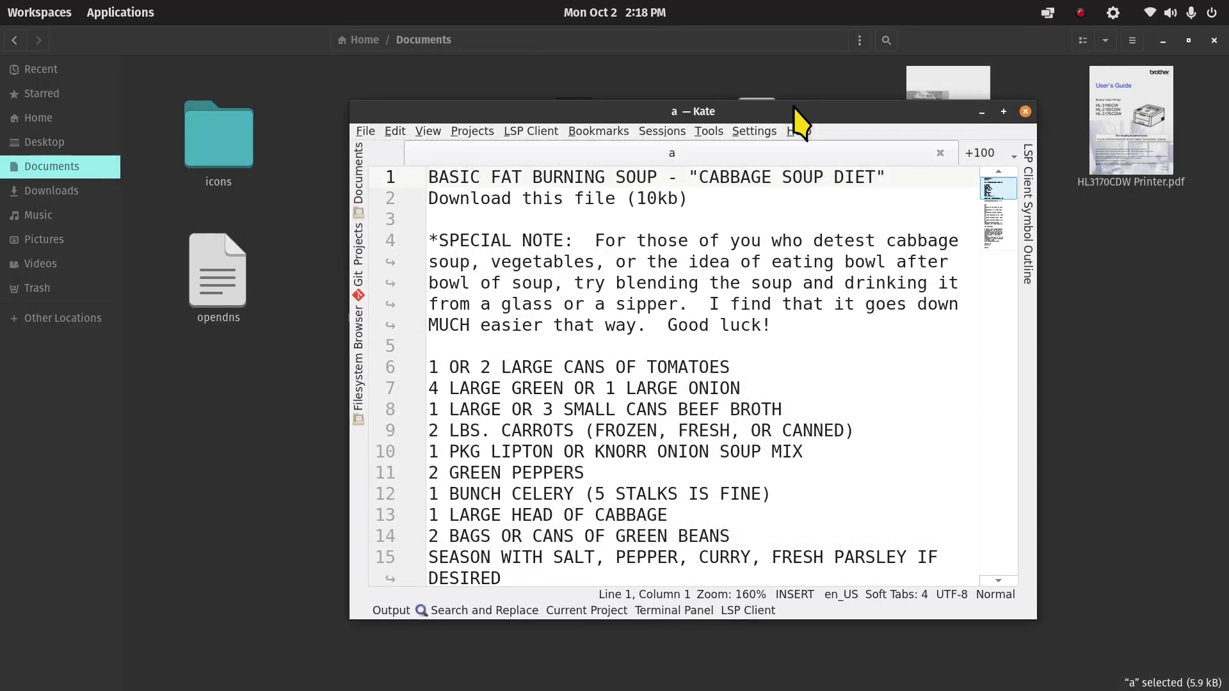
left_click_drag(795, 109, 798, 5)
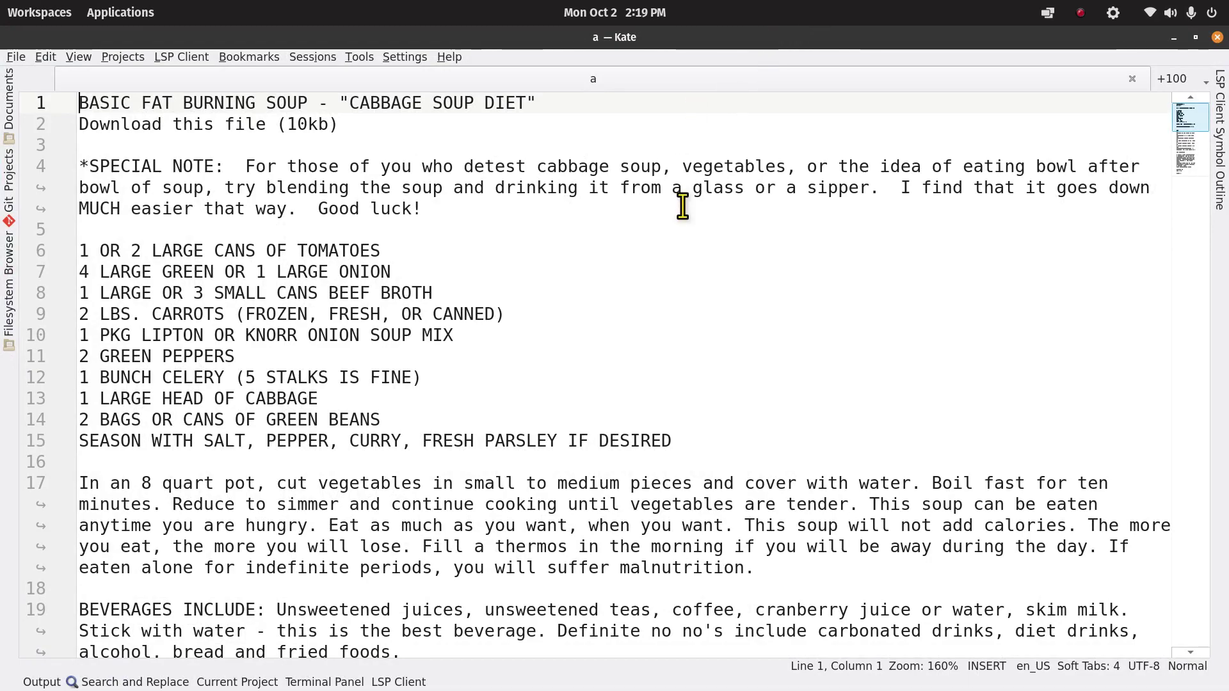
Vary Kate's text zoom in both directions, ending at 200%, and pull the maximized window back to floating size.
scroll(642, 231, "down", 11, "ctrl")
scroll(644, 228, "up", 13, "ctrl")
scroll(644, 227, "up", 9, "ctrl")
scroll(644, 228, "down", 9, "ctrl")
scroll(644, 228, "up", 2, "ctrl")
scroll(644, 228, "down", 12, "ctrl")
scroll(644, 228, "up", 12, "ctrl")
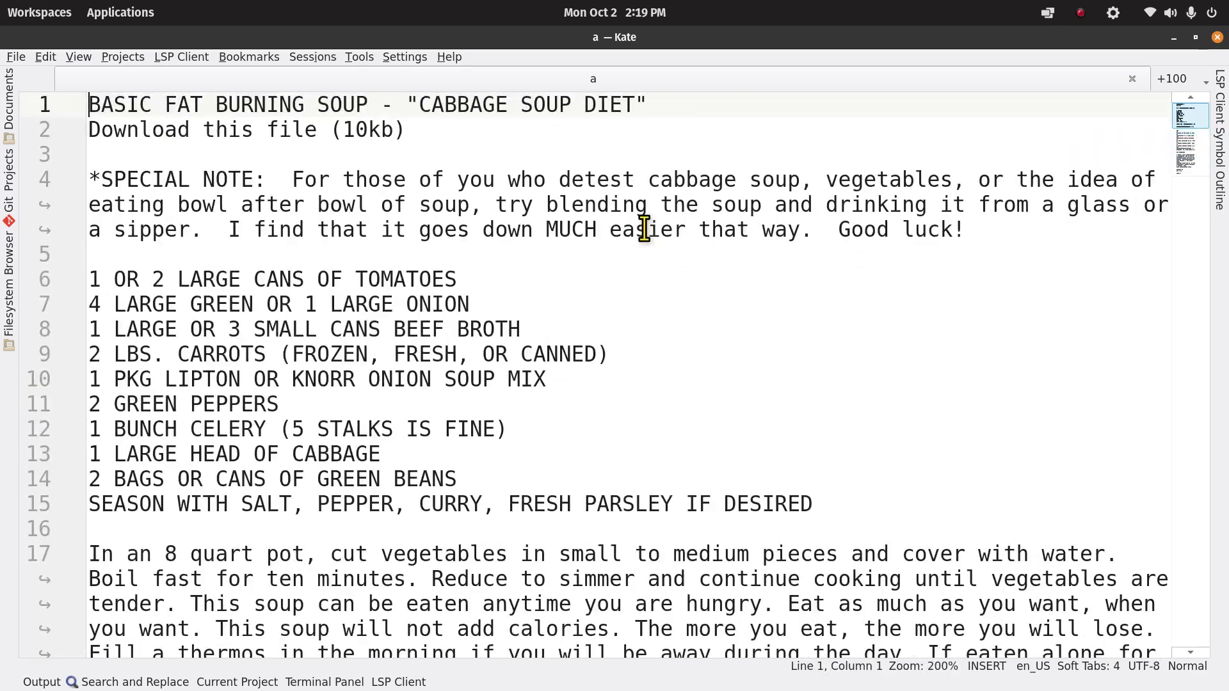
left_click_drag(743, 30, 737, 96)
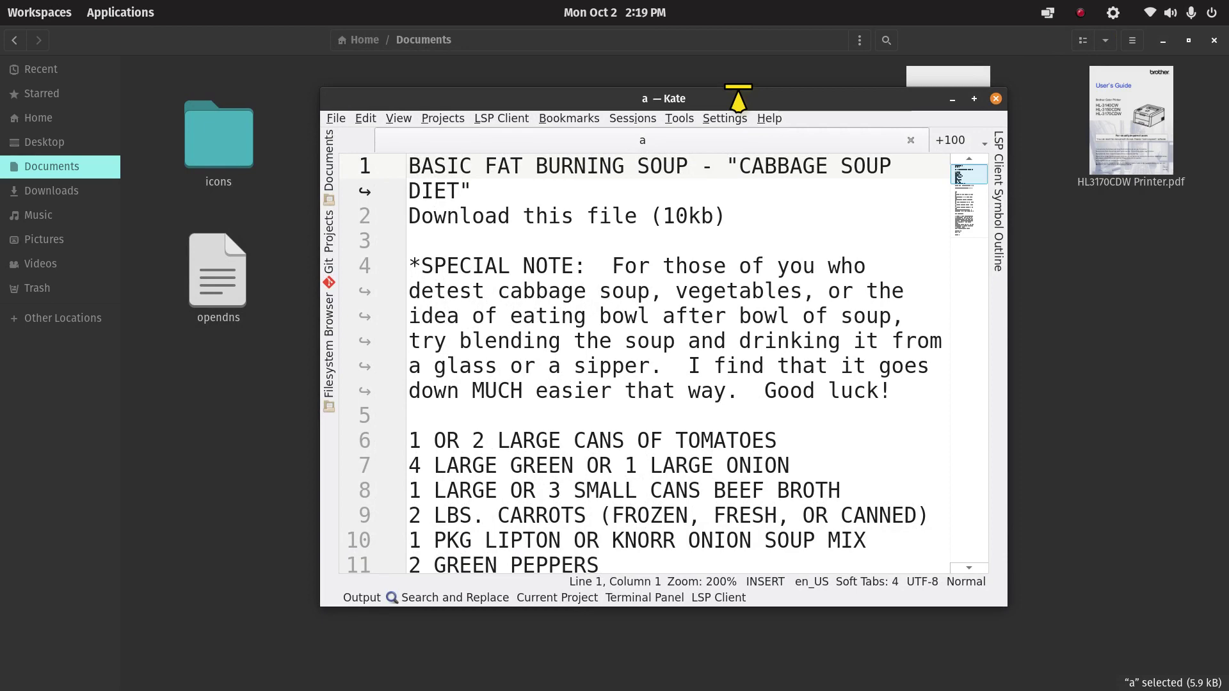
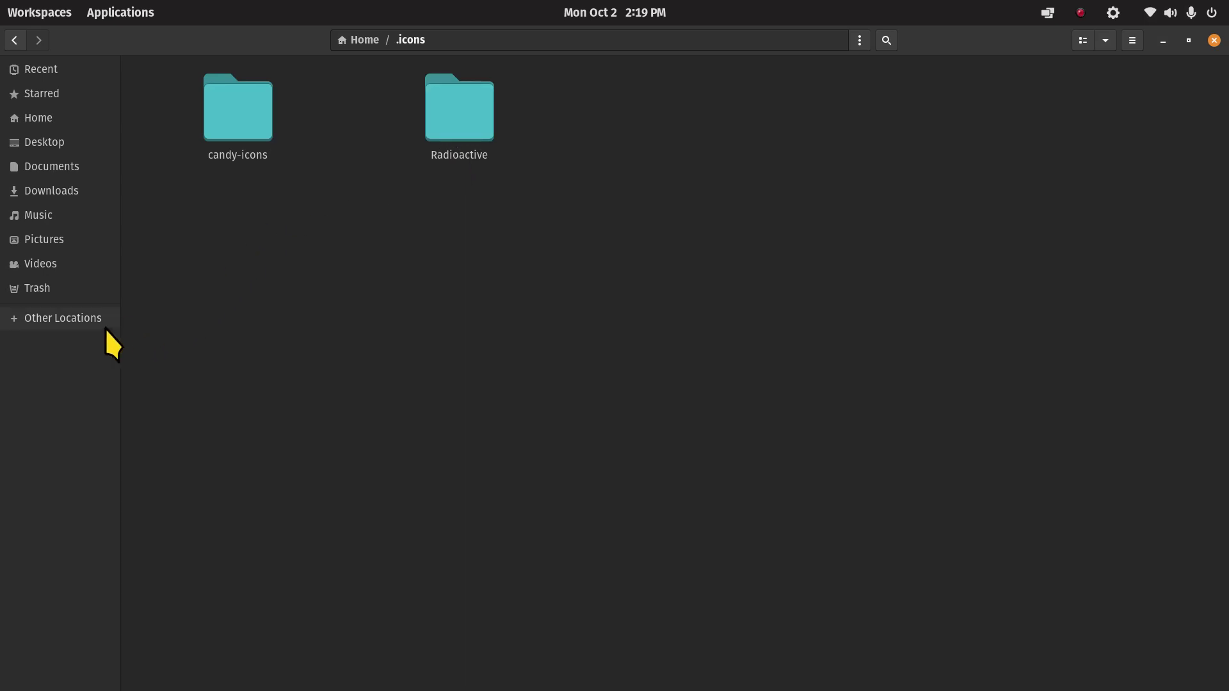
Examine the Computer root folders in Other Locations, select the usr folder, and return to the Home folder.
left_click(69, 318)
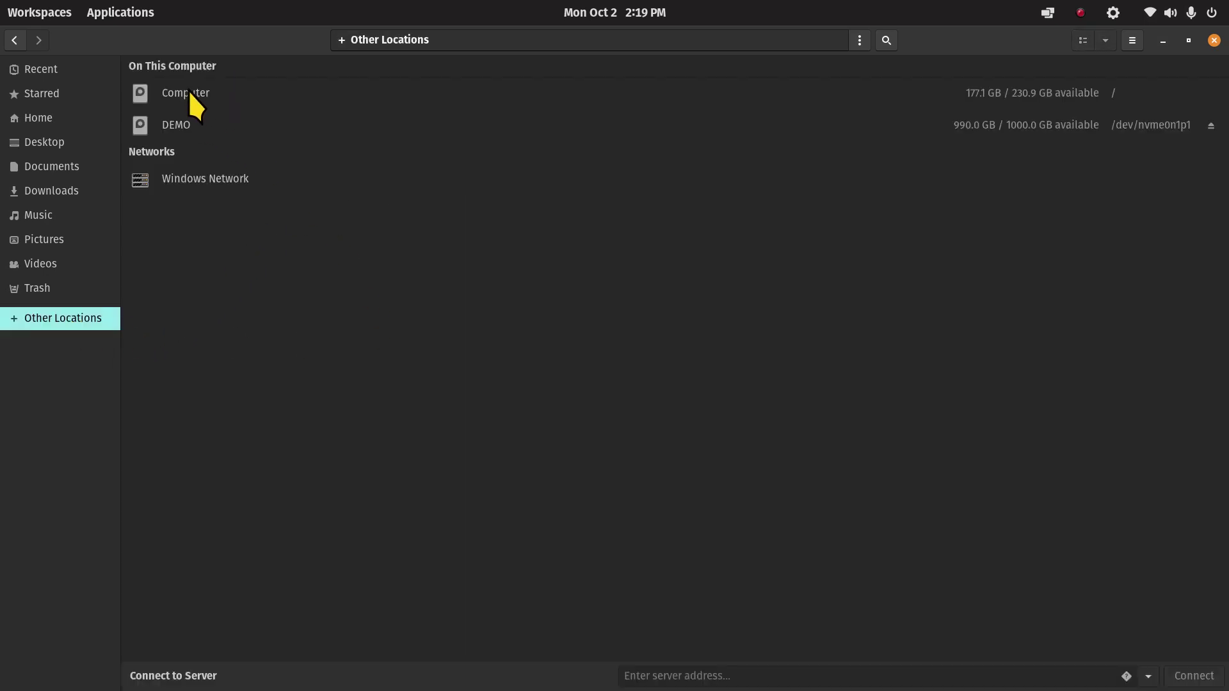
left_click(188, 91)
left_click(578, 442)
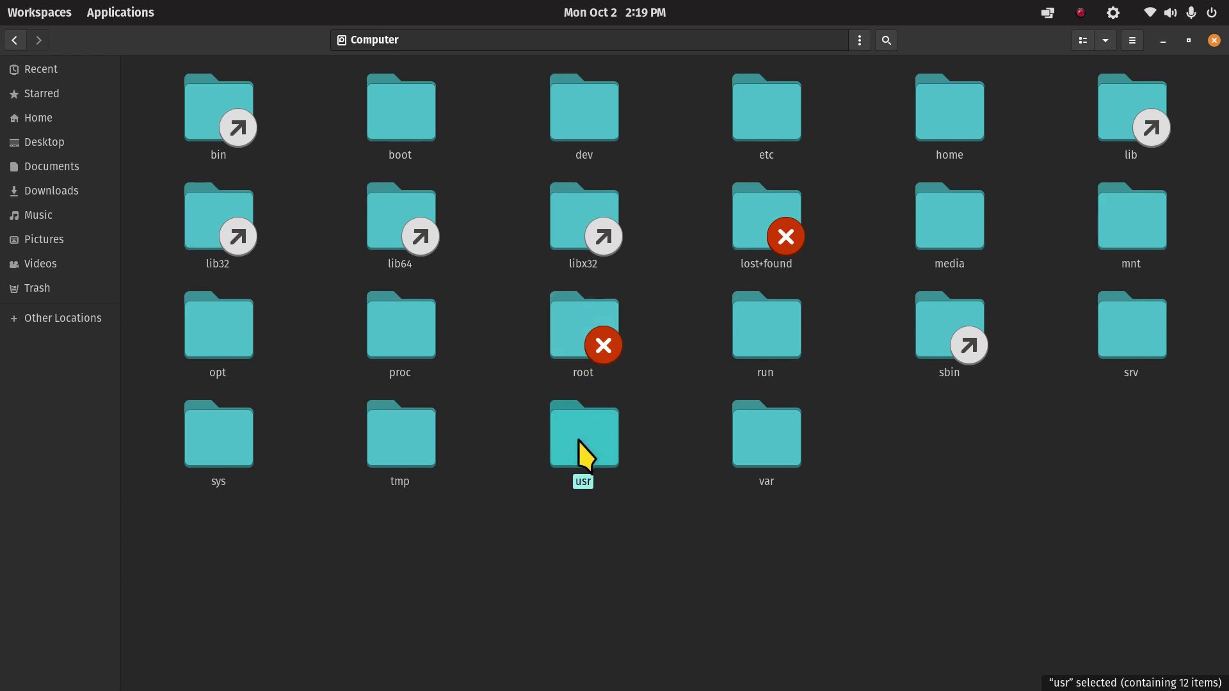
left_click(57, 119)
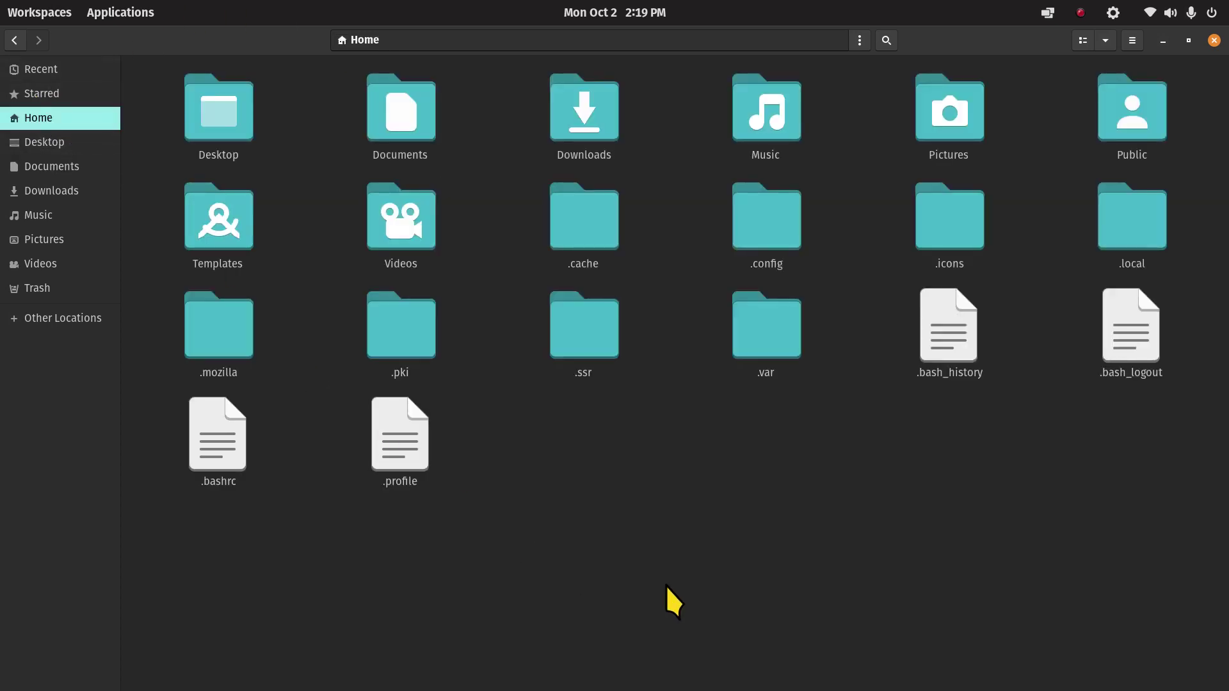
Point out the .icons folder in Home, and view and dismiss the context options for the empty folder area.
left_click(960, 233)
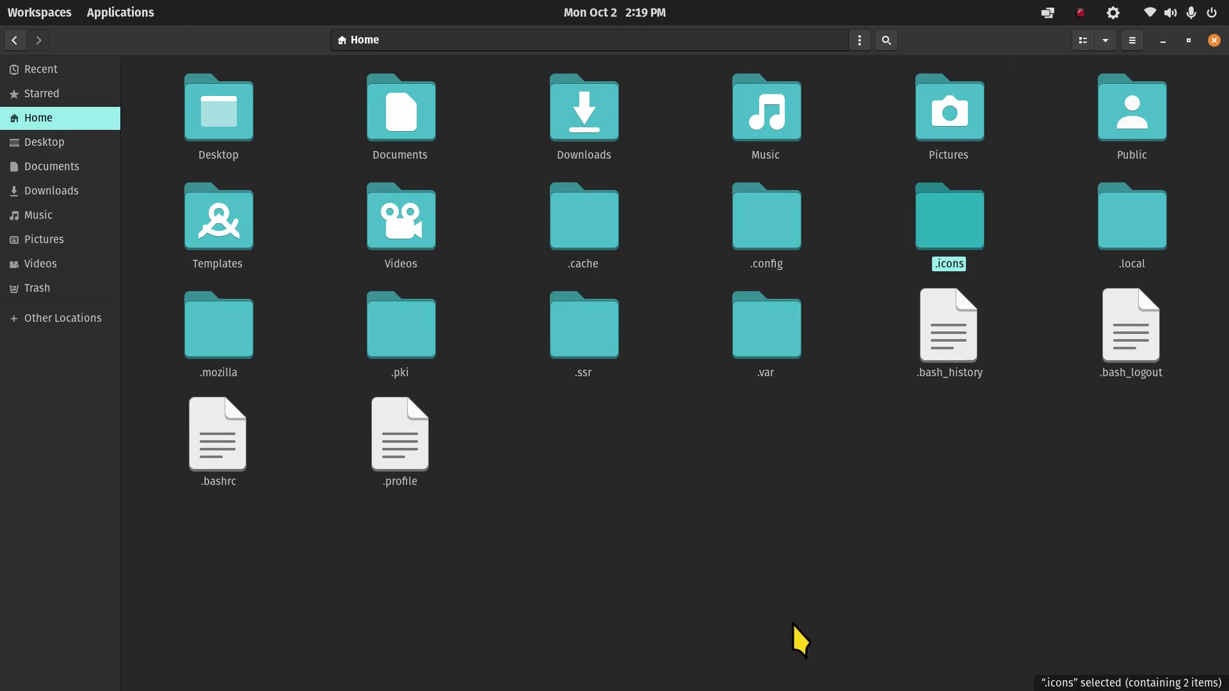
right_click(551, 437)
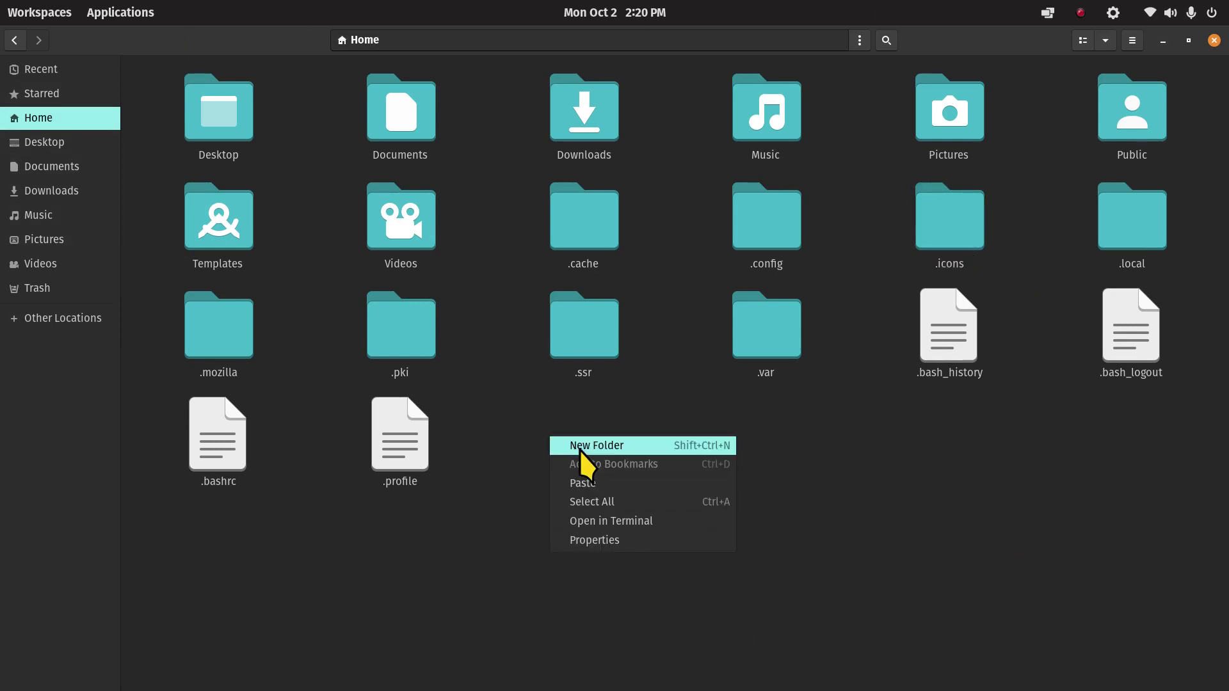
left_click(433, 578)
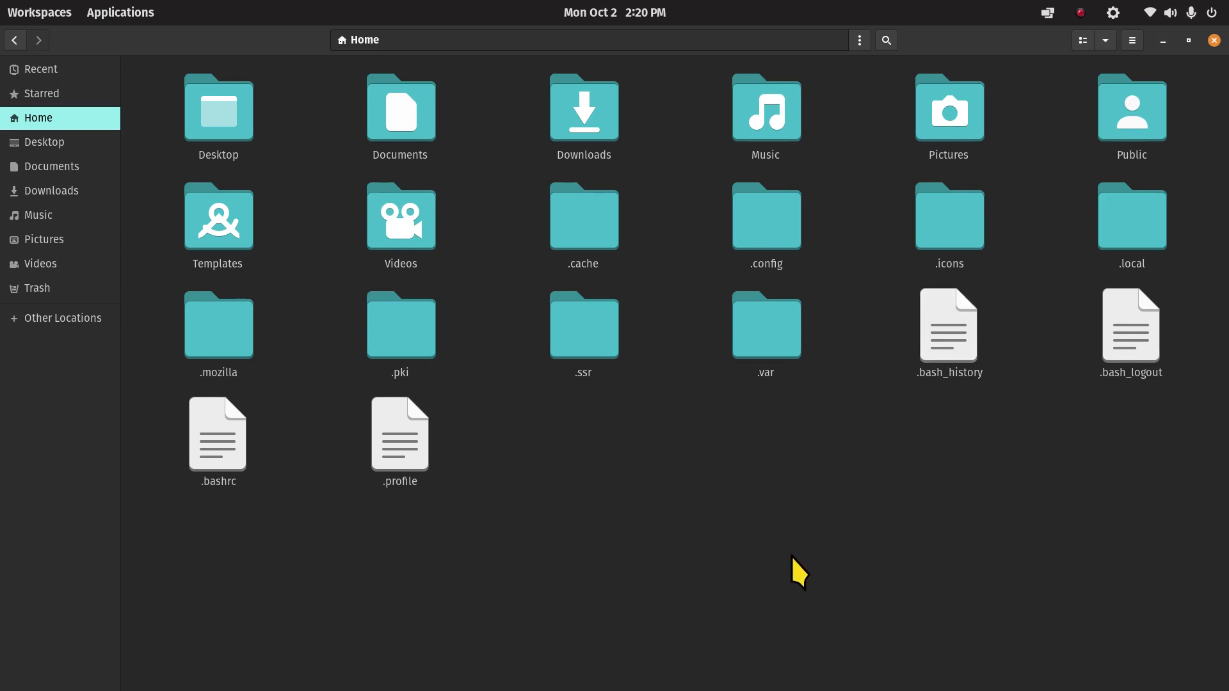
Toggle the display of hidden files in Home off and on twice with the keyboard, leaving them shown.
key("ctrl+h")
key("ctrl+h")
mouse_move(557, 669)
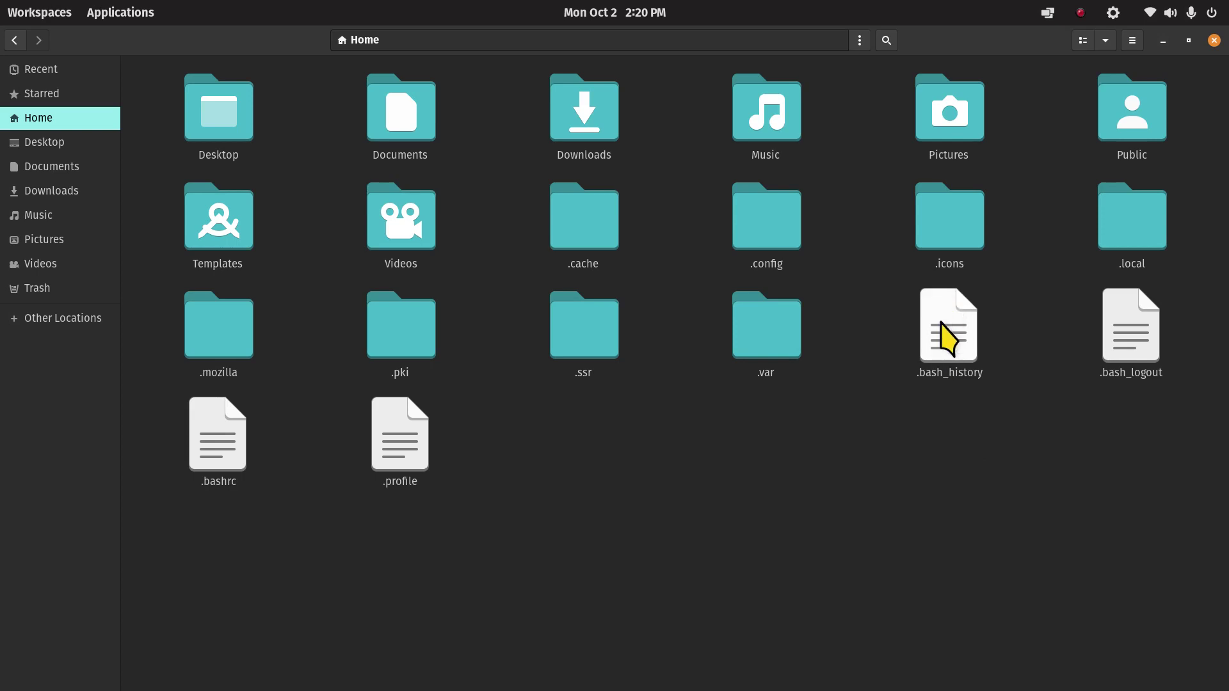
key("ctrl+h")
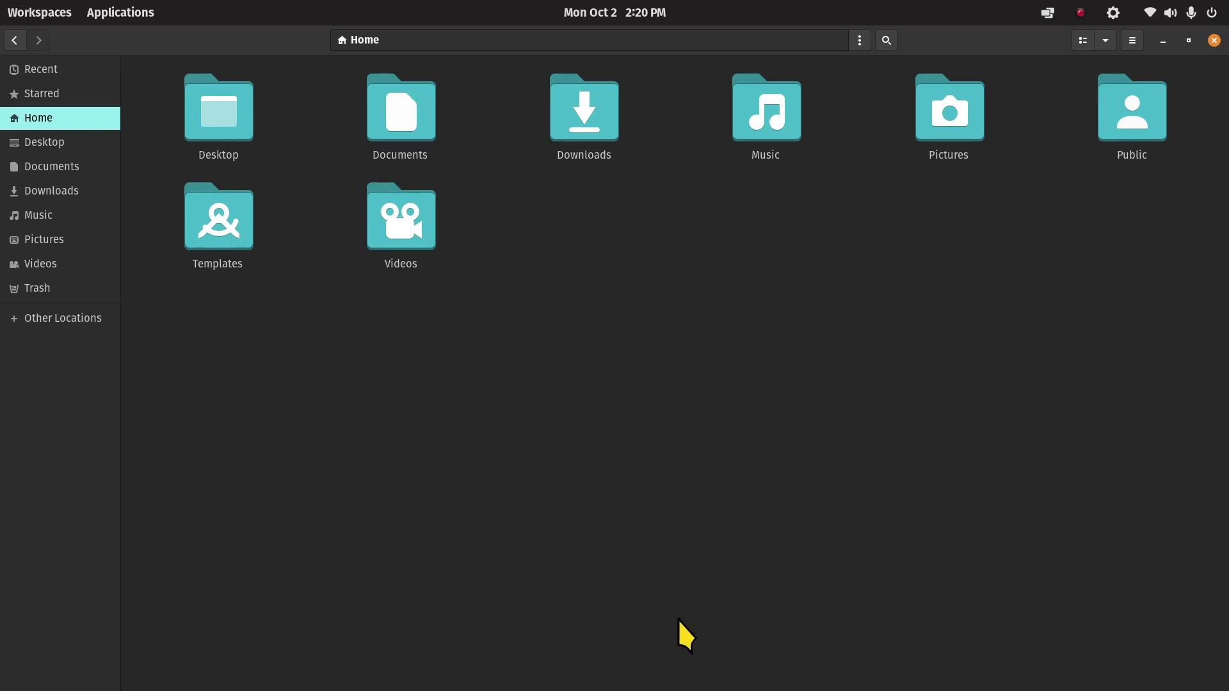
key("ctrl+h")
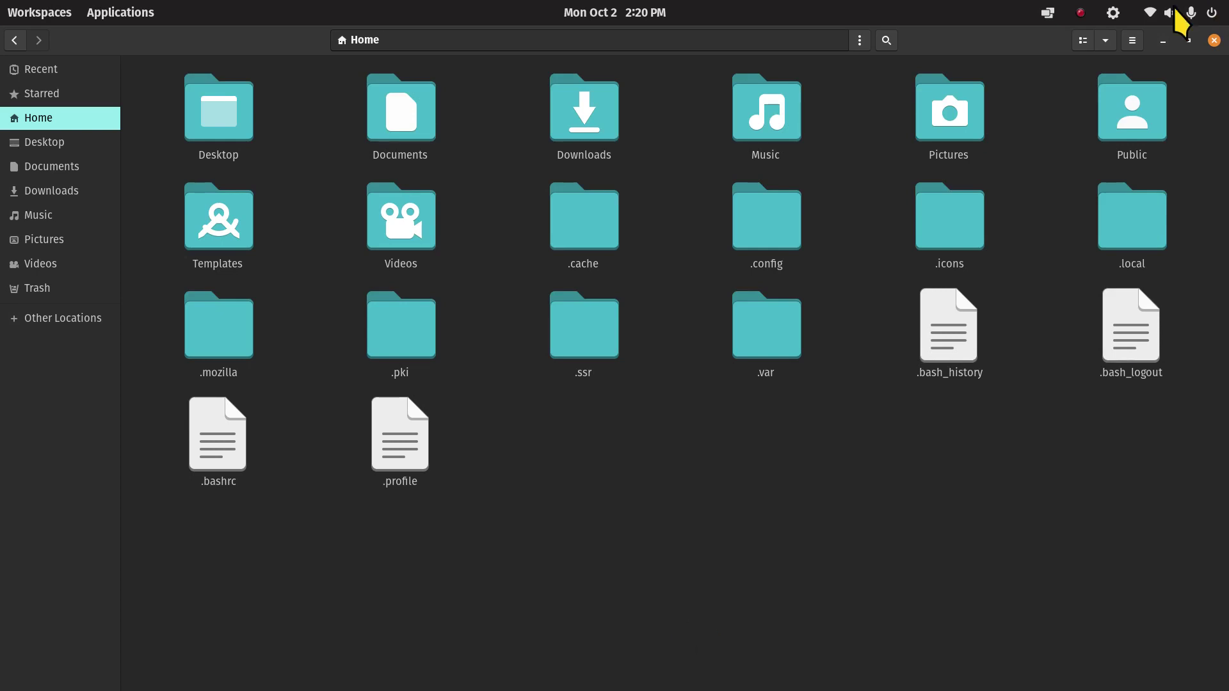
Disable the Show Hidden Files option for the Home folder and close the options.
left_click(1132, 41)
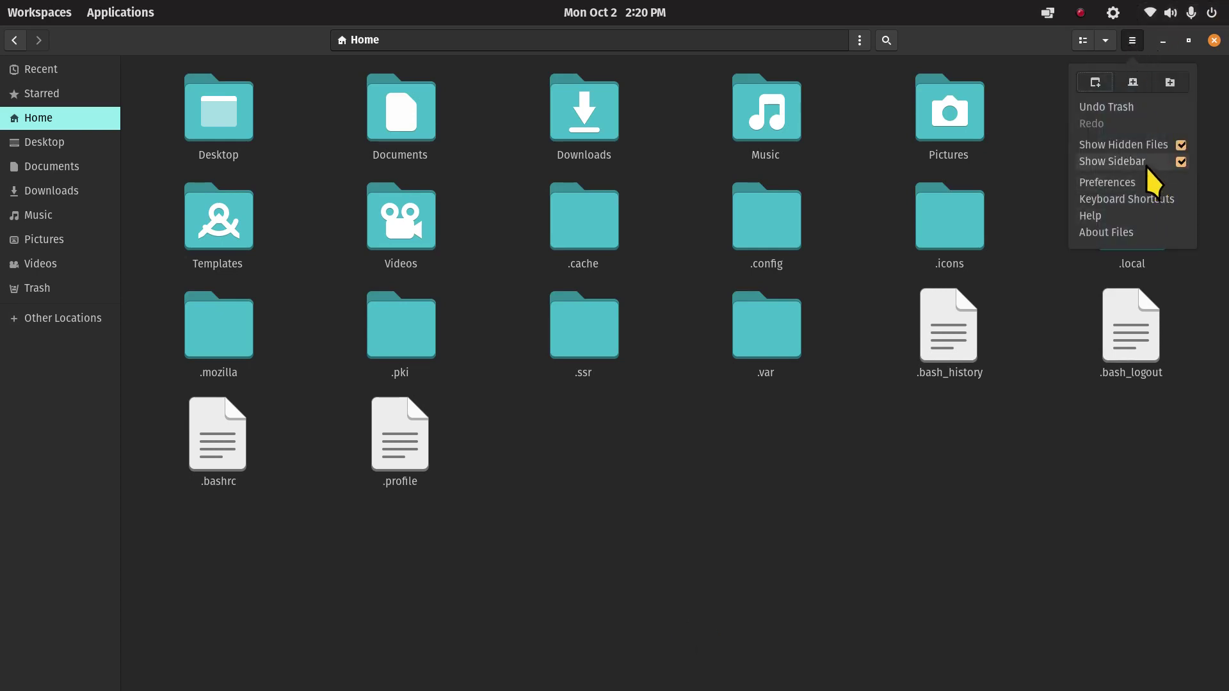
left_click(1178, 146)
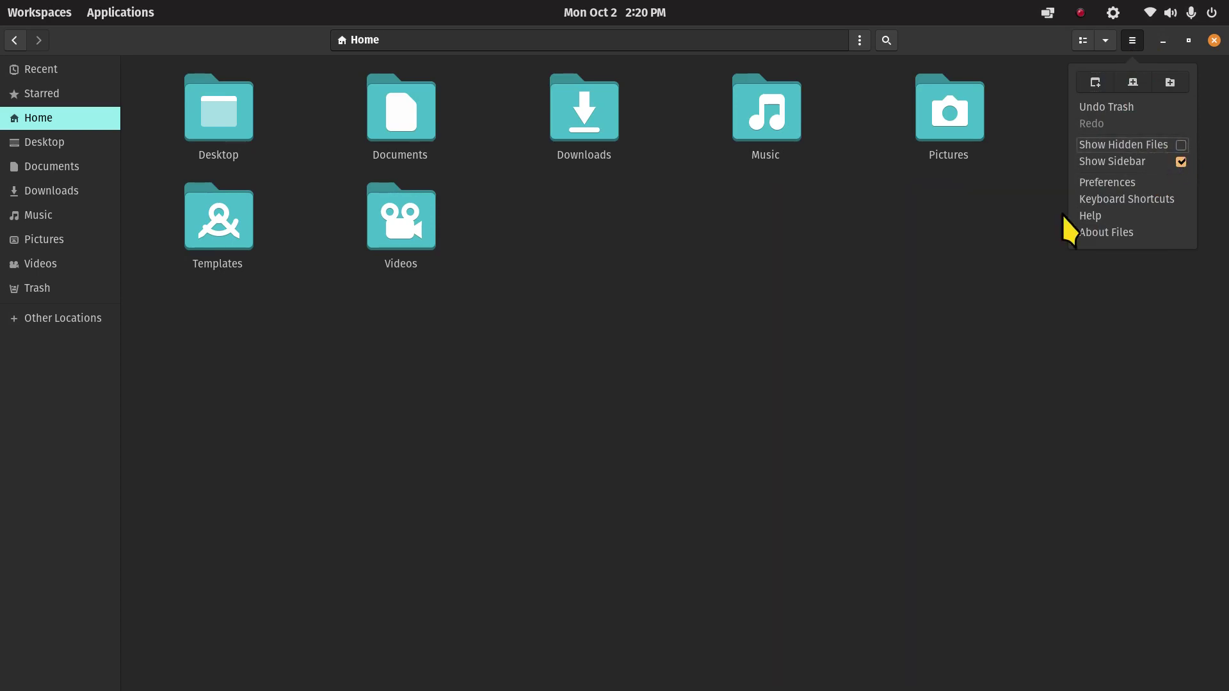
left_click(849, 409)
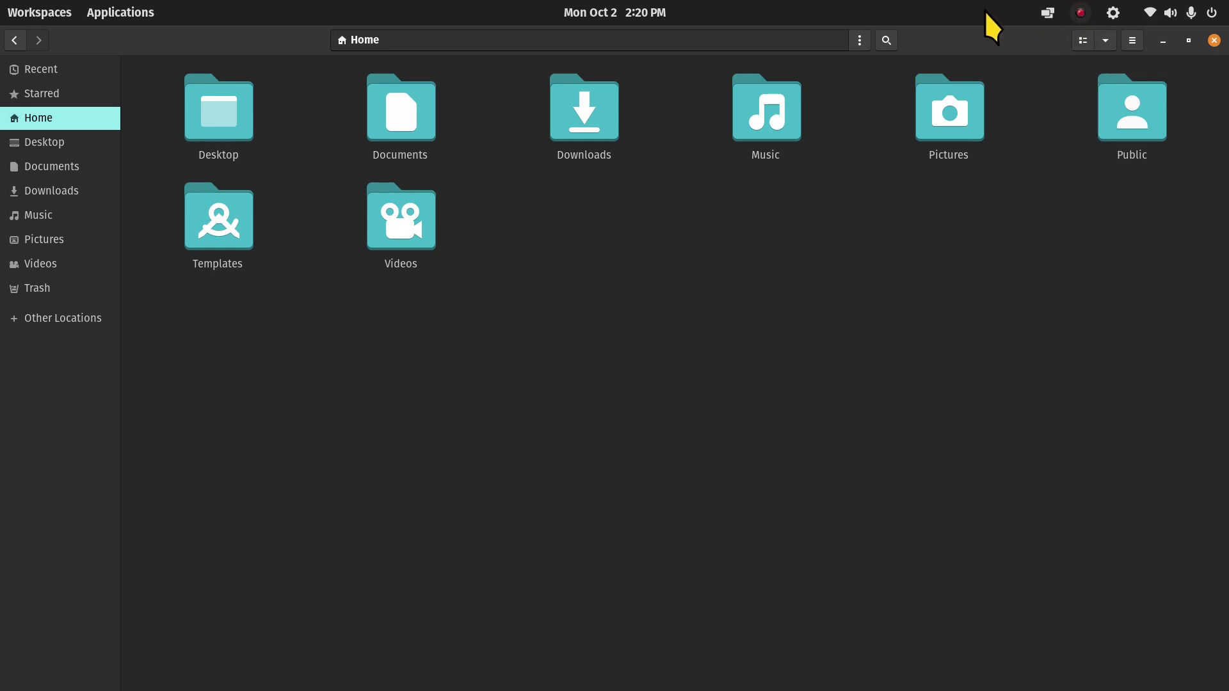
Pull the Files window out of its maximized state, maximize it again, and restore it to a floating window.
left_click_drag(932, 38, 903, 131)
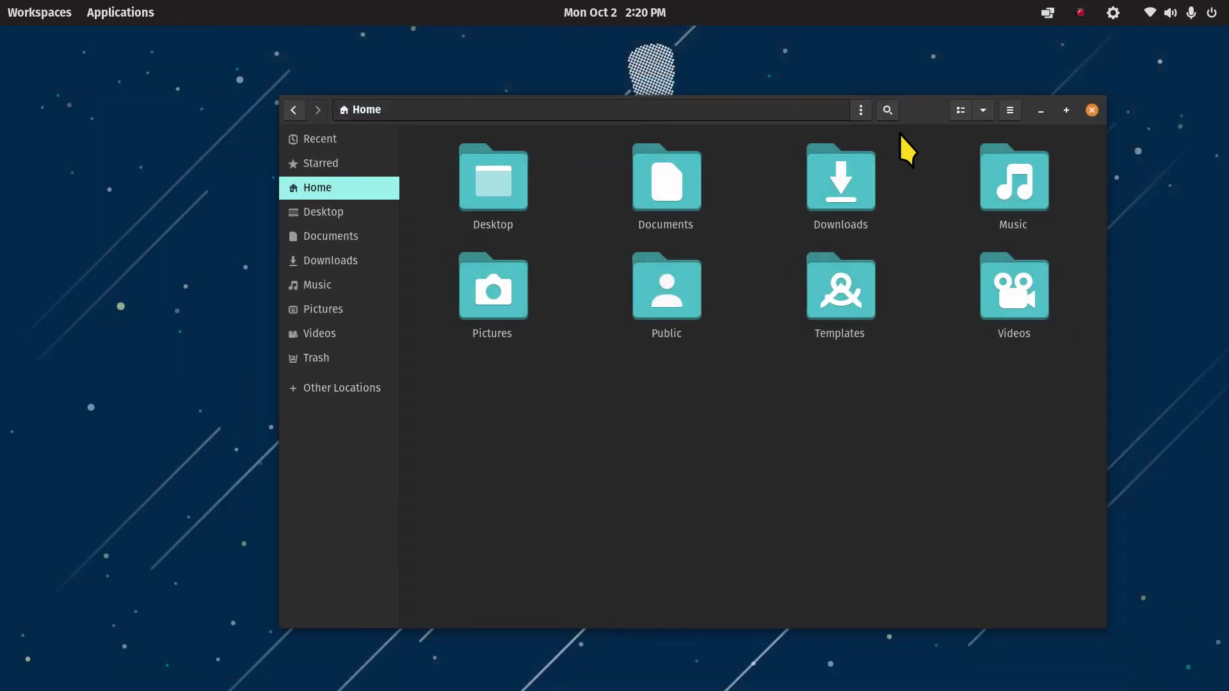
double_click(915, 111)
double_click(978, 43)
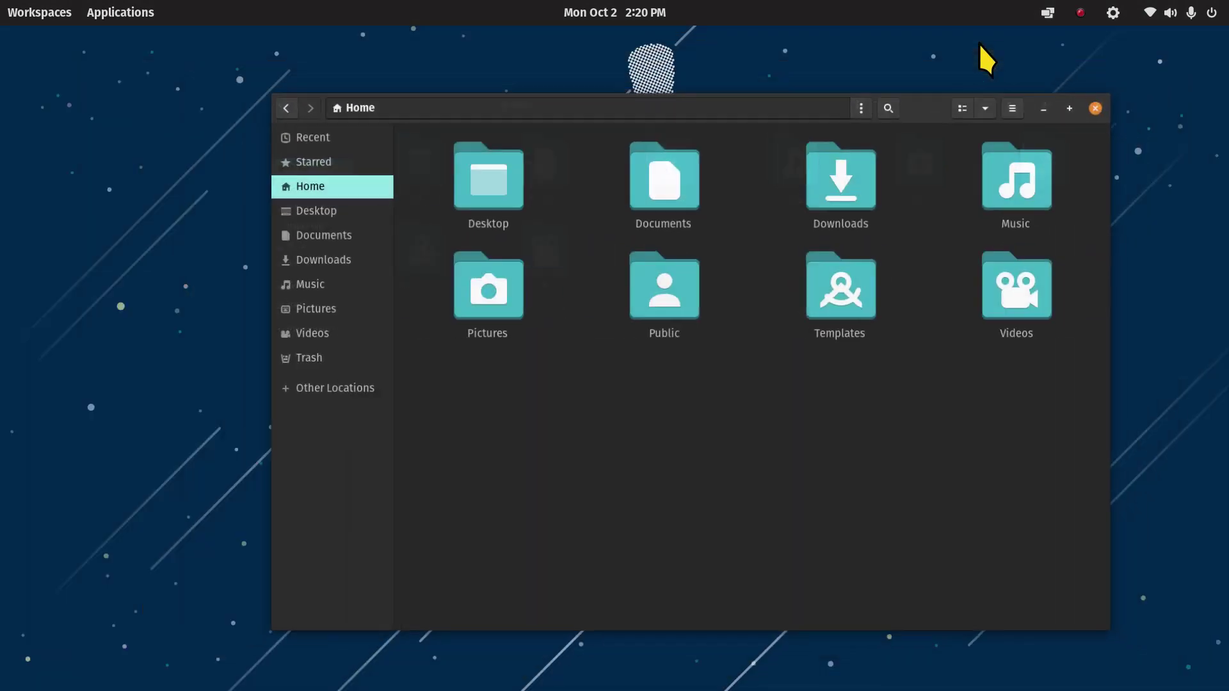
Open the Pictures folder, rubber-band select across the row of images starting at 3.jpg, and clear the selection.
left_click(332, 313)
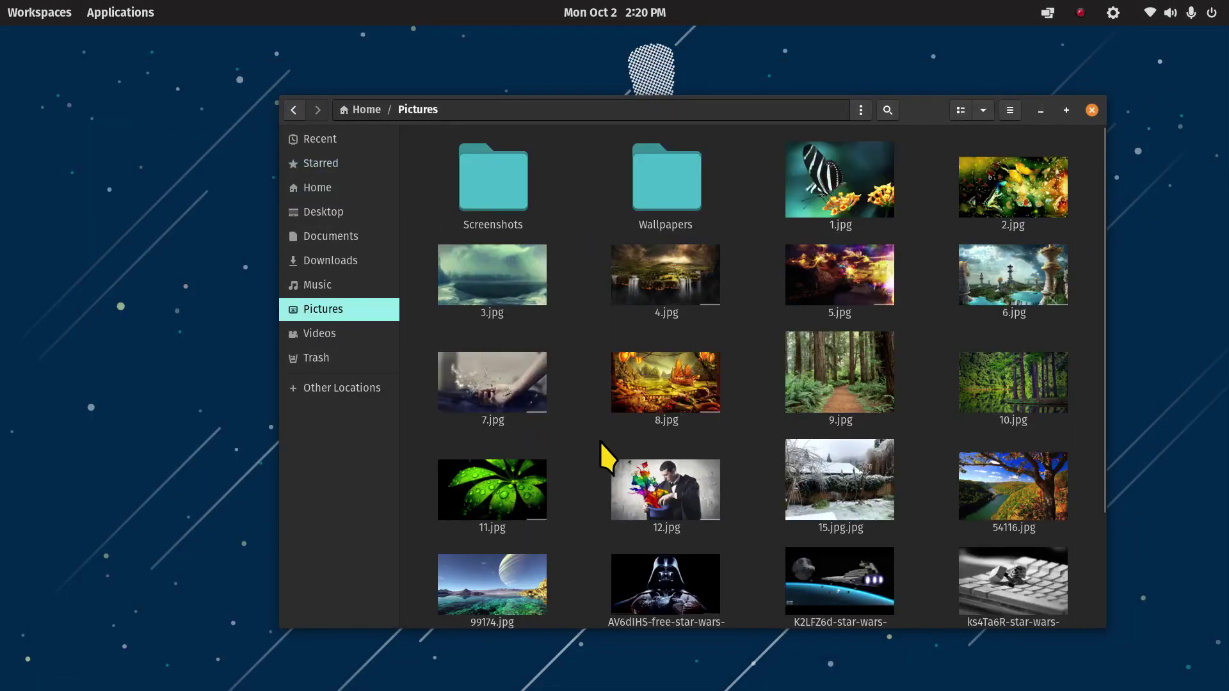
left_click_drag(412, 257, 1122, 337)
left_click(758, 320)
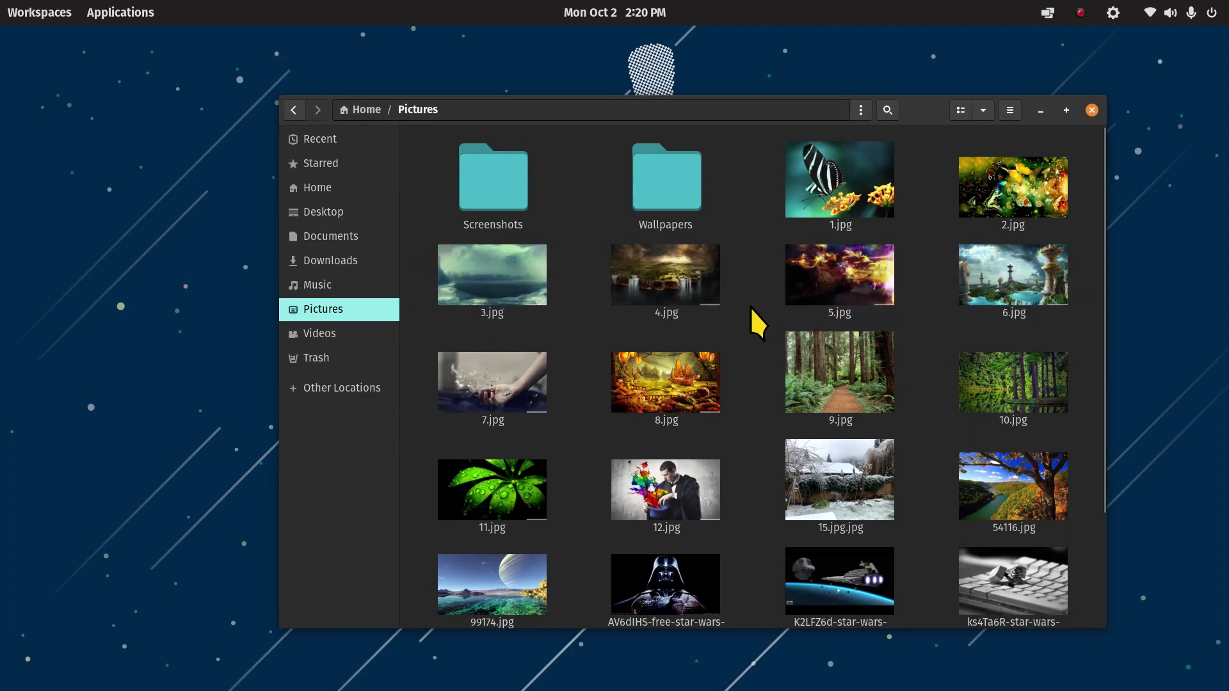
Select 3.jpg, 8.jpg, 11.jpg, 15.jpg.jpg and the ks4Ta6R star-wars image together in Pictures, and clear the selection.
left_click(521, 277)
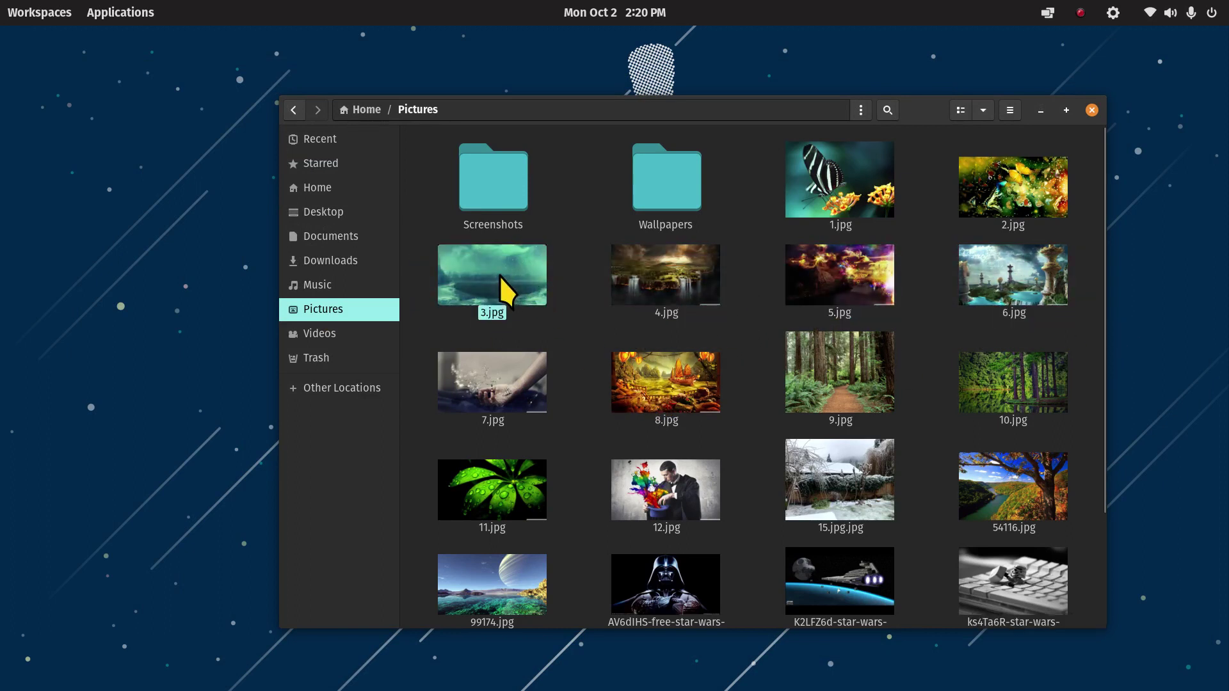
left_click(658, 384, "ctrl")
left_click(492, 489, "ctrl")
left_click(851, 493, "ctrl")
left_click(1015, 590, "ctrl")
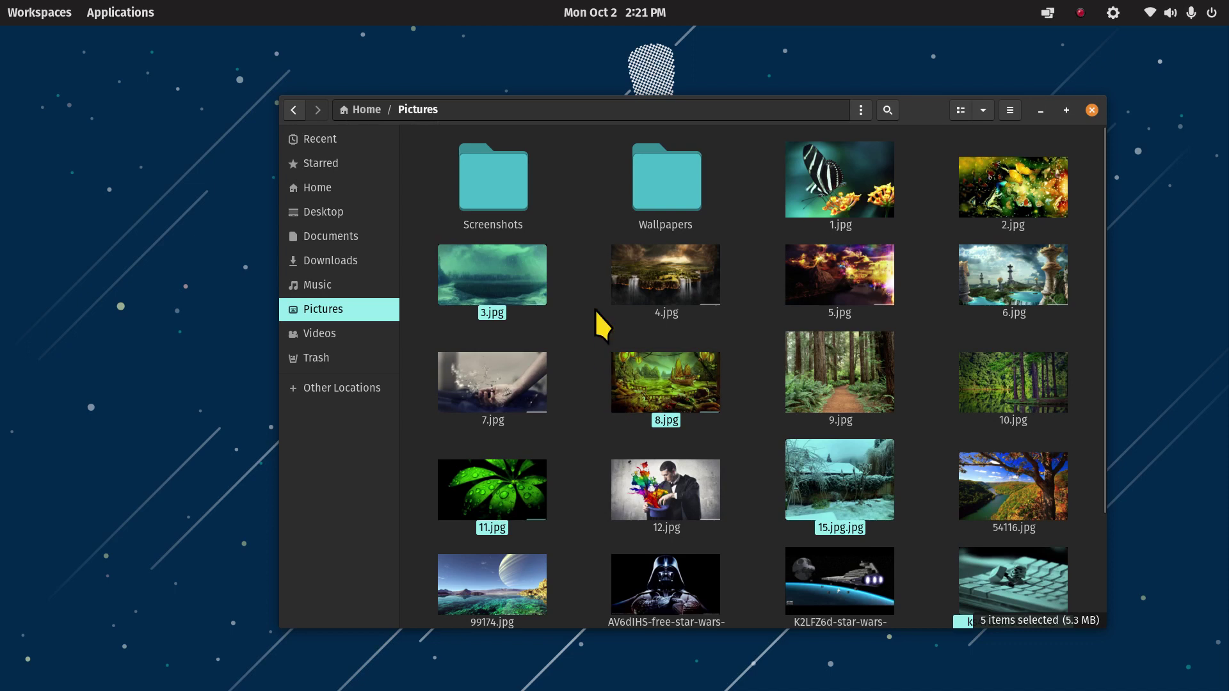
left_click(585, 338)
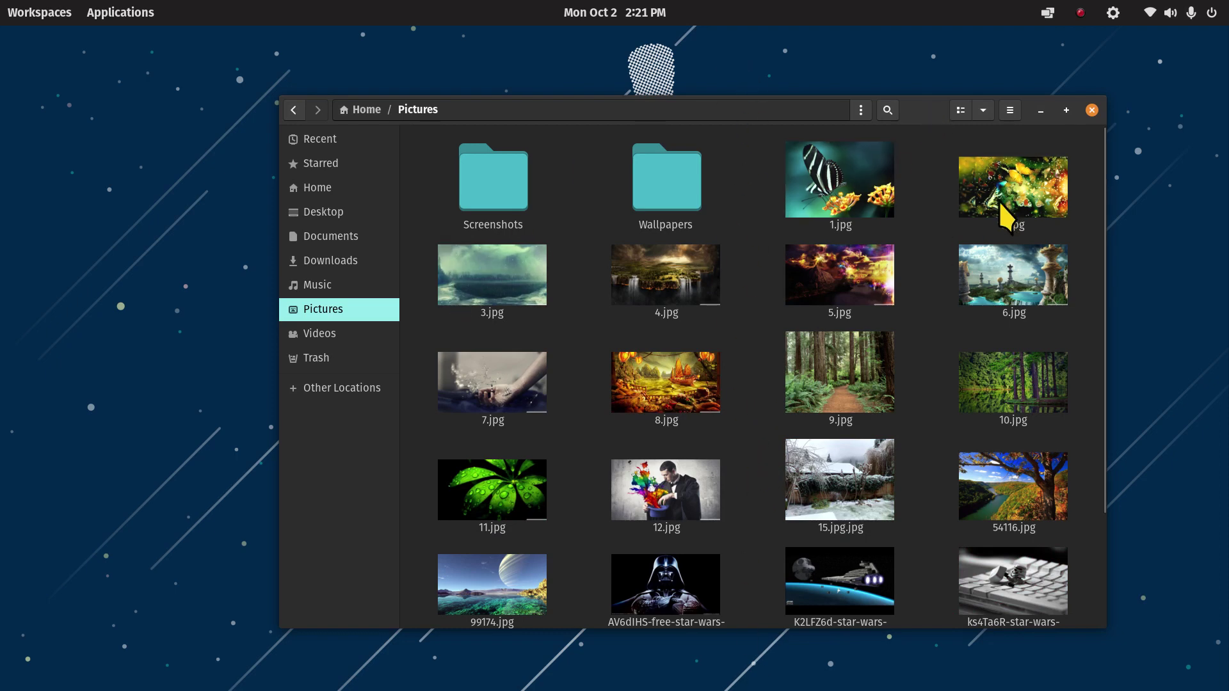
Open a second Files tab showing the DemoJunk folder of the DEMO drive, and switch the first tab to Downloads.
key("ctrl+t")
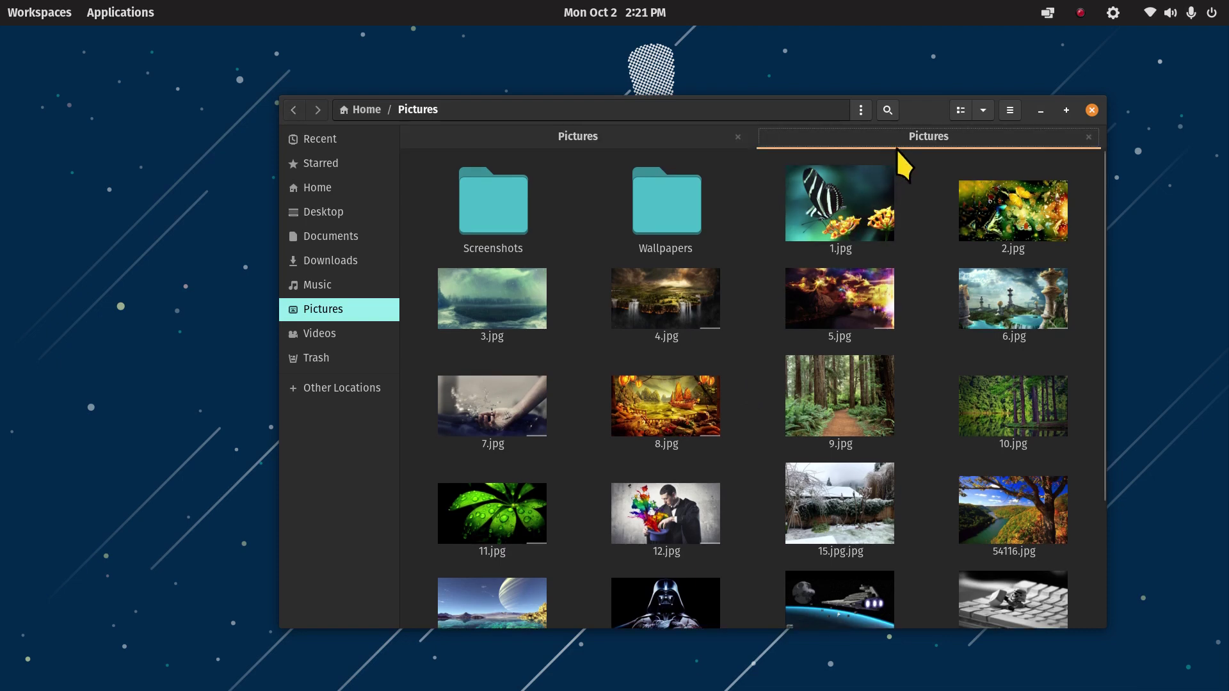
left_click(580, 139)
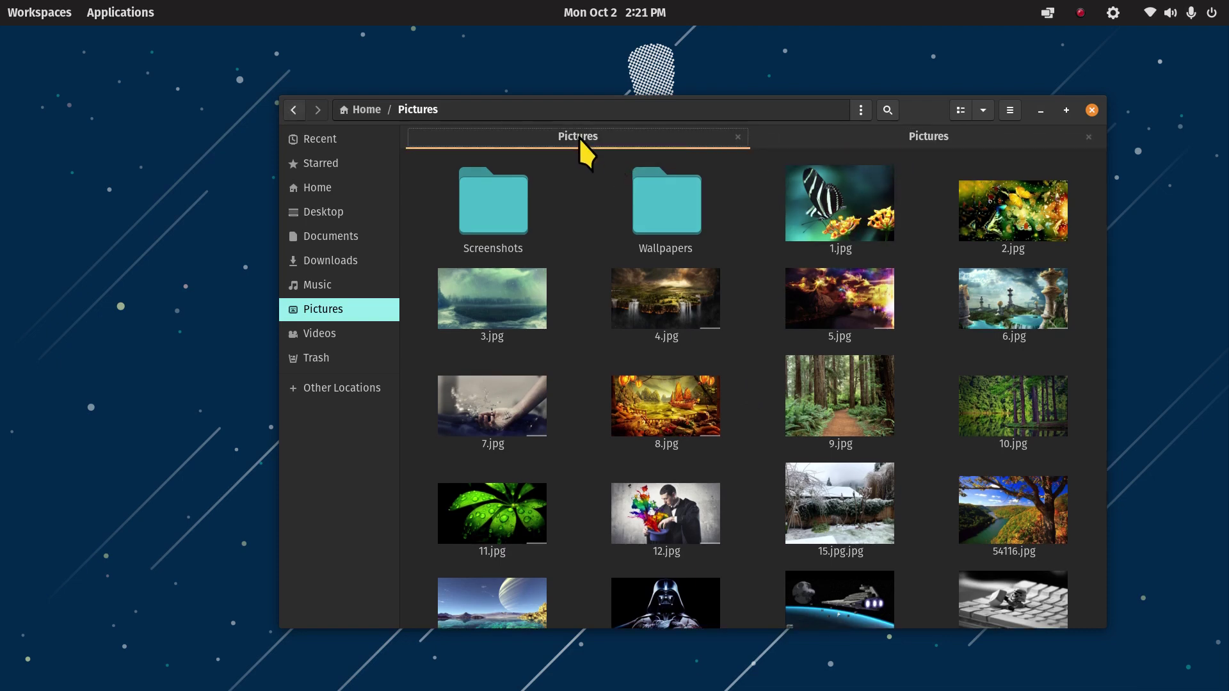
left_click(817, 146)
left_click(329, 389)
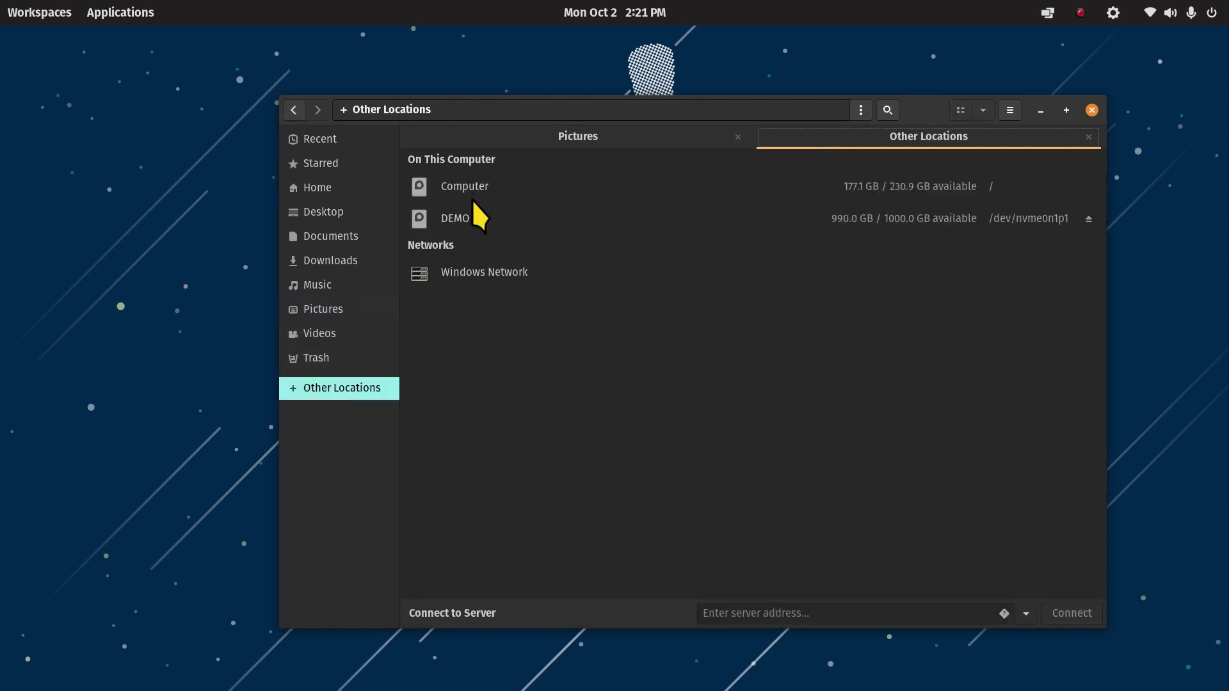
left_click(455, 219)
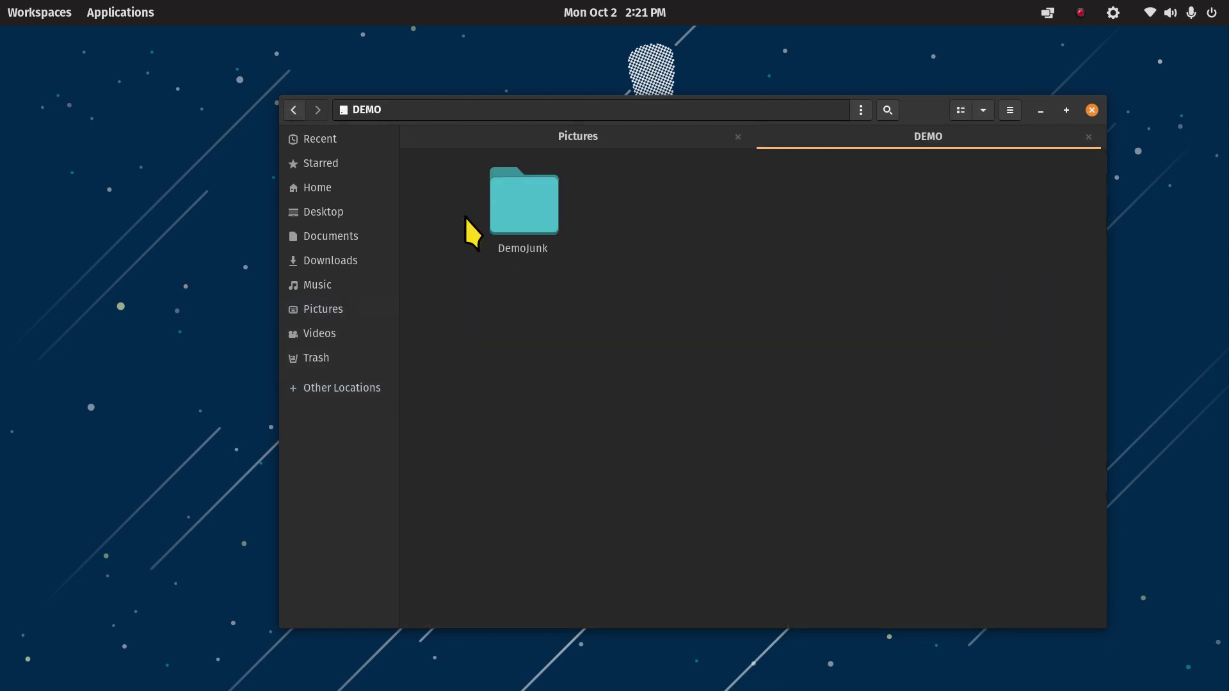
double_click(527, 200)
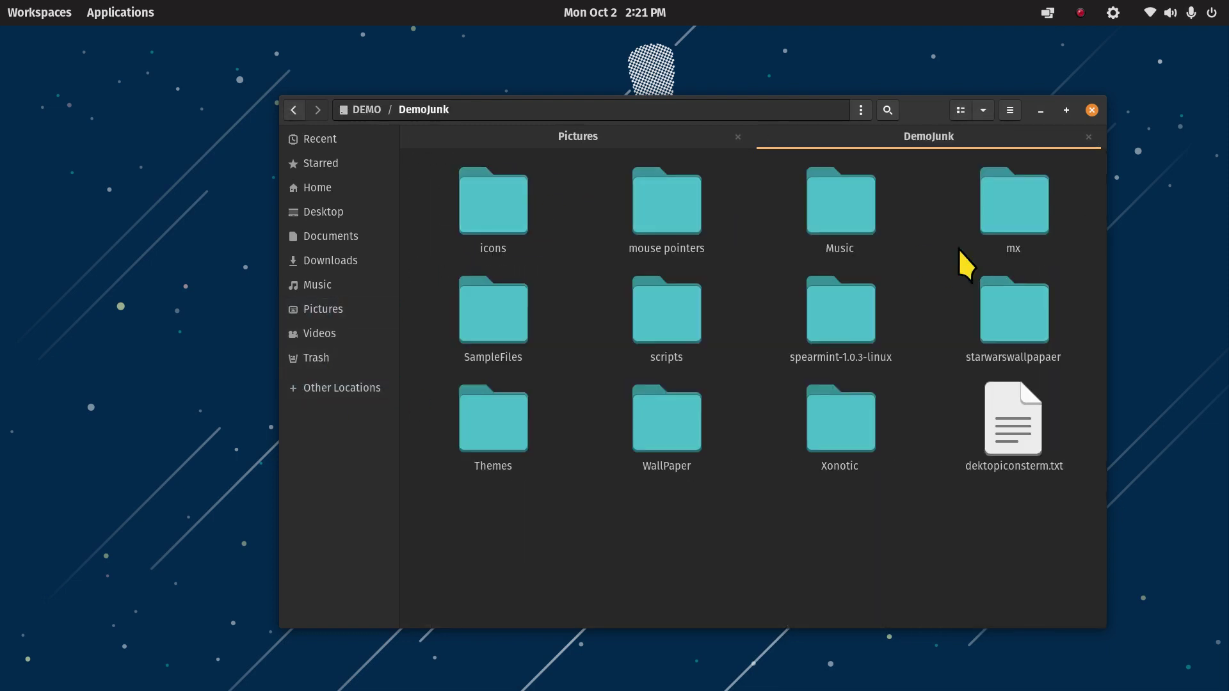
left_click(564, 142)
left_click(327, 262)
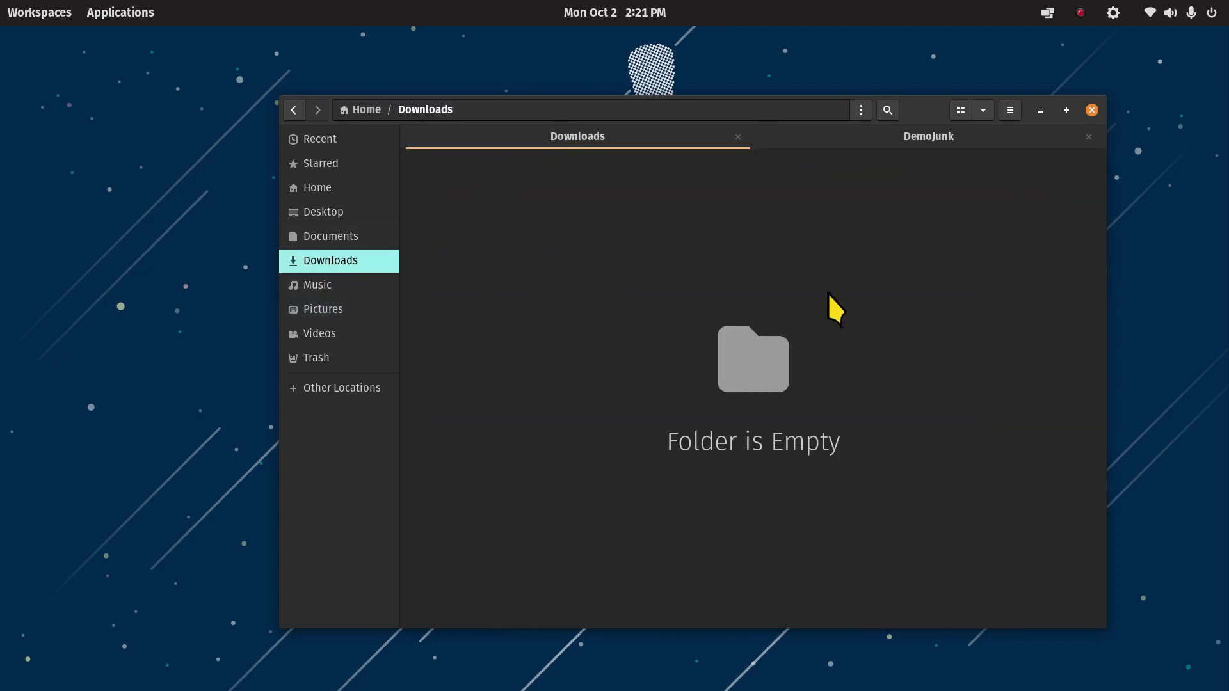
Copy "02 Wild Child Enya A Day Without Rain.wma" from DemoJunk's Music/A Day Without Rain folder into the Downloads tab.
left_click(956, 142)
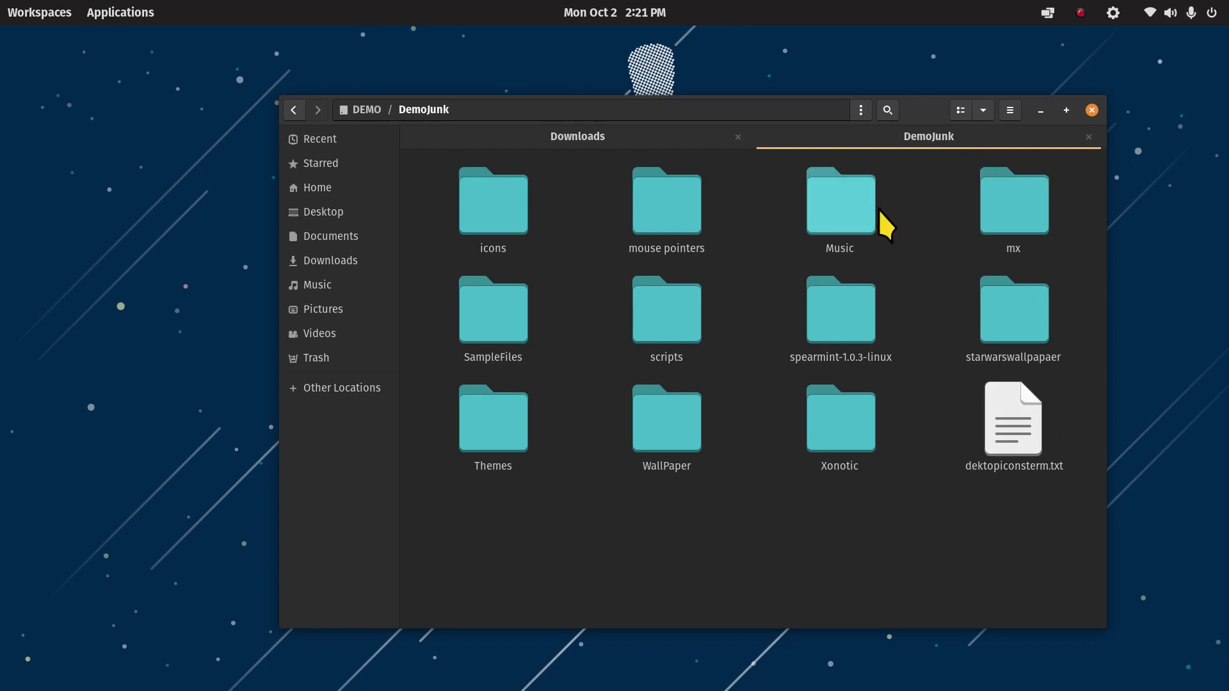
left_click(833, 207)
double_click(839, 221)
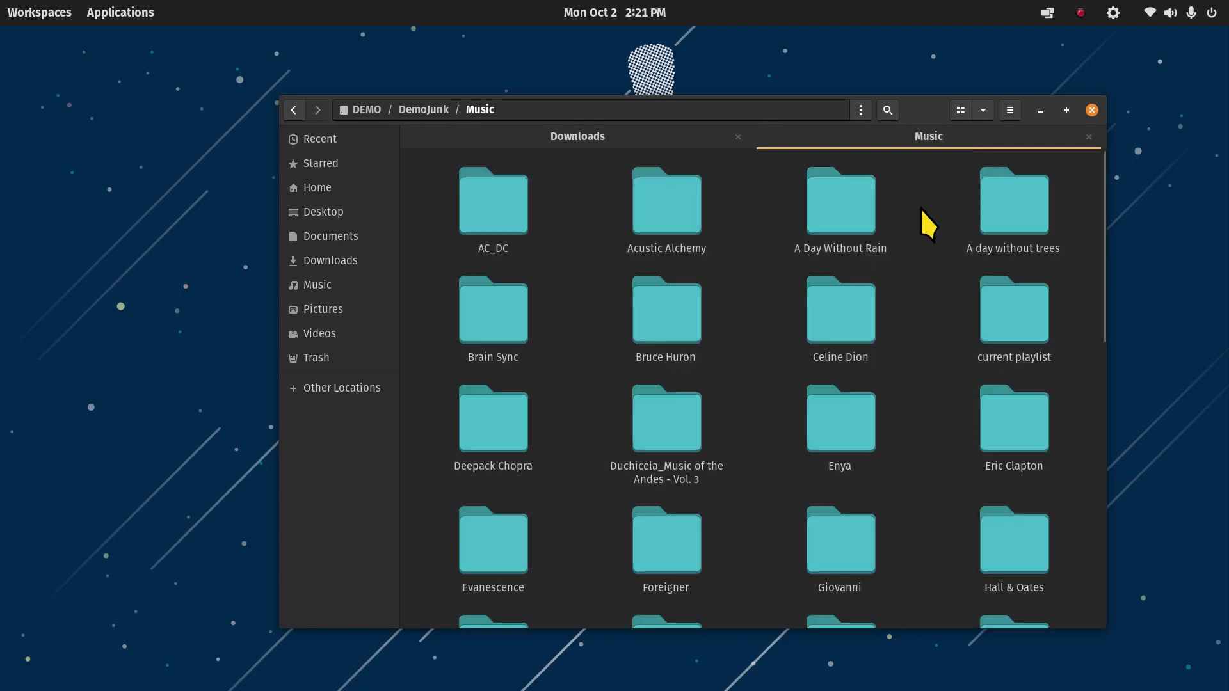
double_click(850, 219)
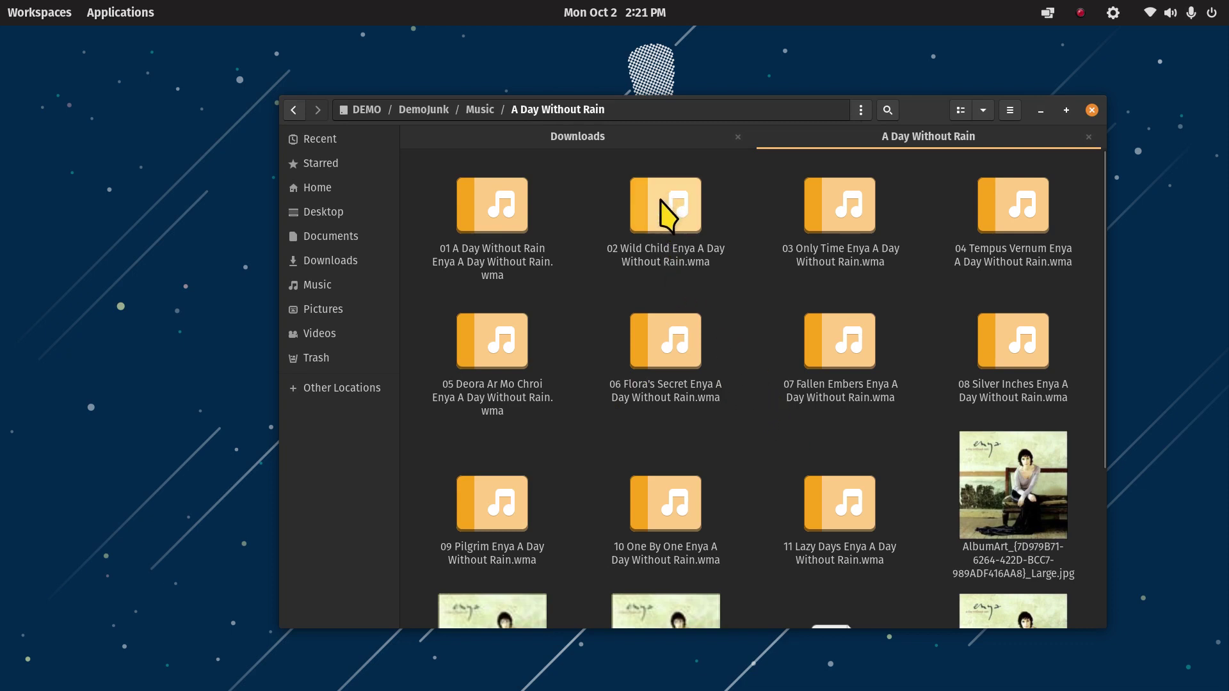
left_click_drag(666, 214, 621, 137)
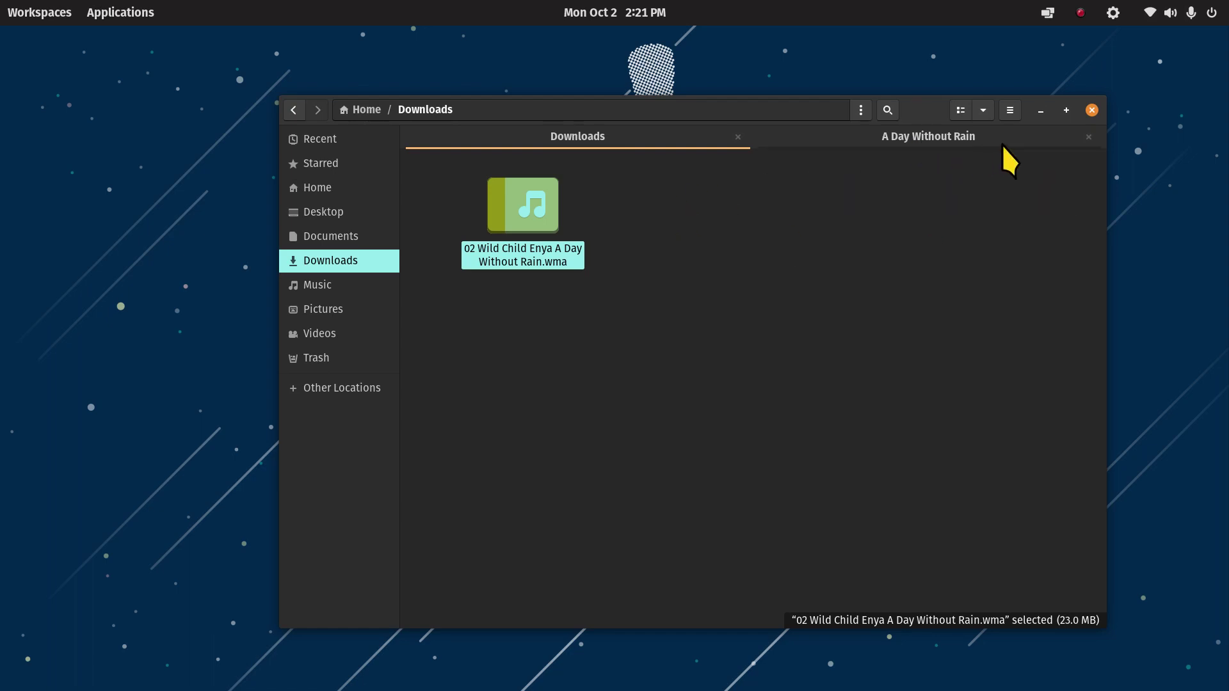
Close the A Day Without Rain tab and move the "02 Wild Child Enya A Day Without Rain.wma" file in Downloads to the trash.
left_click(1088, 137)
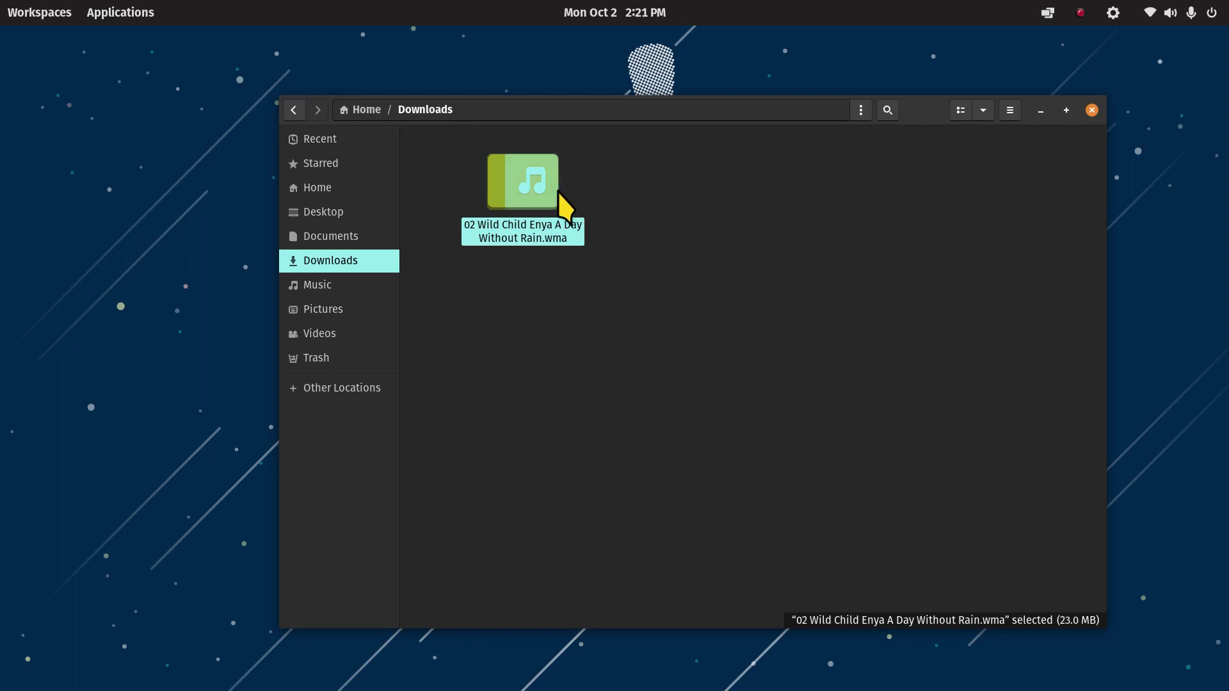
key("Delete")
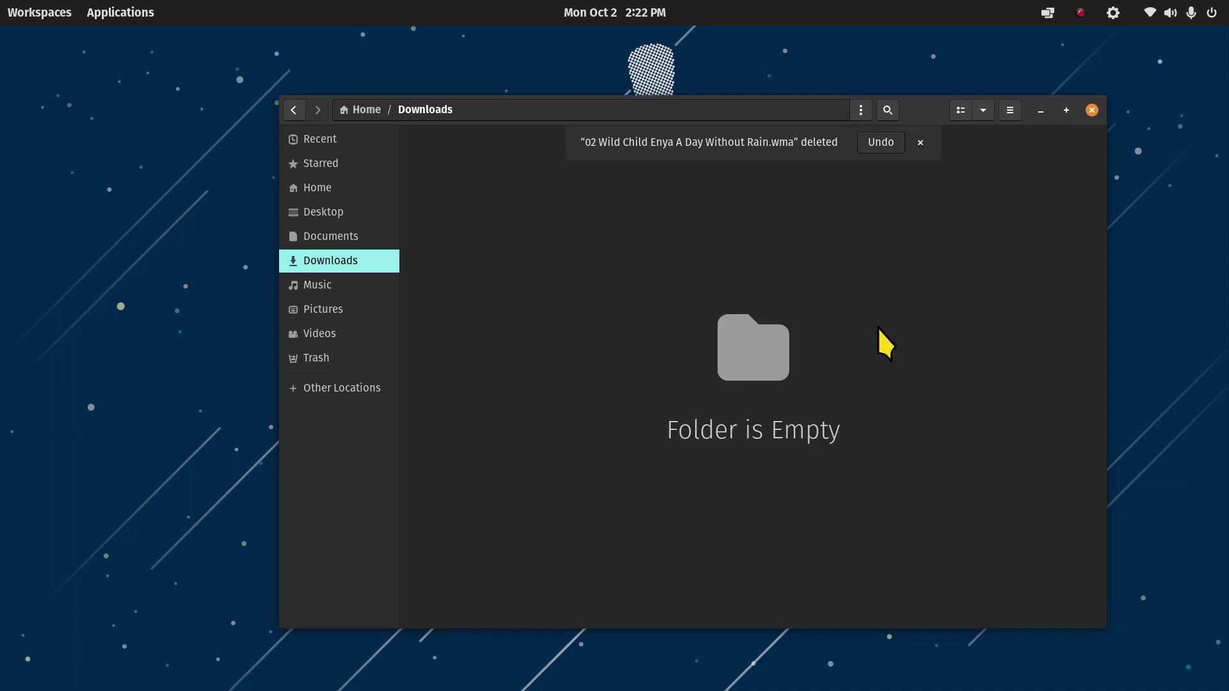
Narrow the Files window, move it to one side of the desktop, and place a second Downloads window beside it.
left_click_drag(1097, 205, 820, 233)
left_click_drag(640, 111, 1036, 46)
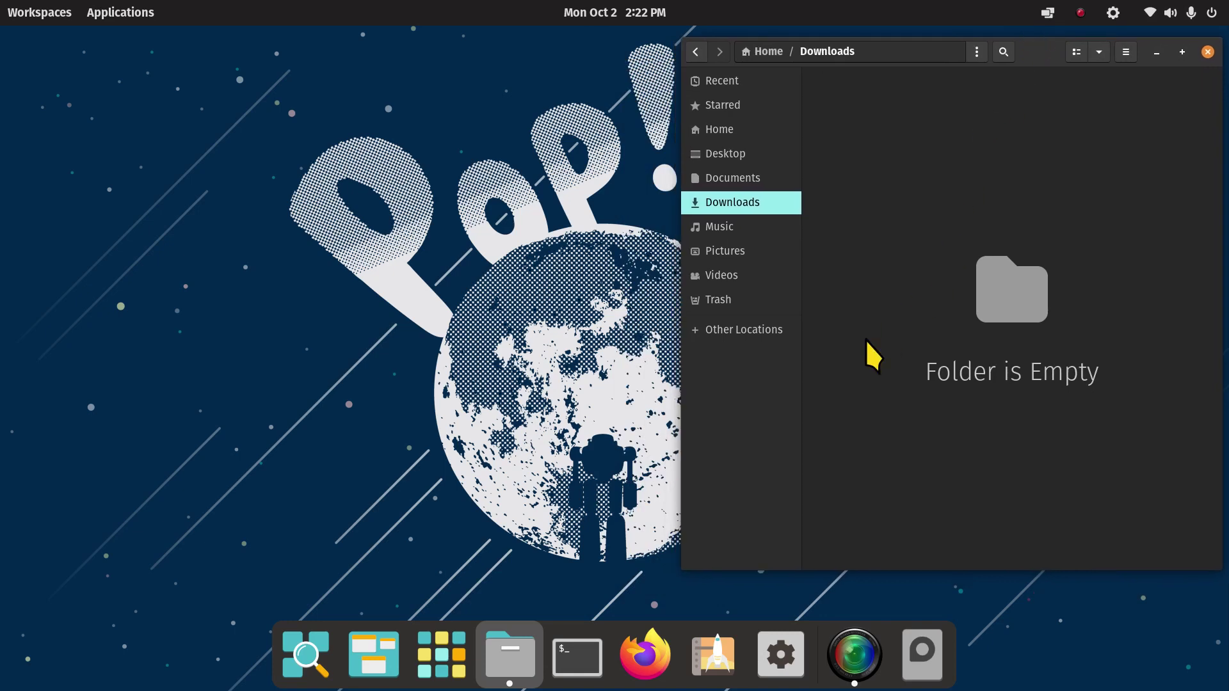
key("ctrl+n")
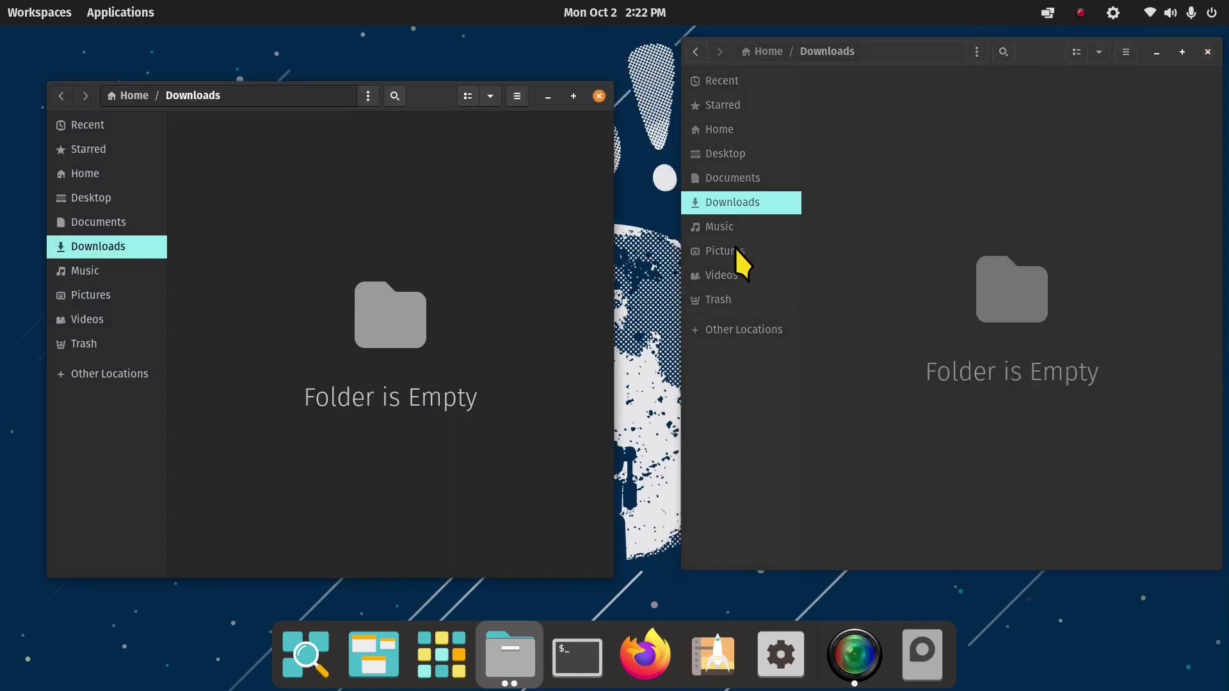
left_click_drag(420, 89, 420, 55)
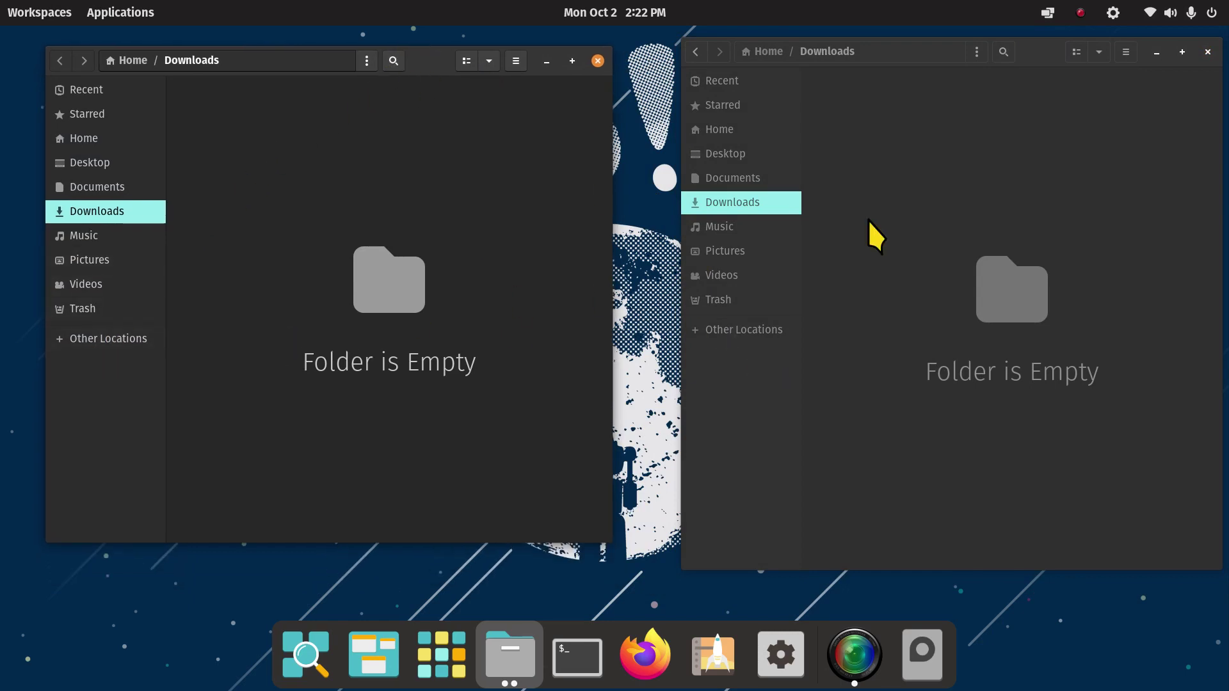
Show the DemoJunk folder of the DEMO drive in the first Files window and shrink its icons.
left_click(755, 331)
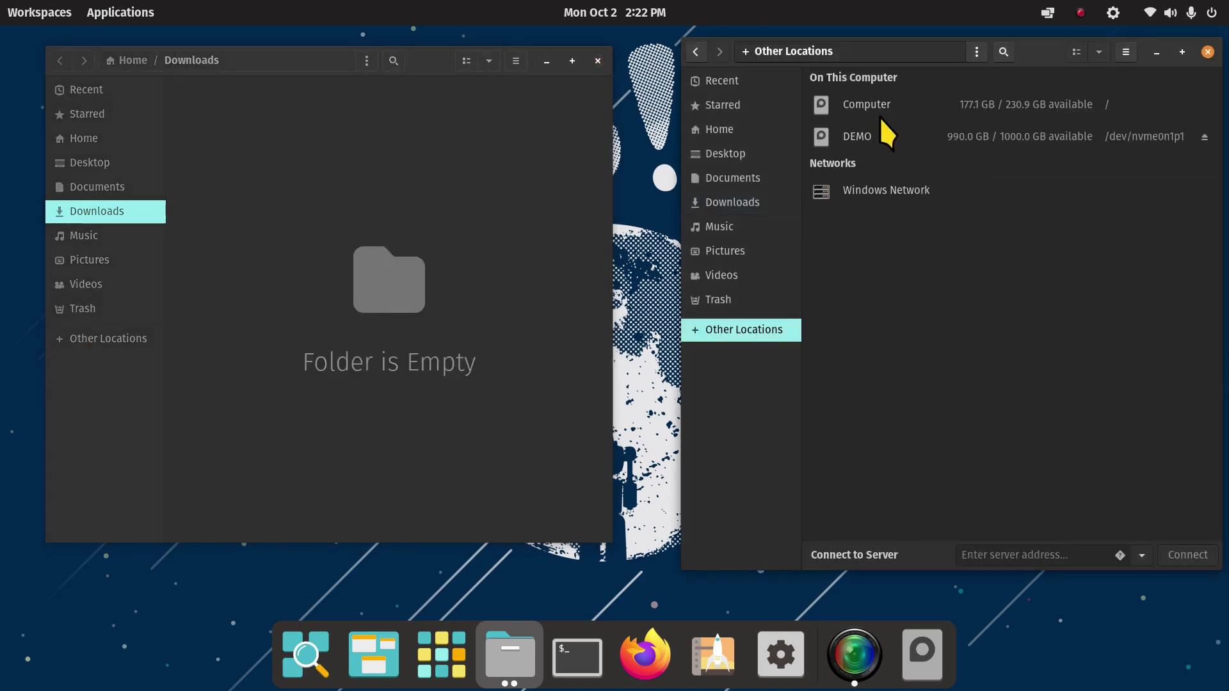
left_click(863, 136)
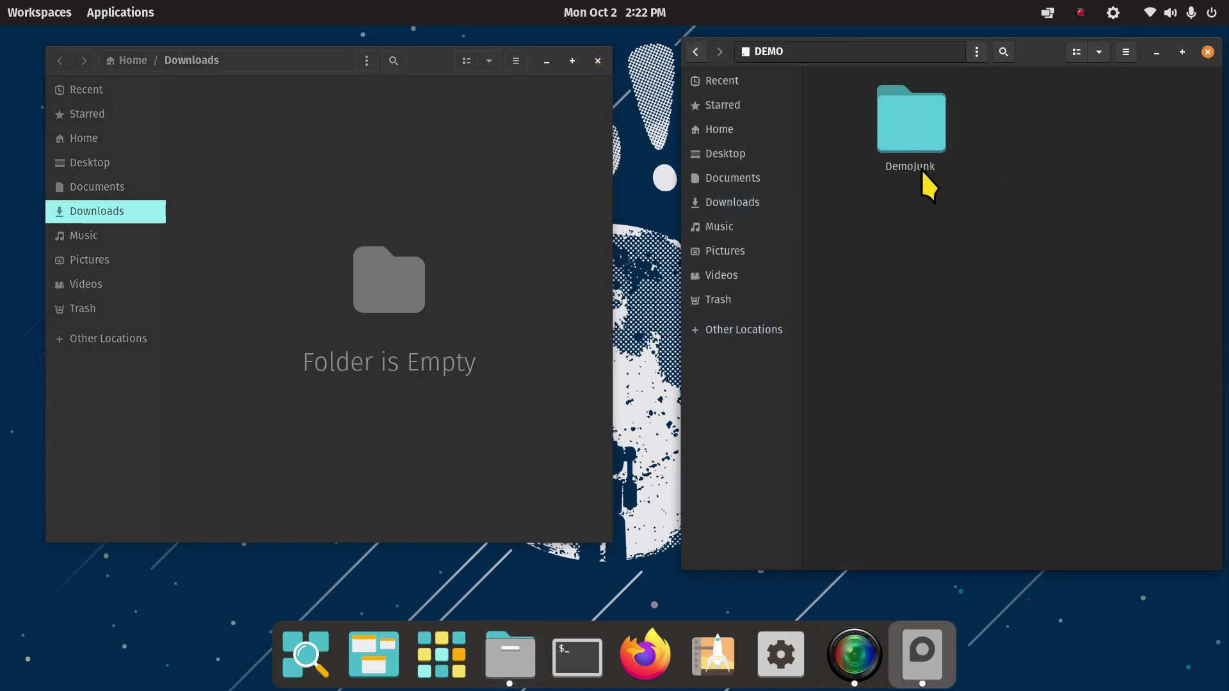
double_click(931, 127)
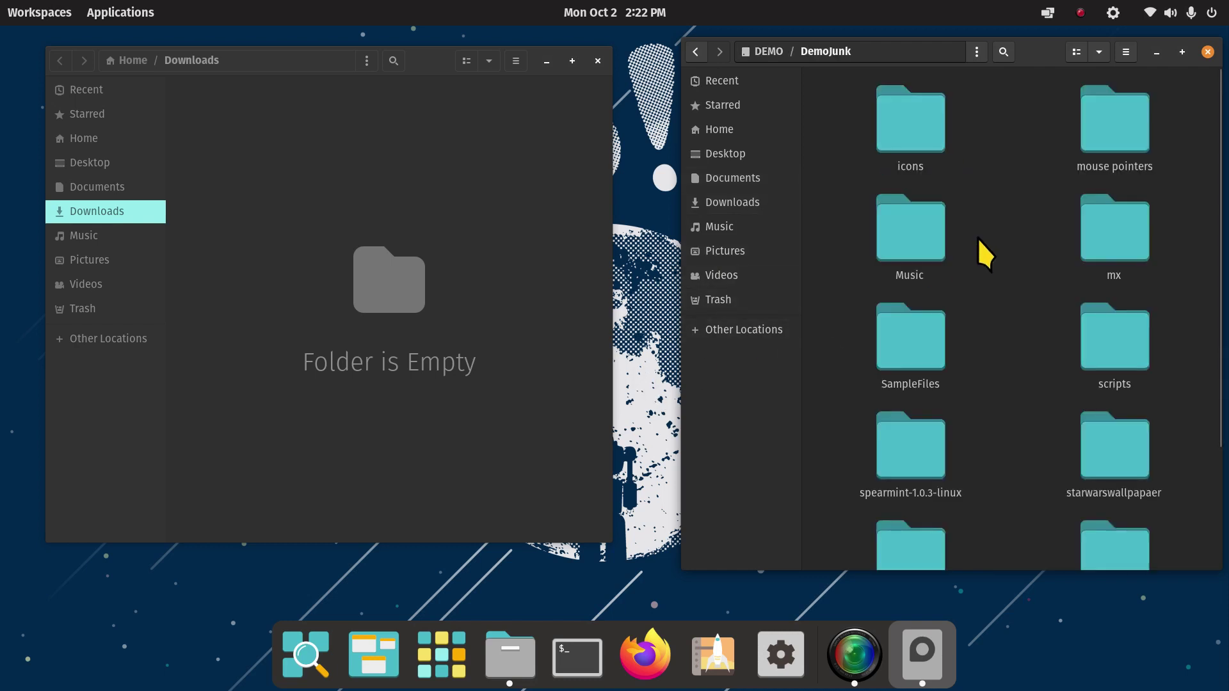
key("ctrl+minus")
key("ctrl+minus")
key("ctrl+plus")
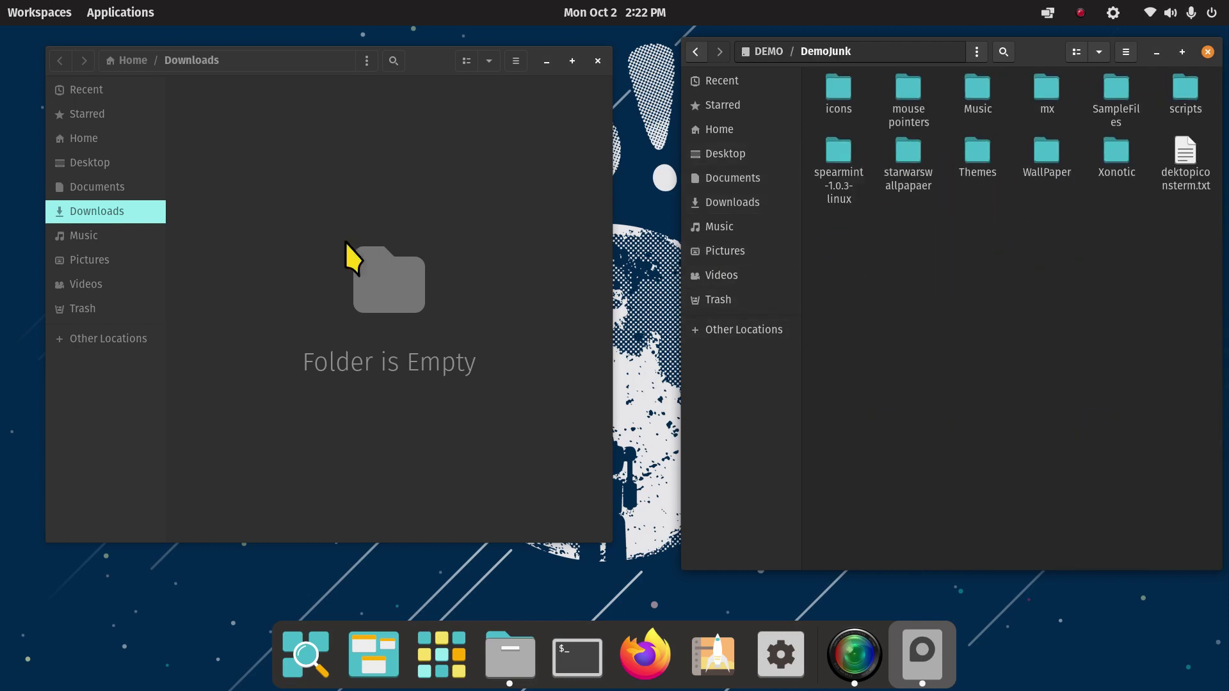
Copy "01 - Cold As Ice.mp3" from DemoJunk's Music/Foreigner/Records folder into the Downloads window, and clear the selection.
left_click(196, 204)
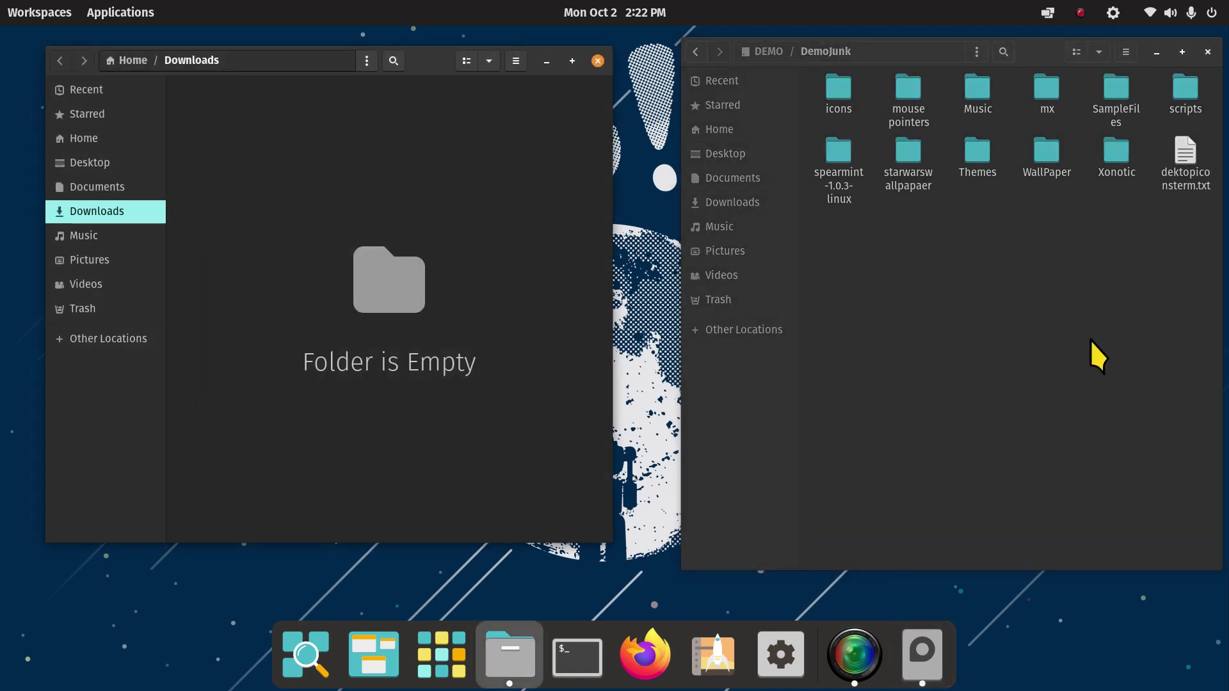
left_click(1073, 231)
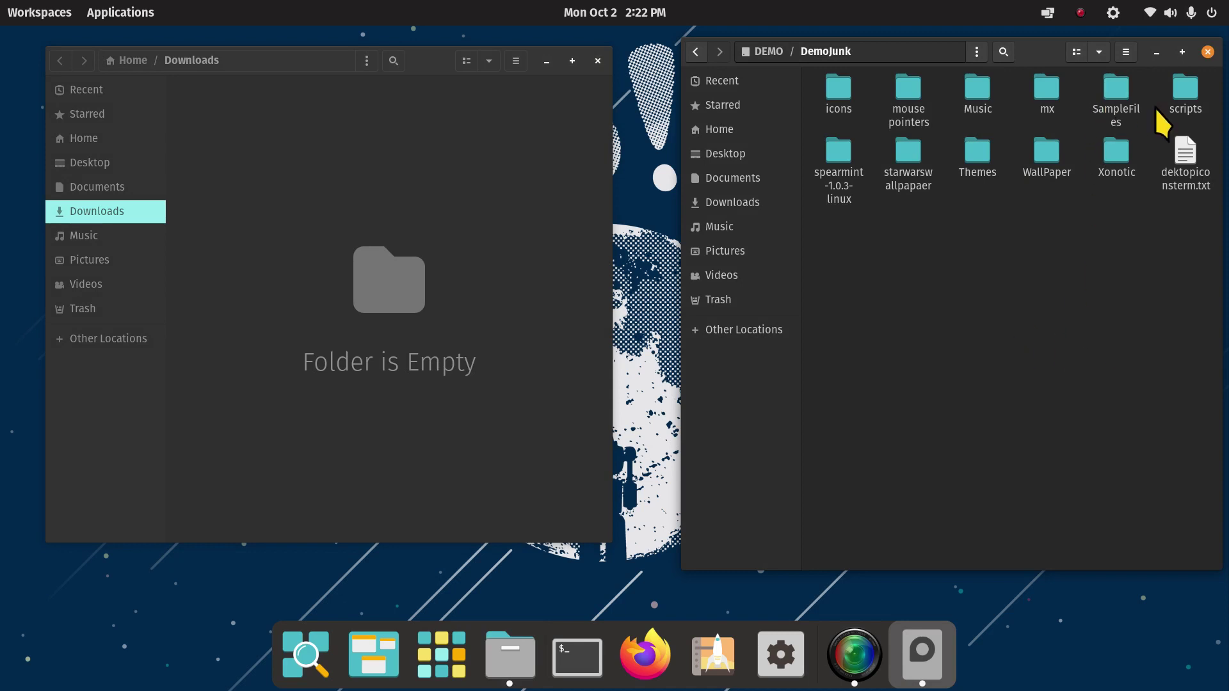
double_click(980, 96)
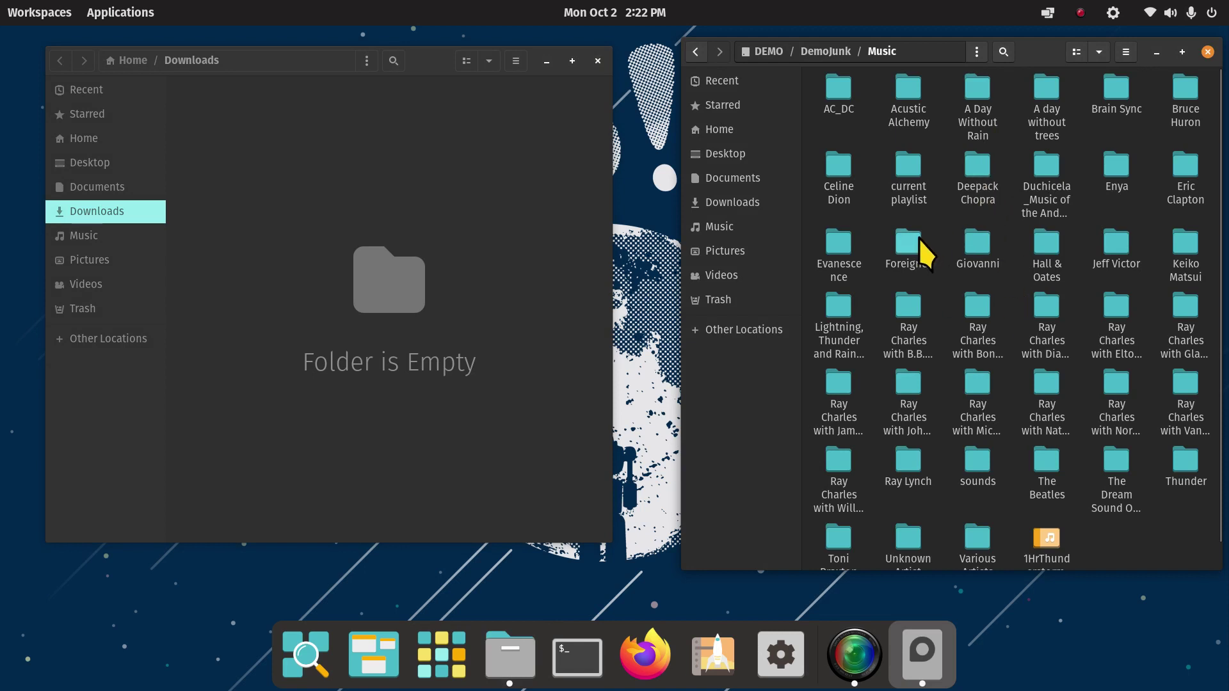
double_click(907, 255)
double_click(851, 96)
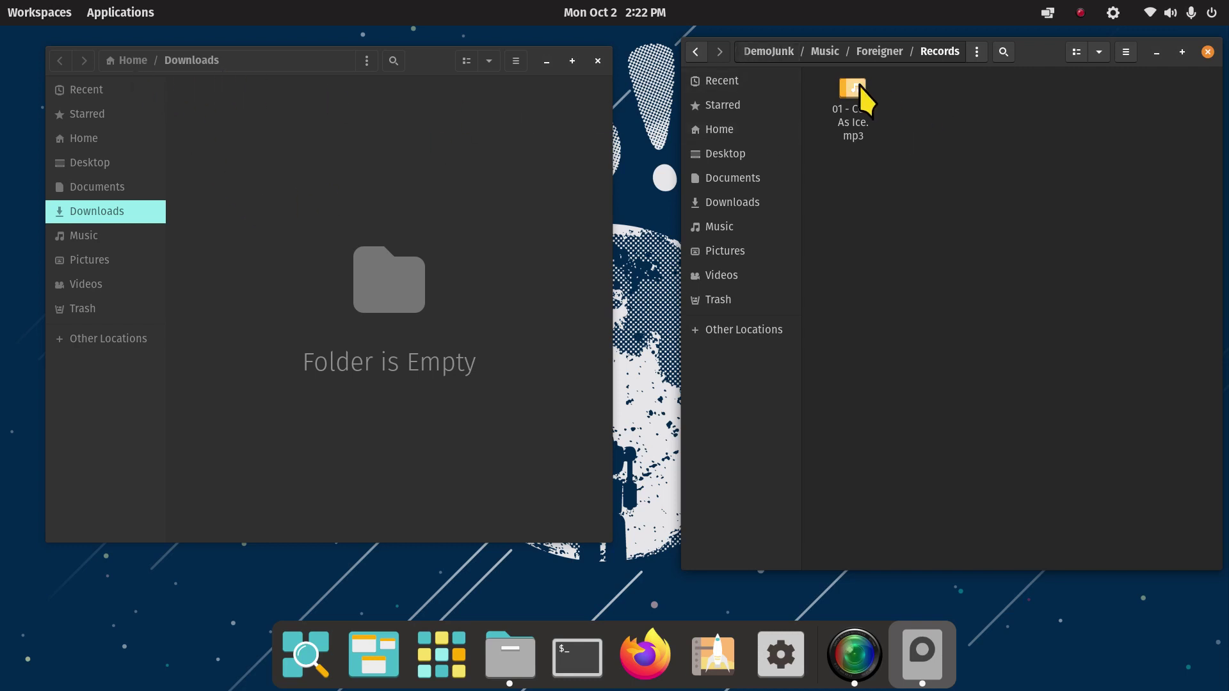
left_click_drag(861, 89, 378, 216)
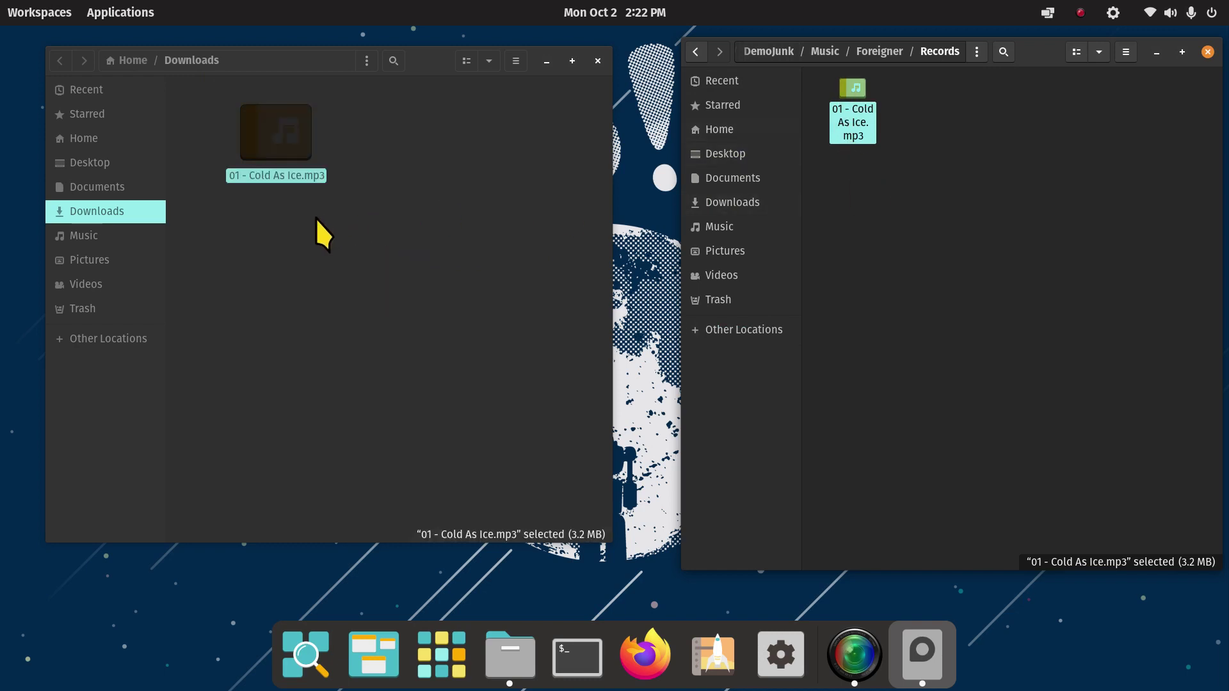
left_click(281, 214)
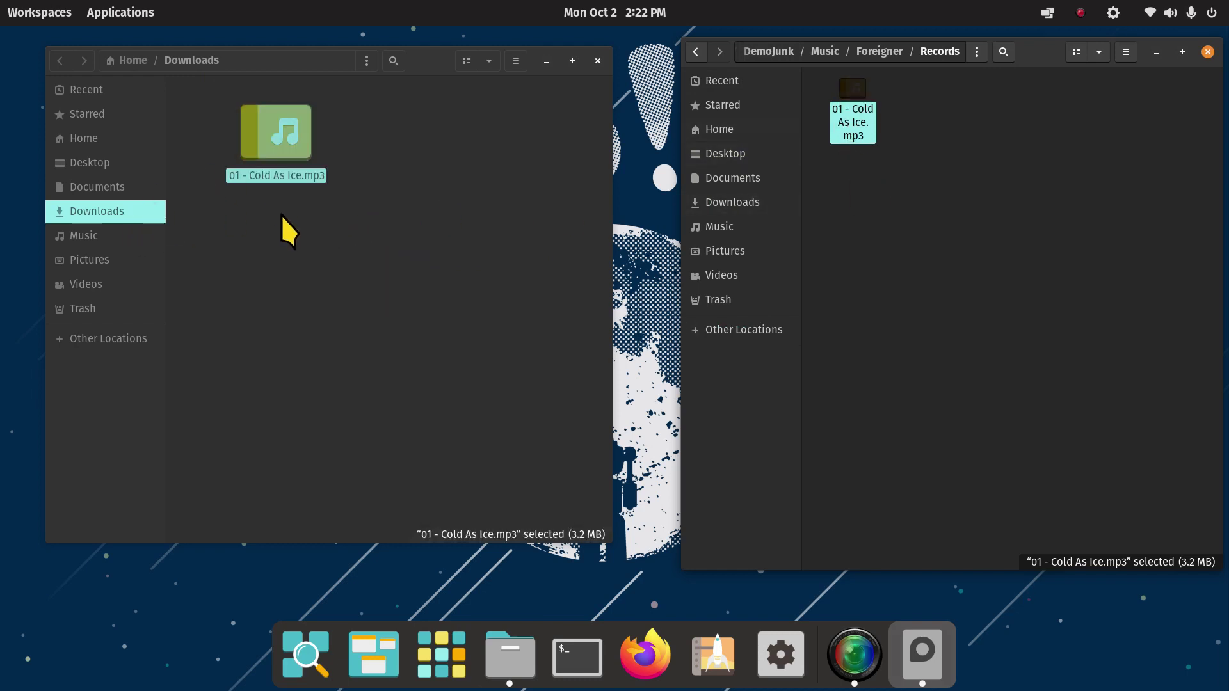
left_click(889, 211)
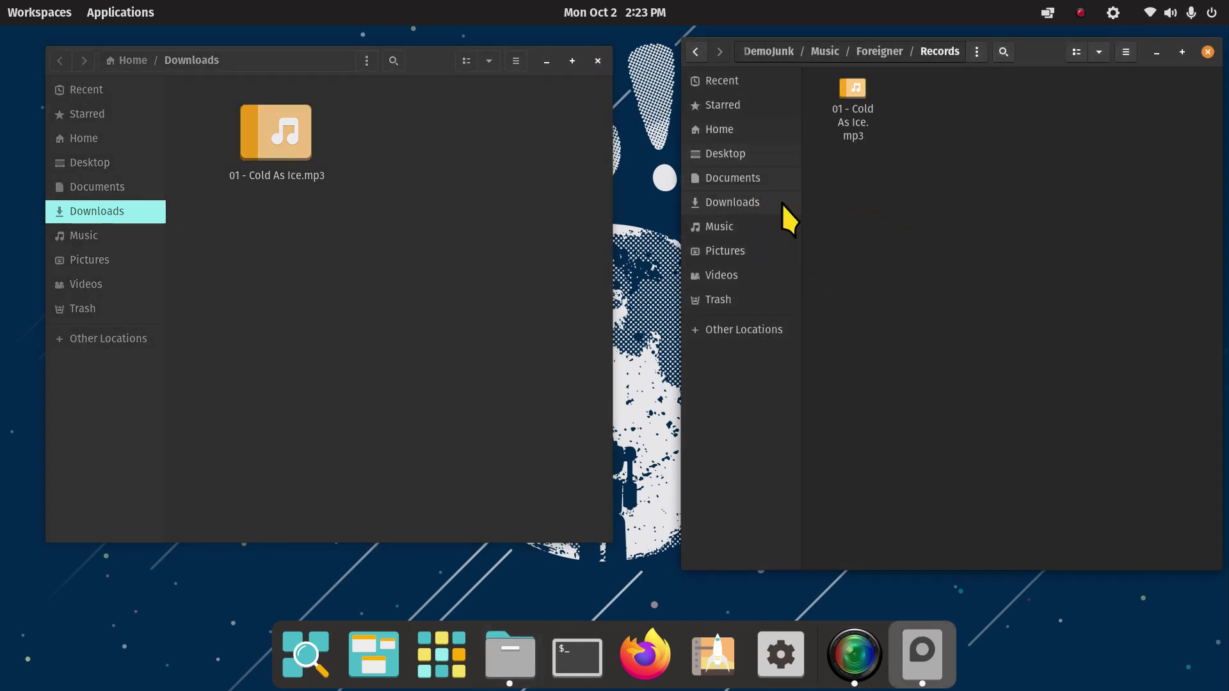
Show the home Music folder with slightly larger icons in the Records window, and move "01 - Cold As Ice.mp3" there from Downloads.
left_click(719, 226)
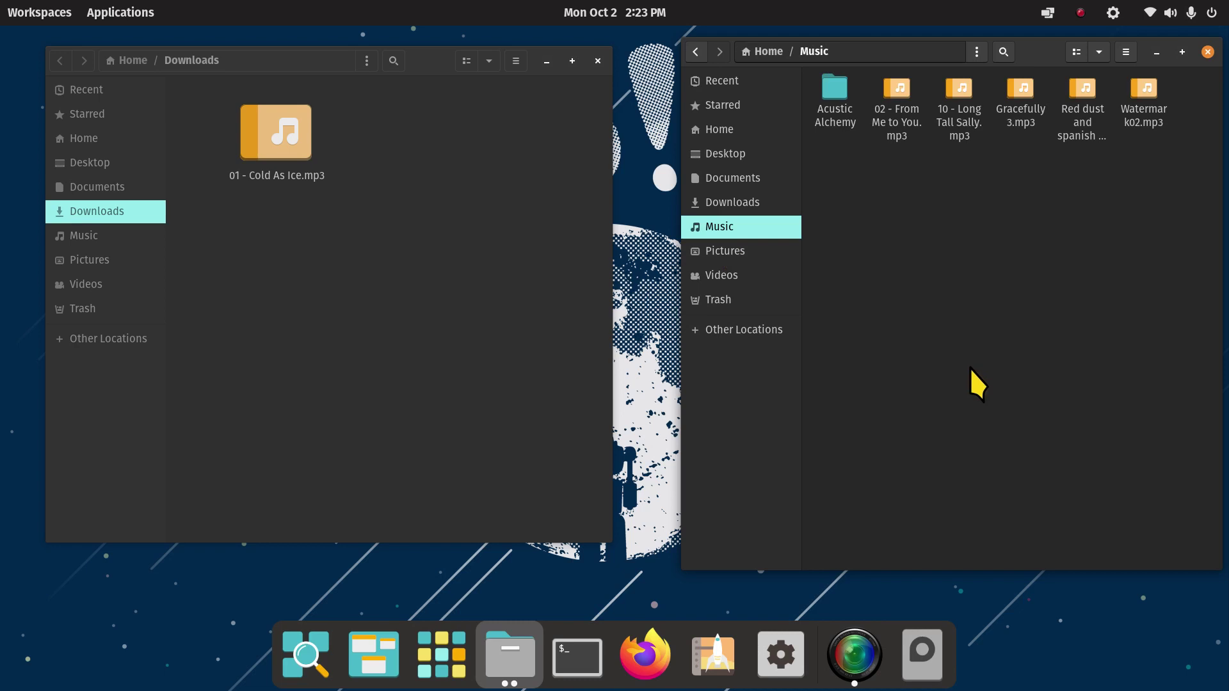
scroll(969, 364, "up", 2)
scroll(988, 347, "down", 2)
scroll(989, 347, "up", 1)
scroll(989, 343, "up", 1)
scroll(989, 340, "down", 1)
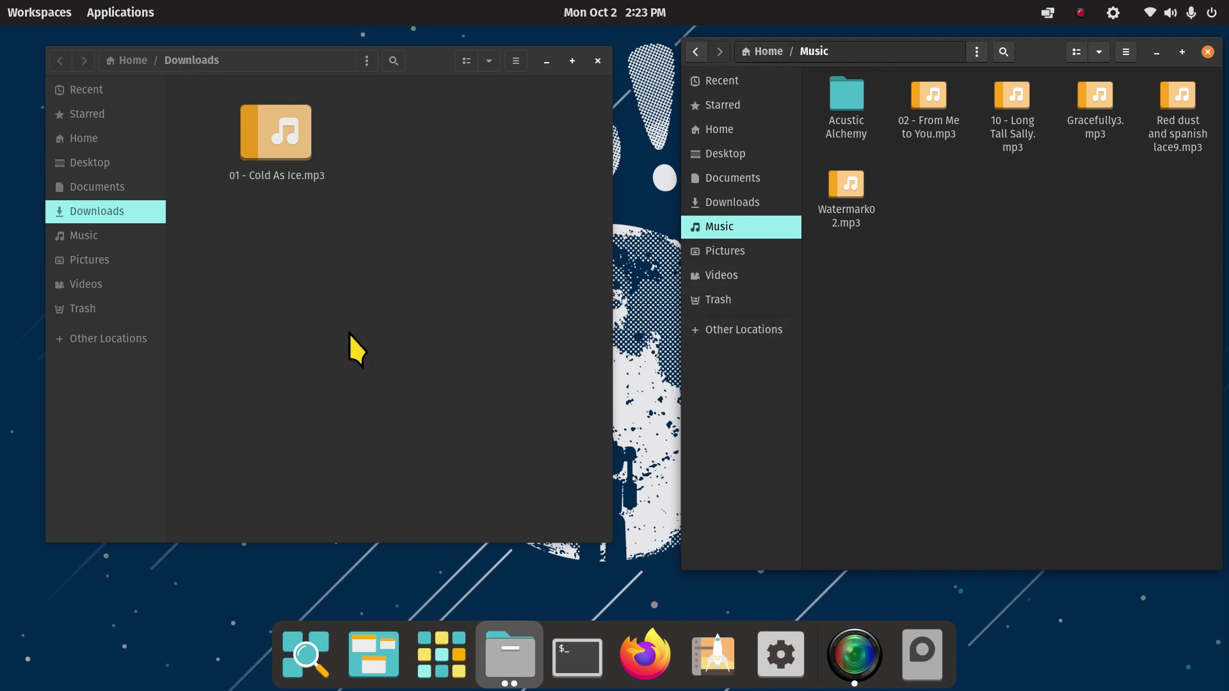
left_click_drag(294, 151, 949, 351)
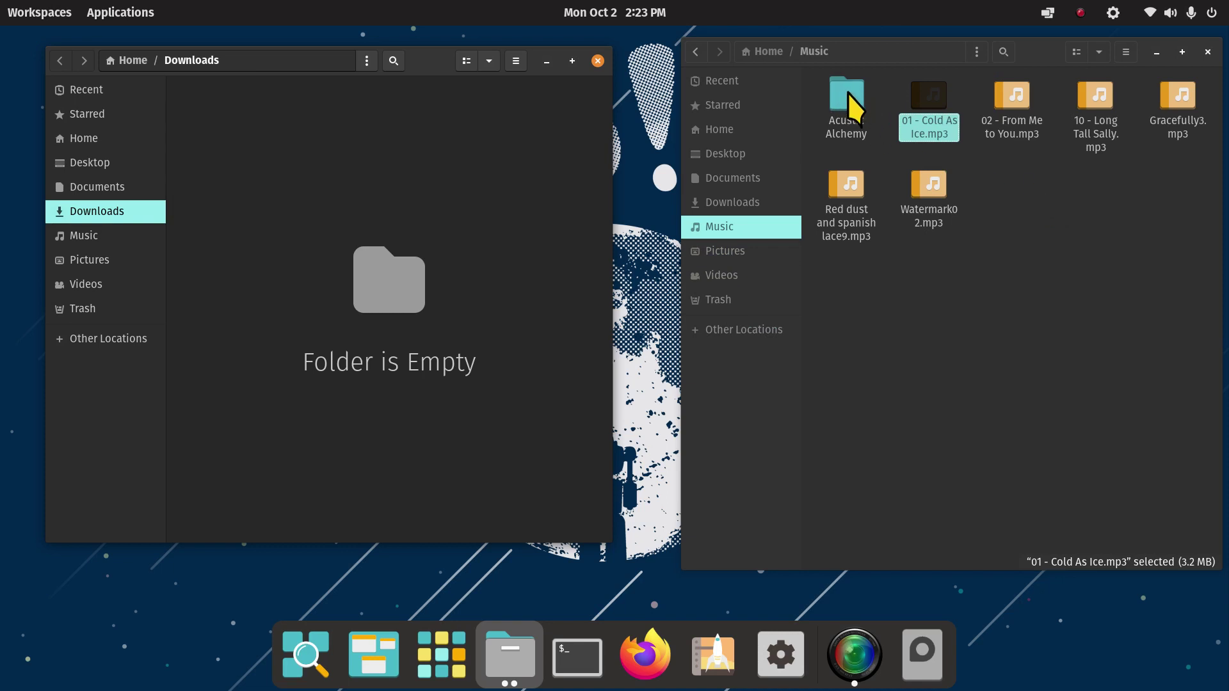
Move the Acustic Alchemy folder from the Music window to the Downloads window and back to Music.
left_click_drag(850, 103, 434, 178)
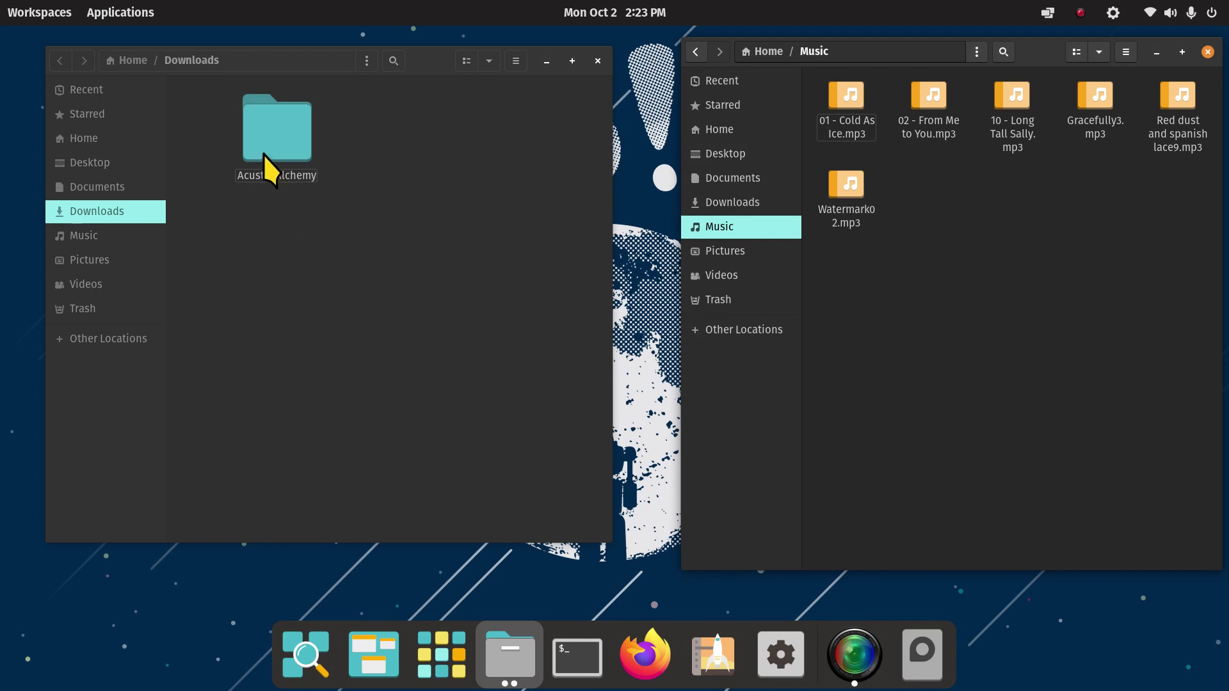
left_click(353, 363)
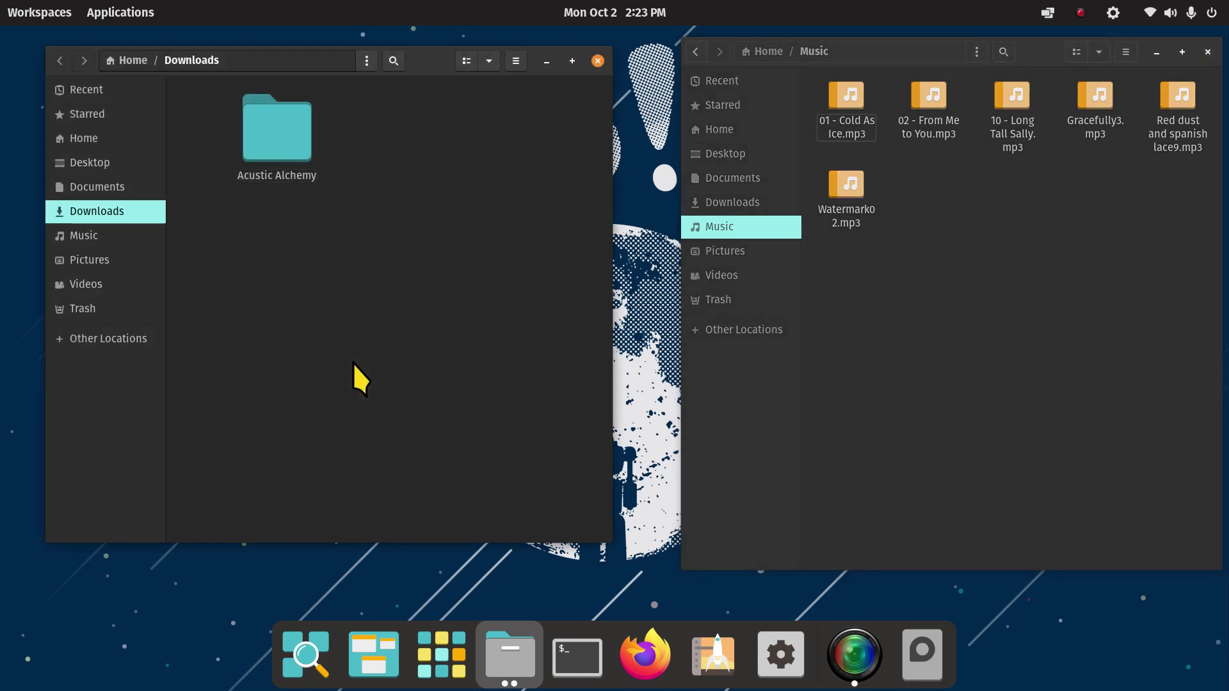
left_click_drag(269, 128, 931, 354)
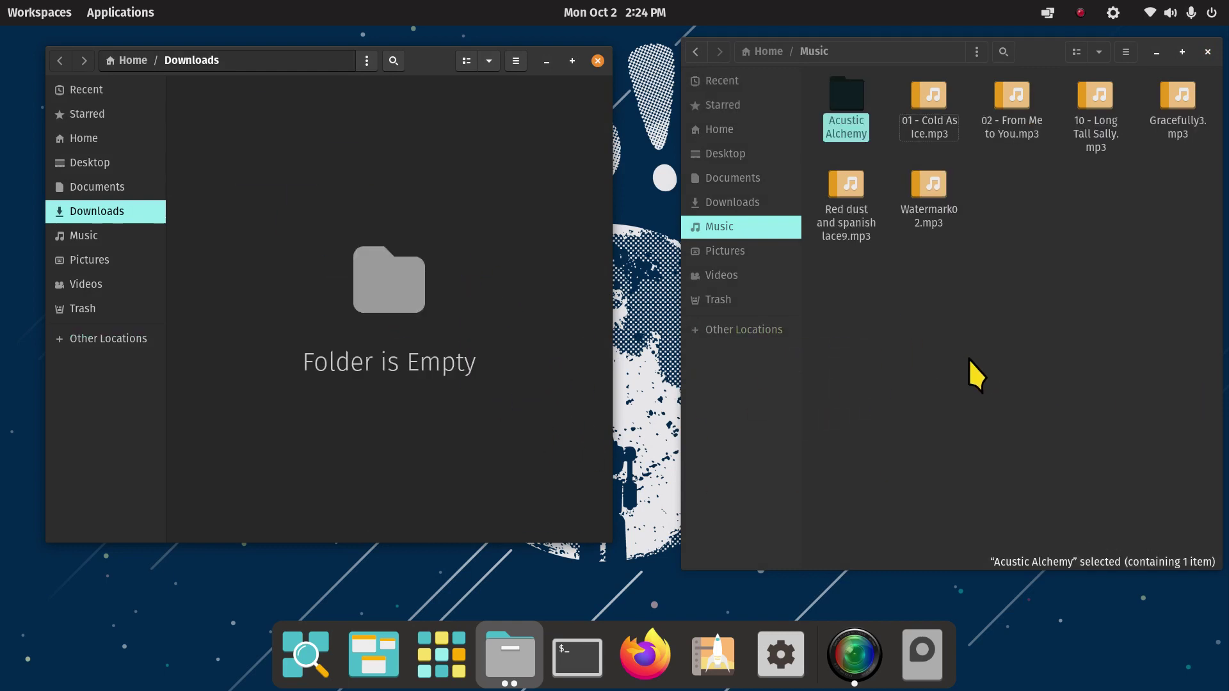
left_click(1001, 357)
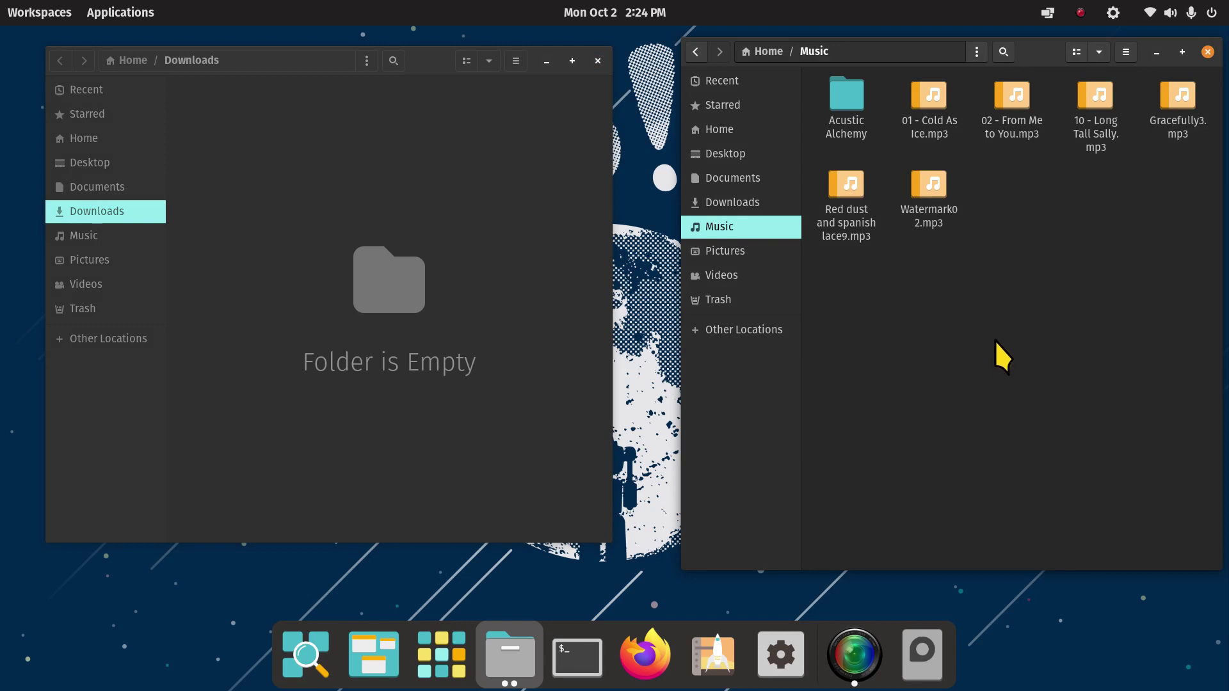
Copy the Acustic Alchemy folder in Music to the clipboard, and close the Downloads window.
right_click(842, 98)
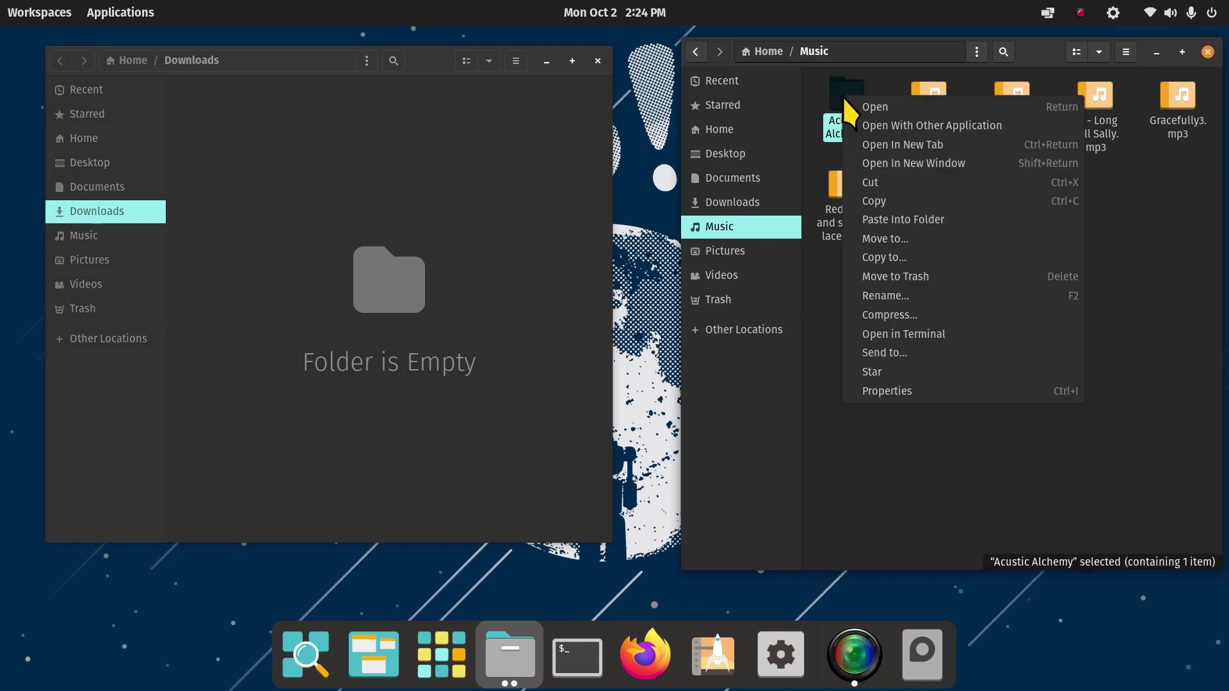
left_click(932, 202)
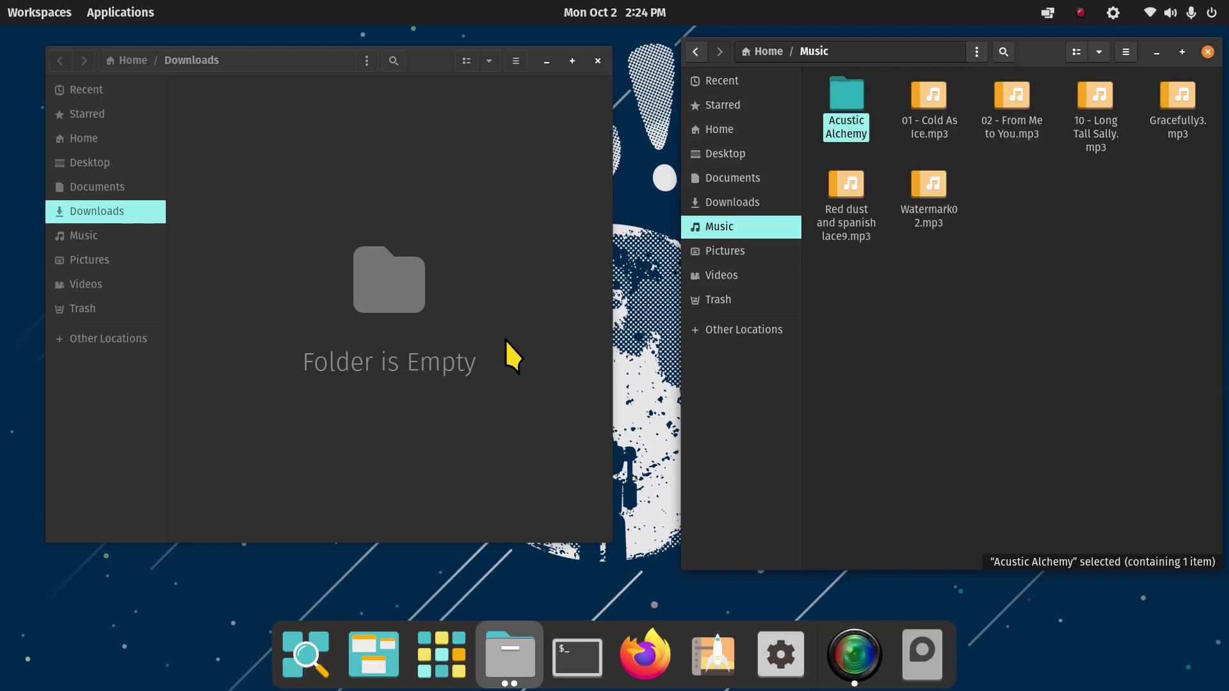
left_click(598, 60)
Reposition the Music window while maximizing and restoring it twice, and view the window actions offered by its title bar.
left_click_drag(1040, 58, 626, 83)
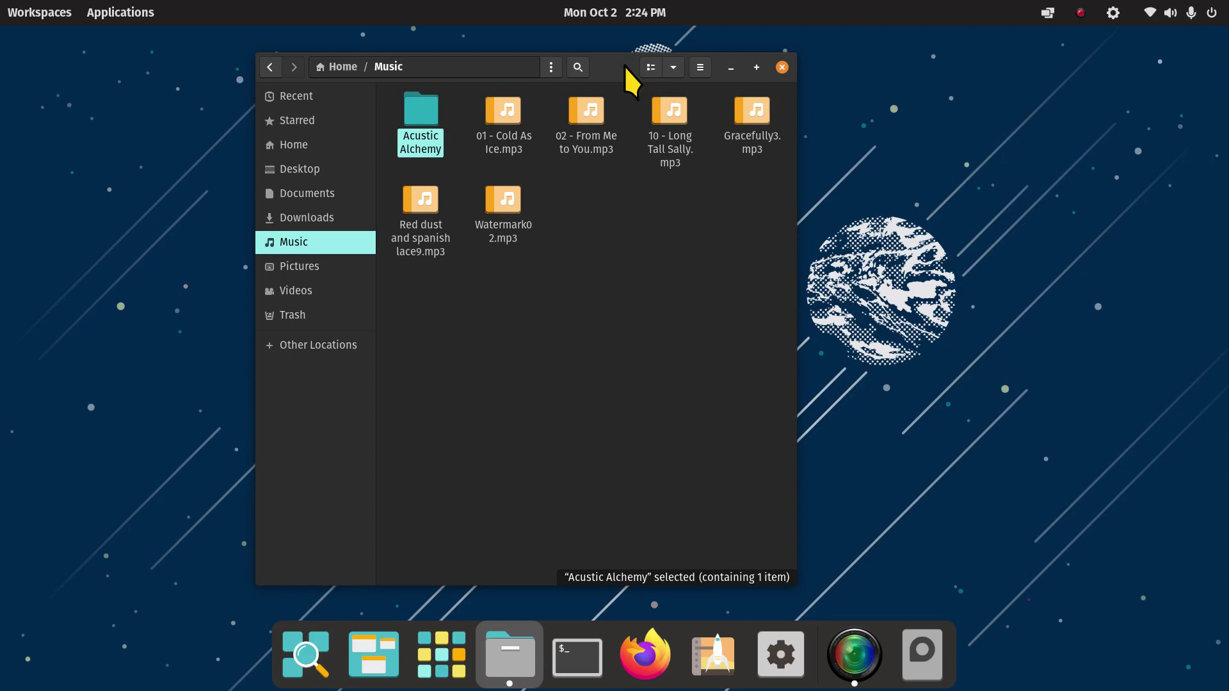
double_click(622, 67)
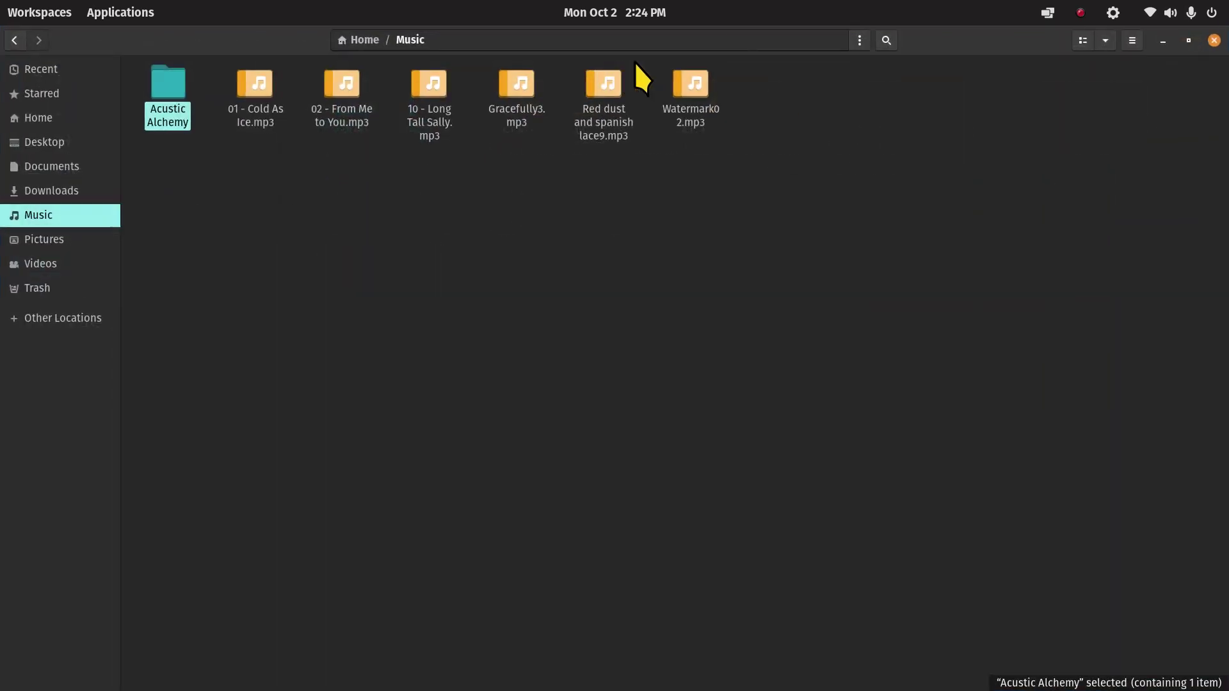
double_click(923, 42)
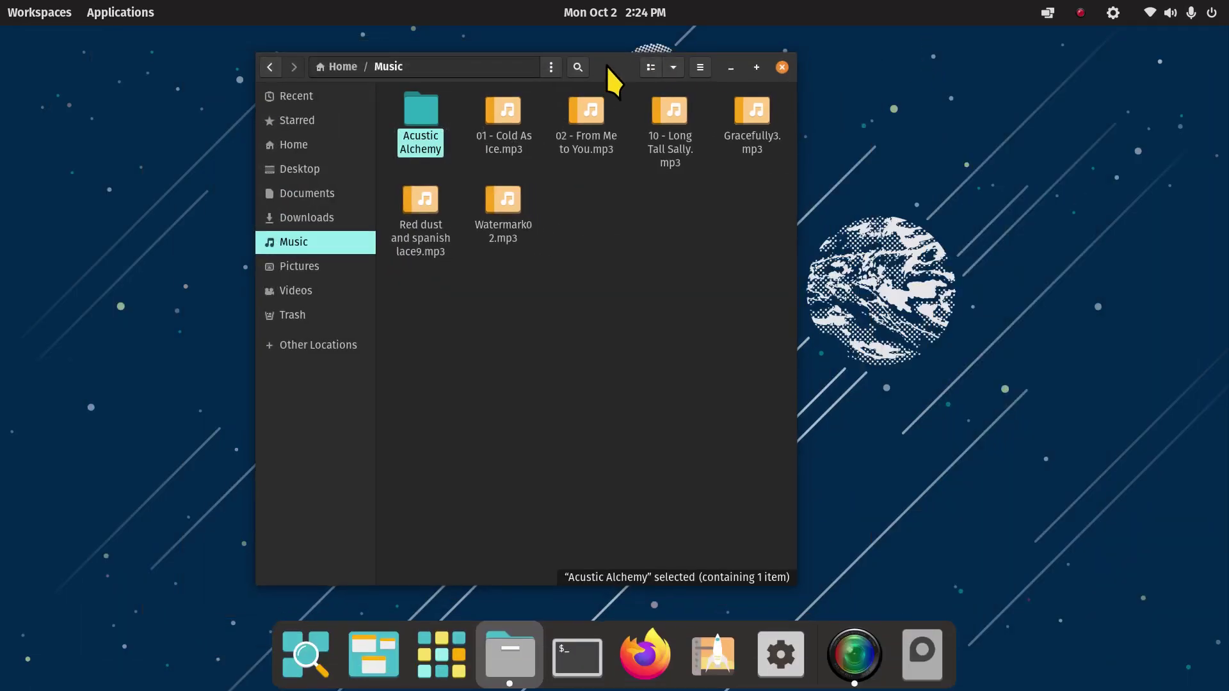
left_click_drag(607, 66, 604, 9)
left_click_drag(982, 48, 979, 87)
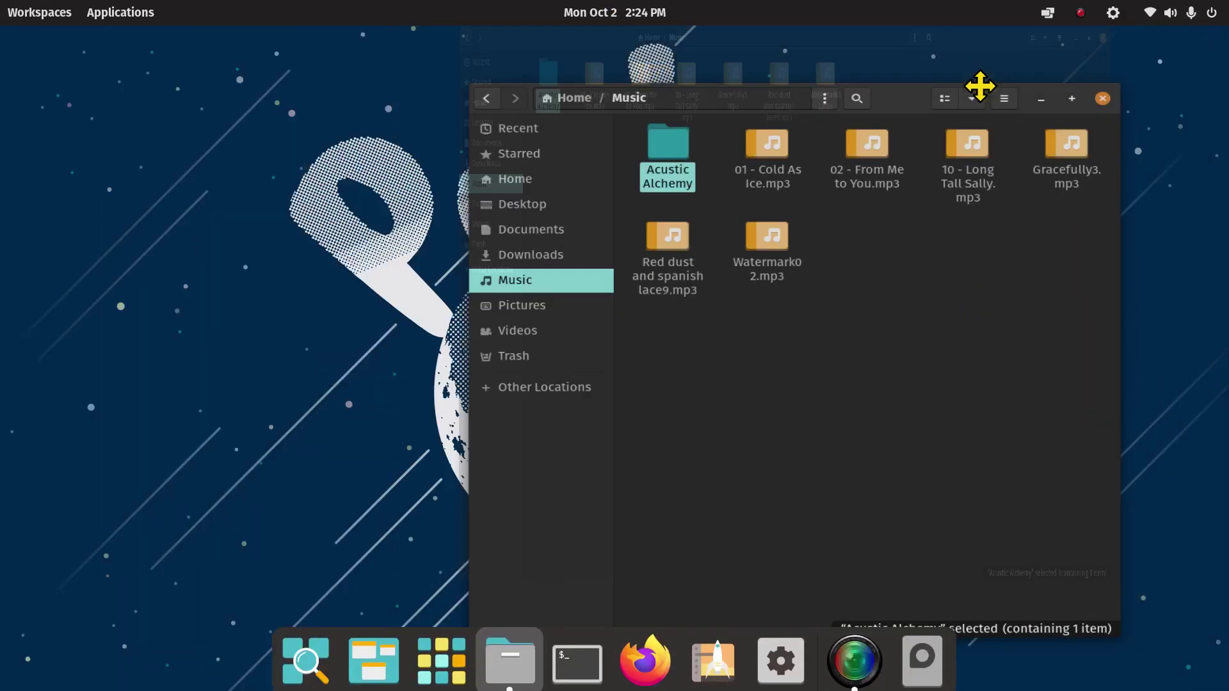
right_click(915, 96)
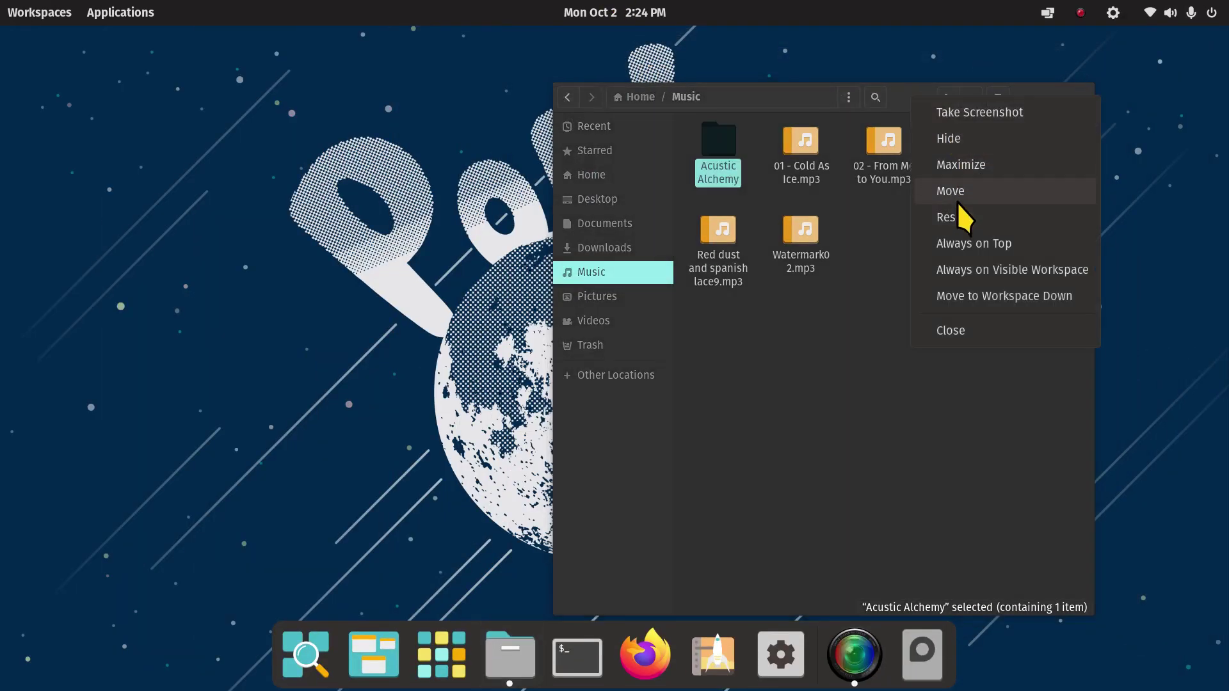
left_click(908, 287)
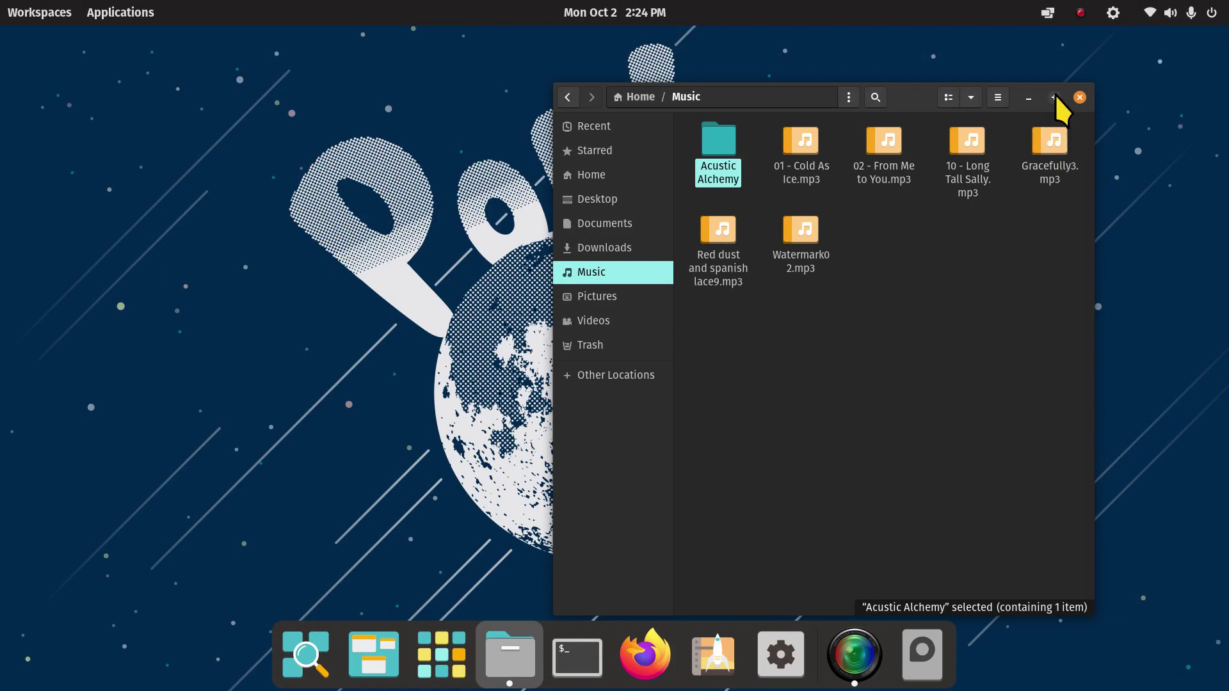
Search the installed applications for "tw", launch Tweaks and show its Window Titlebars settings.
left_click(439, 662)
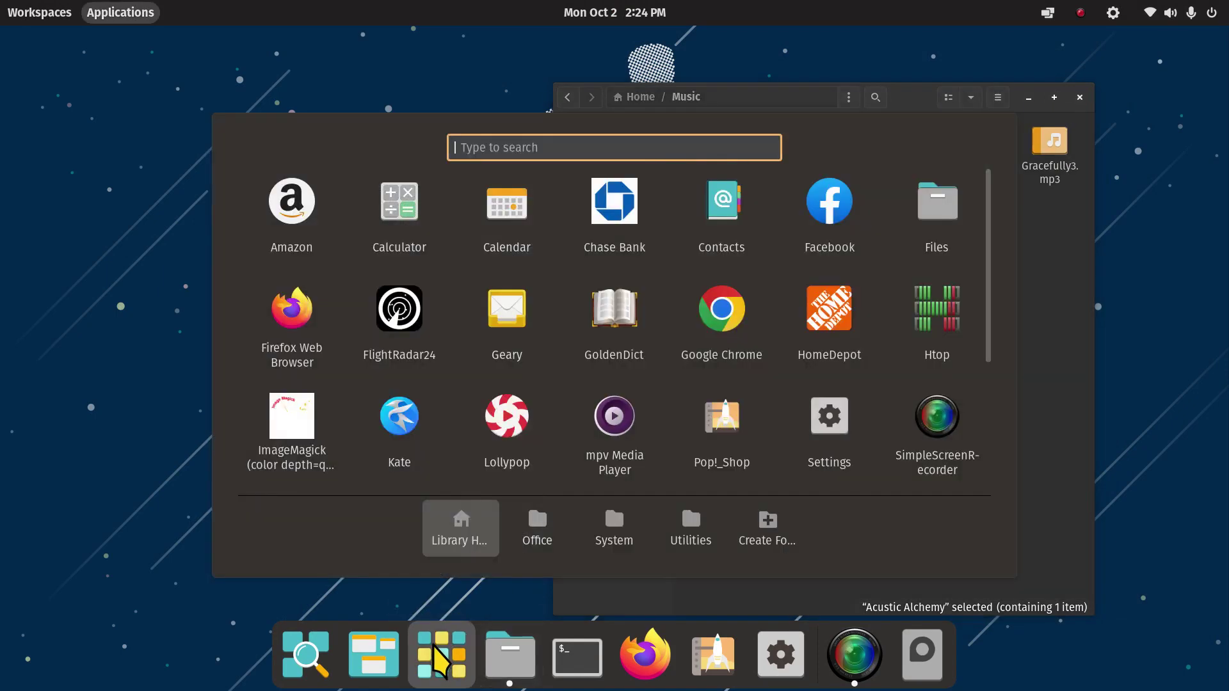
type("tw")
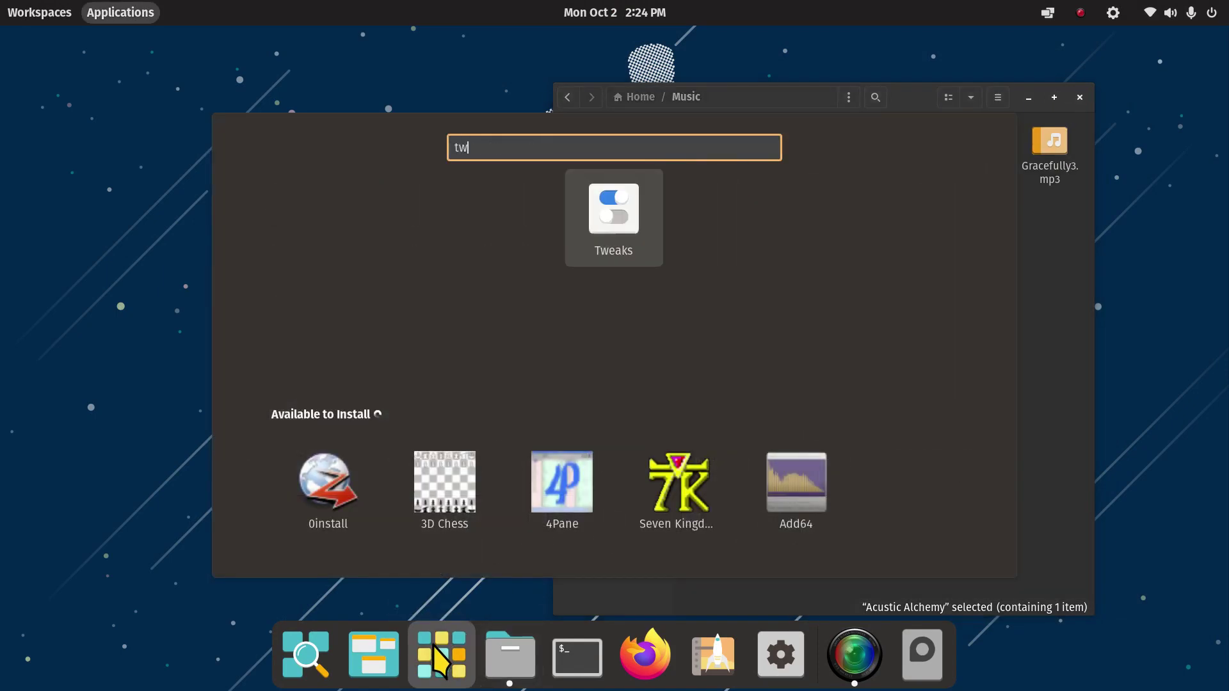
left_click(620, 224)
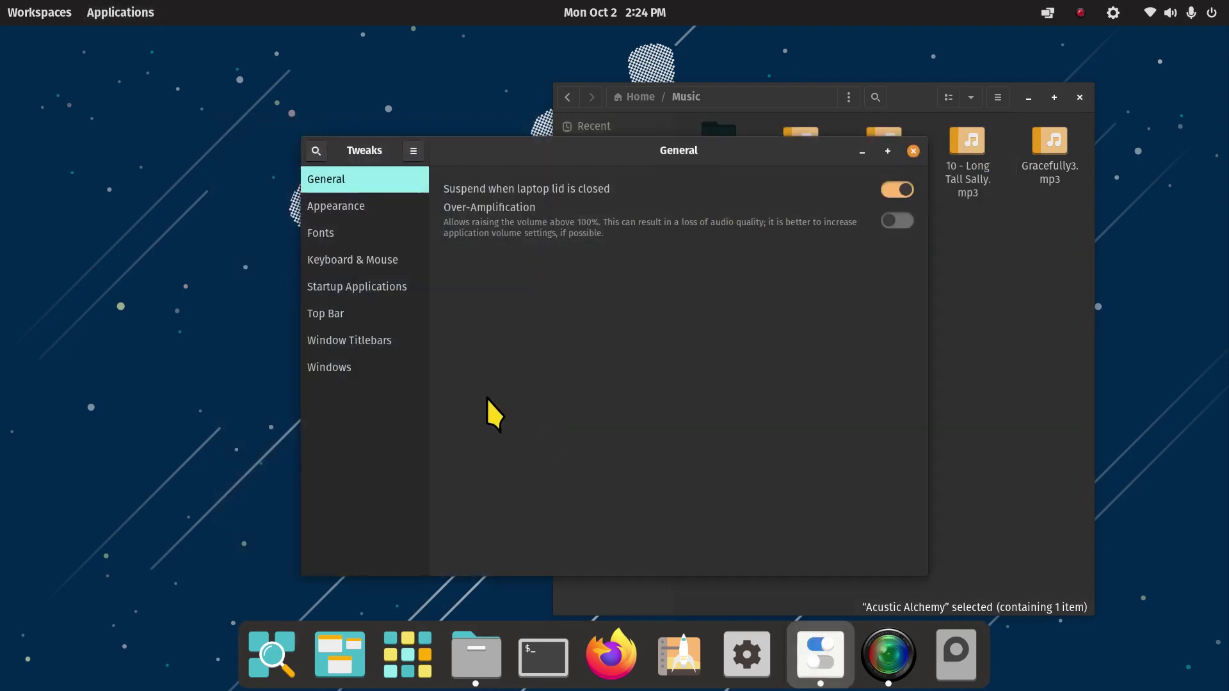
left_click(329, 343)
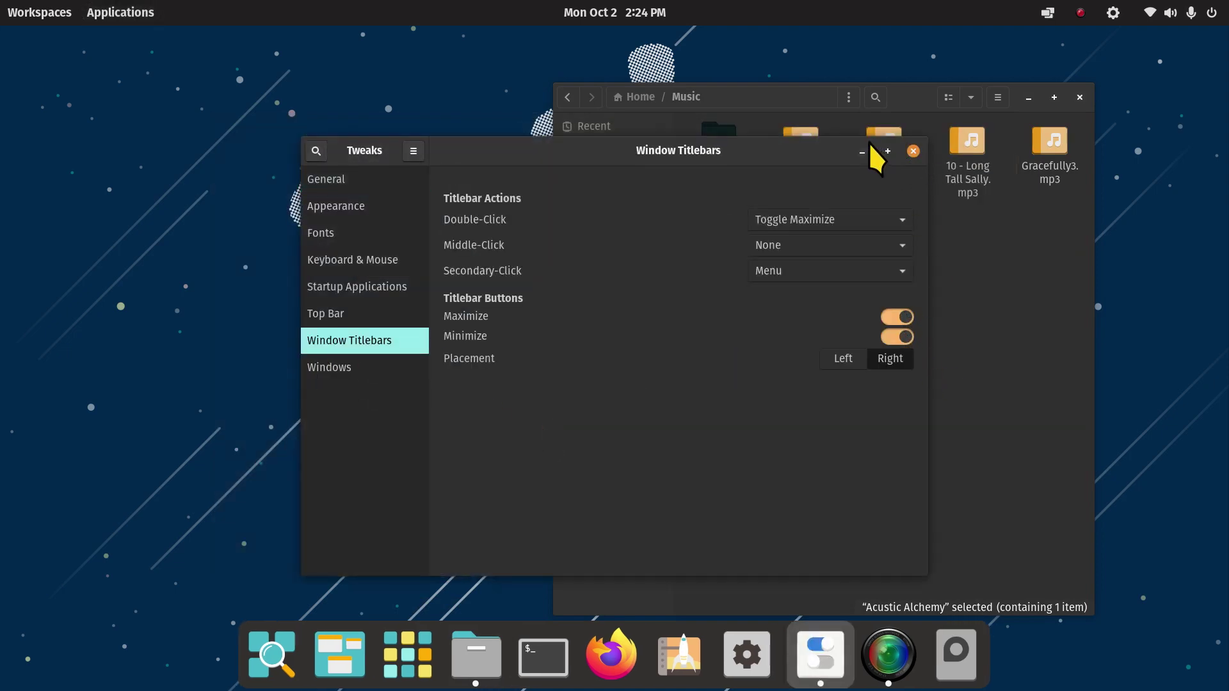
Switch the titlebar buttons' placement to Left and back to Right, and close Tweaks.
left_click(849, 358)
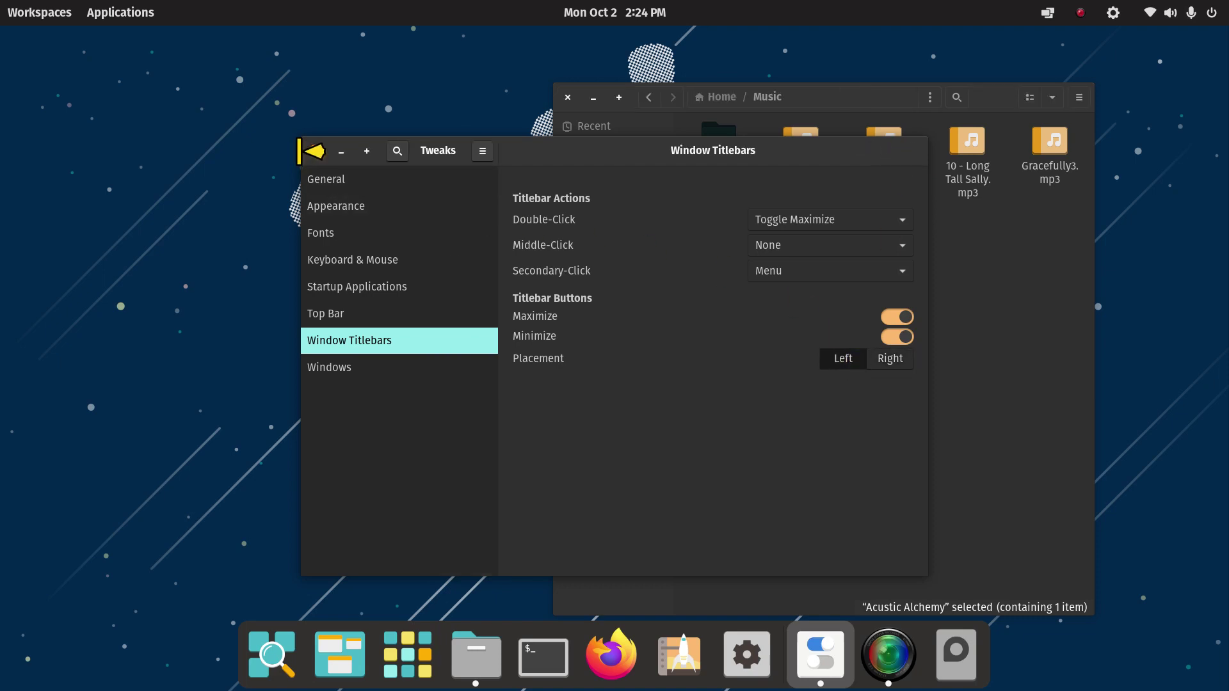
left_click(892, 359)
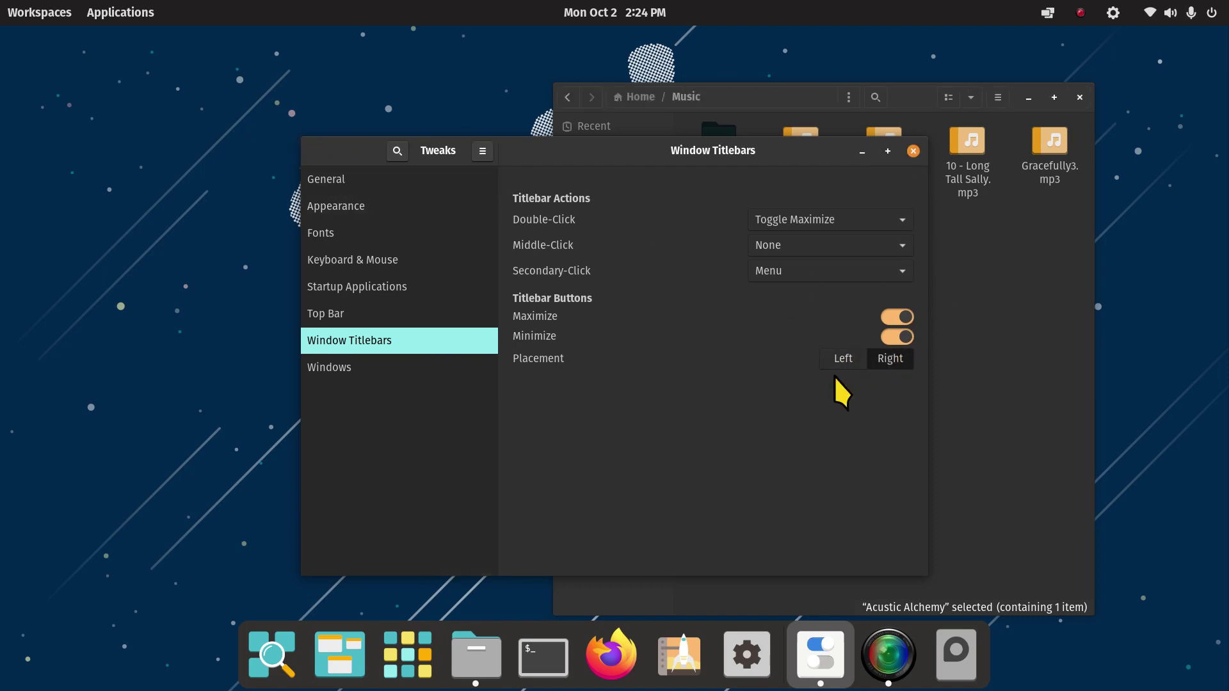
left_click(913, 151)
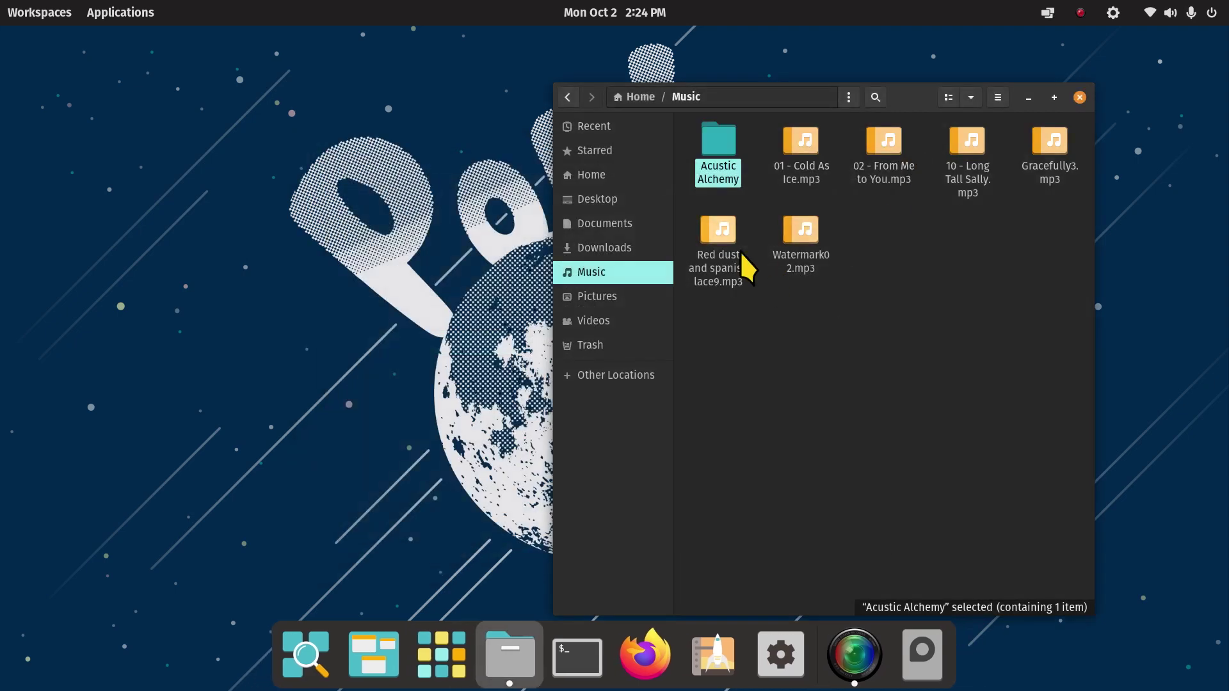
Go to the Home folder, move the file window toward the middle of the desktop and show hidden files.
left_click(602, 174)
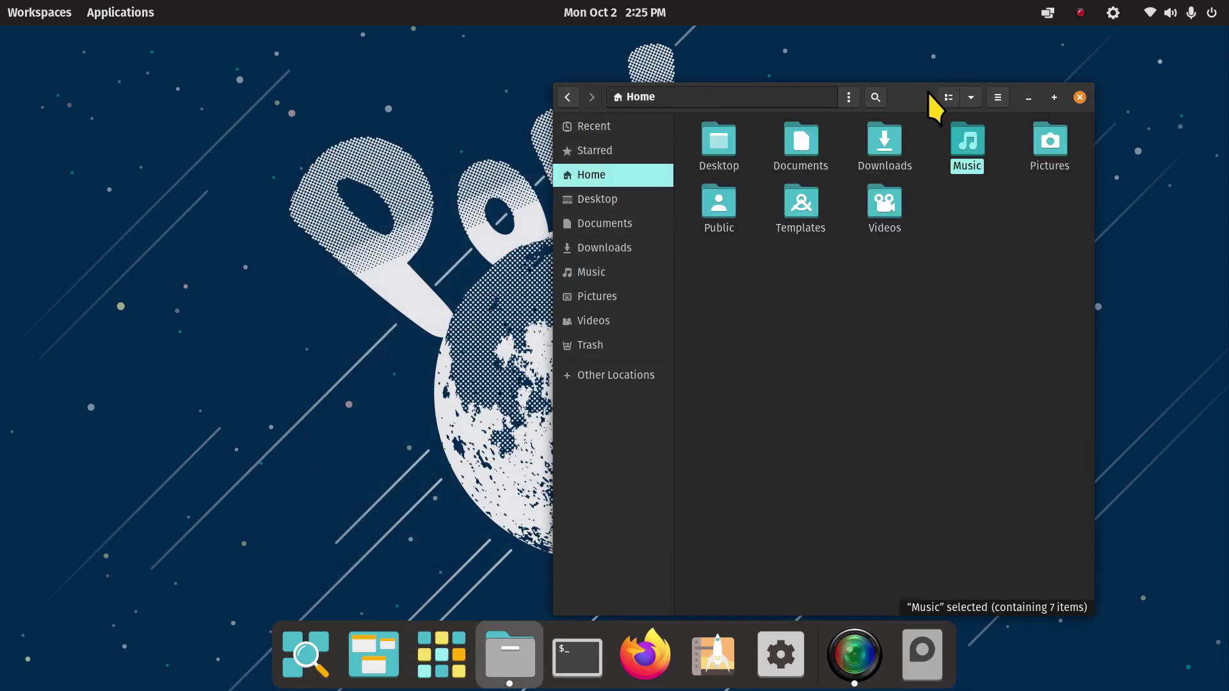
left_click_drag(927, 91, 715, 48)
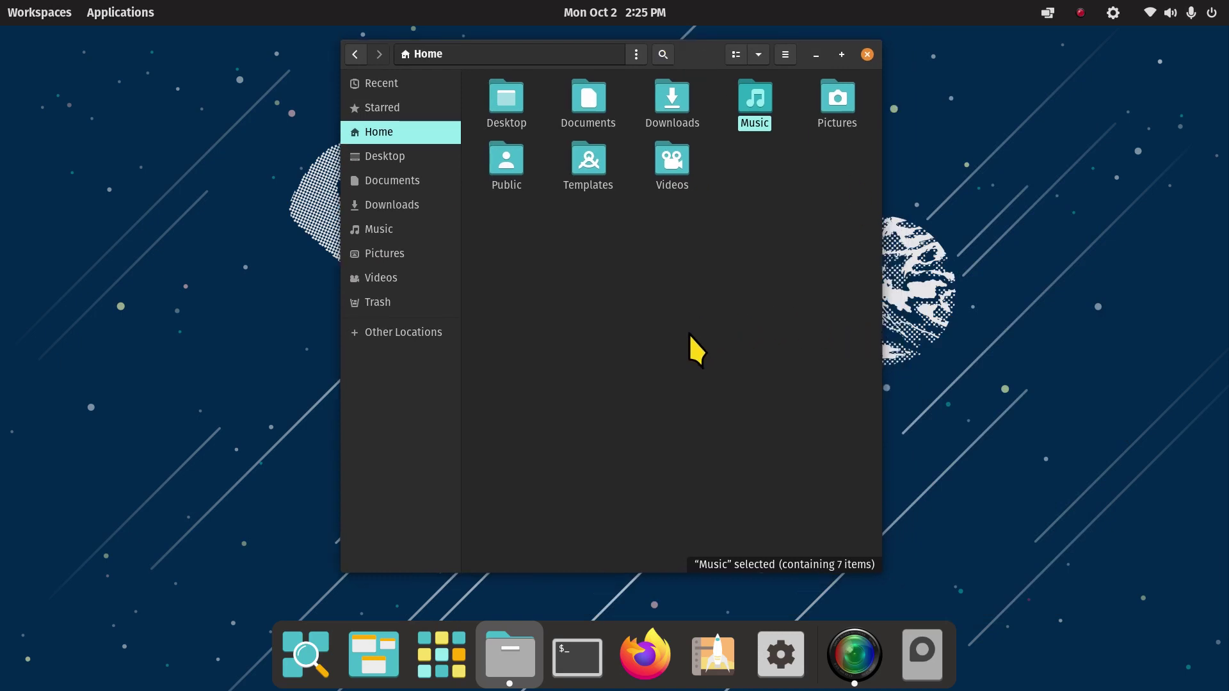
key("ctrl+h")
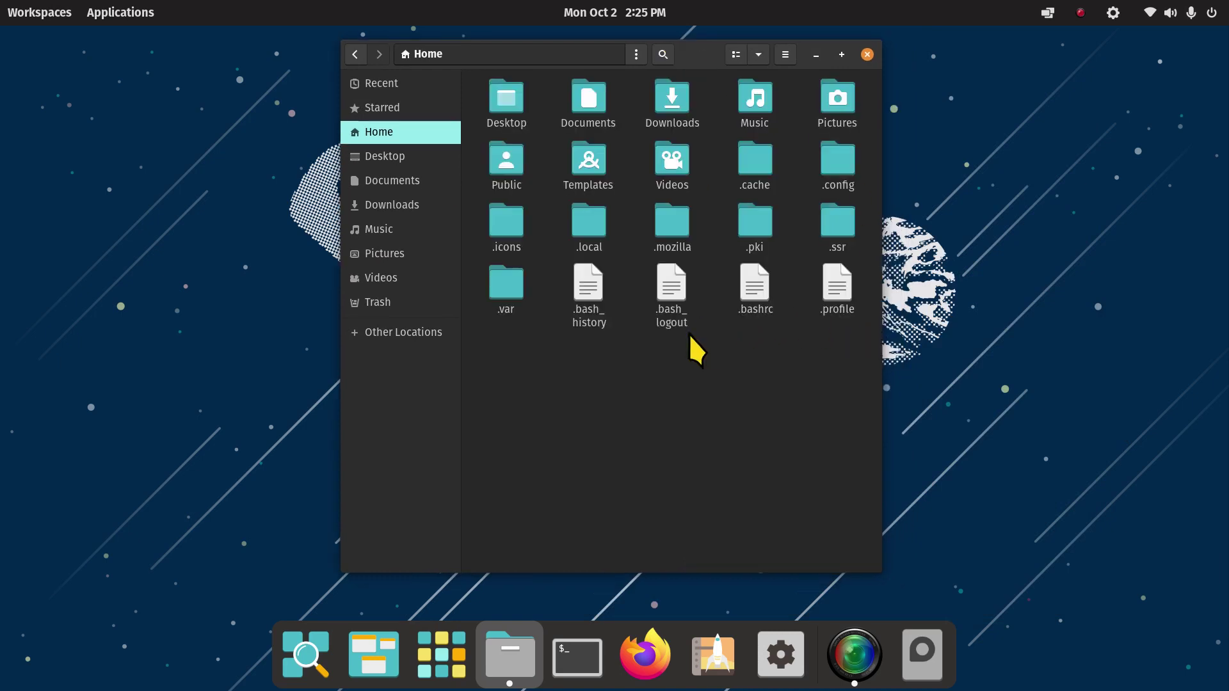
Examine the contents of the hidden .icons folder, return to Home and close the file window.
double_click(501, 222)
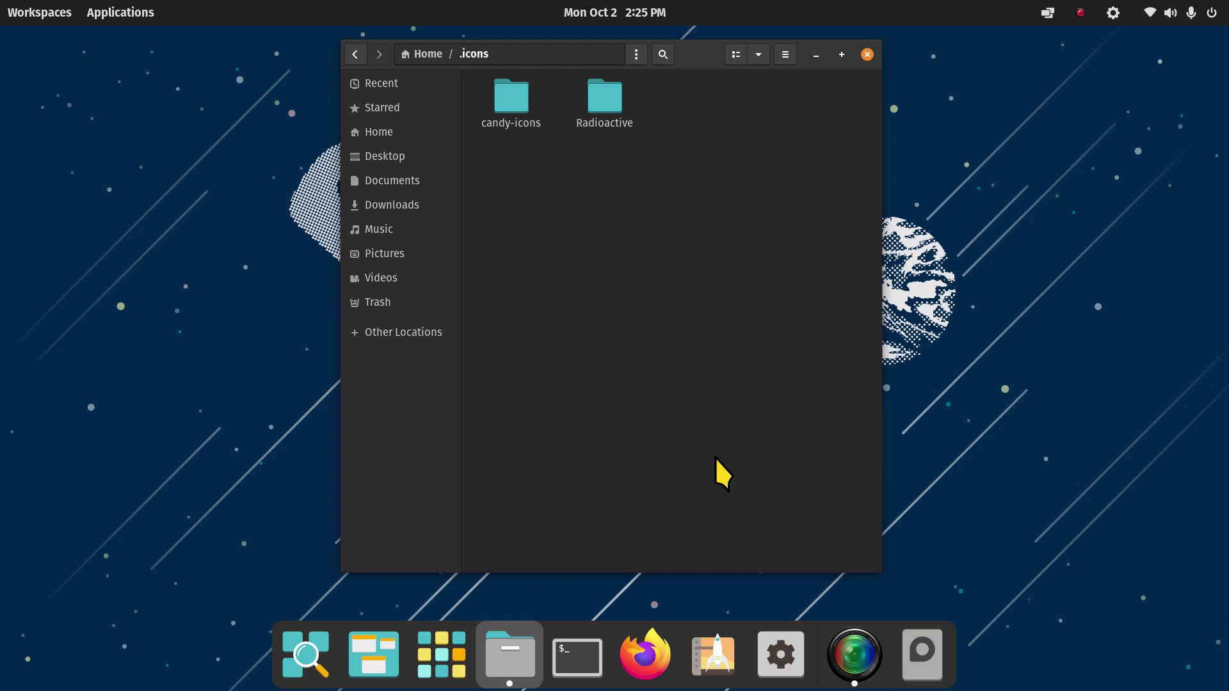
left_click(429, 53)
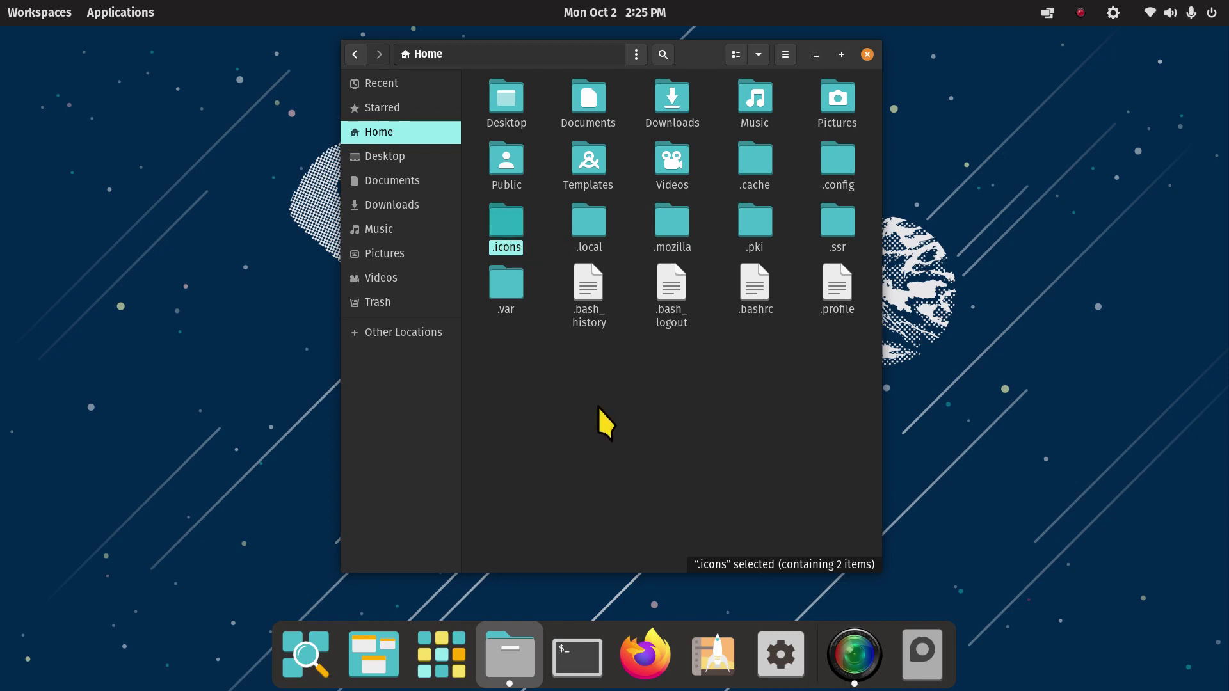
left_click(867, 54)
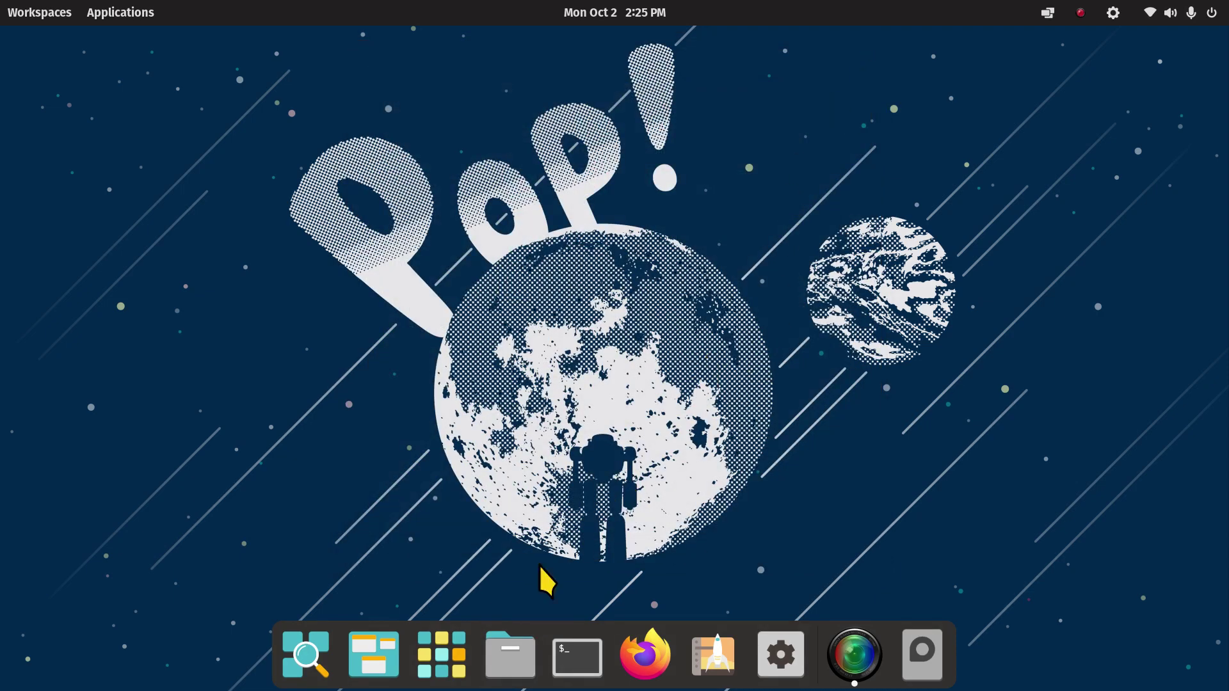
Search the applications for "tw", launch Tweaks and show its Appearance settings.
left_click(441, 656)
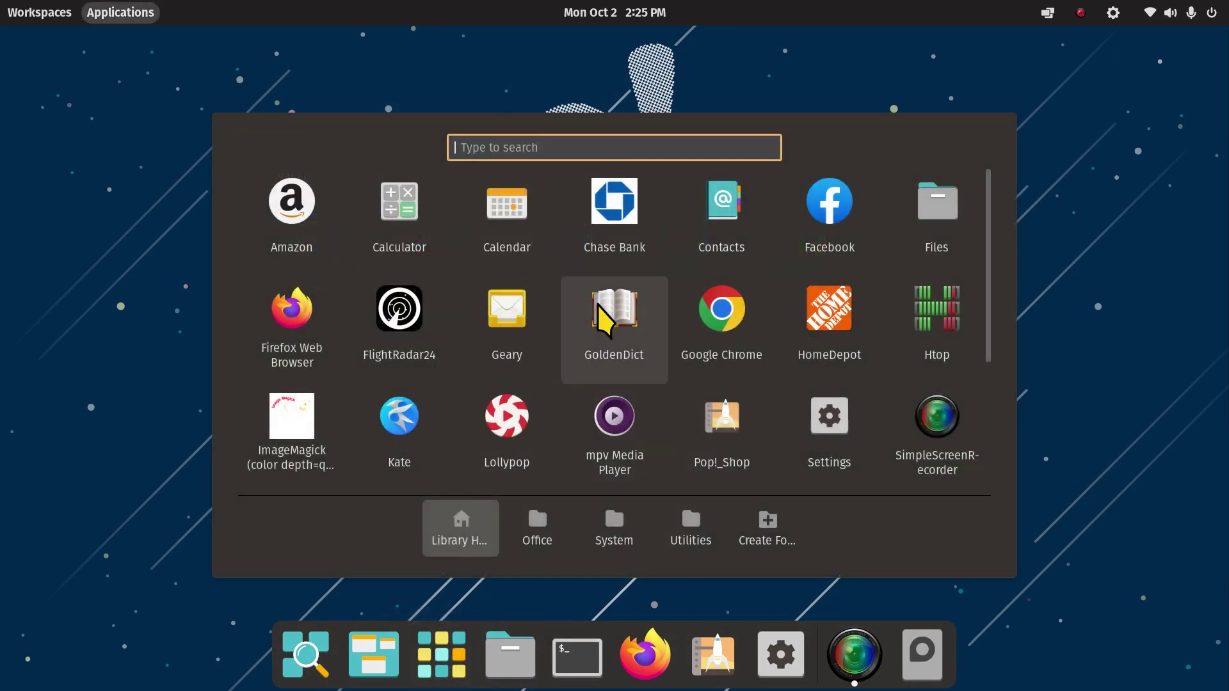
type("t")
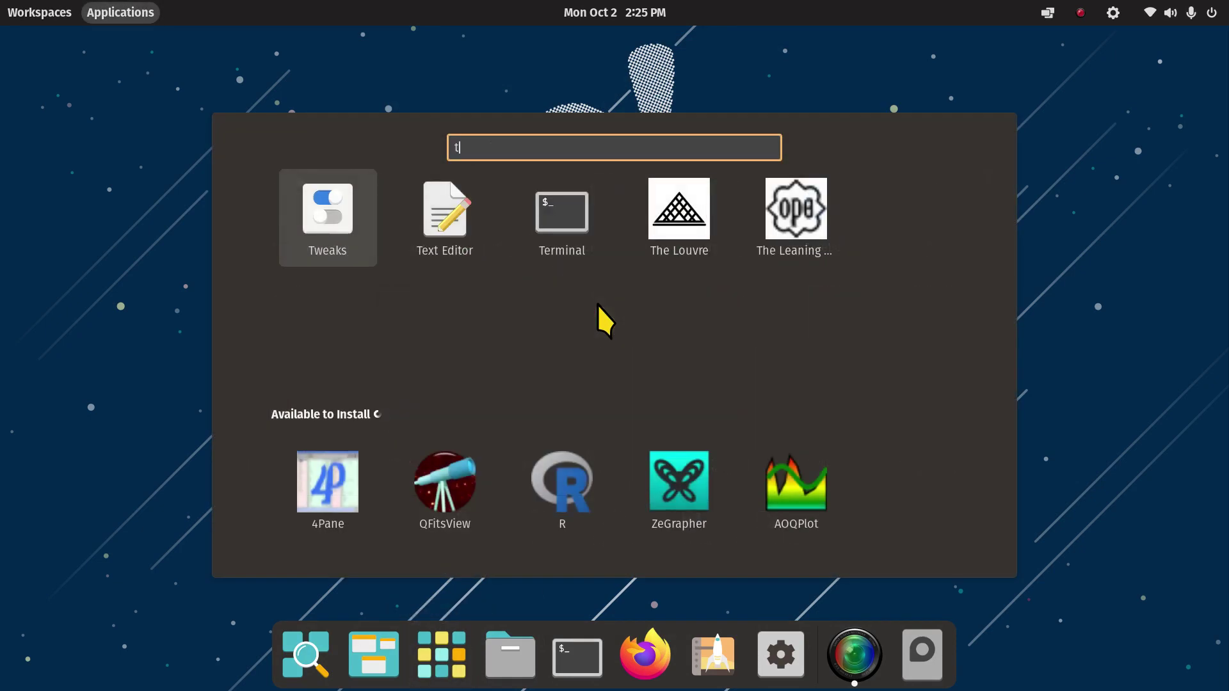
type("w")
left_click(614, 217)
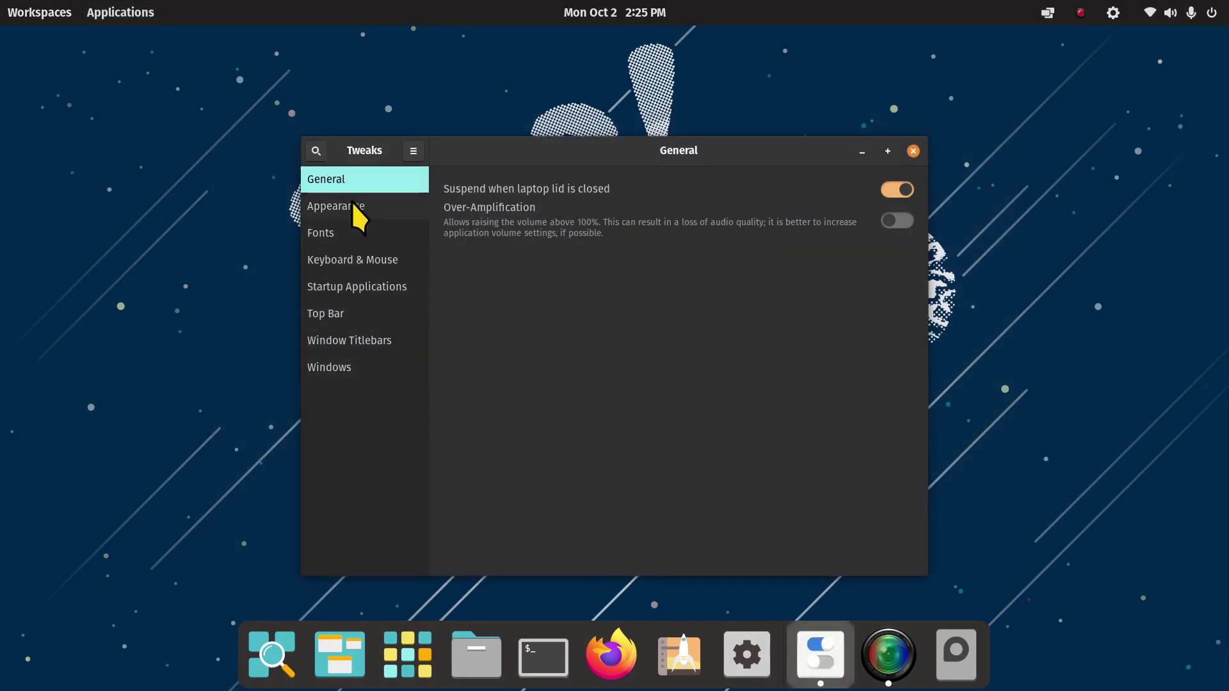
left_click(352, 204)
Try the Adwaita cursor theme, set the cursor theme to Radioactive and close Tweaks.
left_click(904, 246)
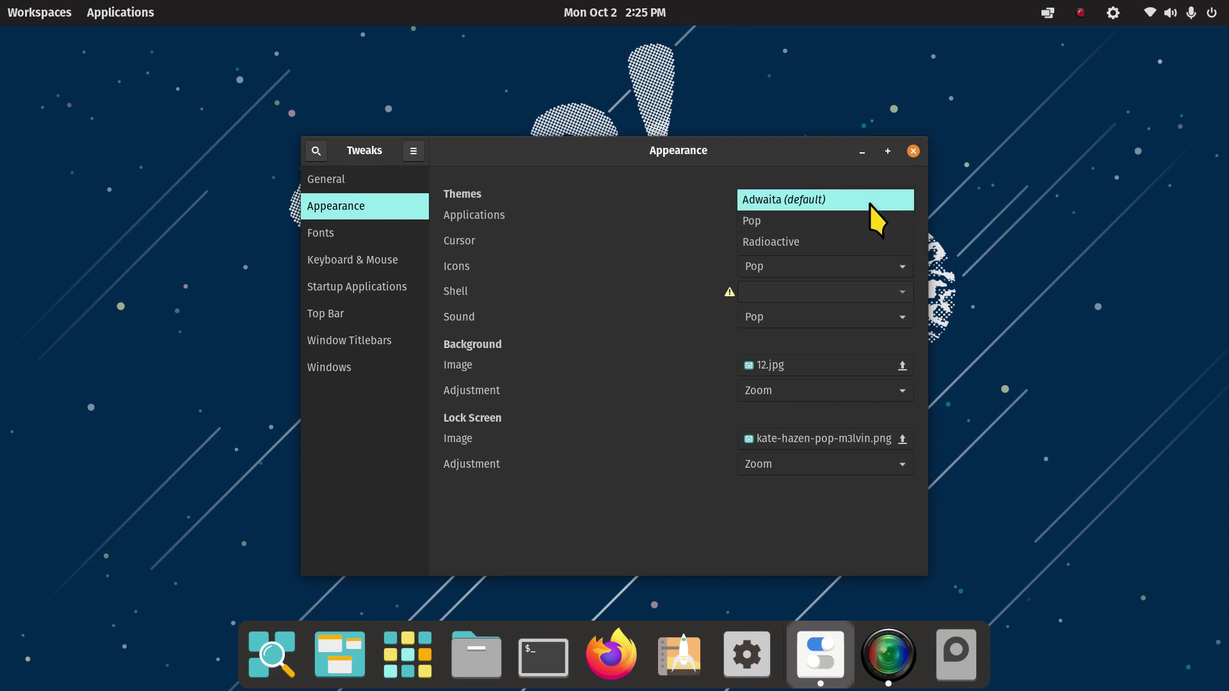
left_click(869, 204)
left_click(874, 238)
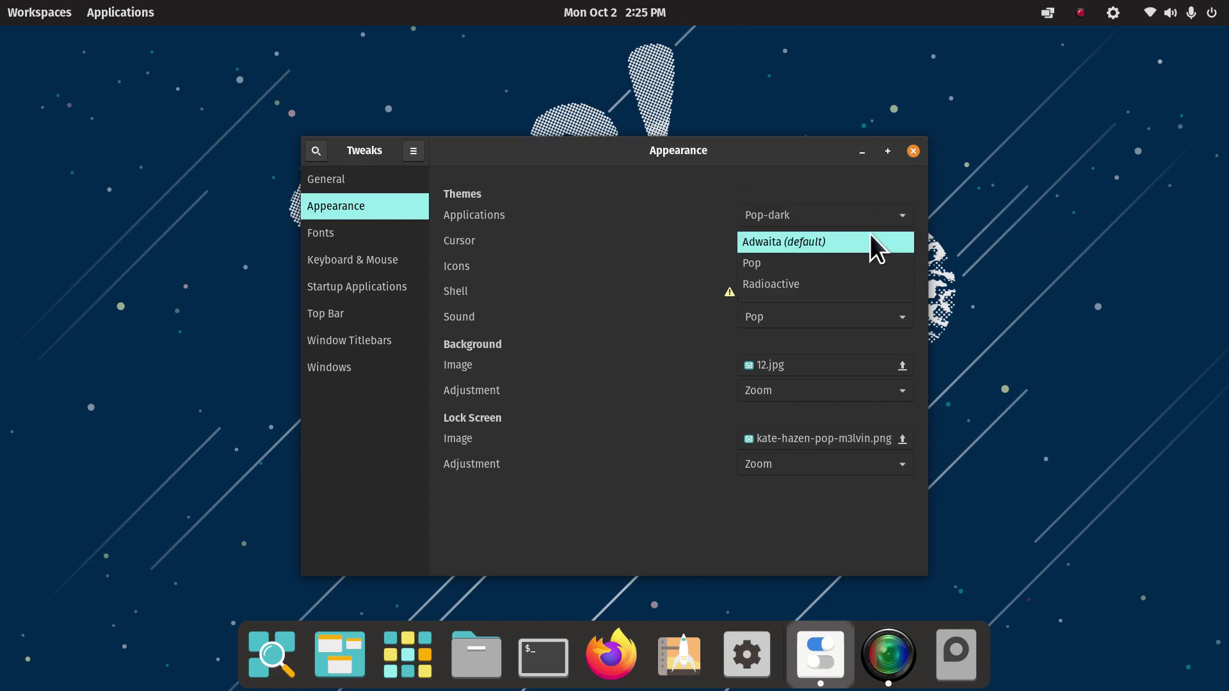
left_click(850, 284)
left_click(913, 152)
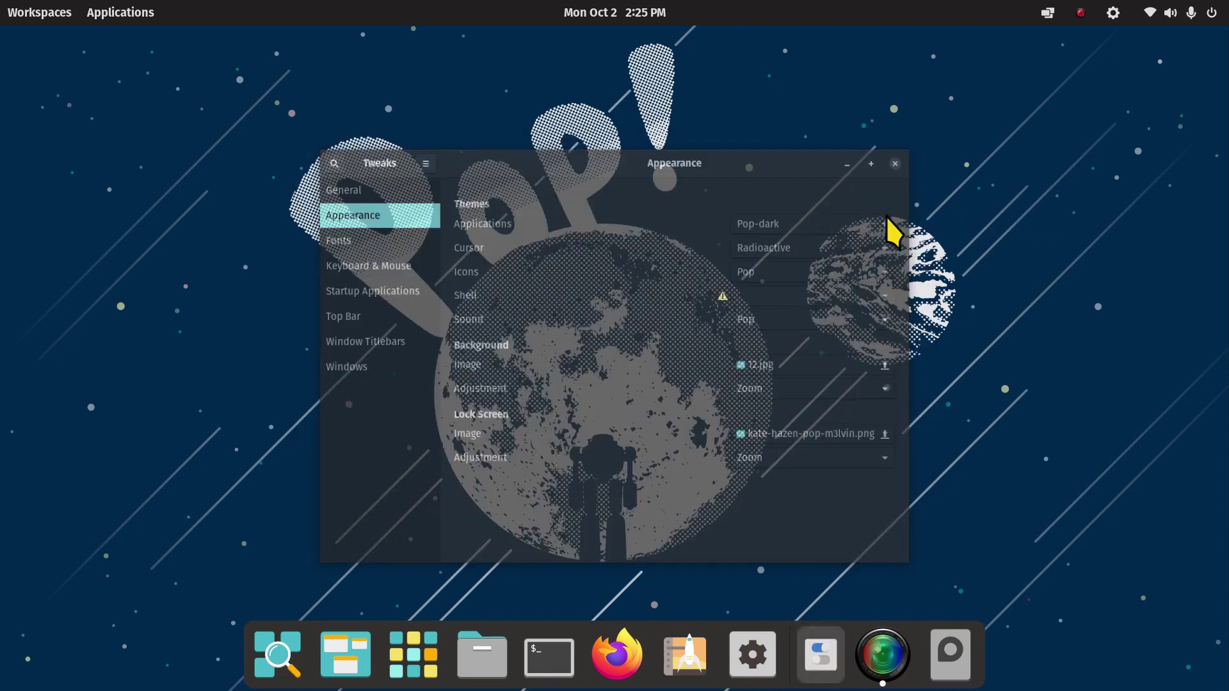